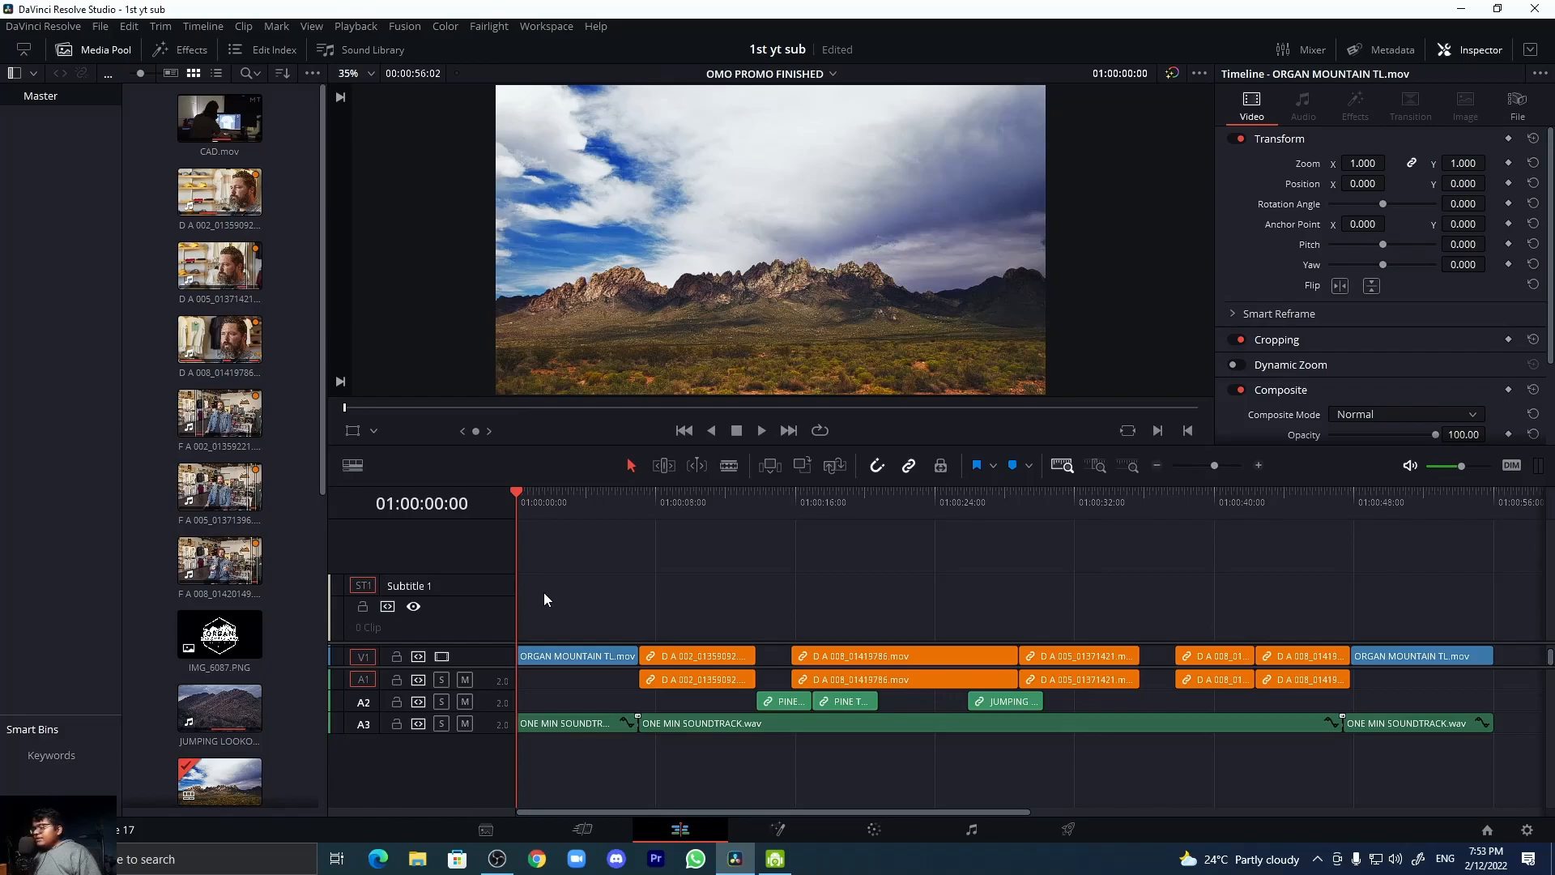
- Add a subtitle at 01:00:07:01 captioned with the speaker's name introduction followed by "Founder of Organ" on a second line
left_click_drag(520, 496, 643, 494)
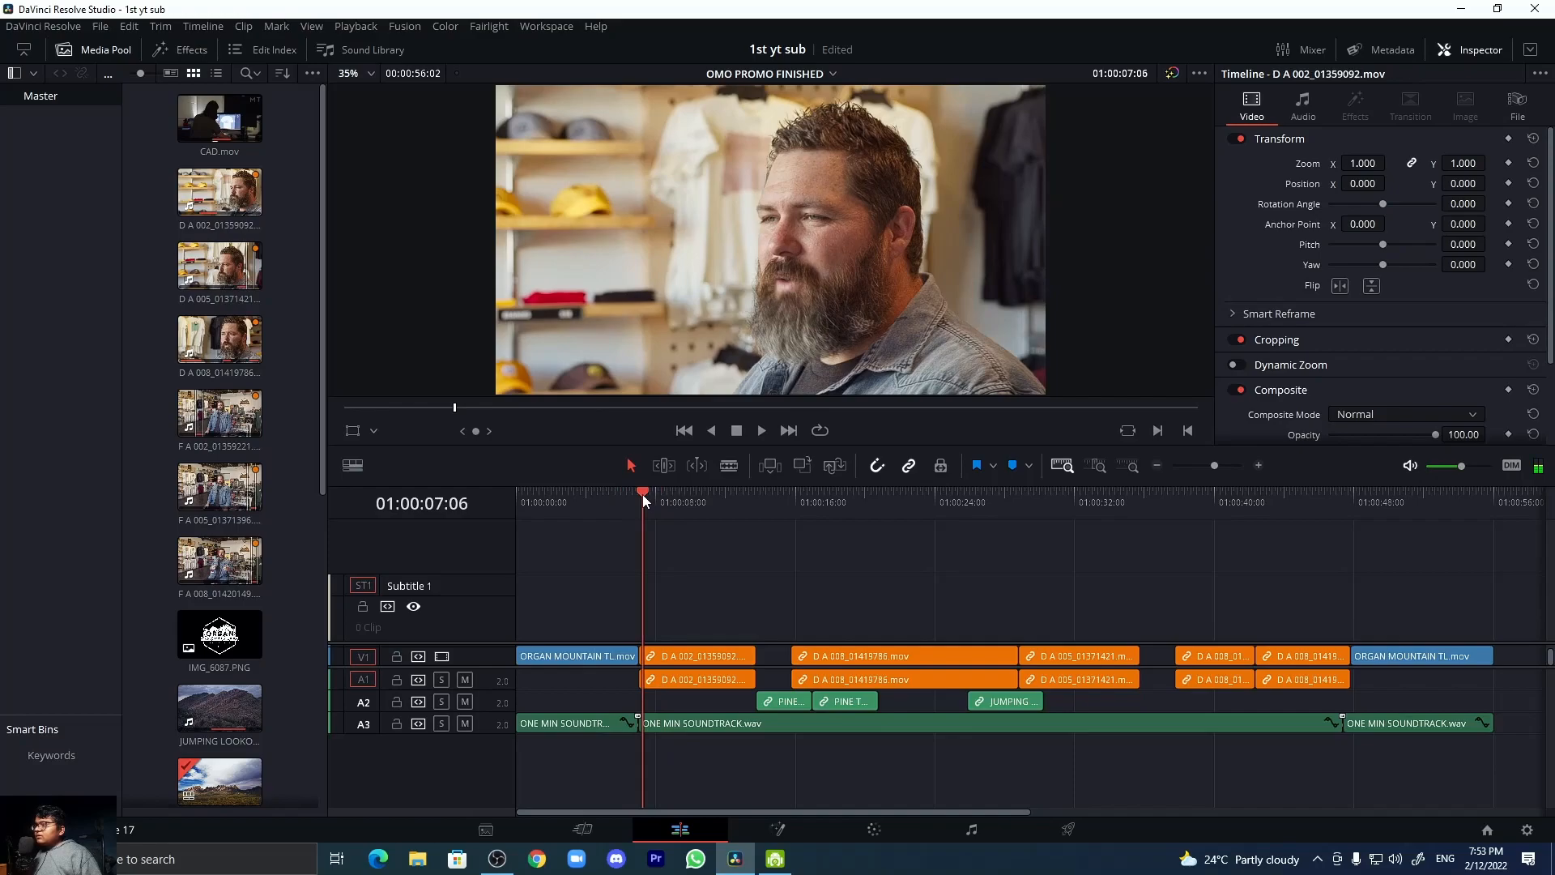
right_click(661, 608)
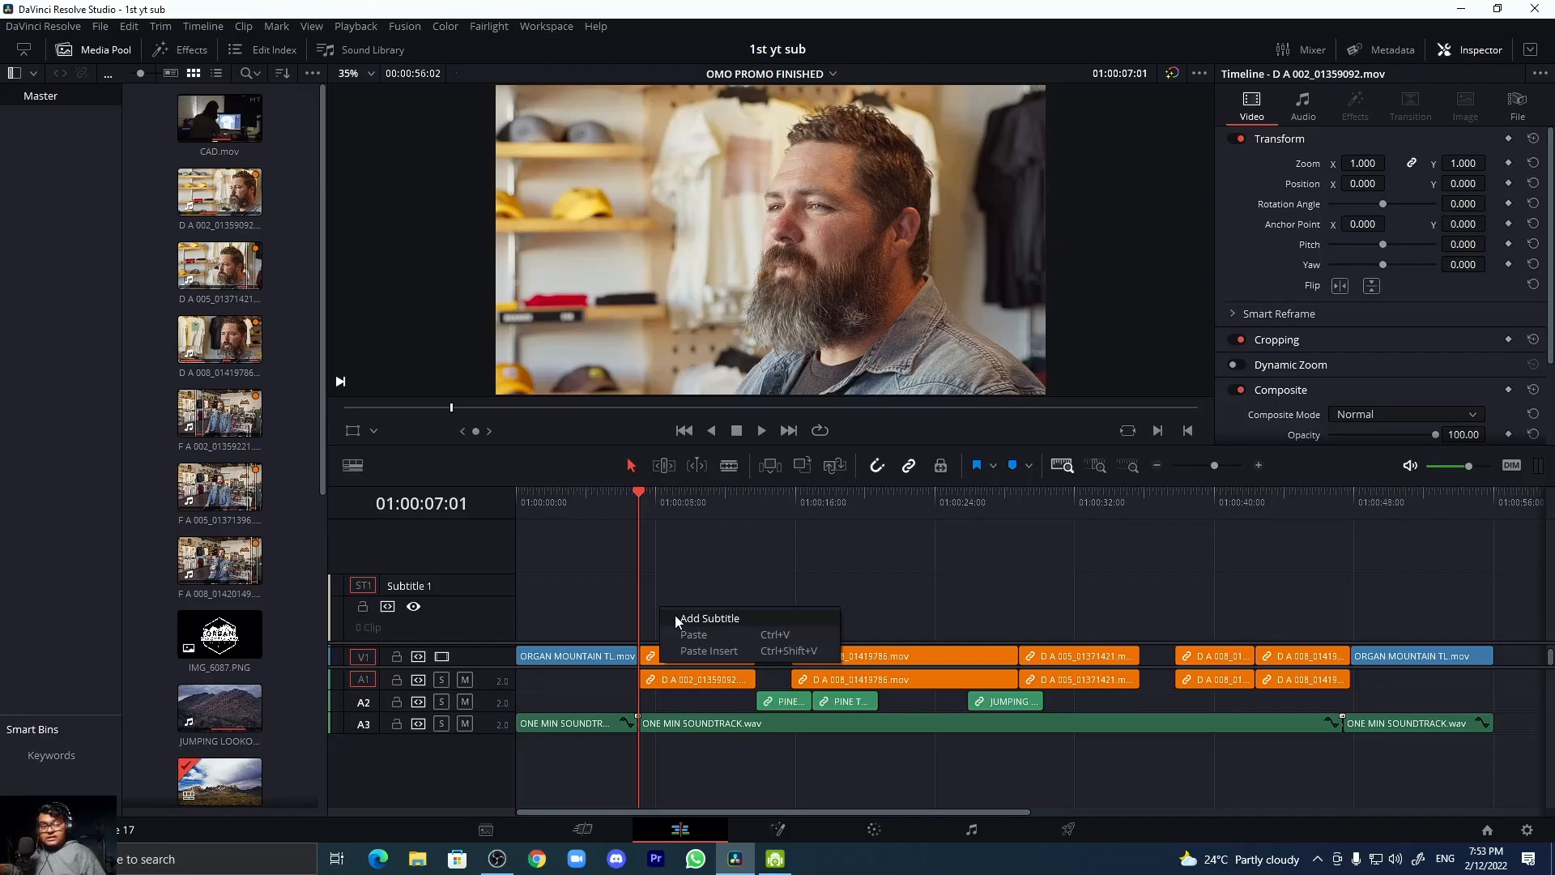
left_click(677, 620)
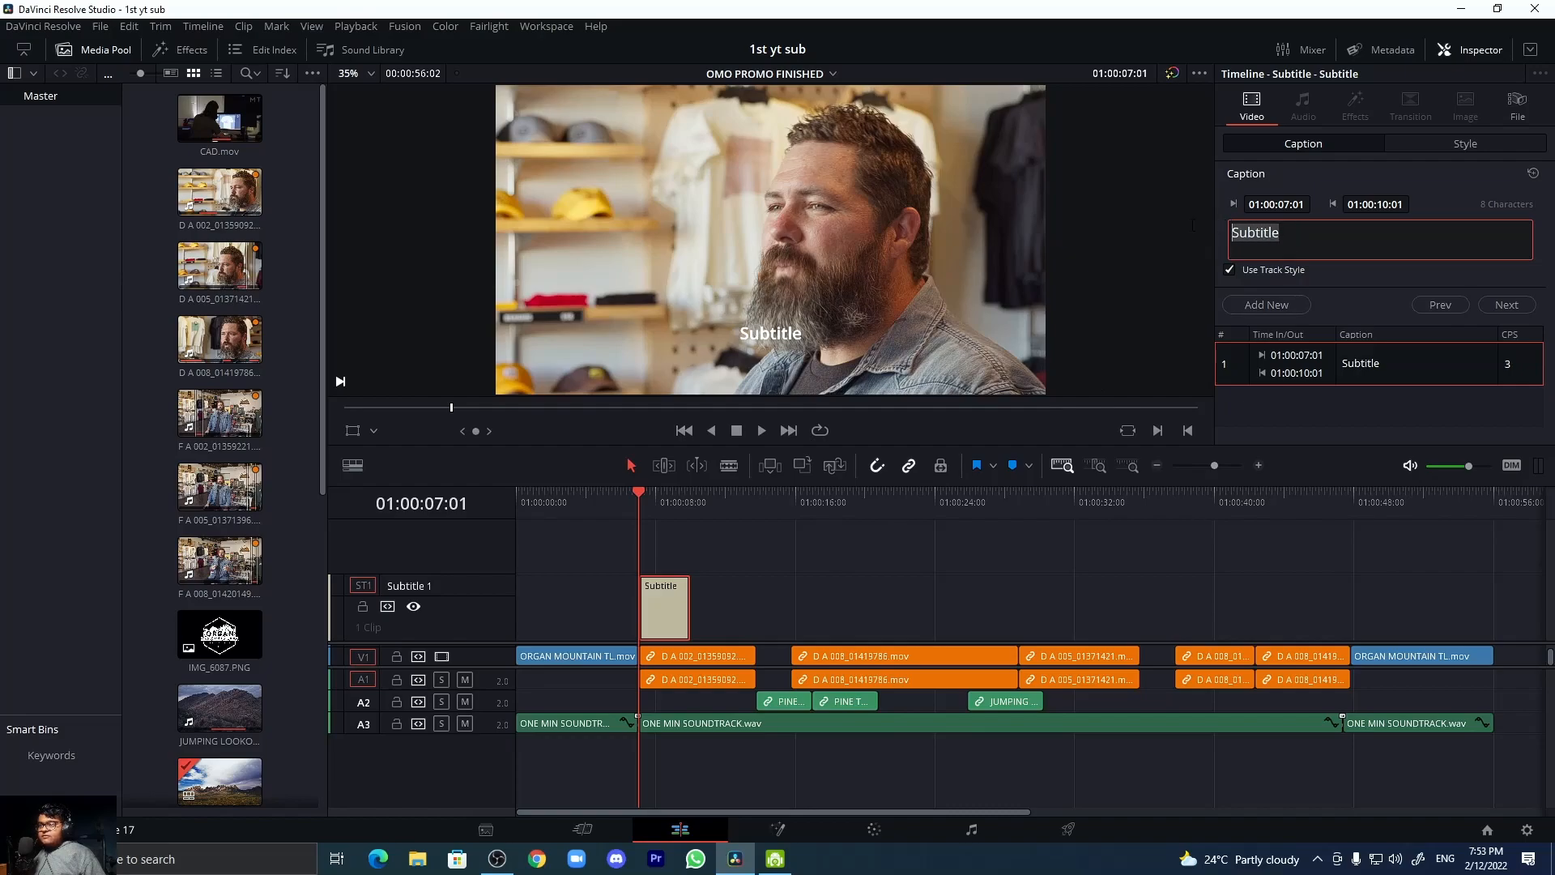
type("My")
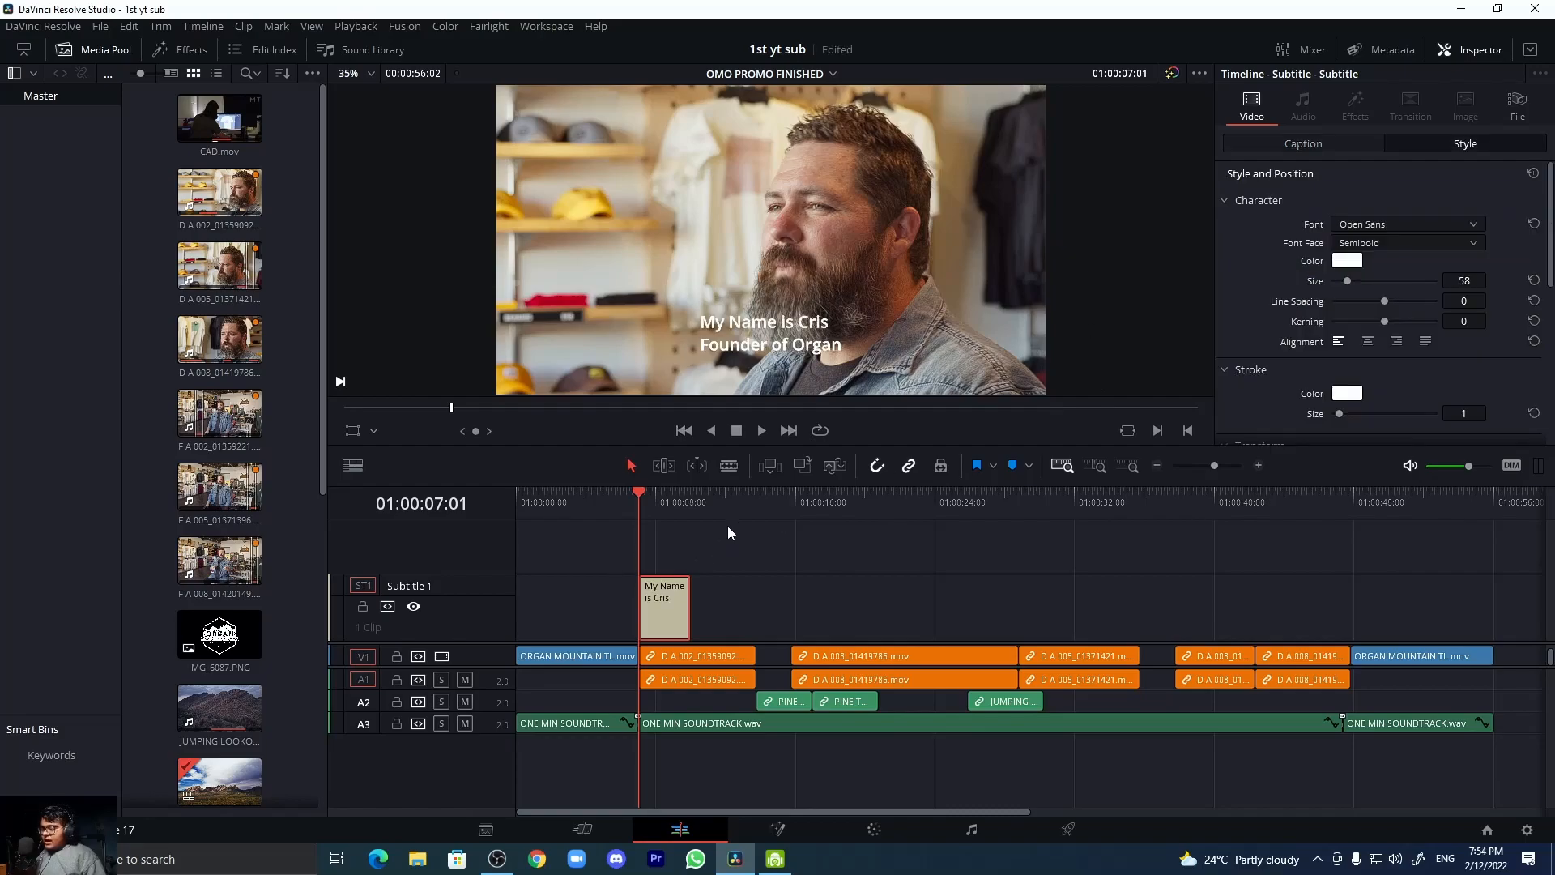
- Play past the first subtitle, return to its end at 01:00:10:01 and add a second subtitle there
left_click(730, 515)
key("space")
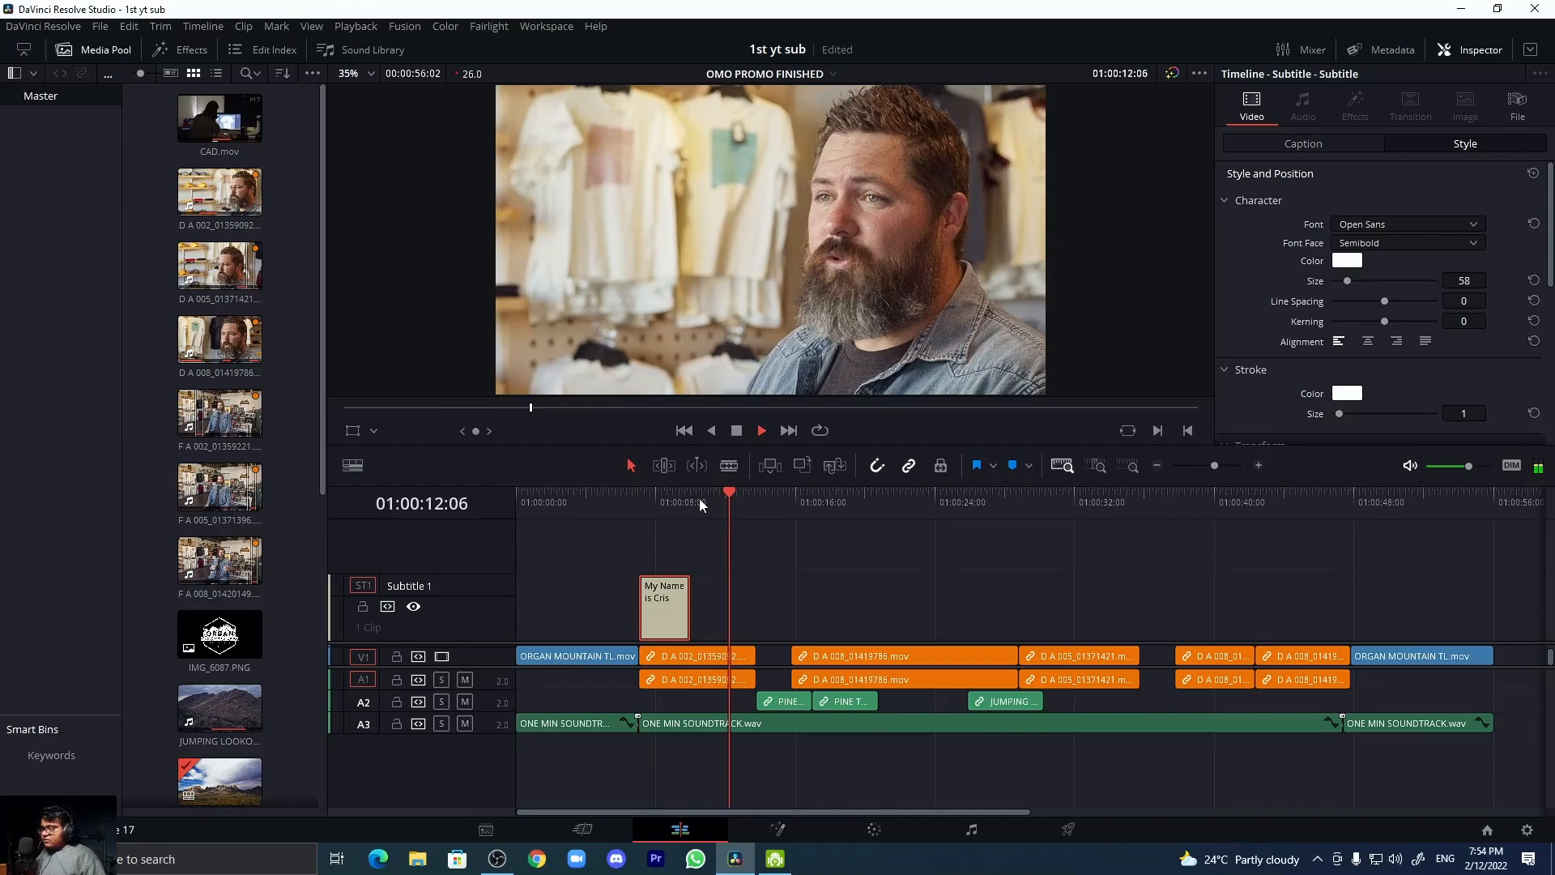
left_click(699, 498)
left_click(688, 497)
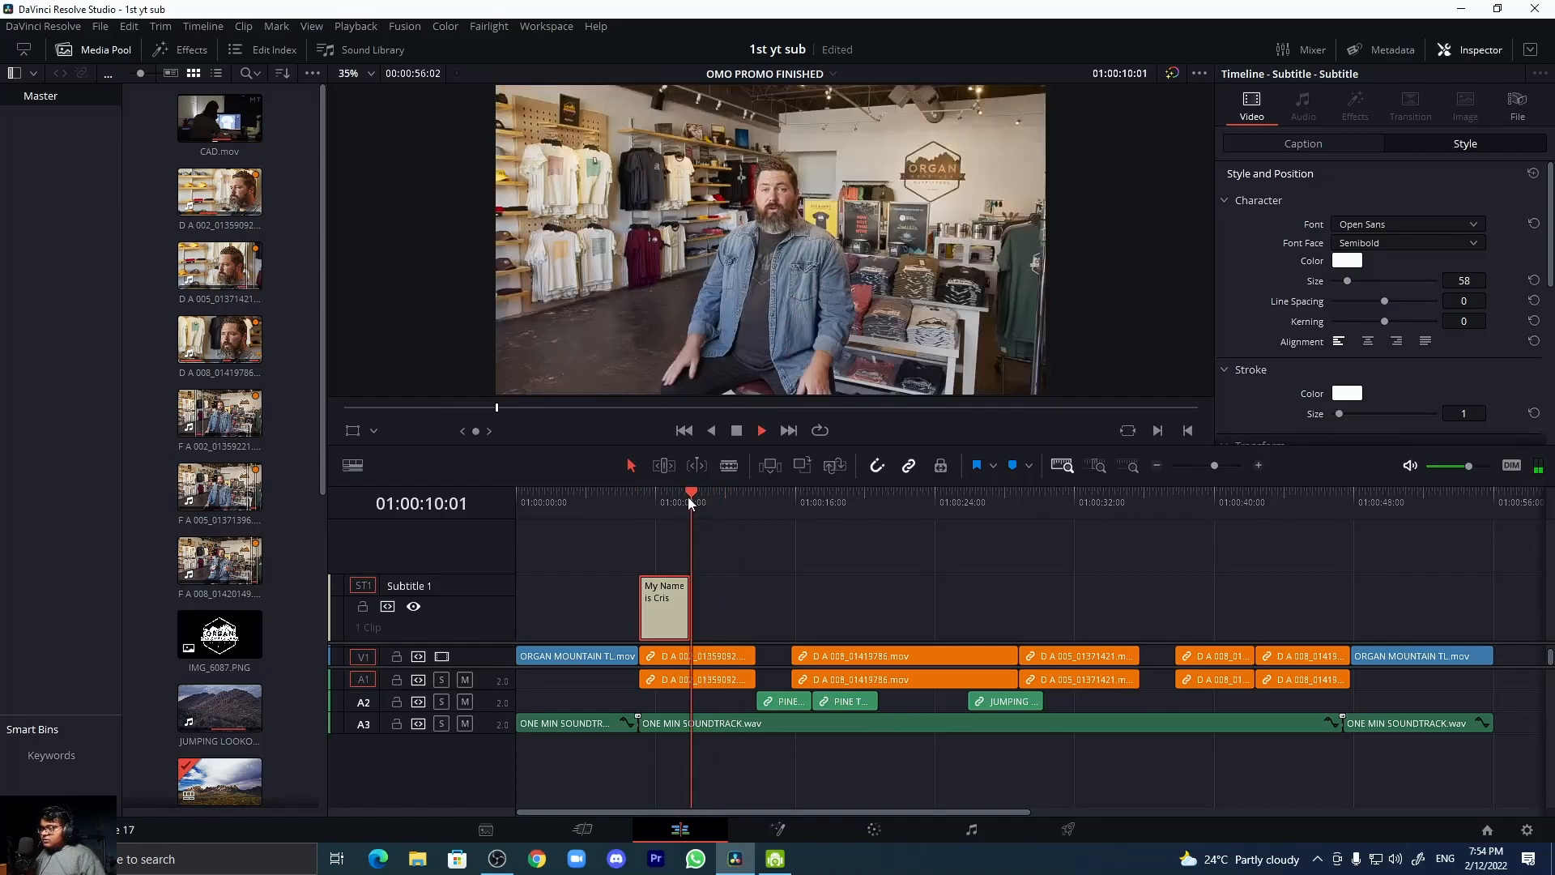
key("space")
left_click(690, 498)
right_click(710, 589)
left_click(731, 594)
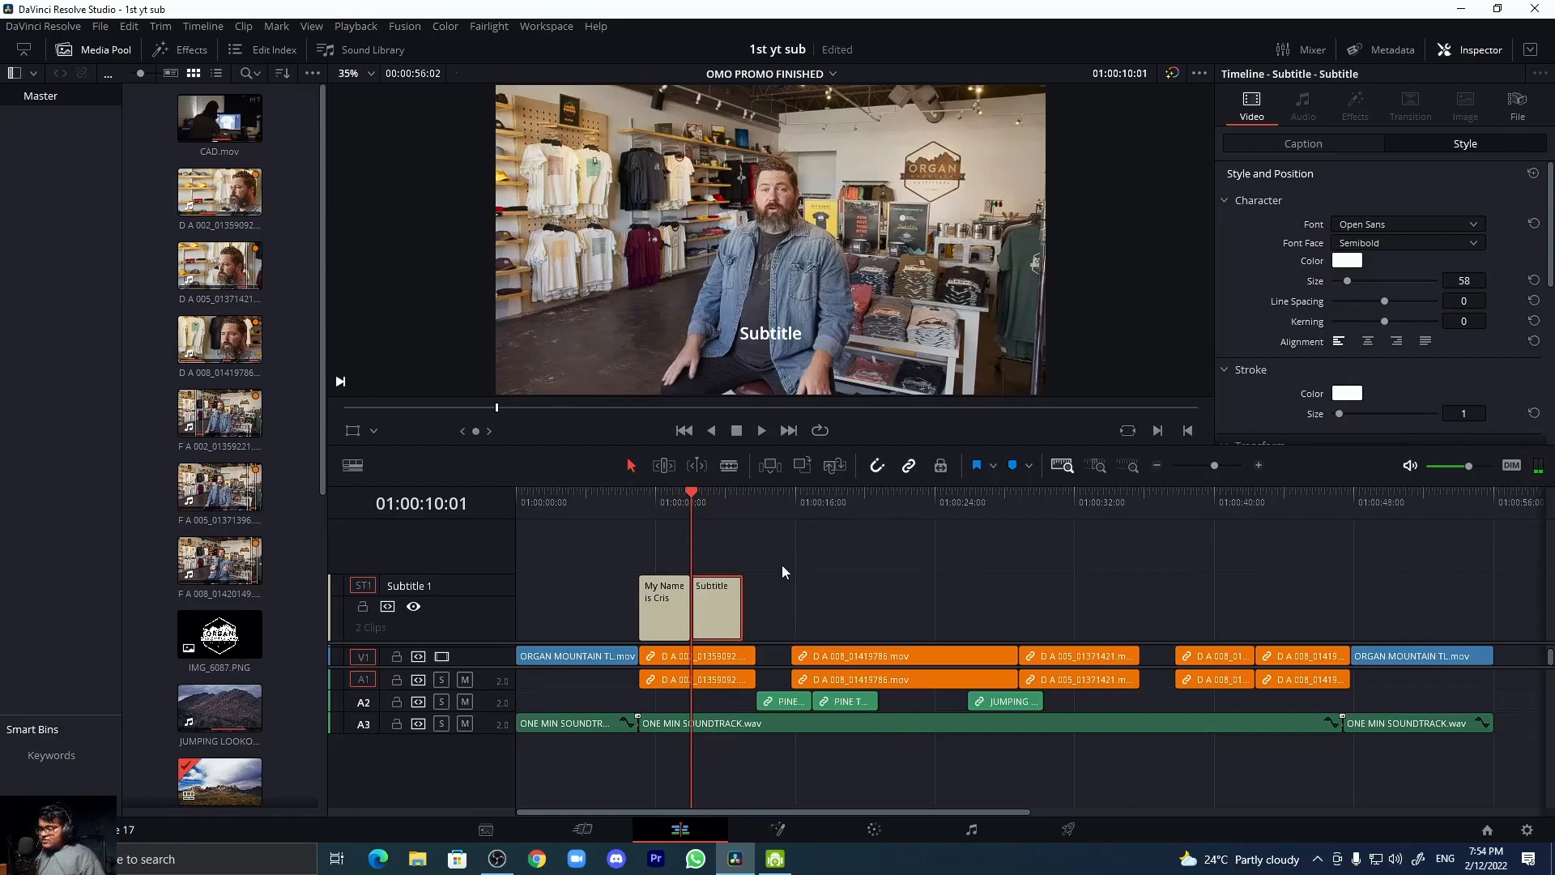
- Set the second subtitle's caption to "We are located in our store" with "and ....." on a new line
left_click(1313, 149)
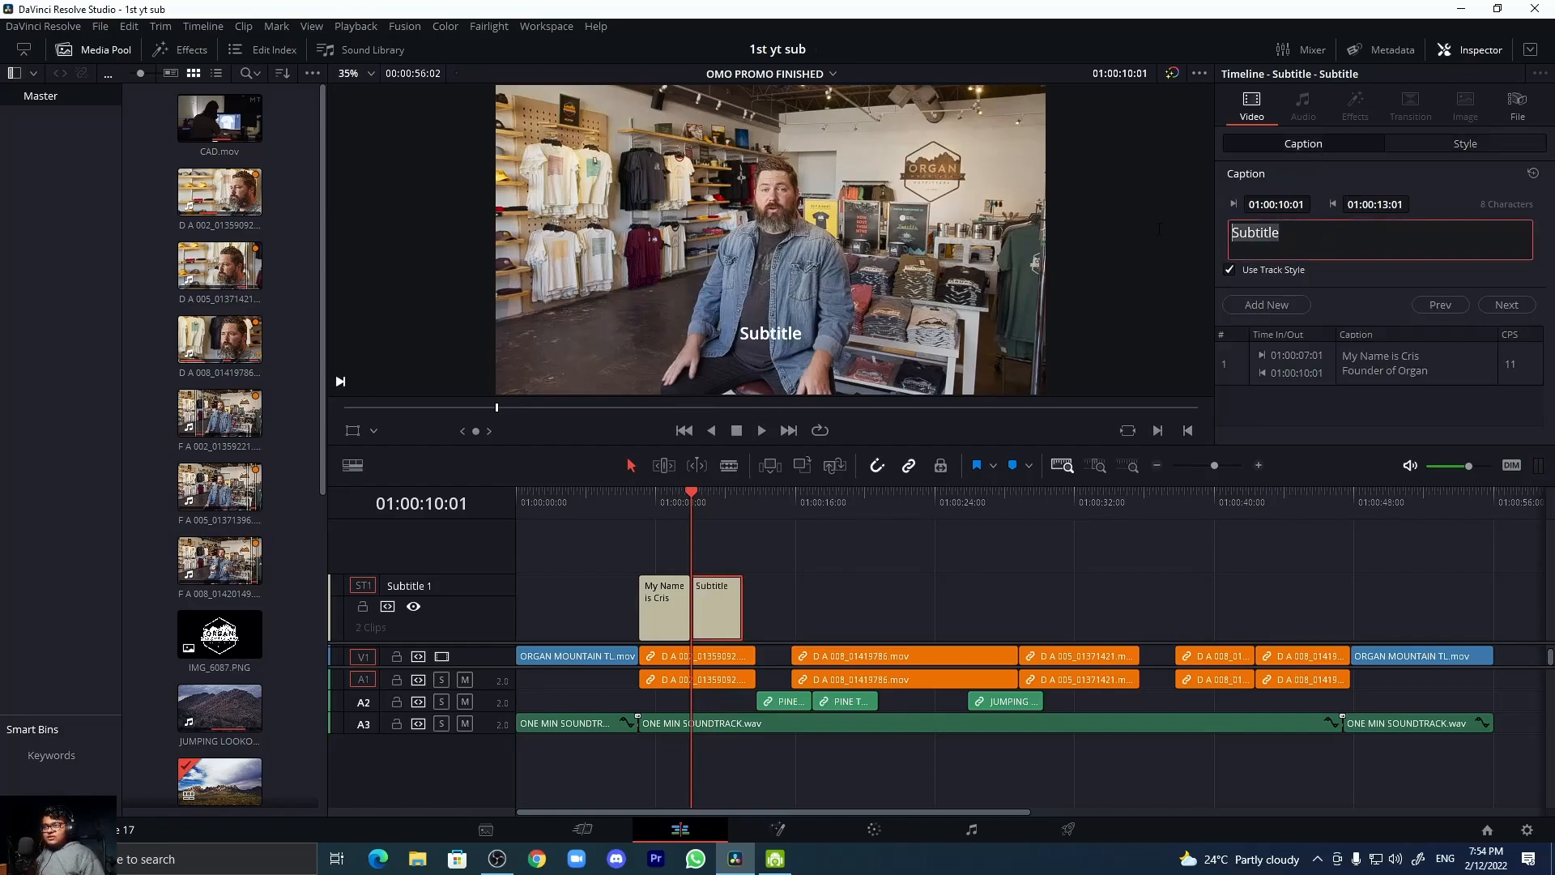
type("We are")
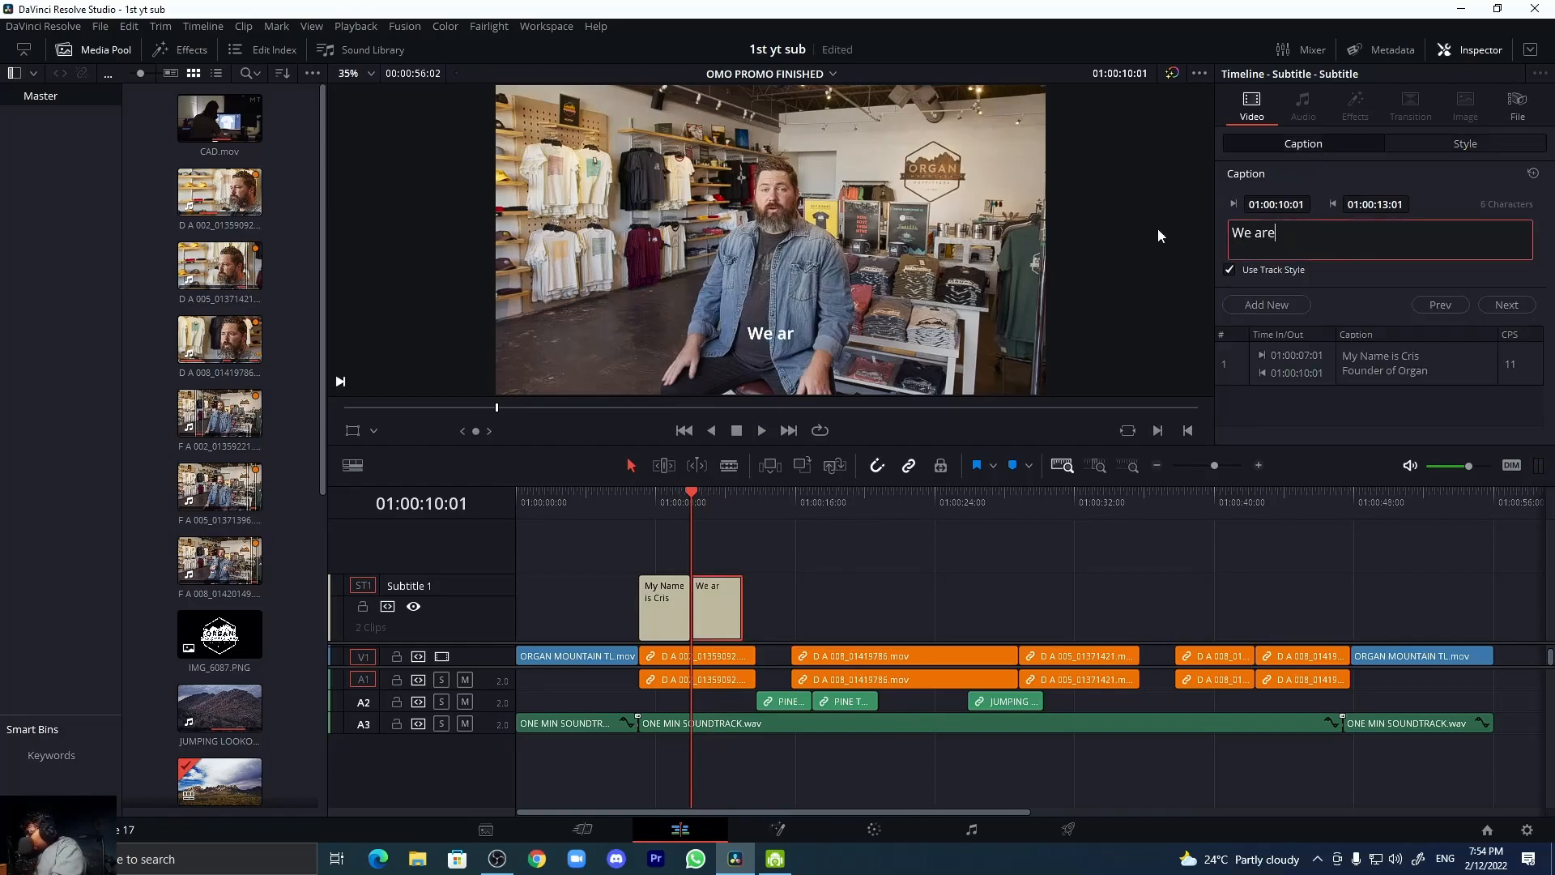
type(" located")
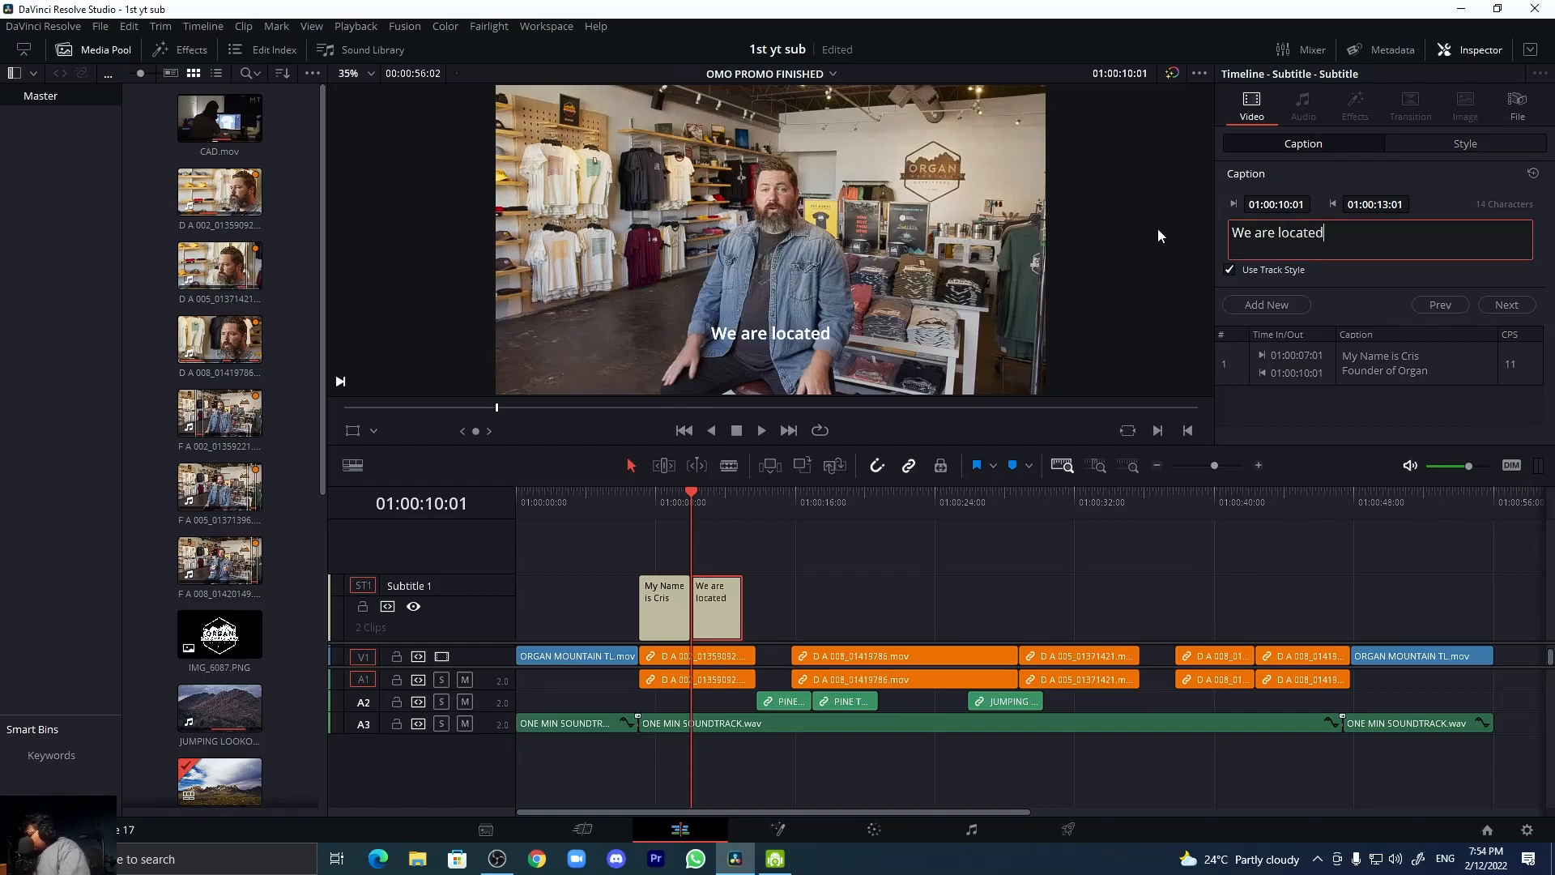
type(" in our ")
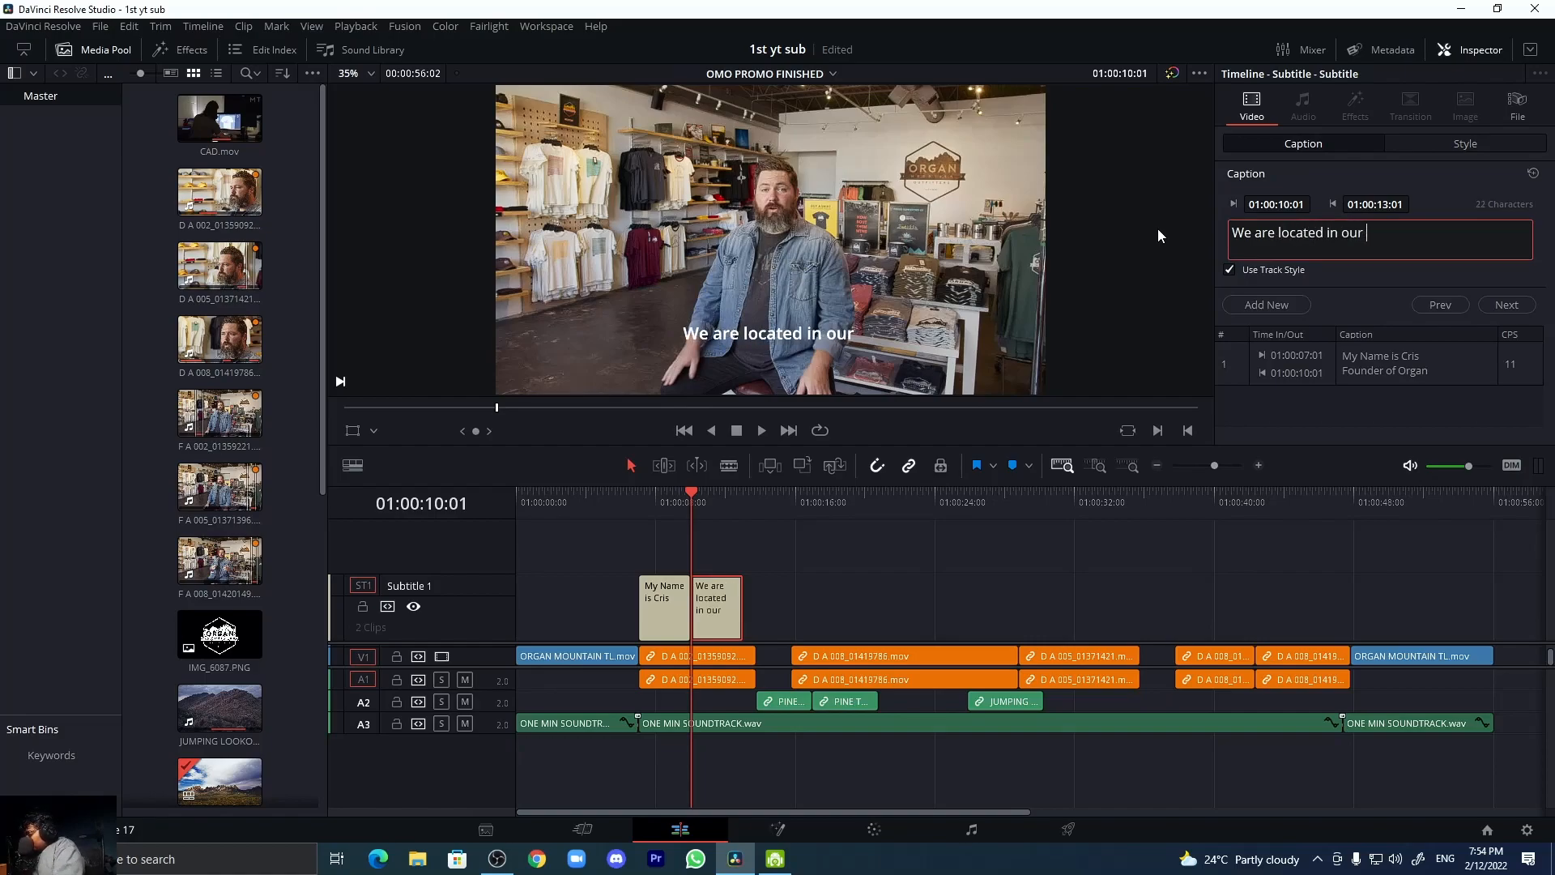
type("store")
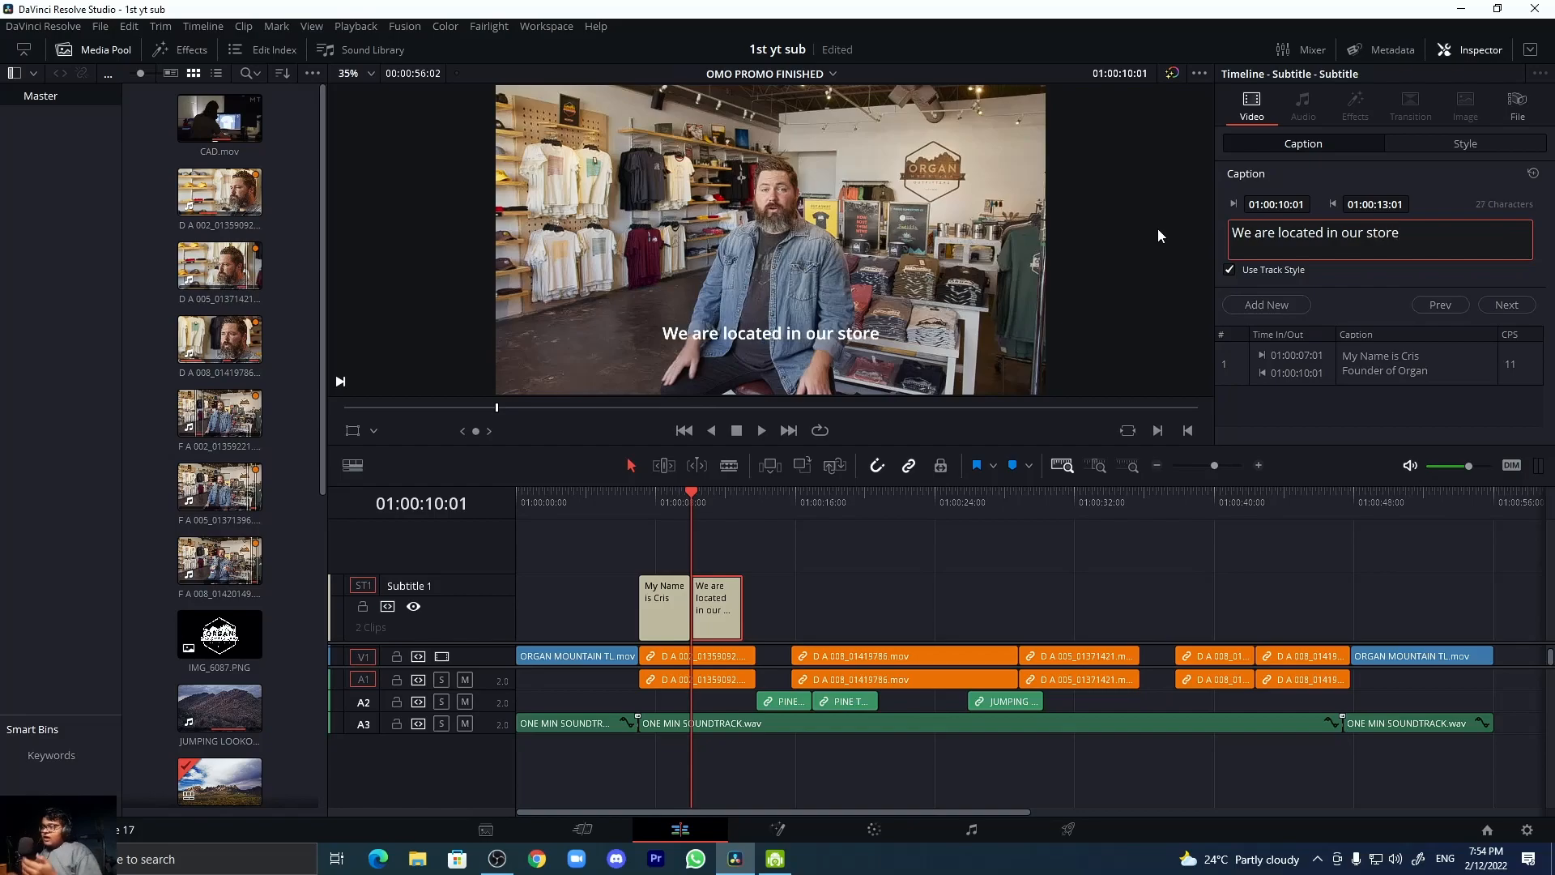
left_click(916, 237)
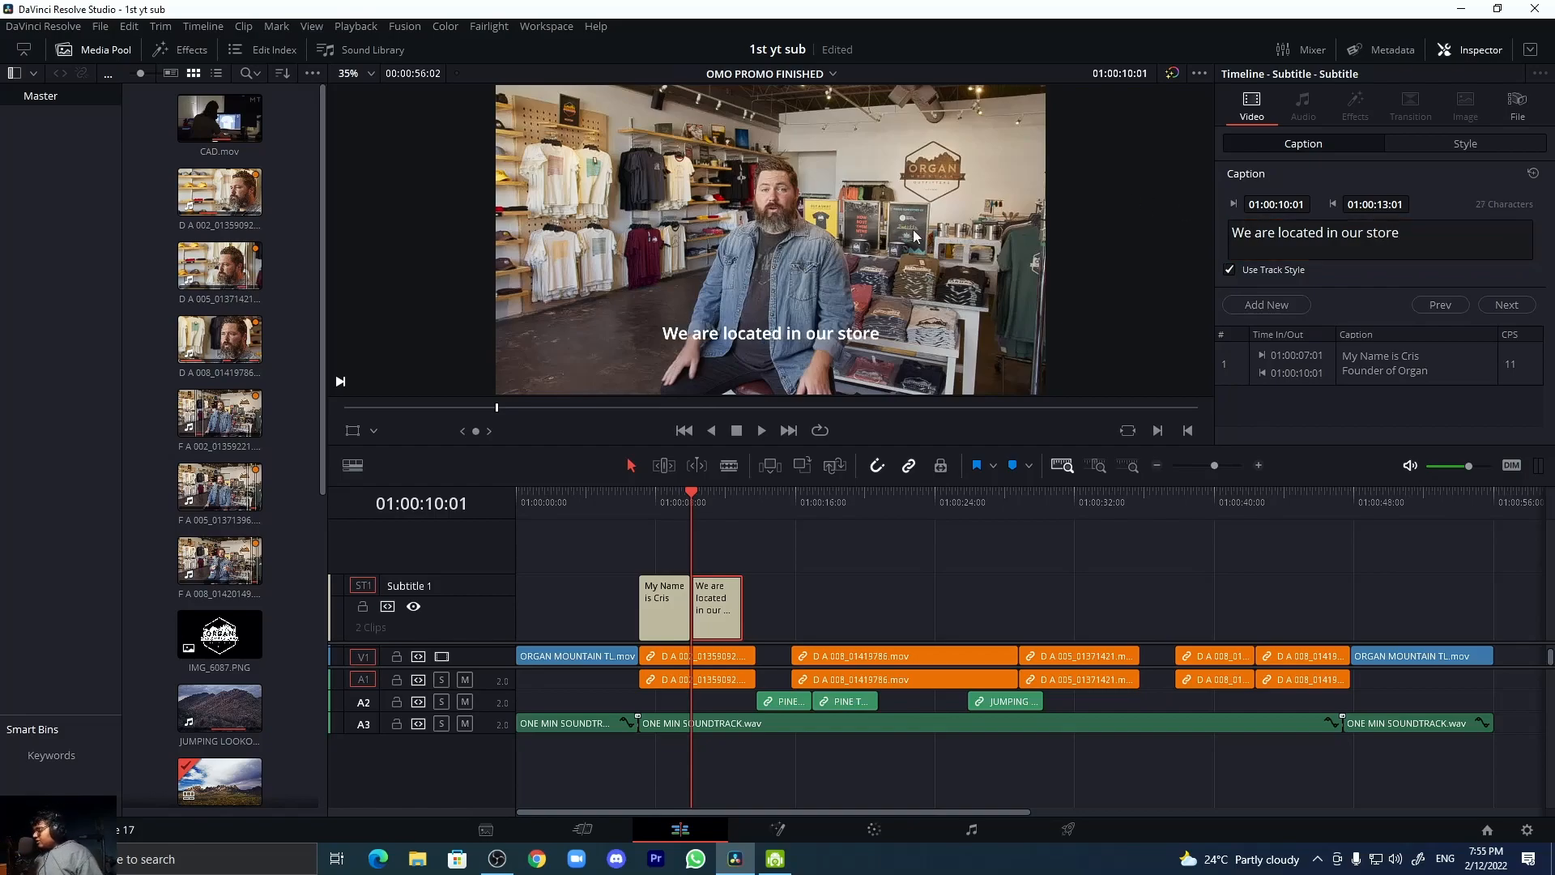
key("ctrl+f")
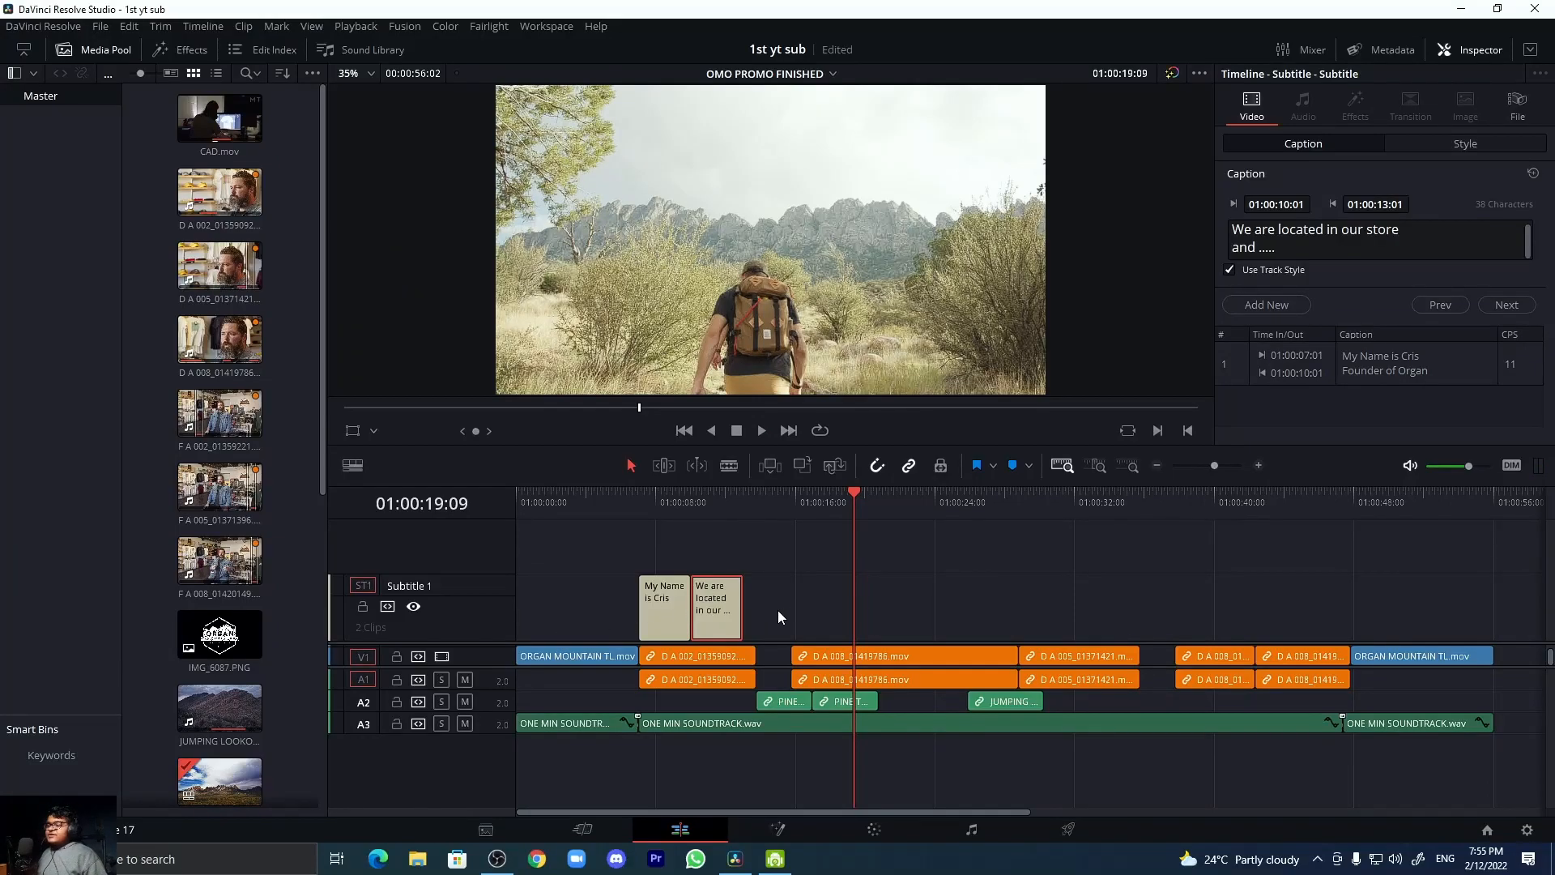
- Preview the first subtitle at 01:00:07:06 and choose Open Sans as the subtitle font in the style settings
left_click(656, 498)
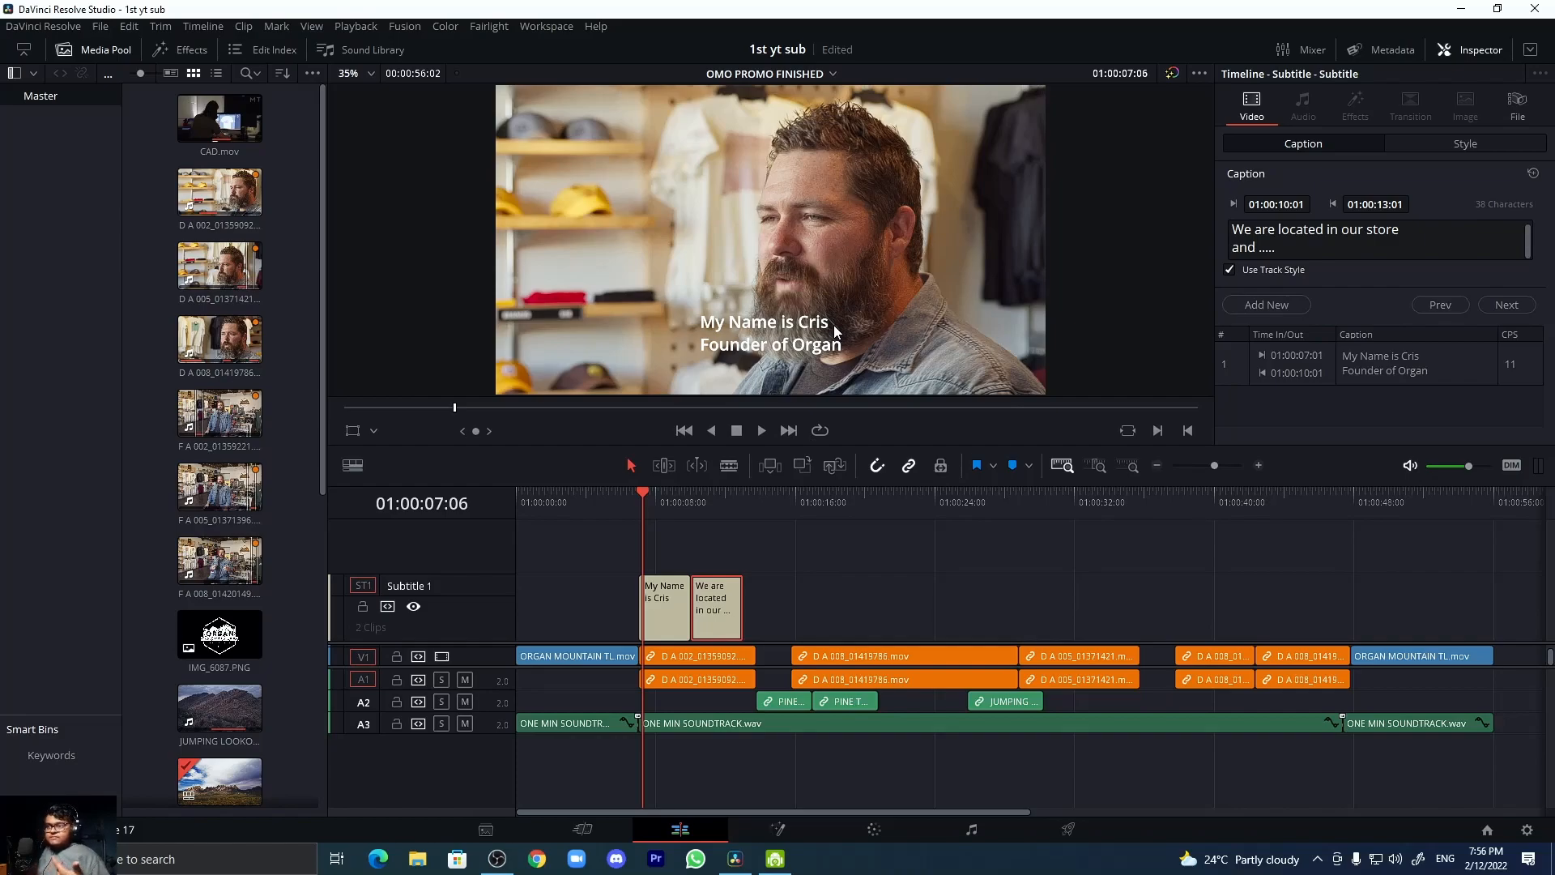
left_click(1447, 146)
left_click(1368, 138)
left_click(1456, 148)
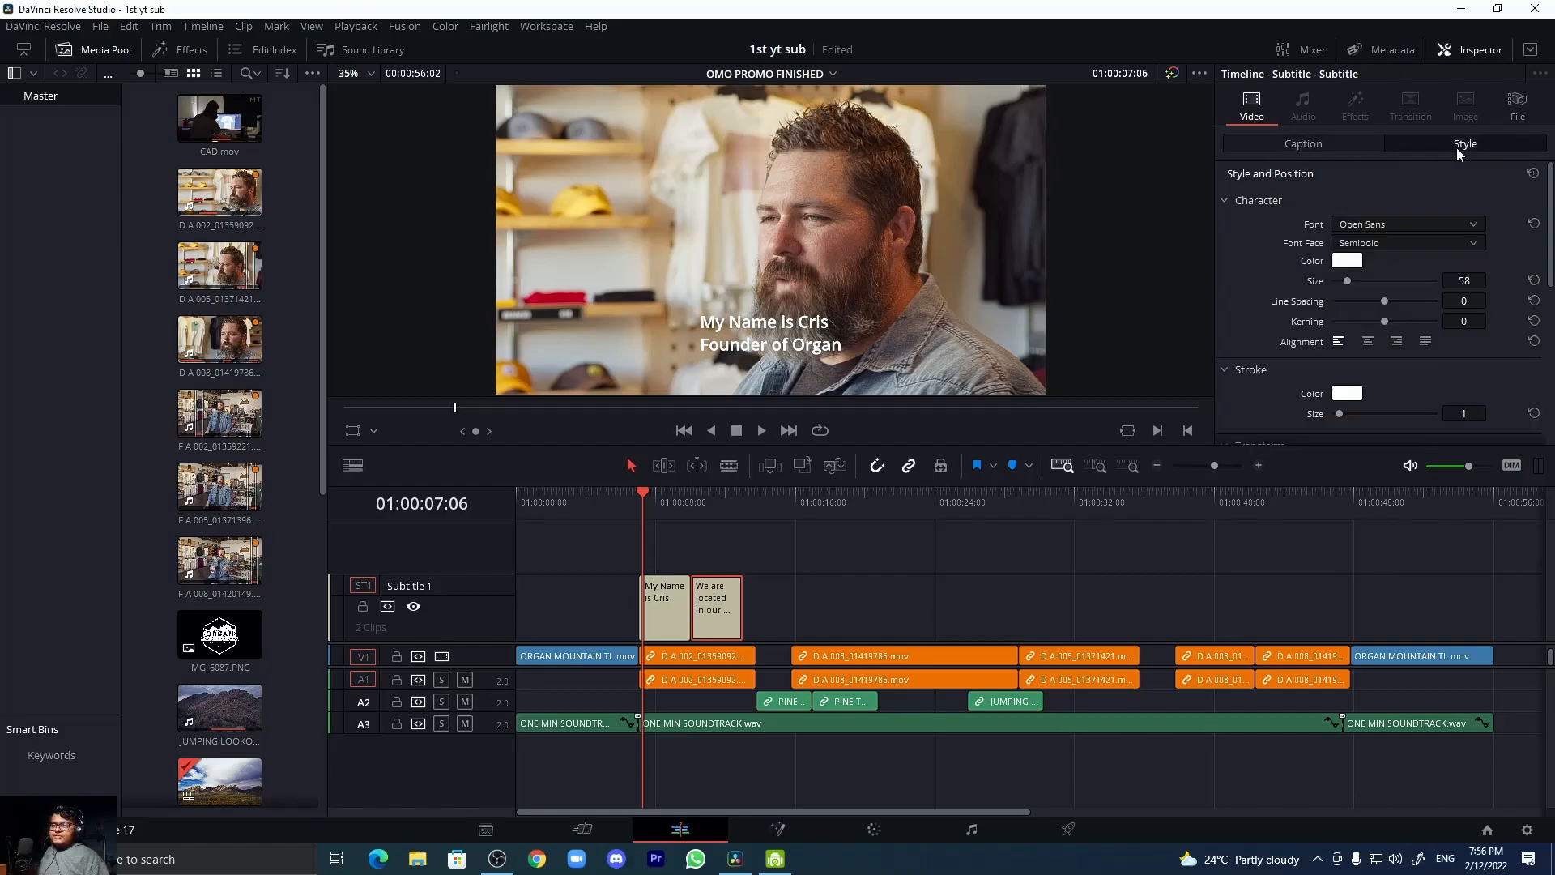
left_click(1382, 225)
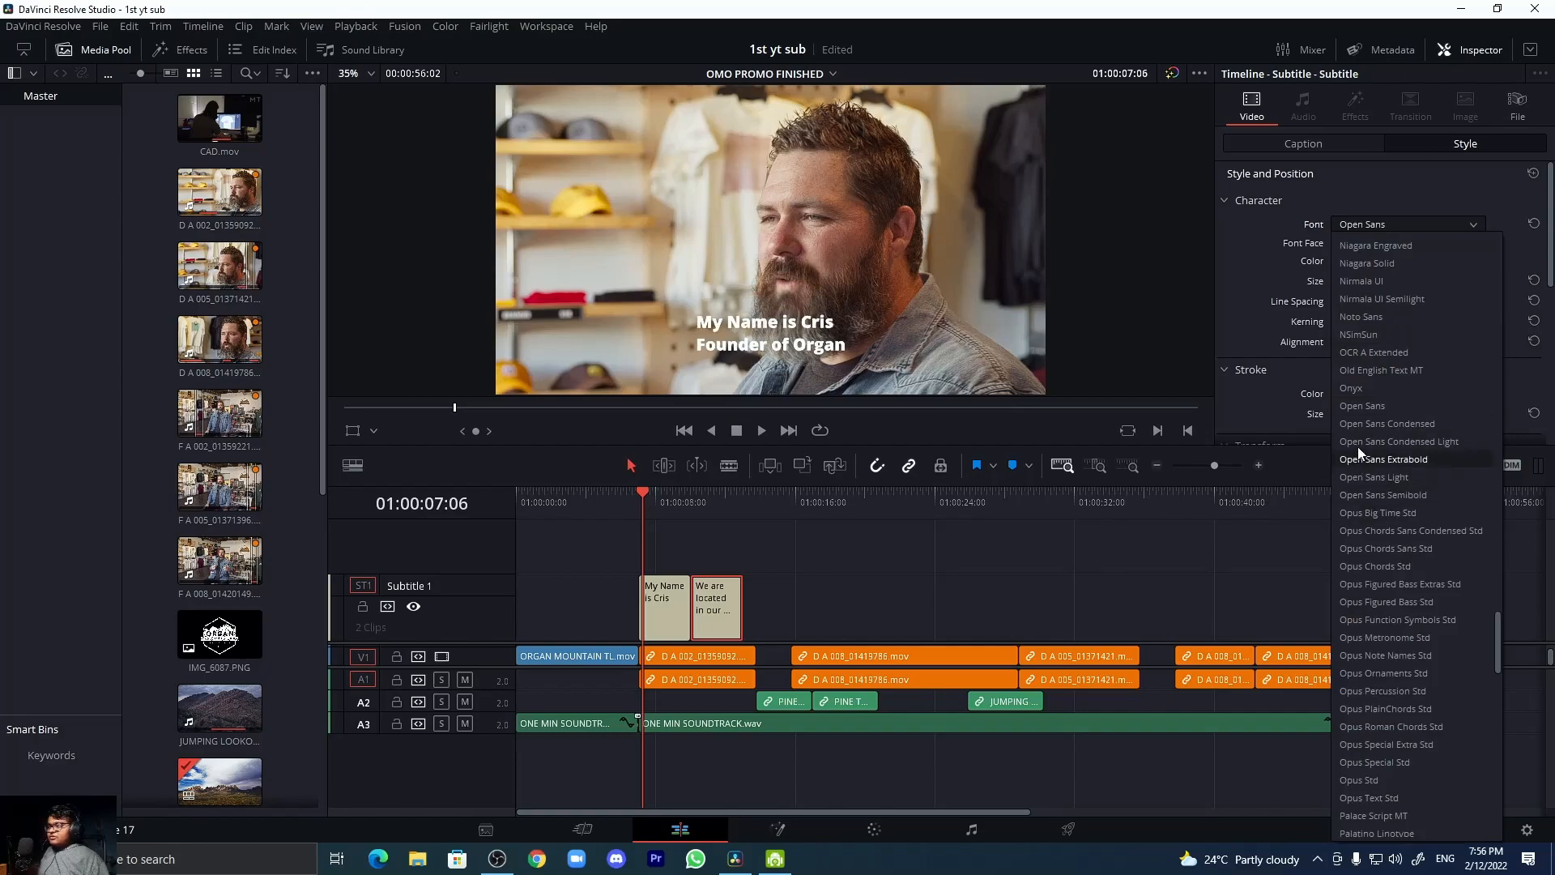
left_click(1361, 406)
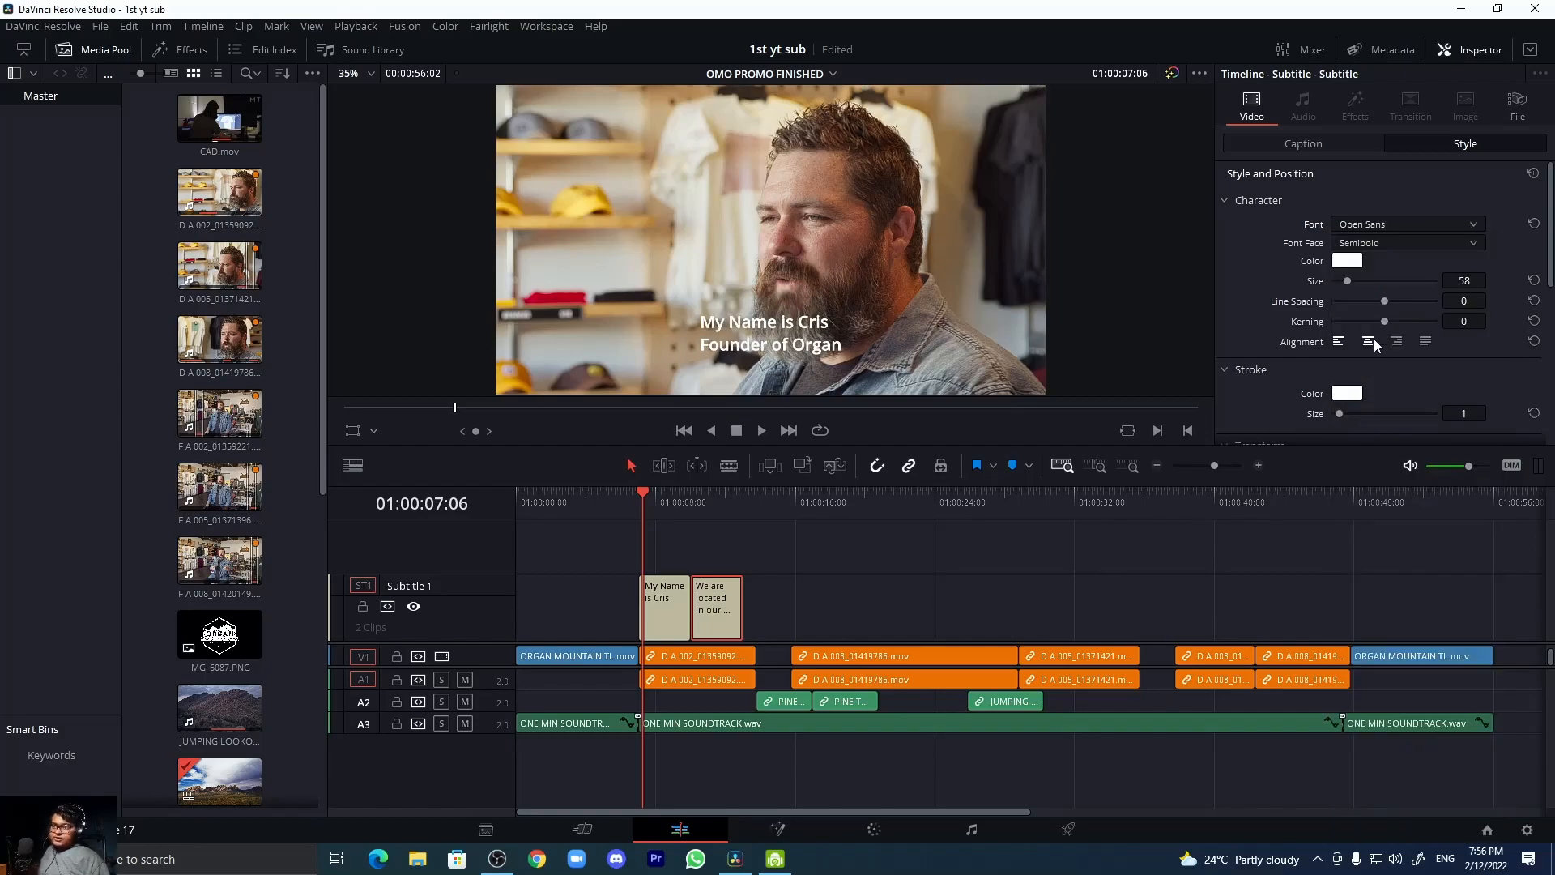
- Center-align the subtitle text and set its size to 50
key("ctrl+s")
left_click(1368, 341)
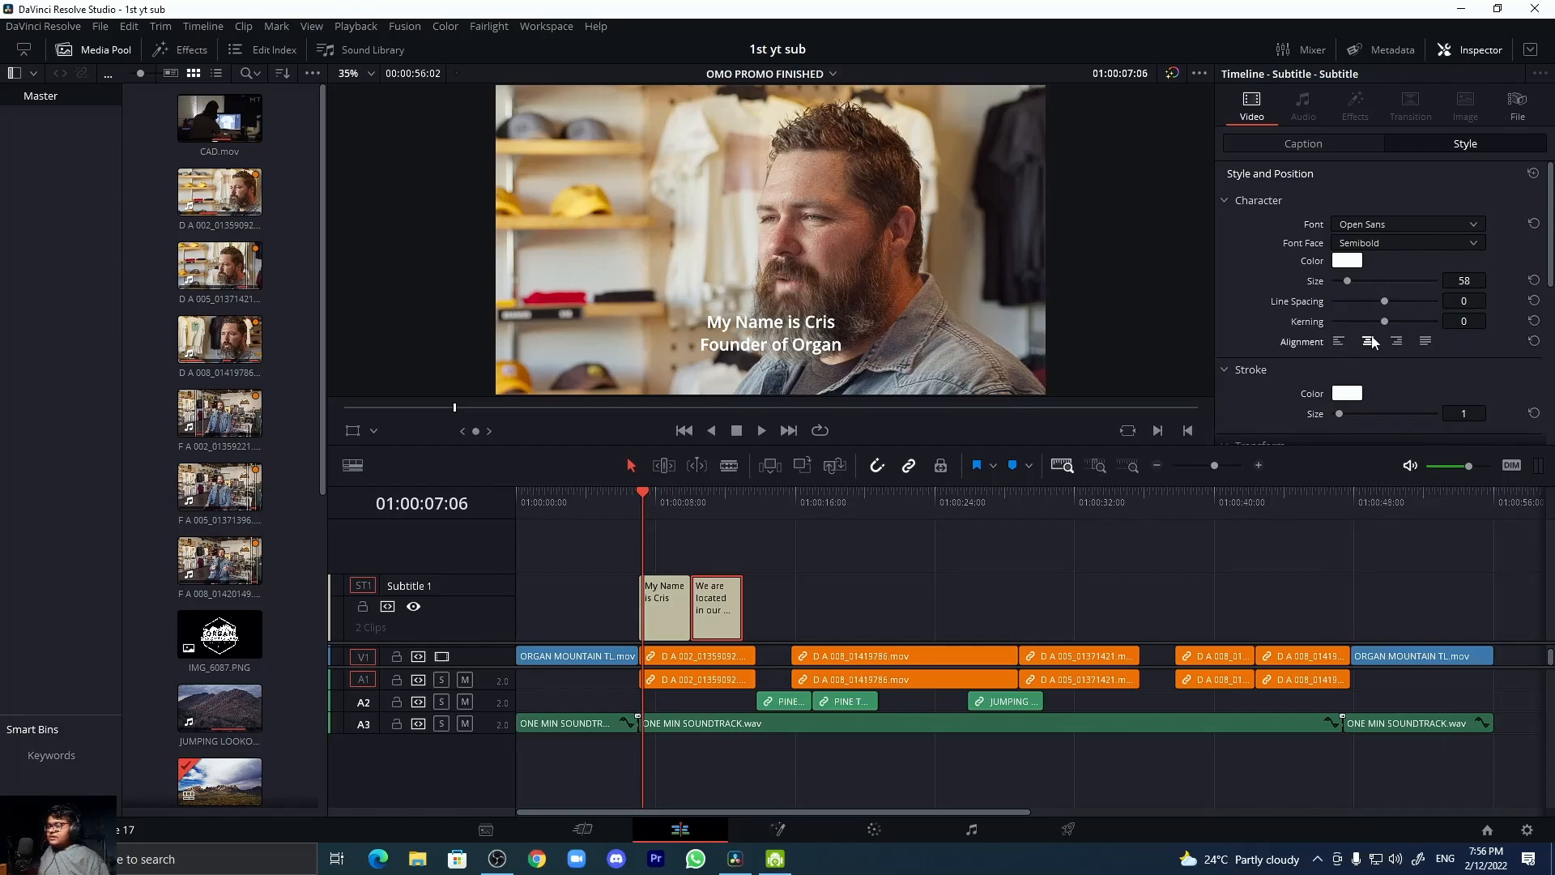
left_click_drag(1387, 322, 1345, 280)
- Examine the subtitle style's stroke, transform and drop shadow settings
scroll(1257, 353, "down", 3)
scroll(1257, 353, "up", 3)
left_click(1275, 369)
scroll(1262, 290, "down", 3)
scroll(1262, 261, "up", 3)
left_click(1240, 372)
scroll(1247, 340, "down", 2)
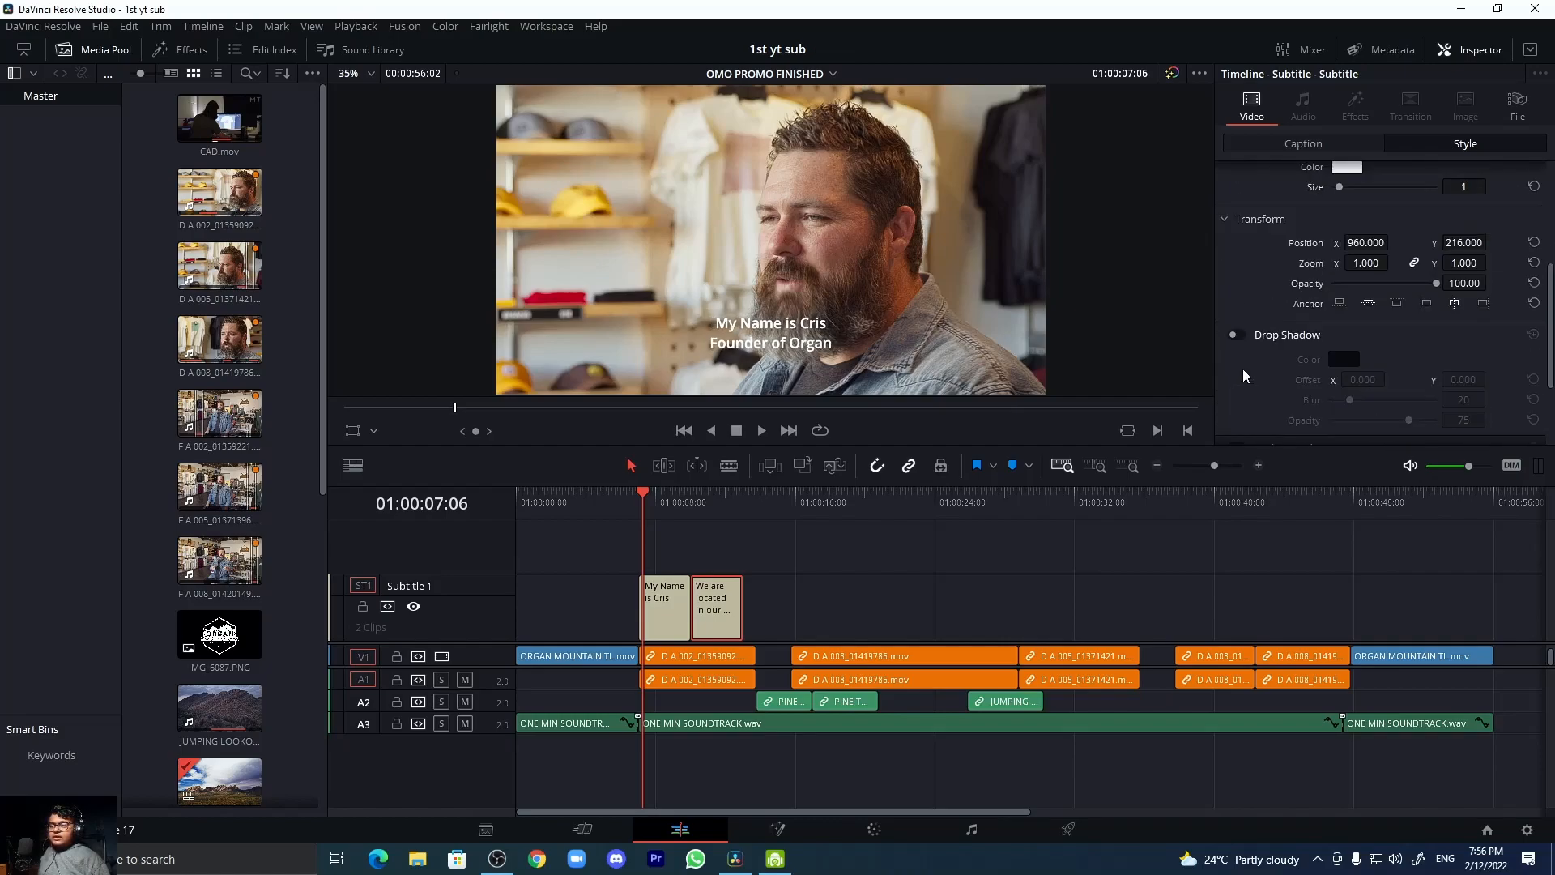
scroll(1296, 223, "up", 1)
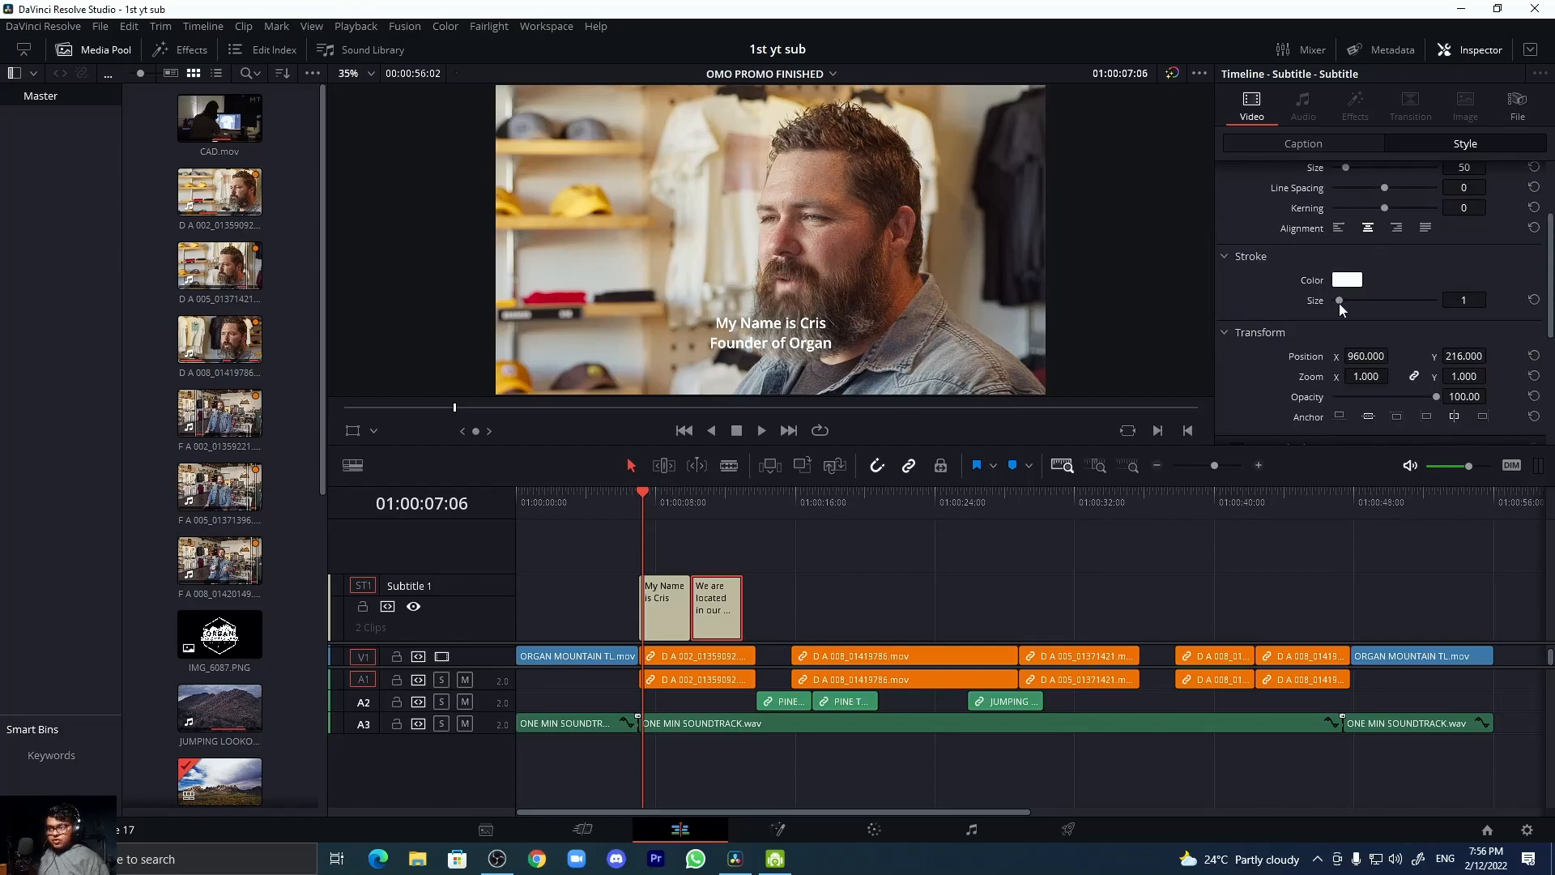
scroll(1285, 333, "down", 2)
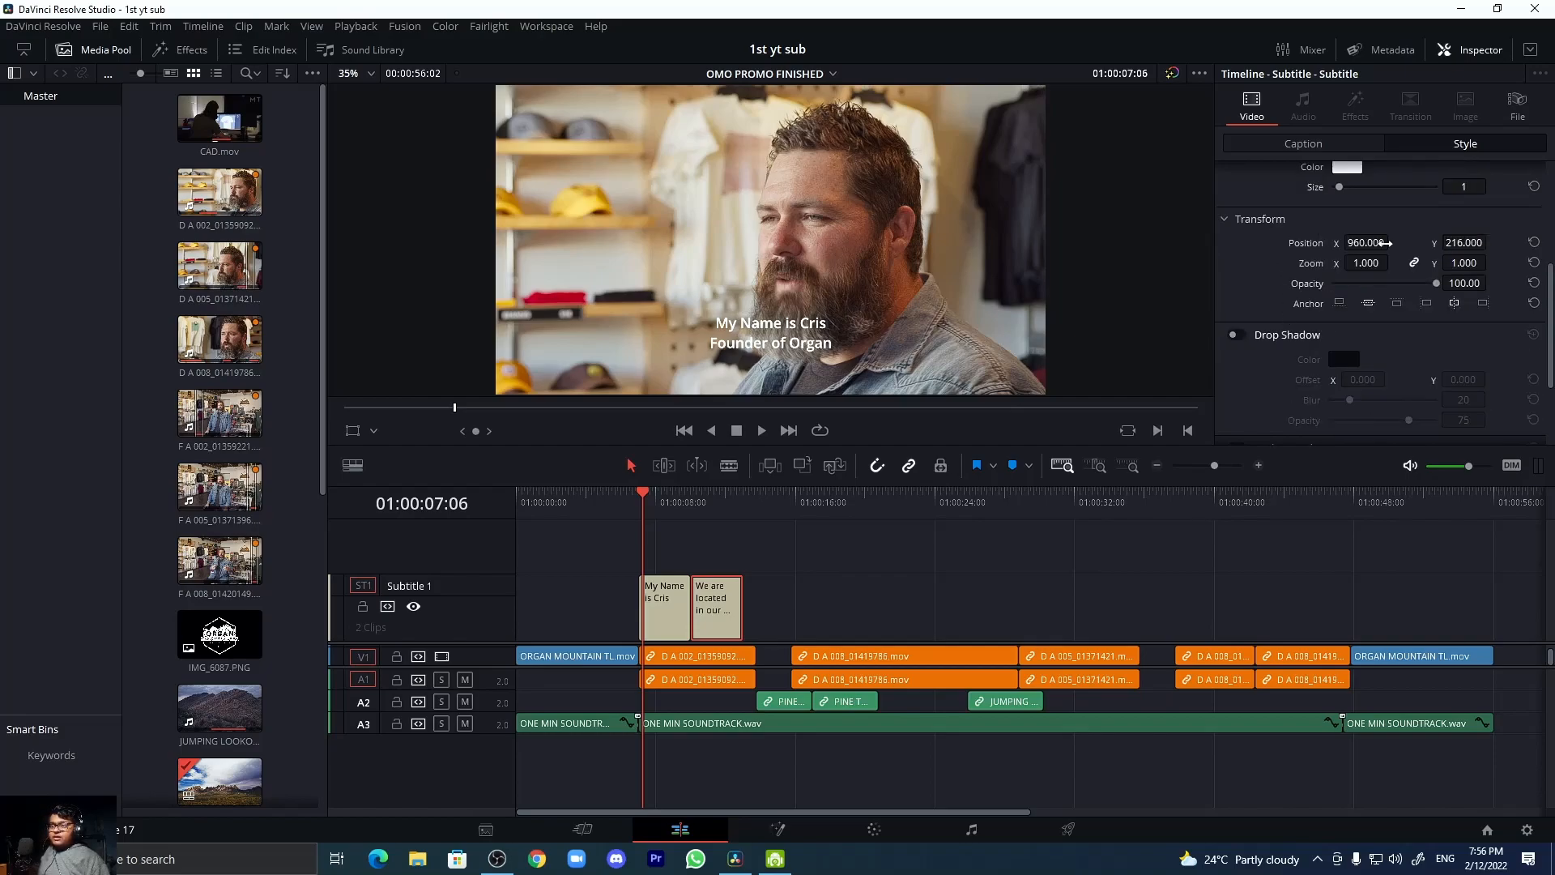
- Try moving the subtitles to X position 909, undo it, and try toggling the drop shadow on and off
mouse_move(1385, 243)
left_mouse_down()
mouse_move(1370, 243)
mouse_move(1383, 243)
left_mouse_up()
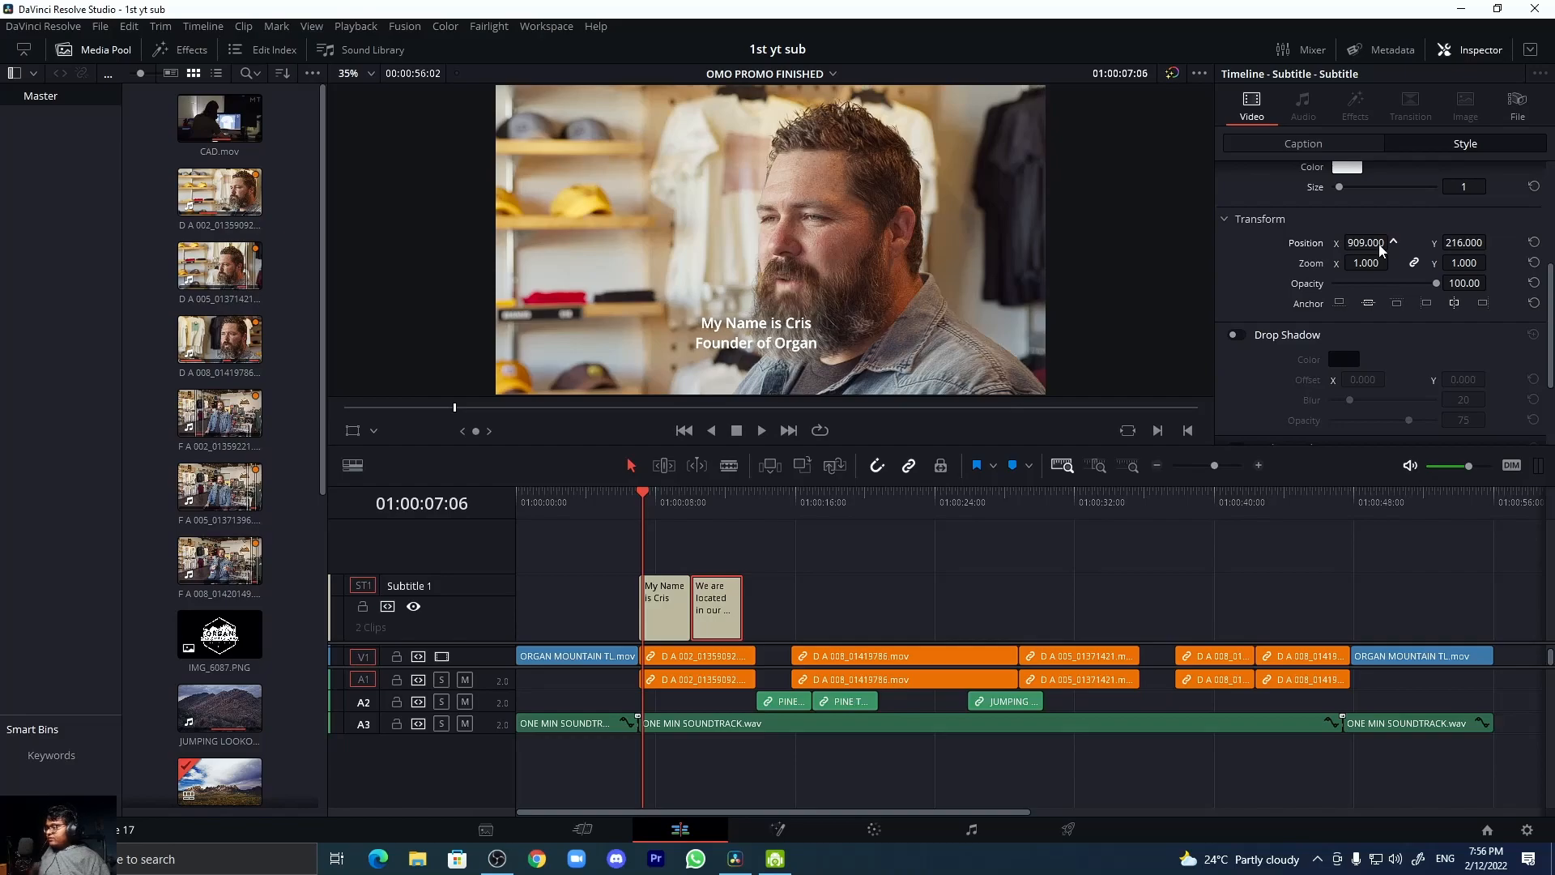
key("ctrl+z")
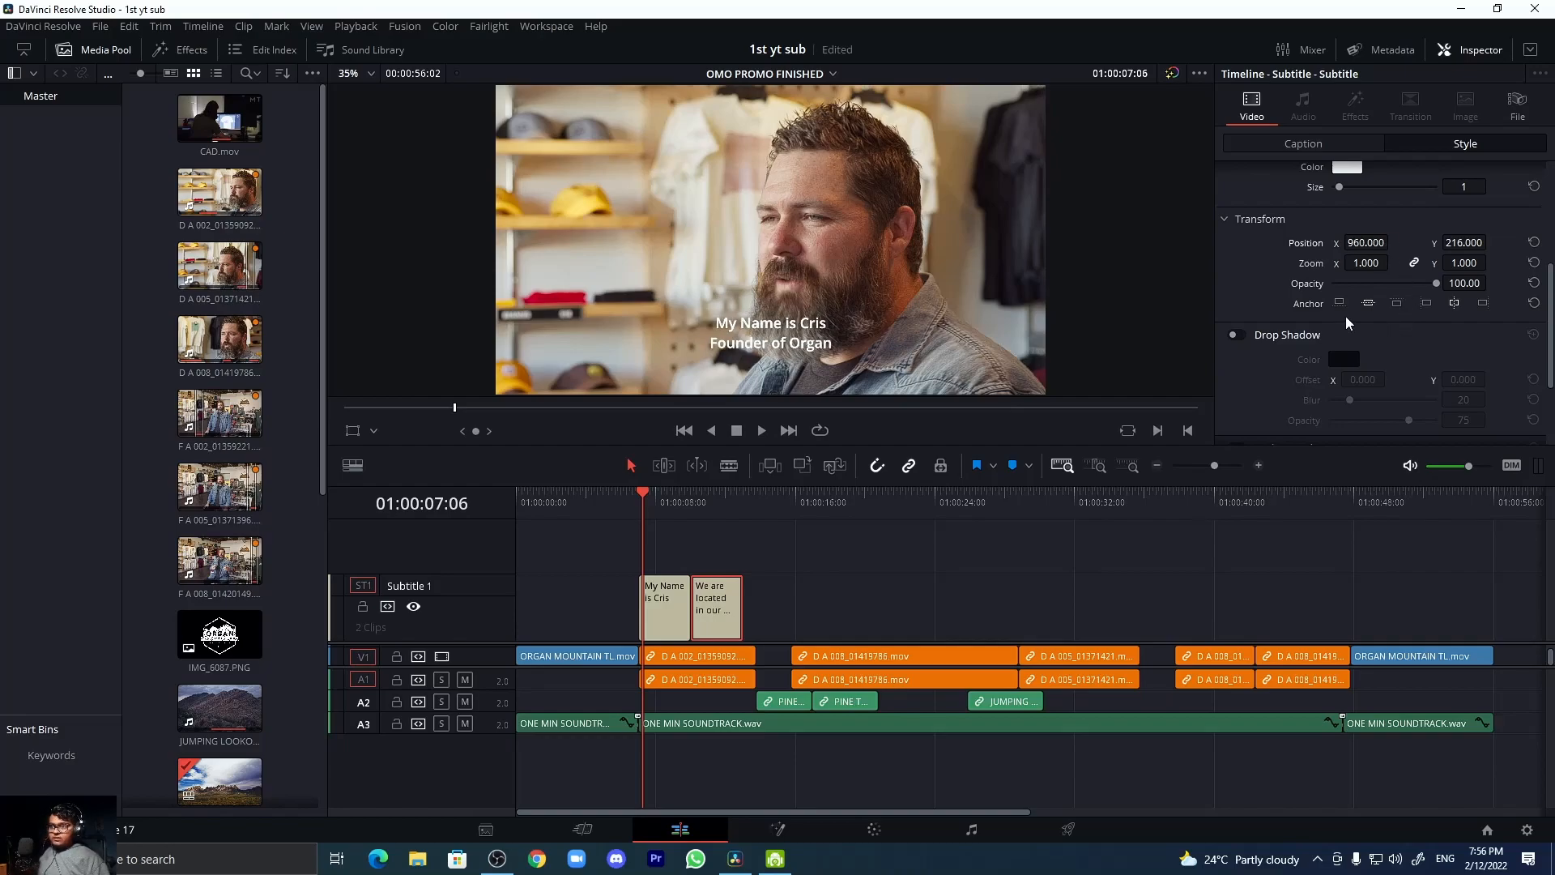
scroll(1285, 338, "down", 2)
left_click(1239, 210)
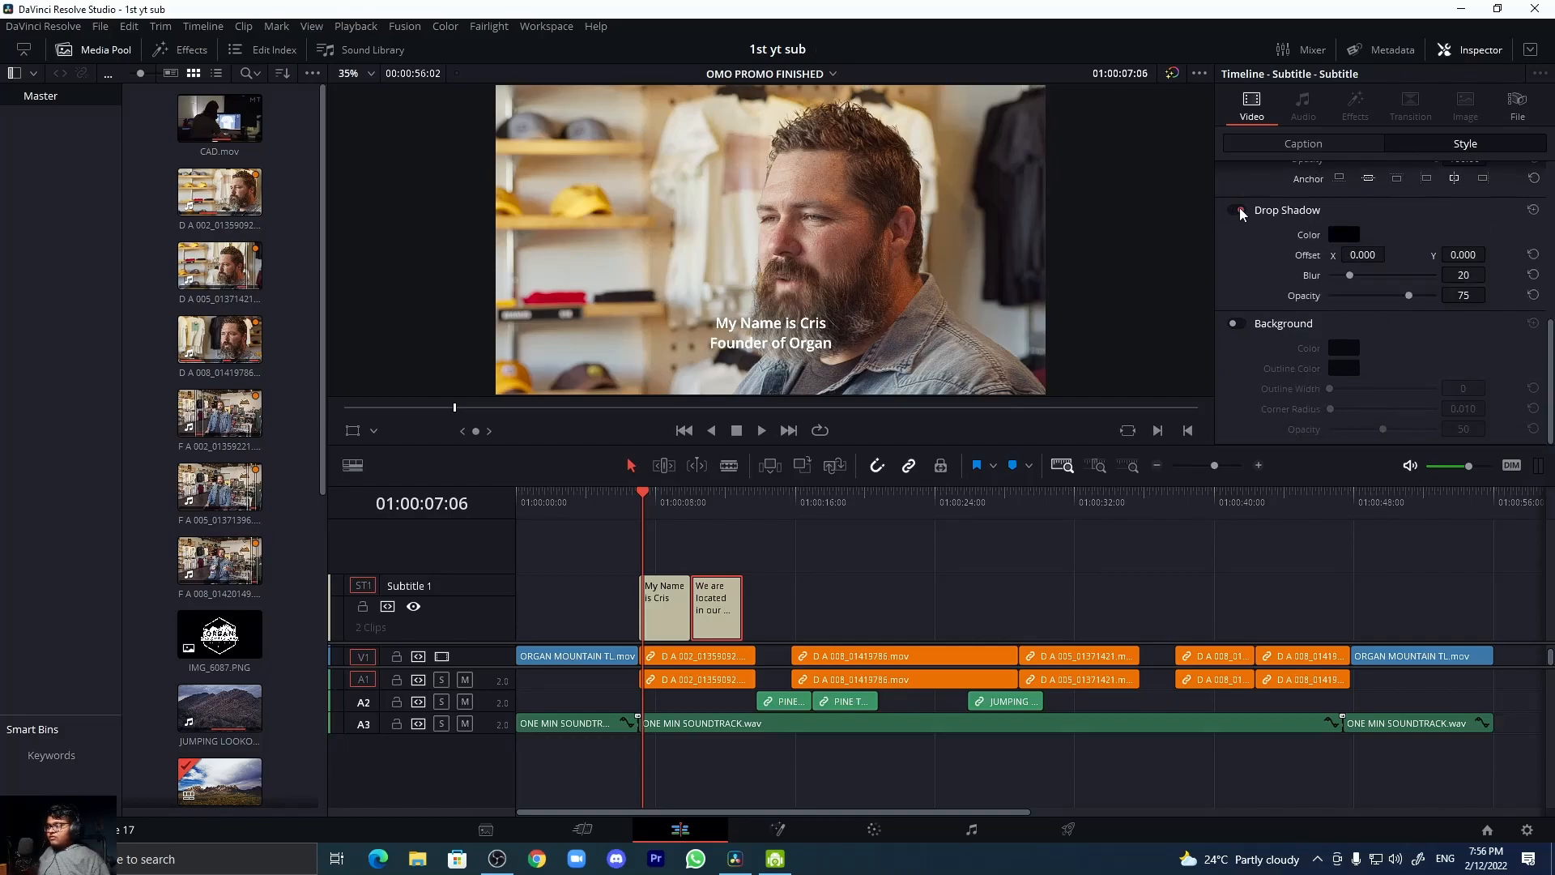
left_click(1239, 210)
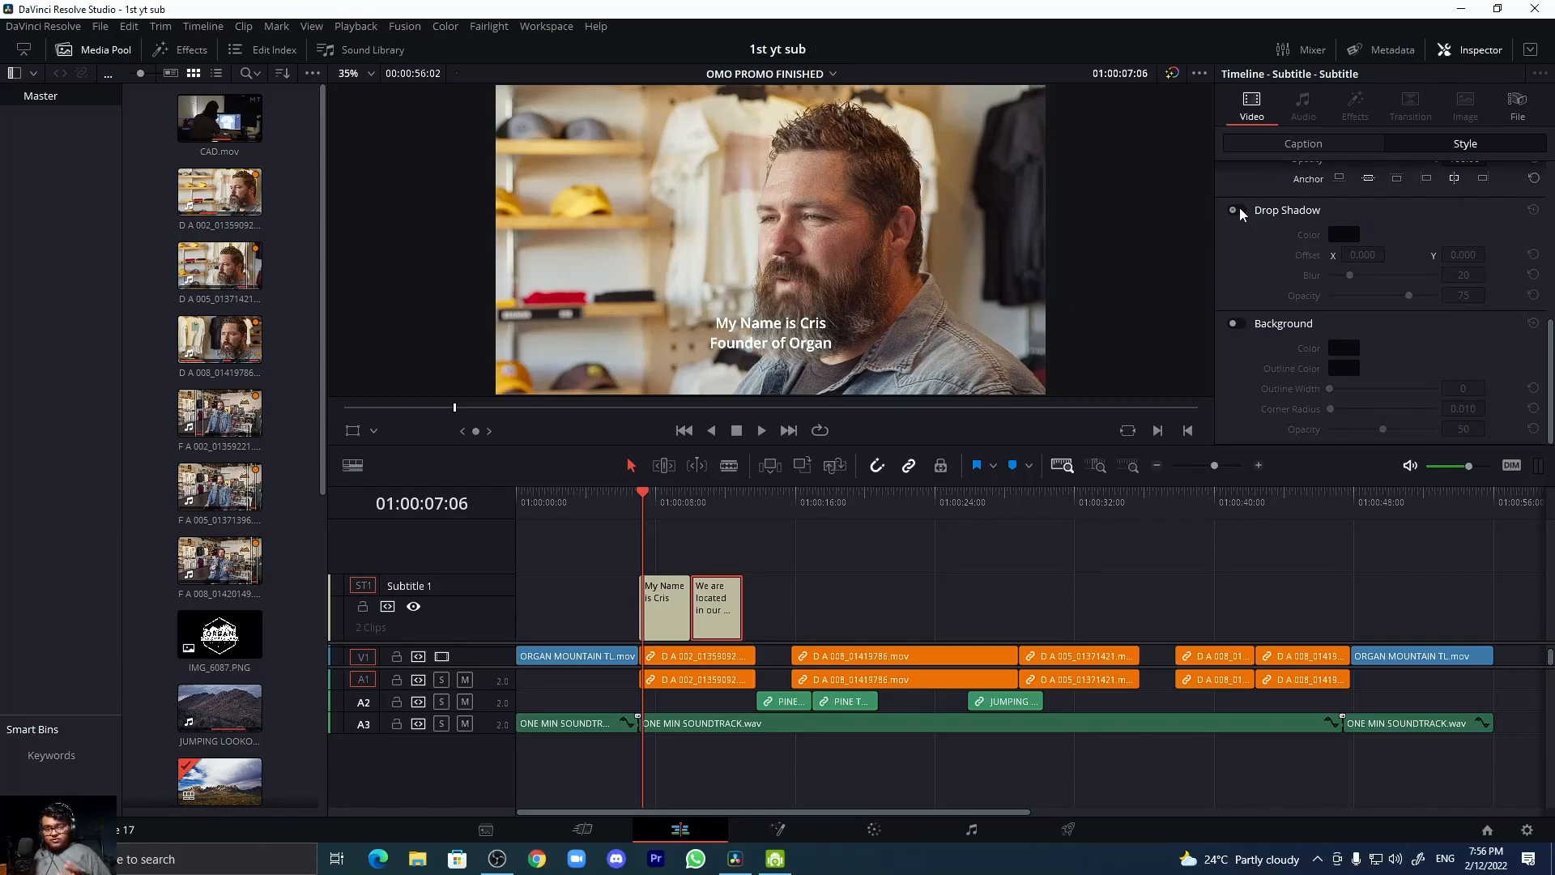
- Review the subtitle style settings from Character to Background and return to the caption list
scroll(1310, 297, "up", 4)
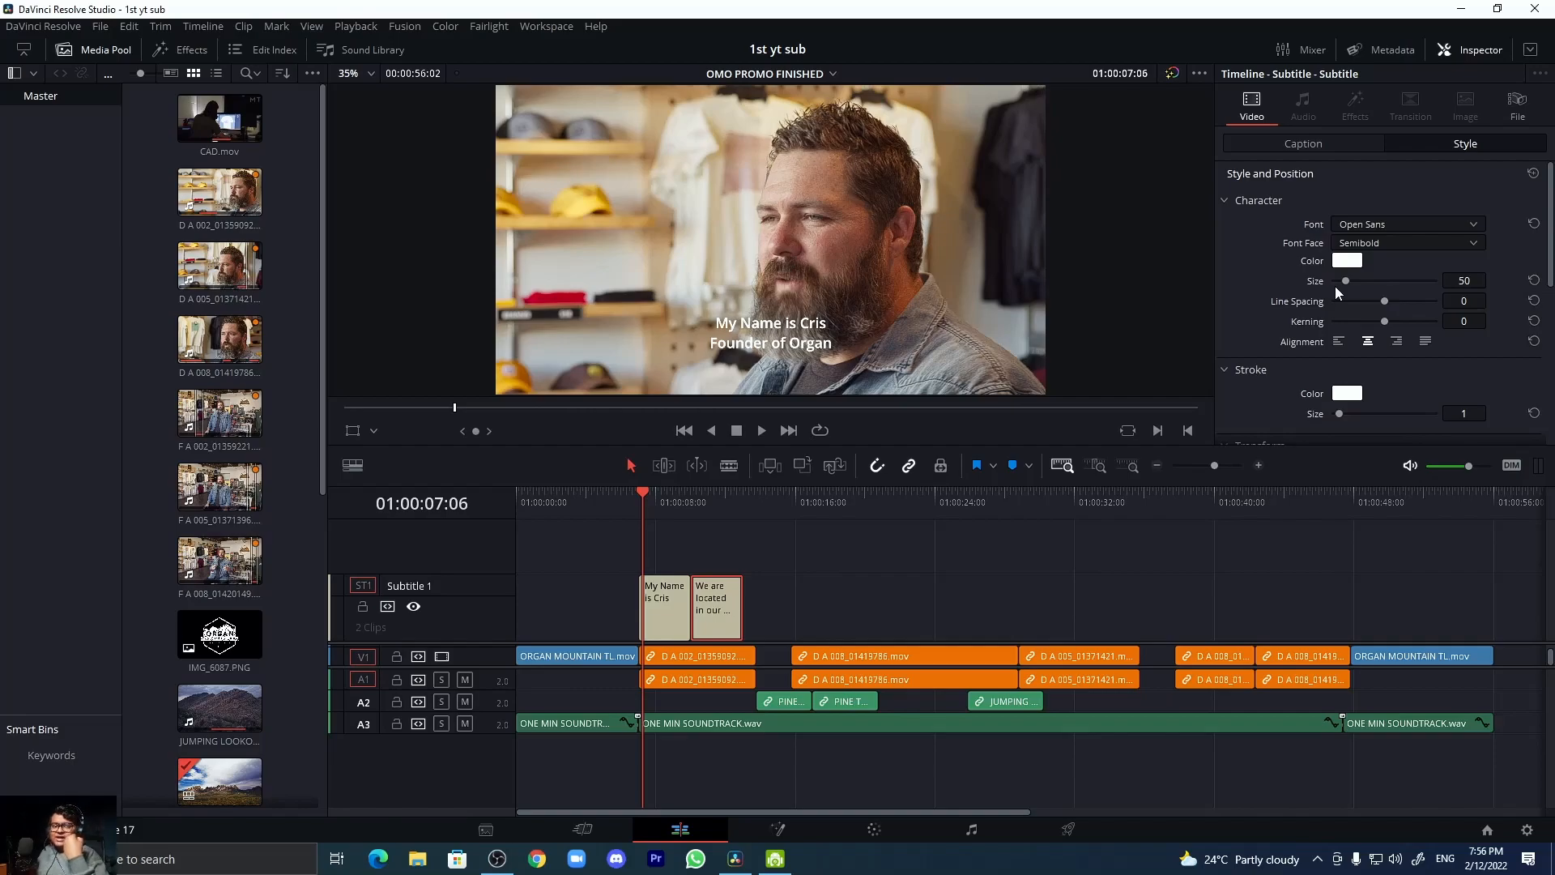
scroll(1272, 312, "down", 5)
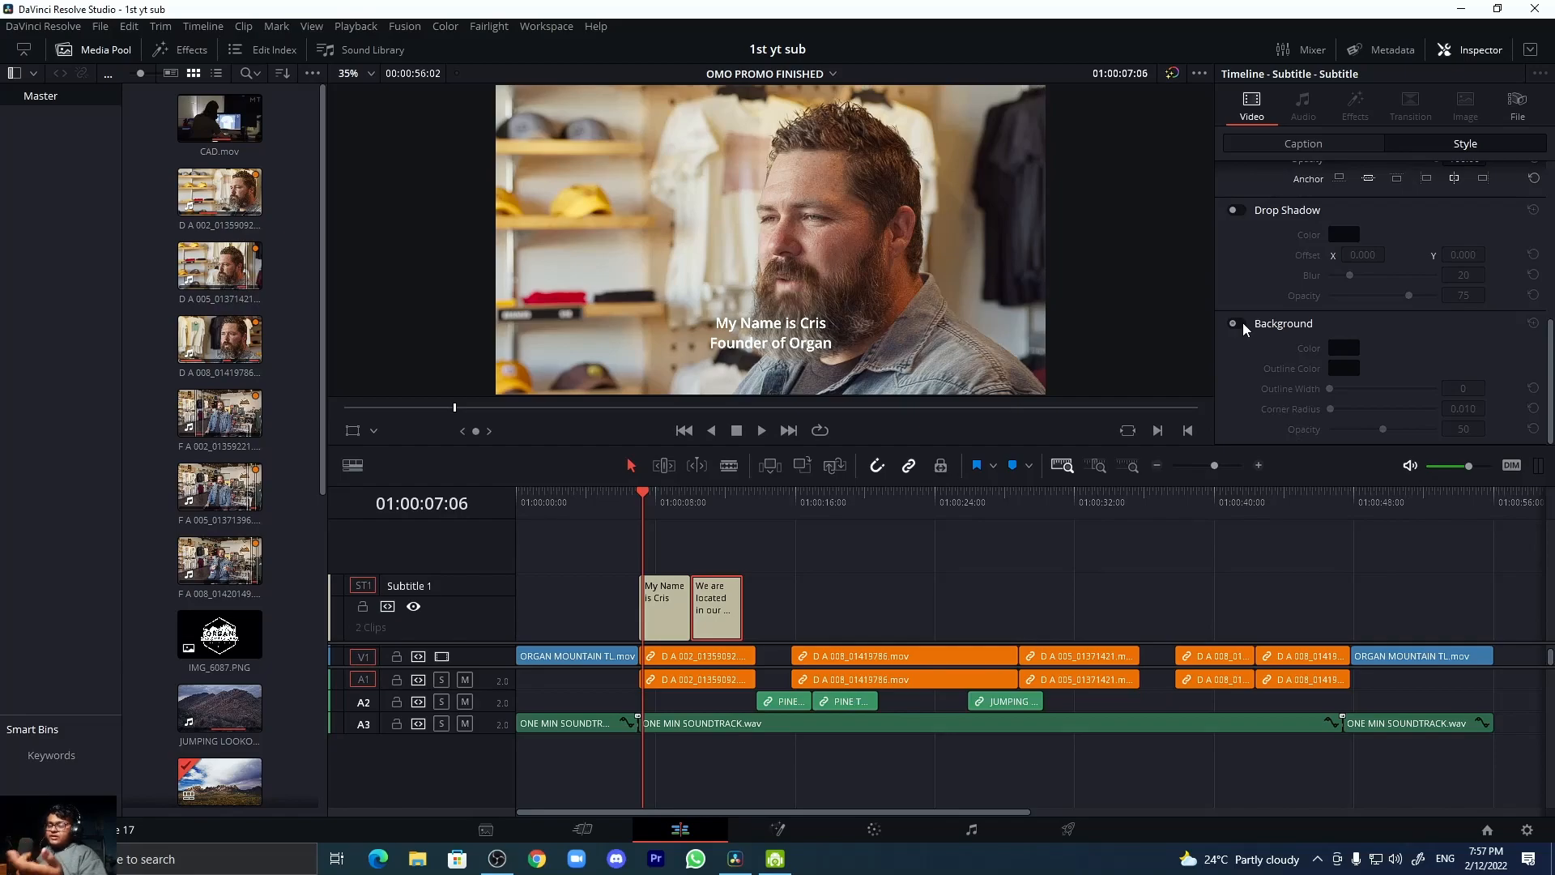
scroll(1242, 325, "up", 5)
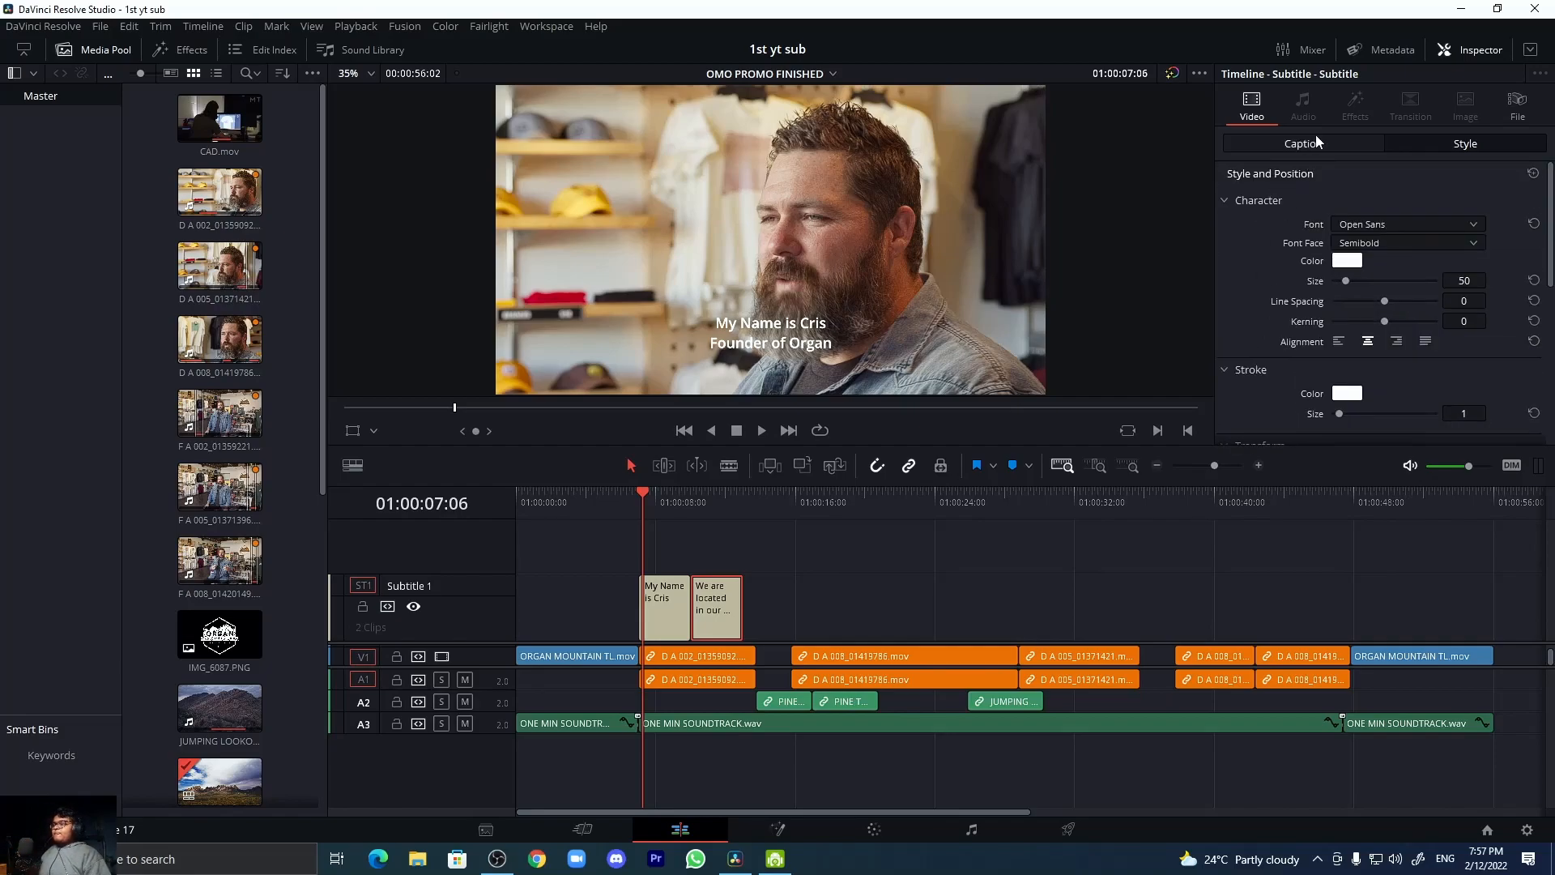
left_click(1288, 146)
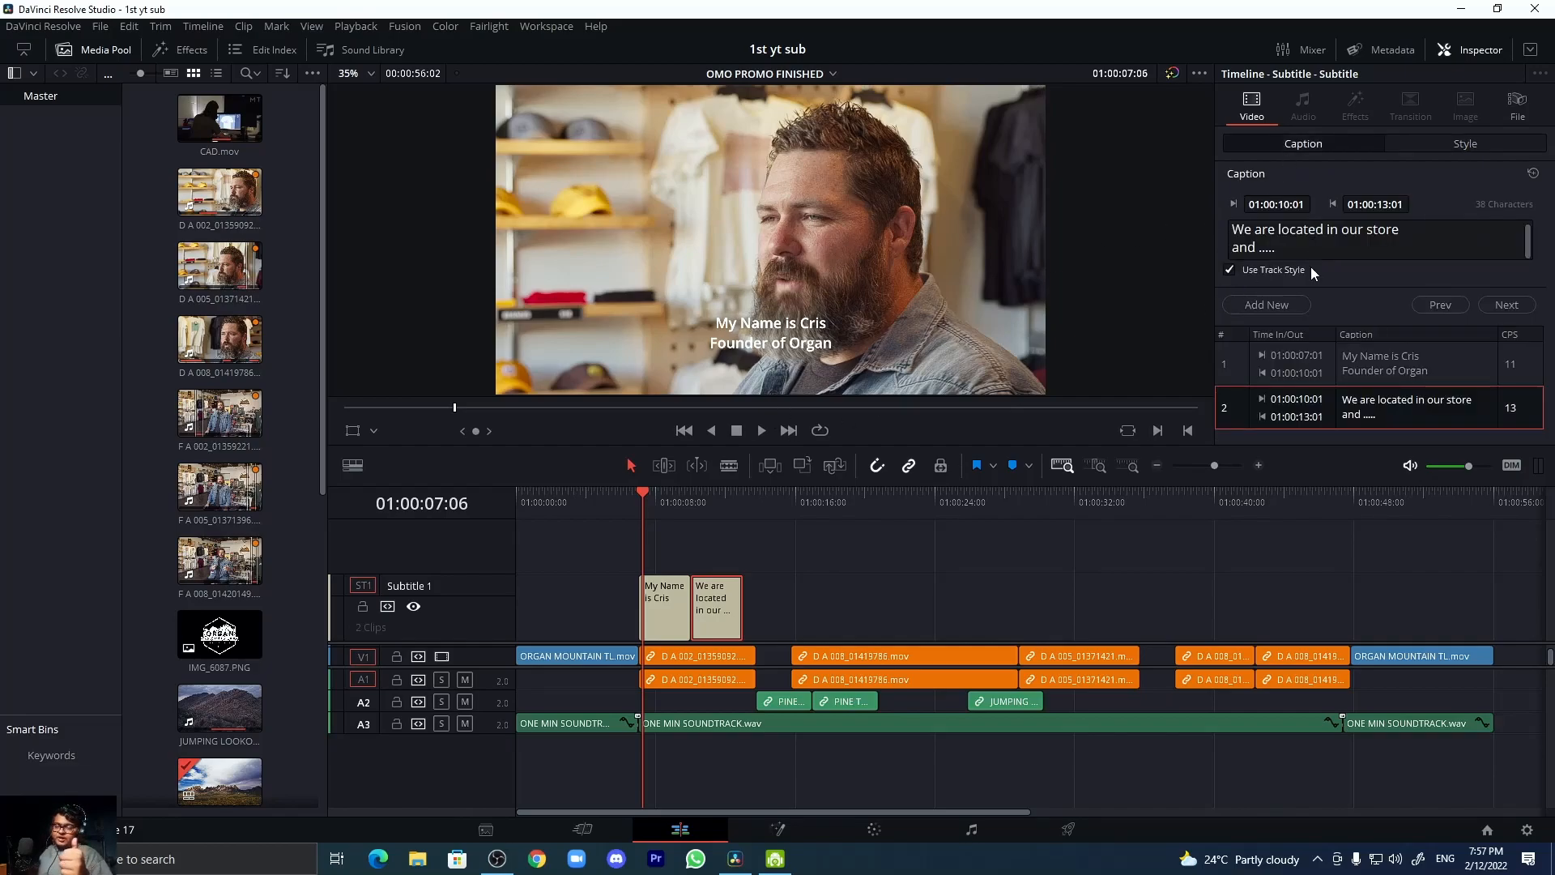
- Add a third subtitle at 01:00:15:19, where the second interview clip begins, and select it on the subtitle track
left_click(812, 513)
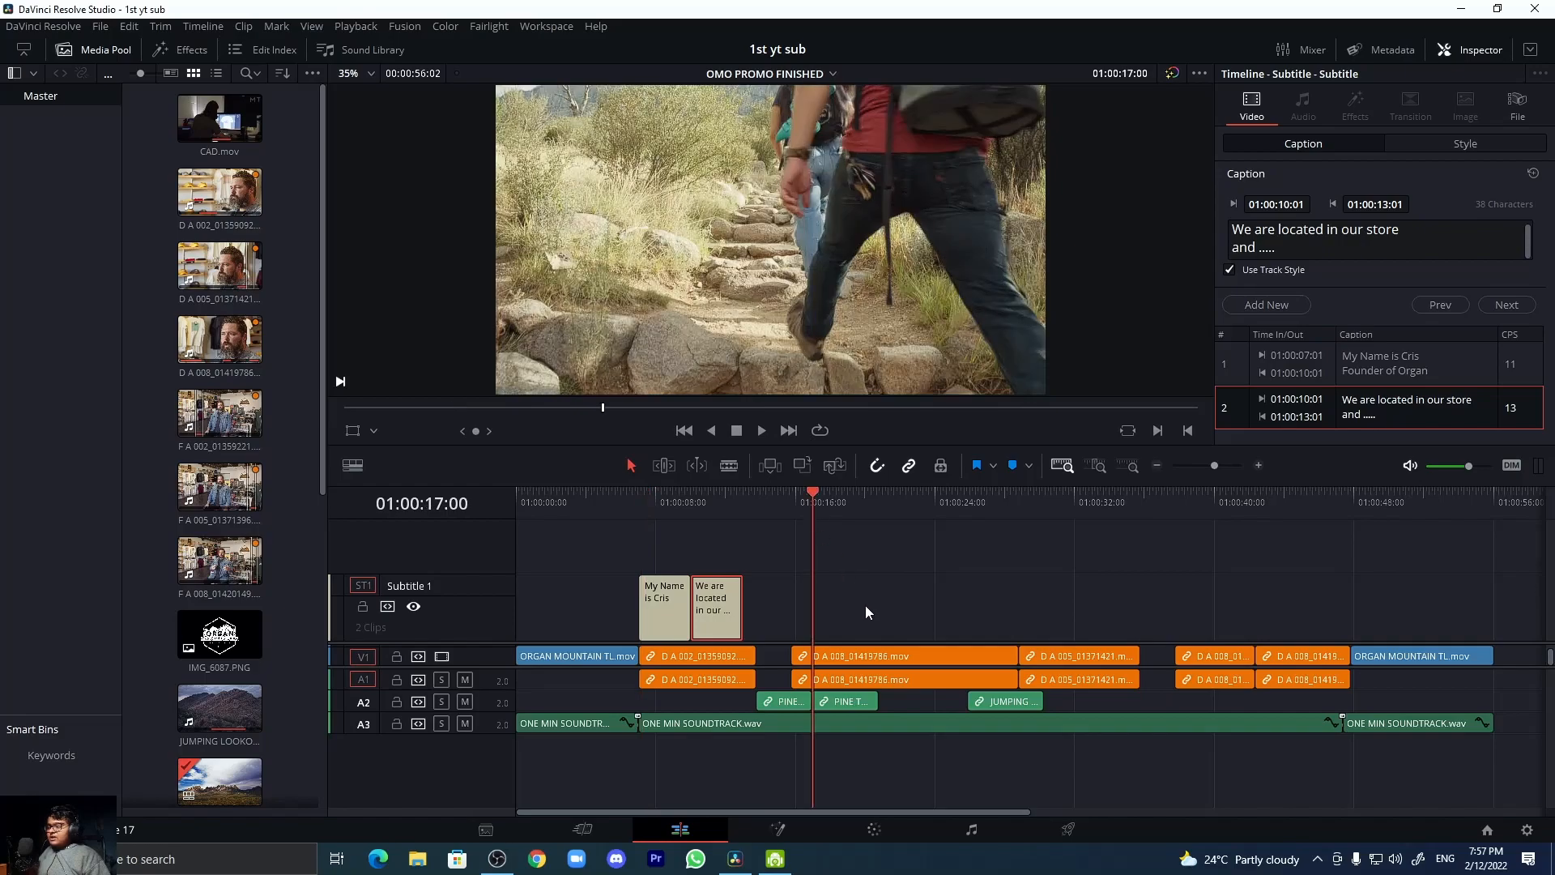
right_click(865, 605)
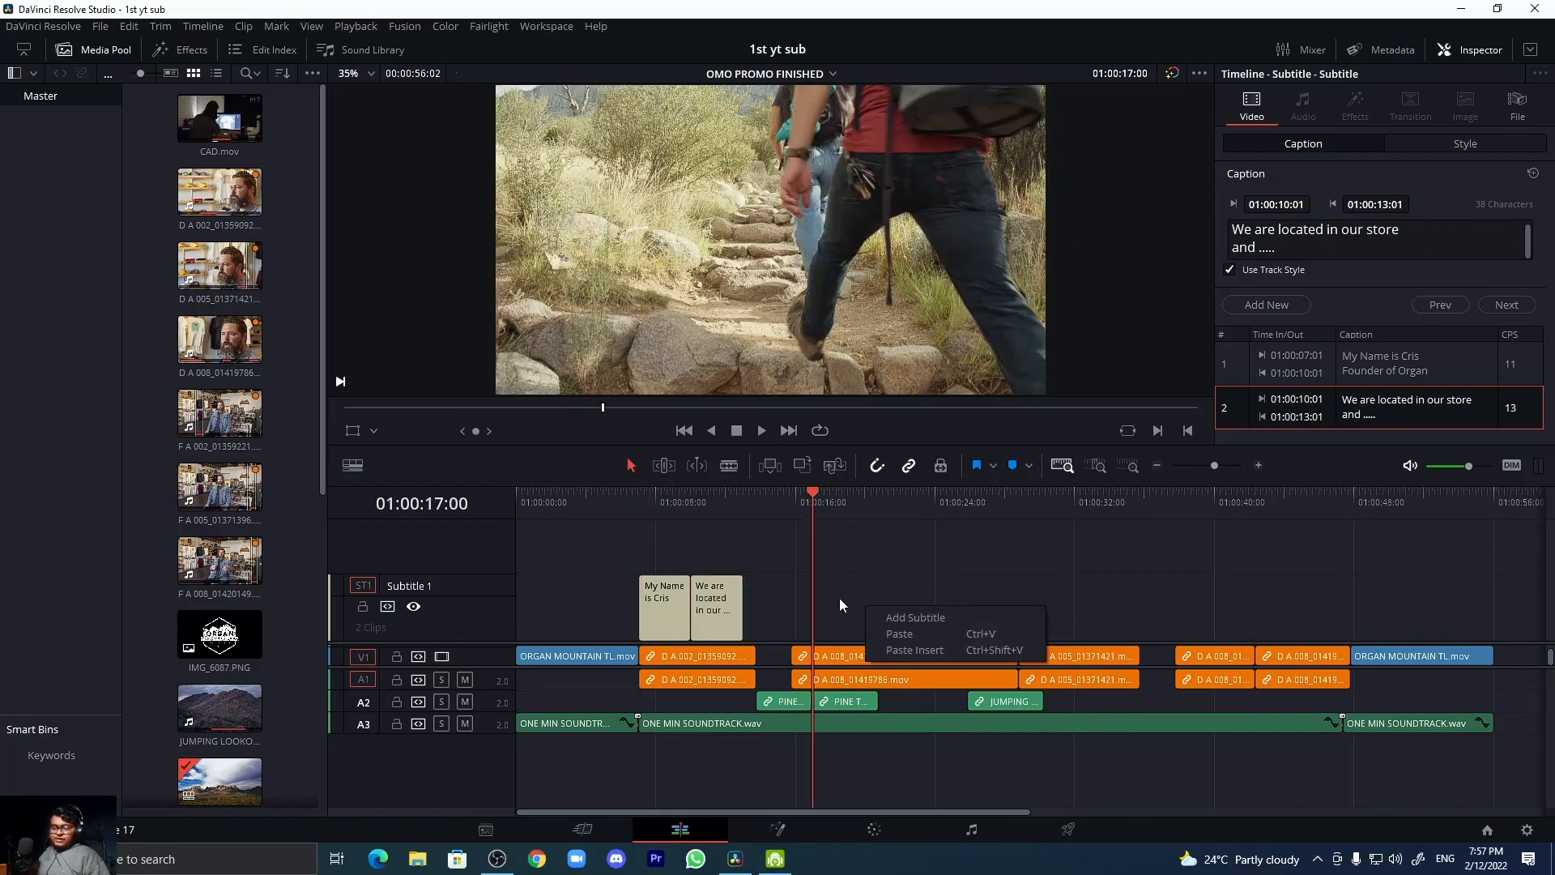
left_click(839, 598)
left_click(794, 503)
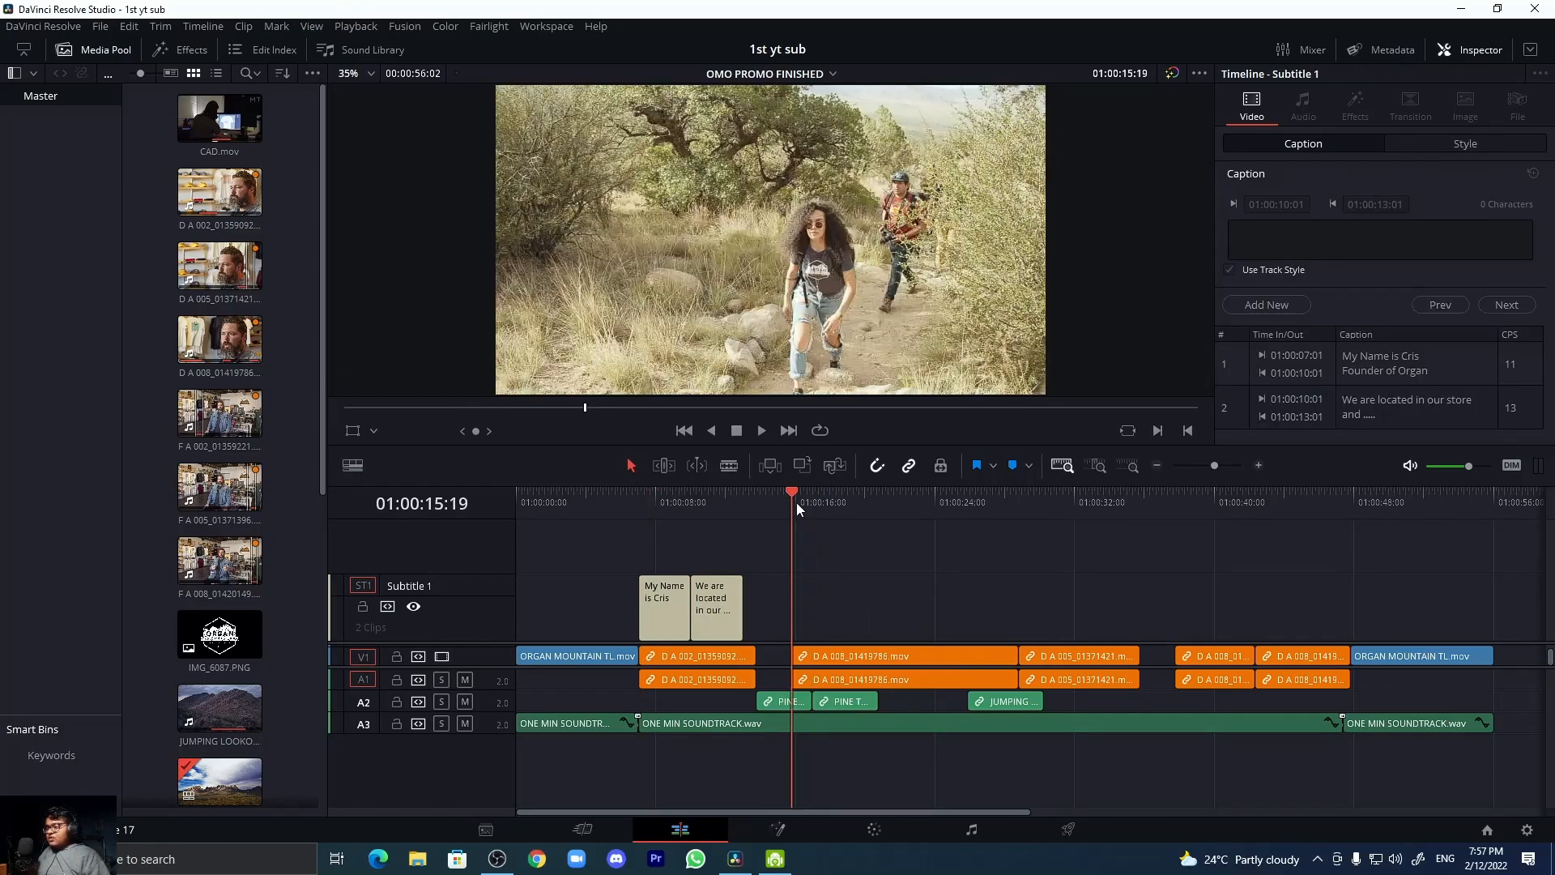
left_click(1289, 305)
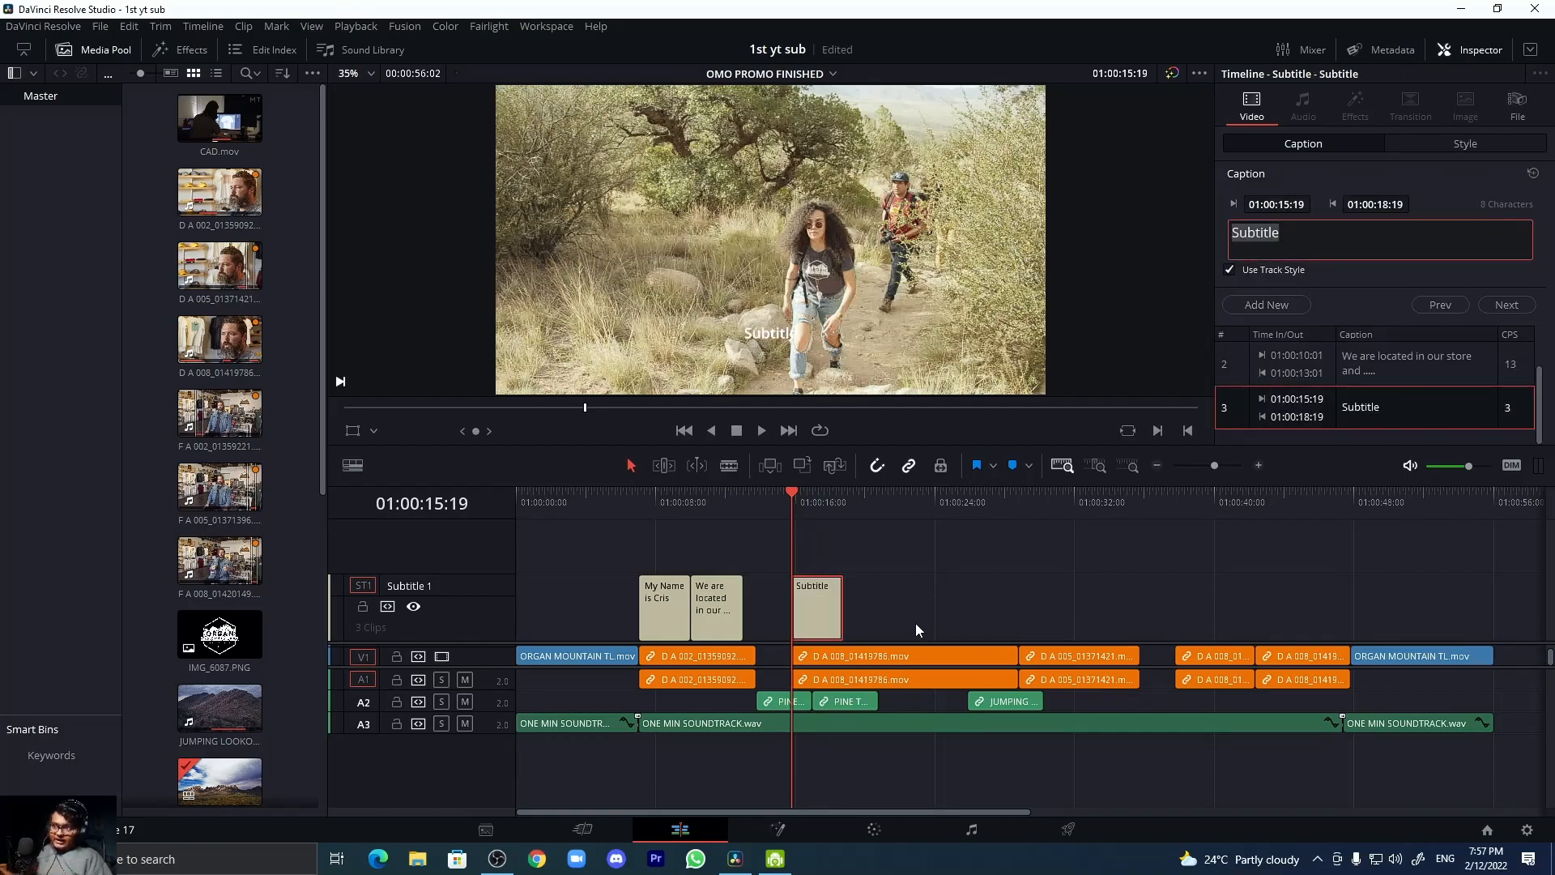
left_click(820, 621)
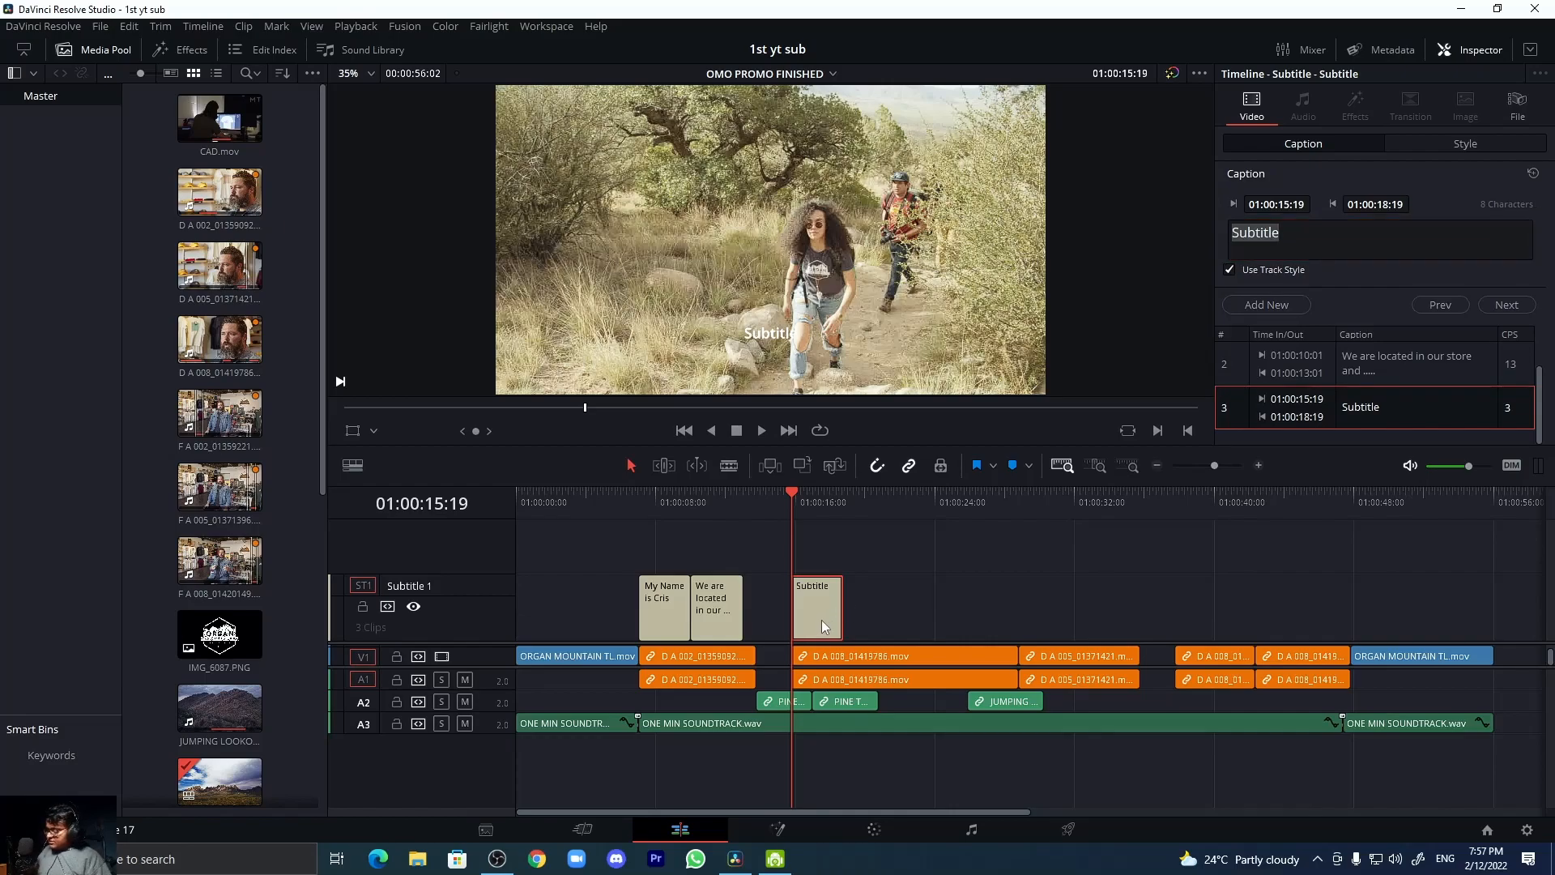
- Delete the third subtitle at 01:00:15:19 and add a second subtitle track above Subtitle 1
key("Delete")
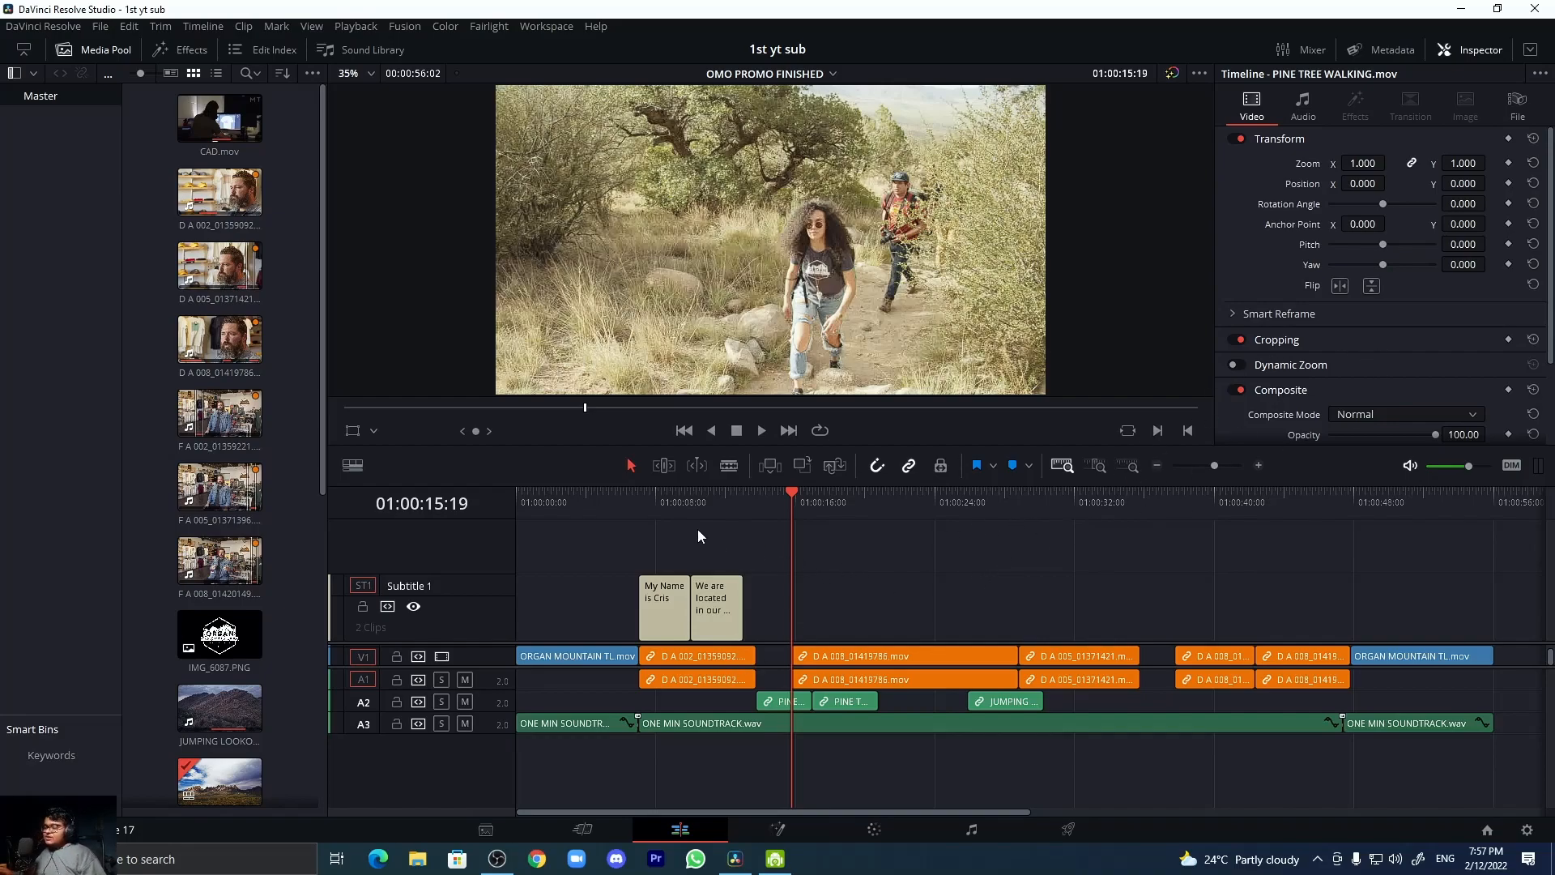
right_click(439, 536)
left_click(473, 580)
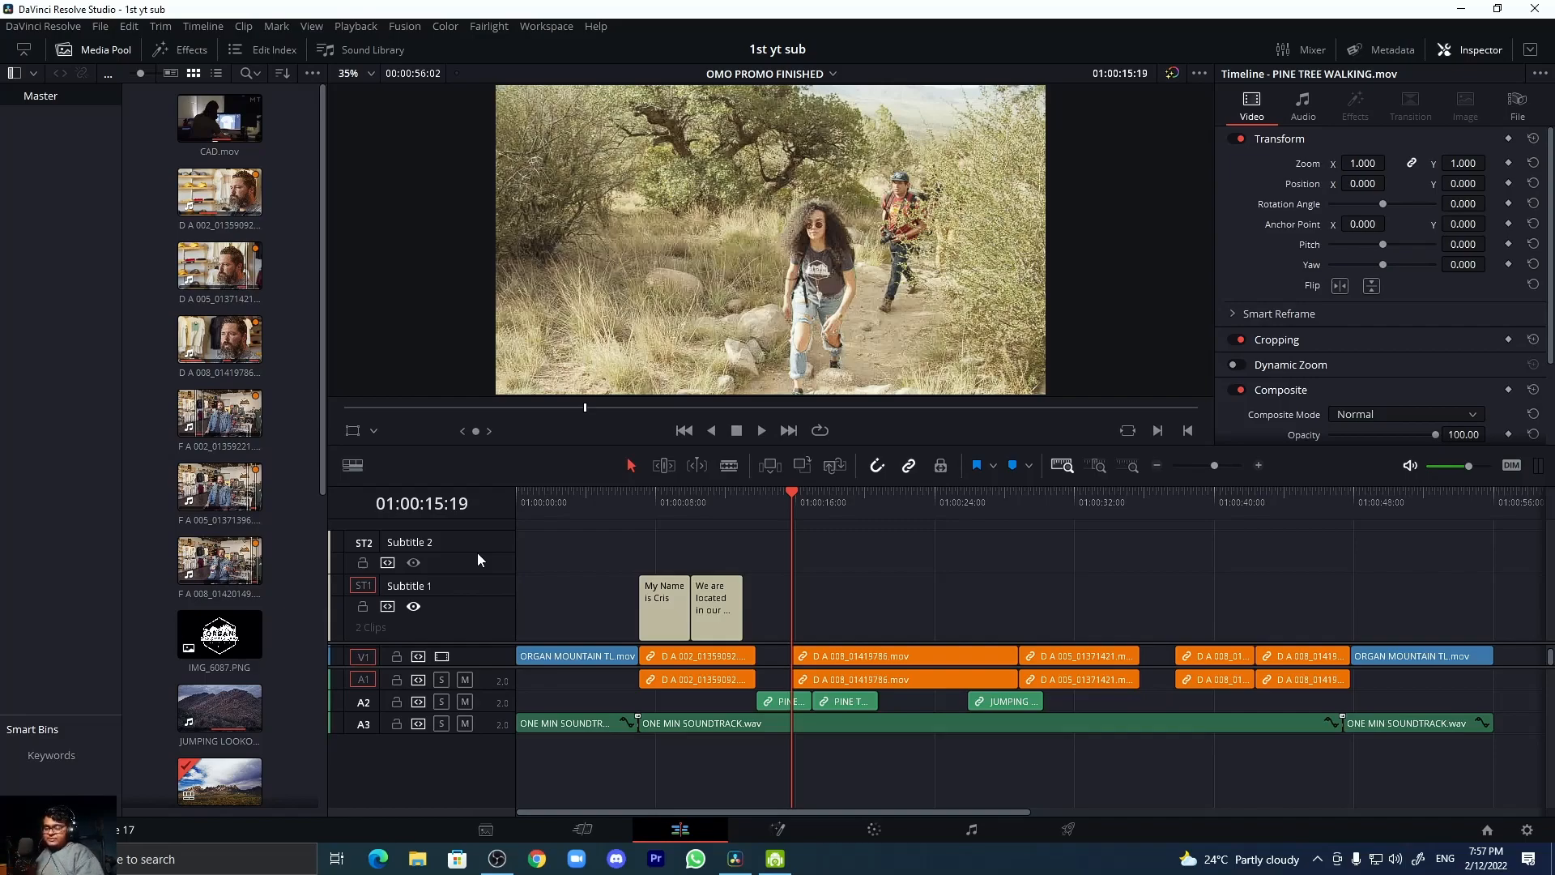
- Rename the first subtitle track as Eng and try clearing the name of the second subtitle track
double_click(413, 586)
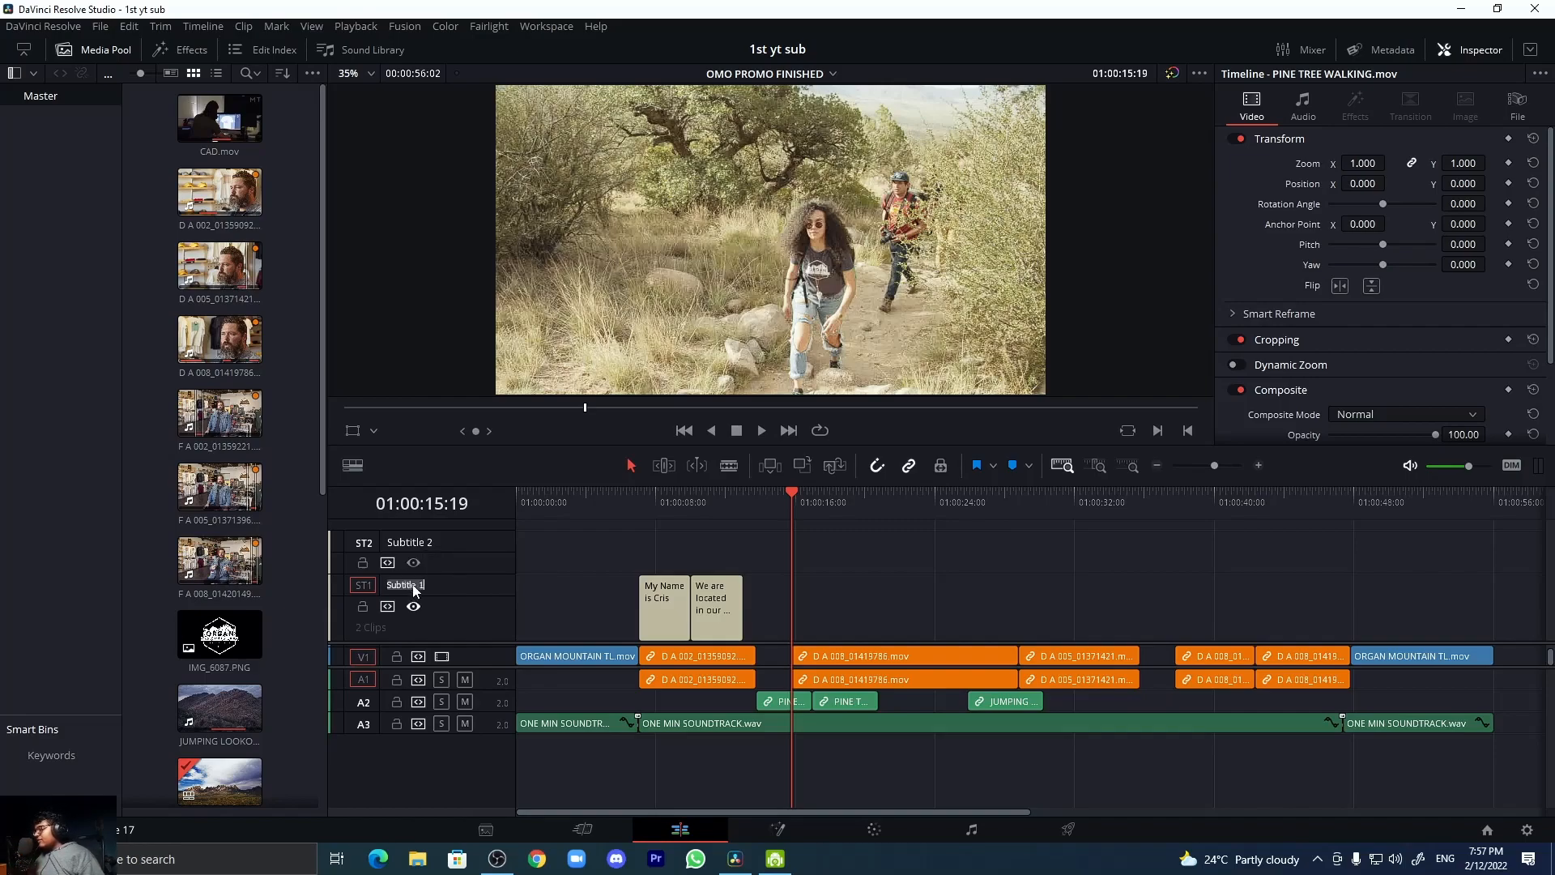
type("Eng")
double_click(435, 542)
key("BackSpace")
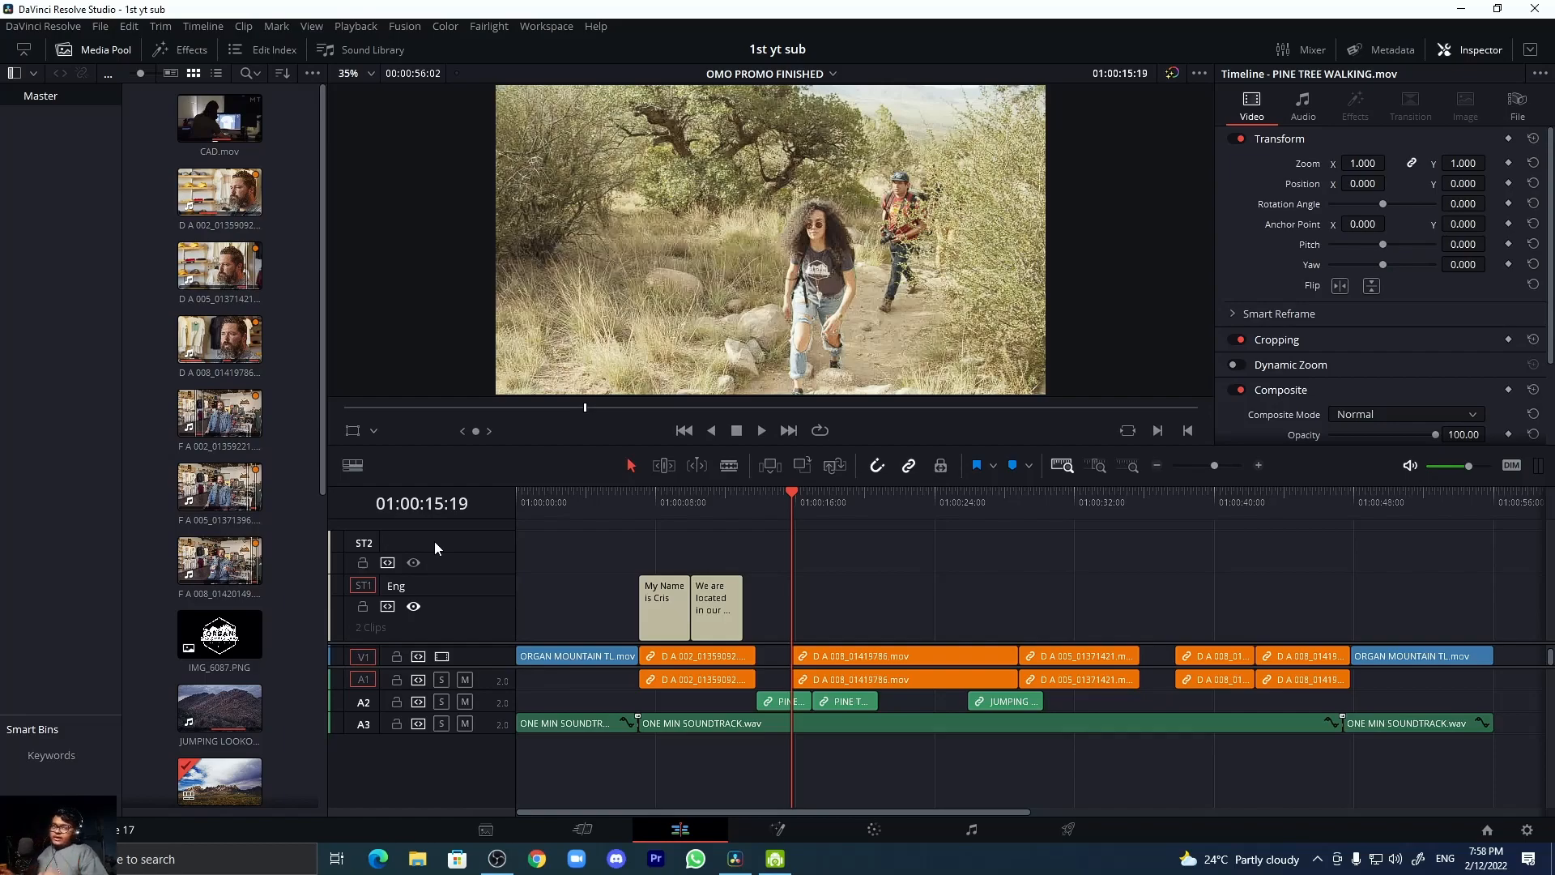
left_click(434, 541)
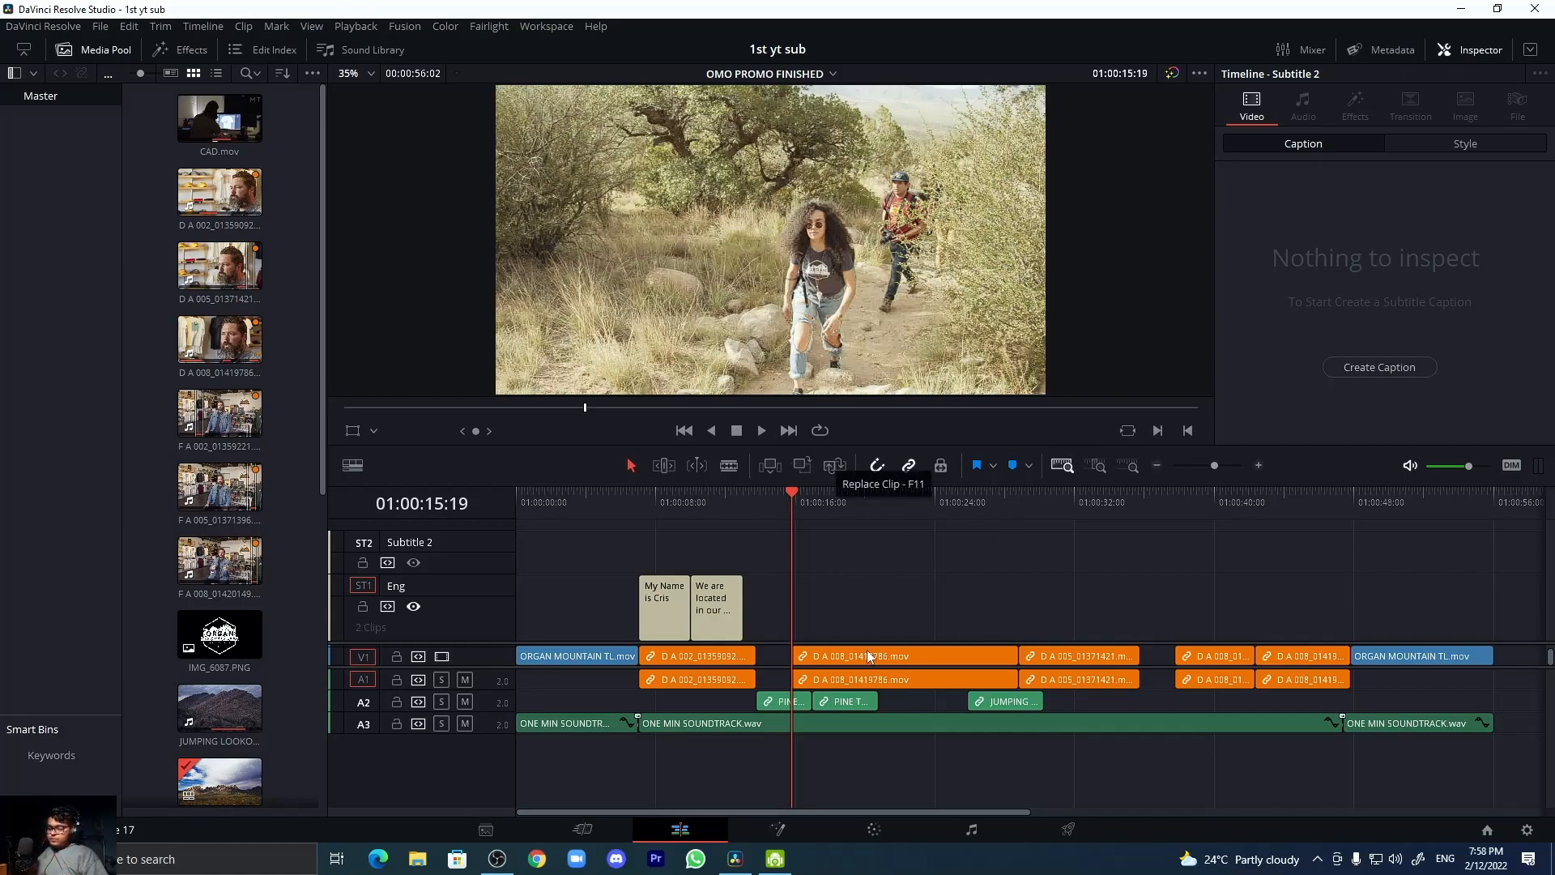
- Go to the Deliver page, compare the YouTube and Vimeo render presets, and return to the Custom preset
left_click(1048, 833)
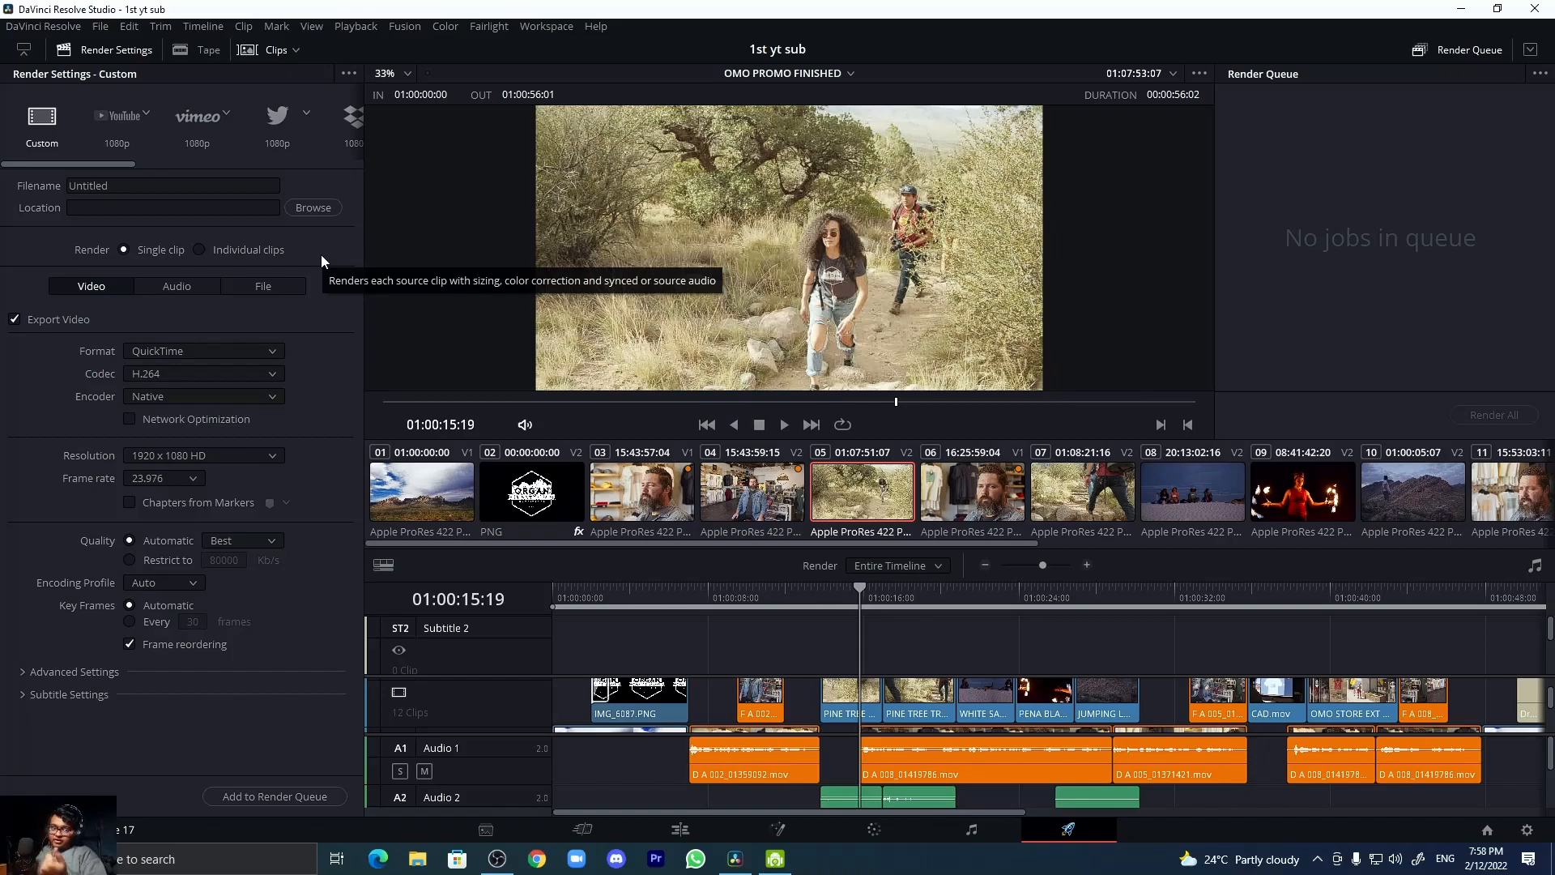
left_click(110, 122)
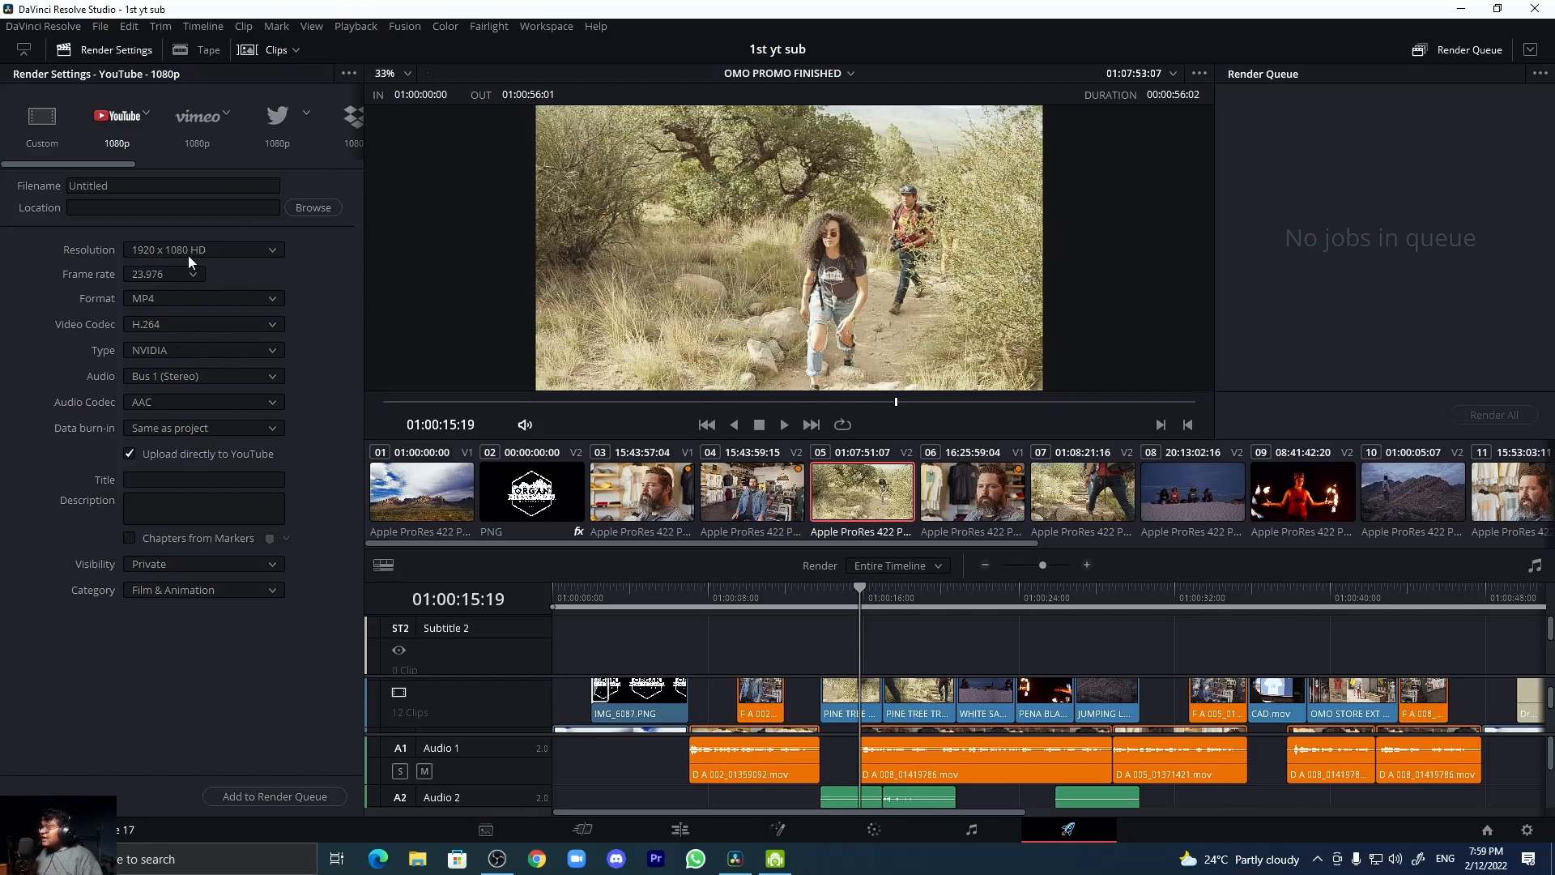
left_click(187, 115)
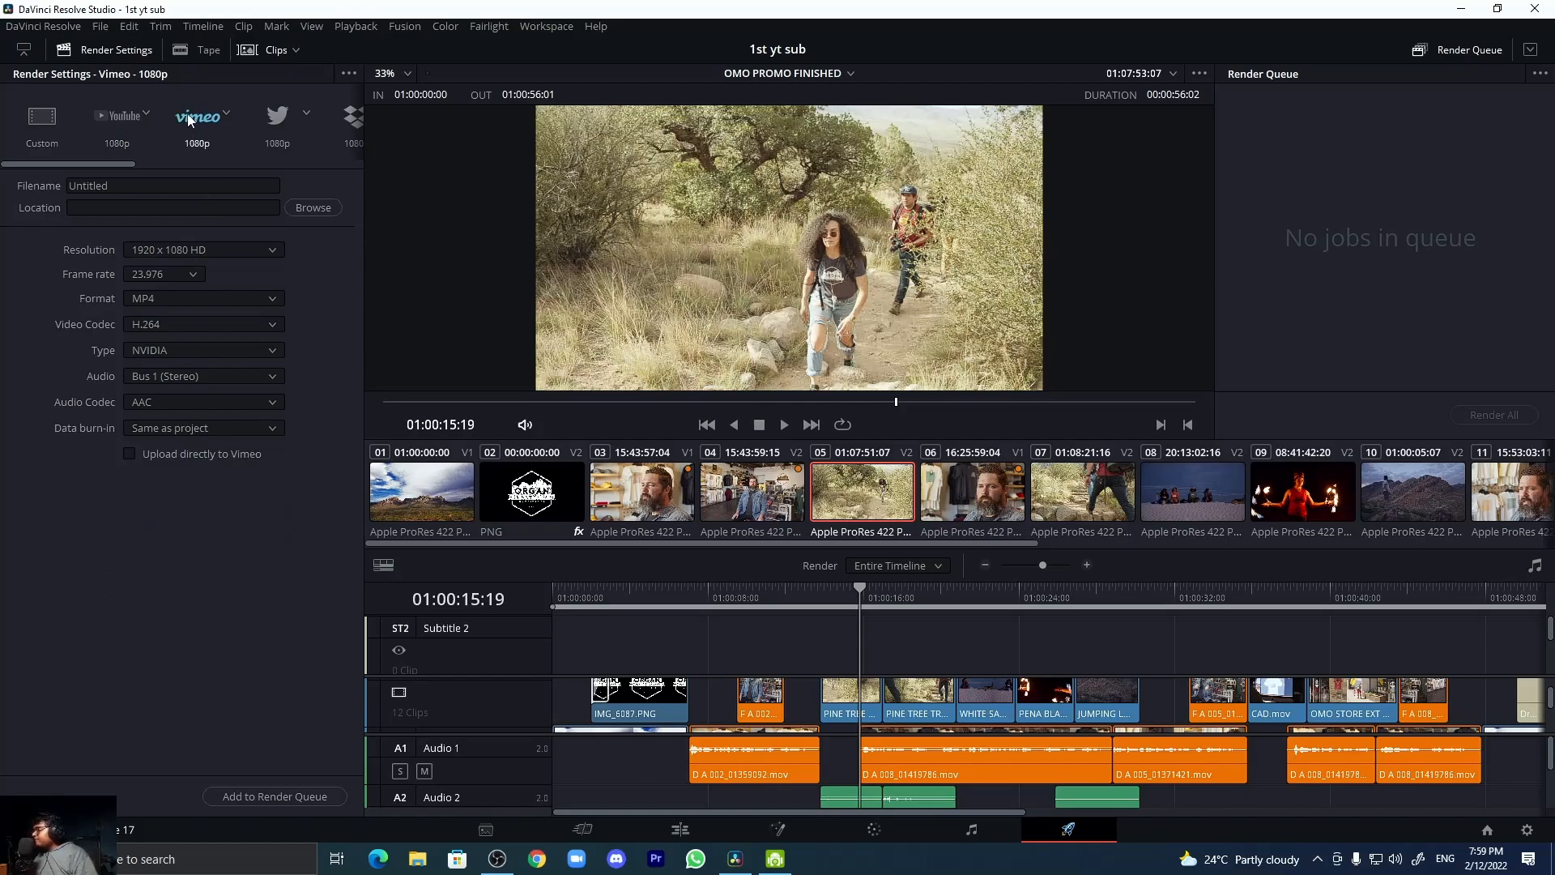
left_click(125, 118)
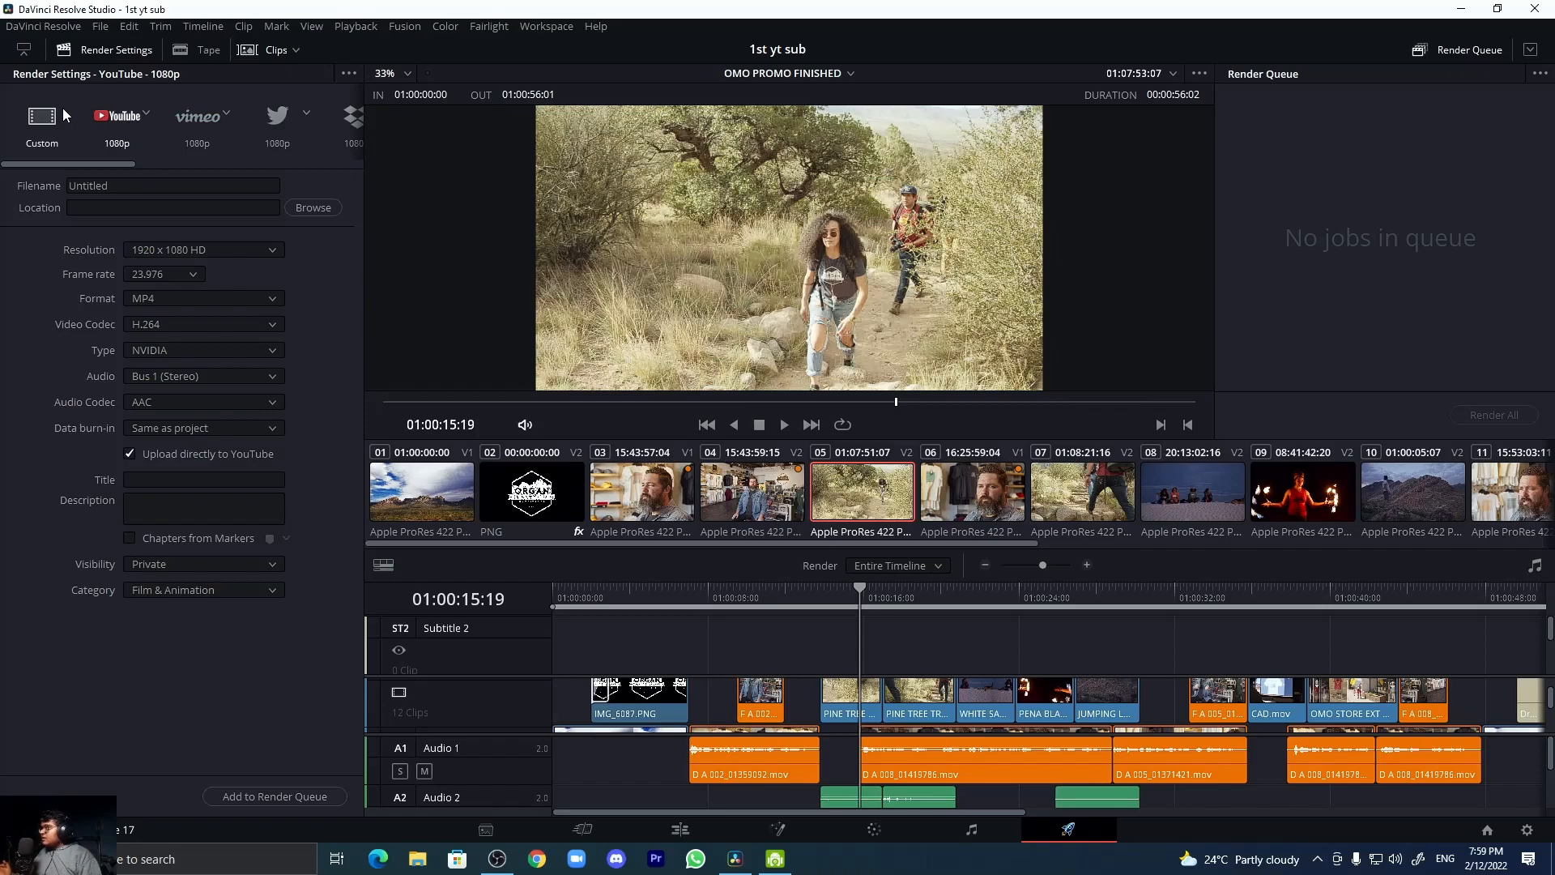
left_click(62, 110)
- Review the Custom preset's video and audio export settings
scroll(212, 586, "down", 3)
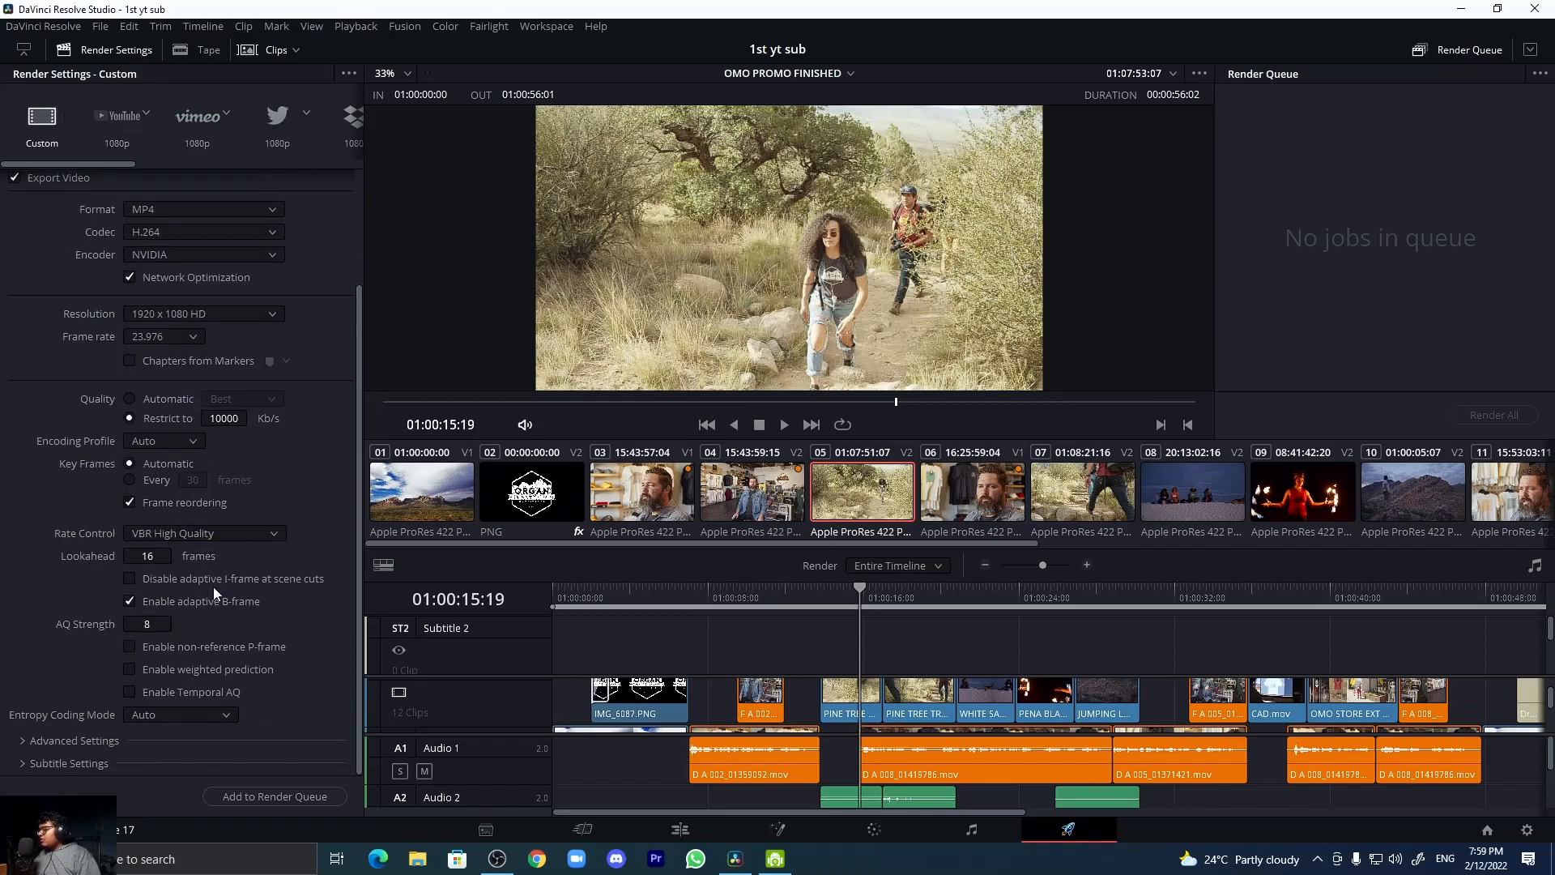
scroll(37, 530, "up", 3)
scroll(74, 508, "down", 3)
scroll(81, 486, "up", 3)
left_click(178, 288)
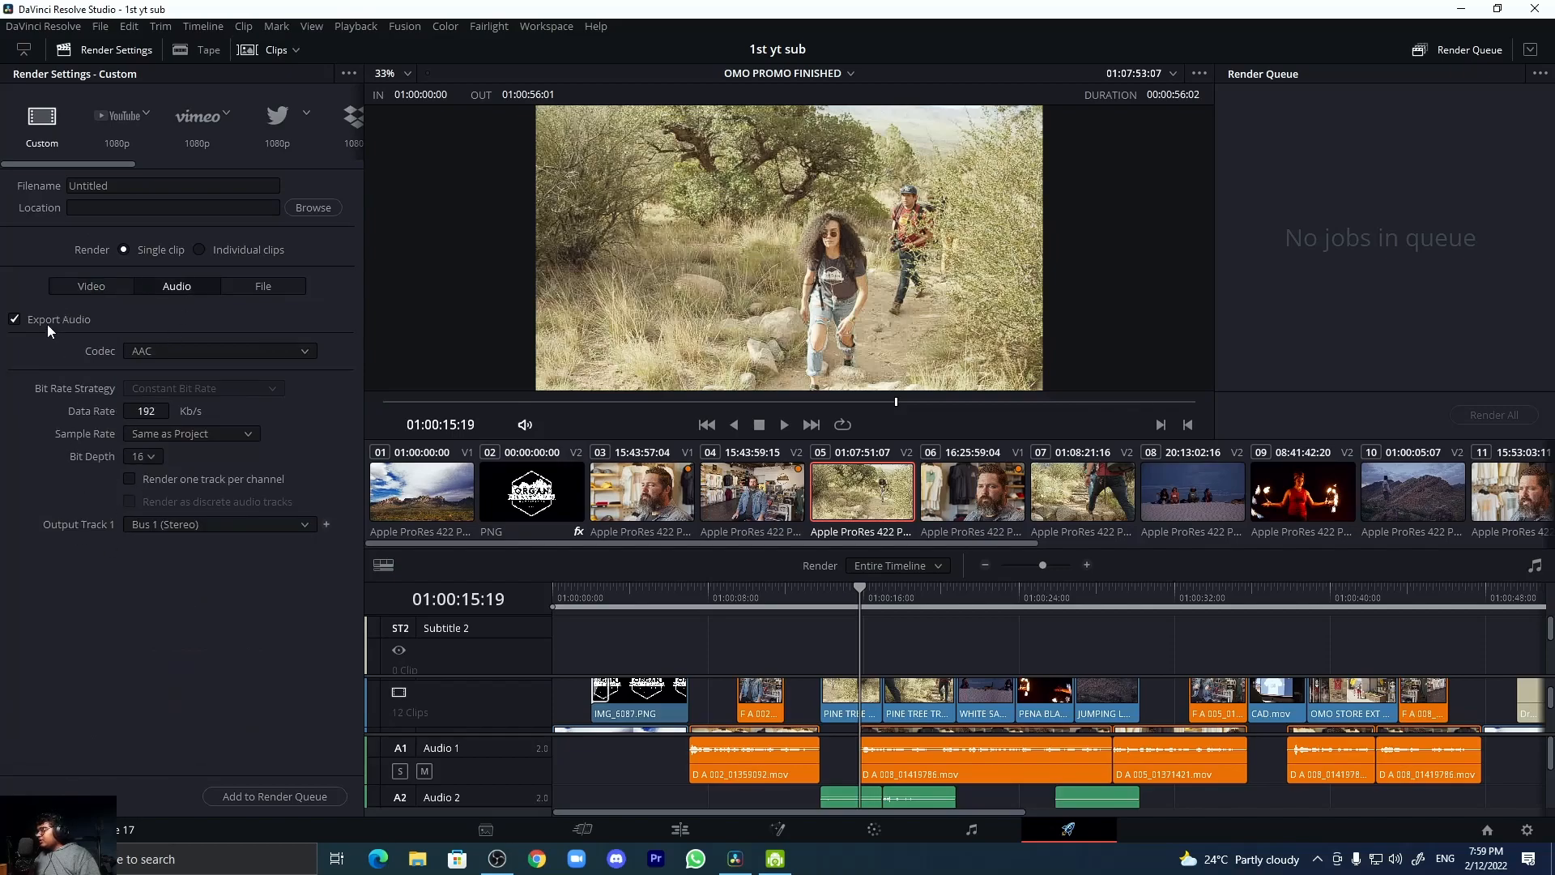
left_click(77, 288)
- Set subtitles to export as a separate SRT file and include the Eng track
scroll(97, 583, "down", 6)
left_click(146, 659)
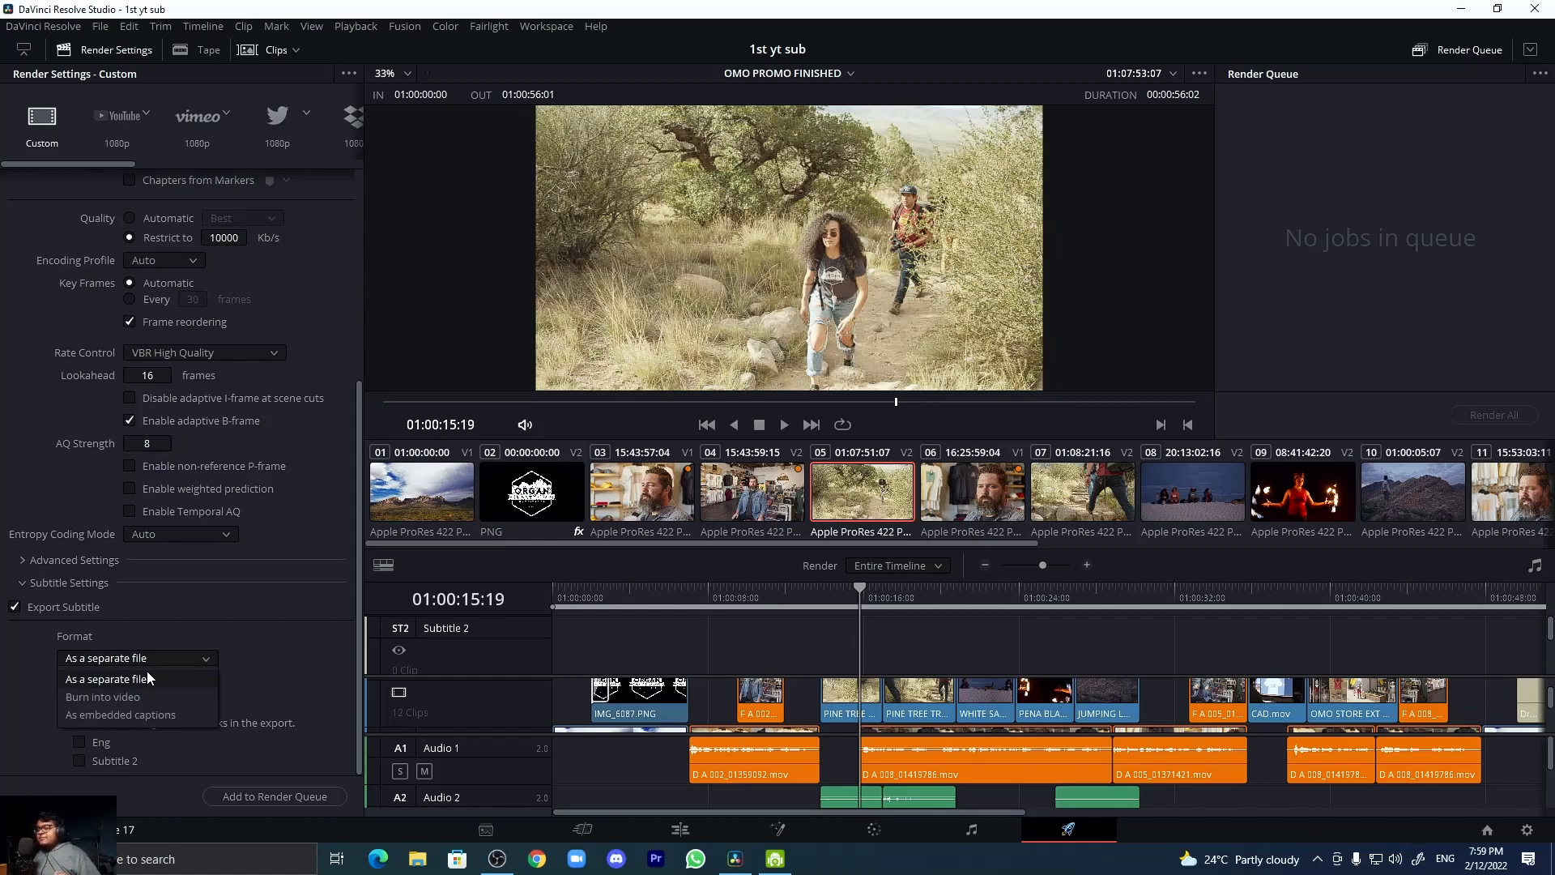
left_click(249, 627)
left_click(164, 702)
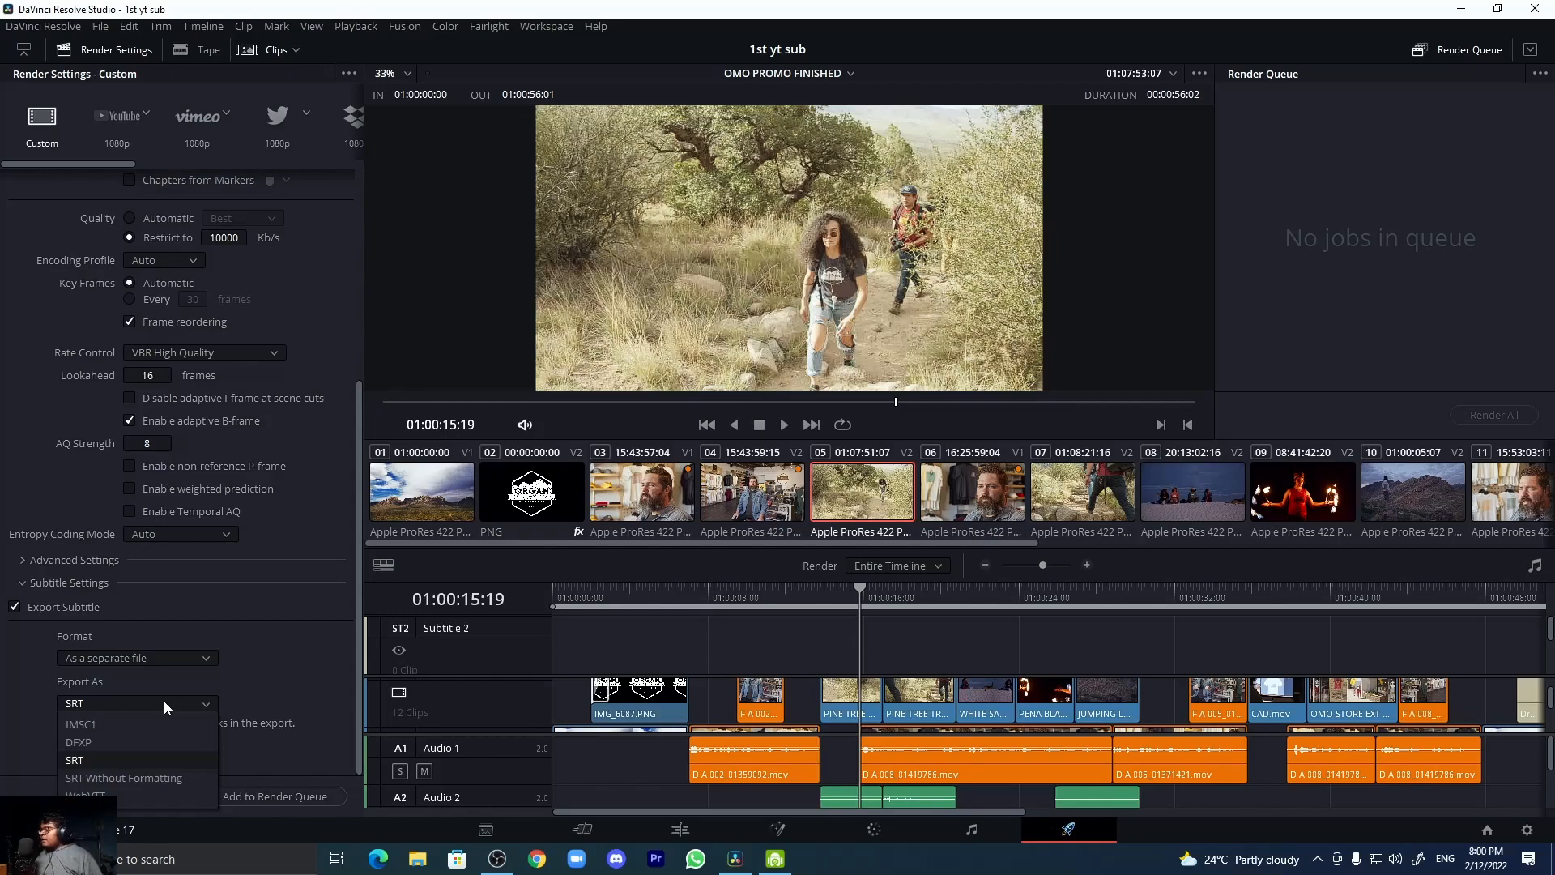
left_click(162, 701)
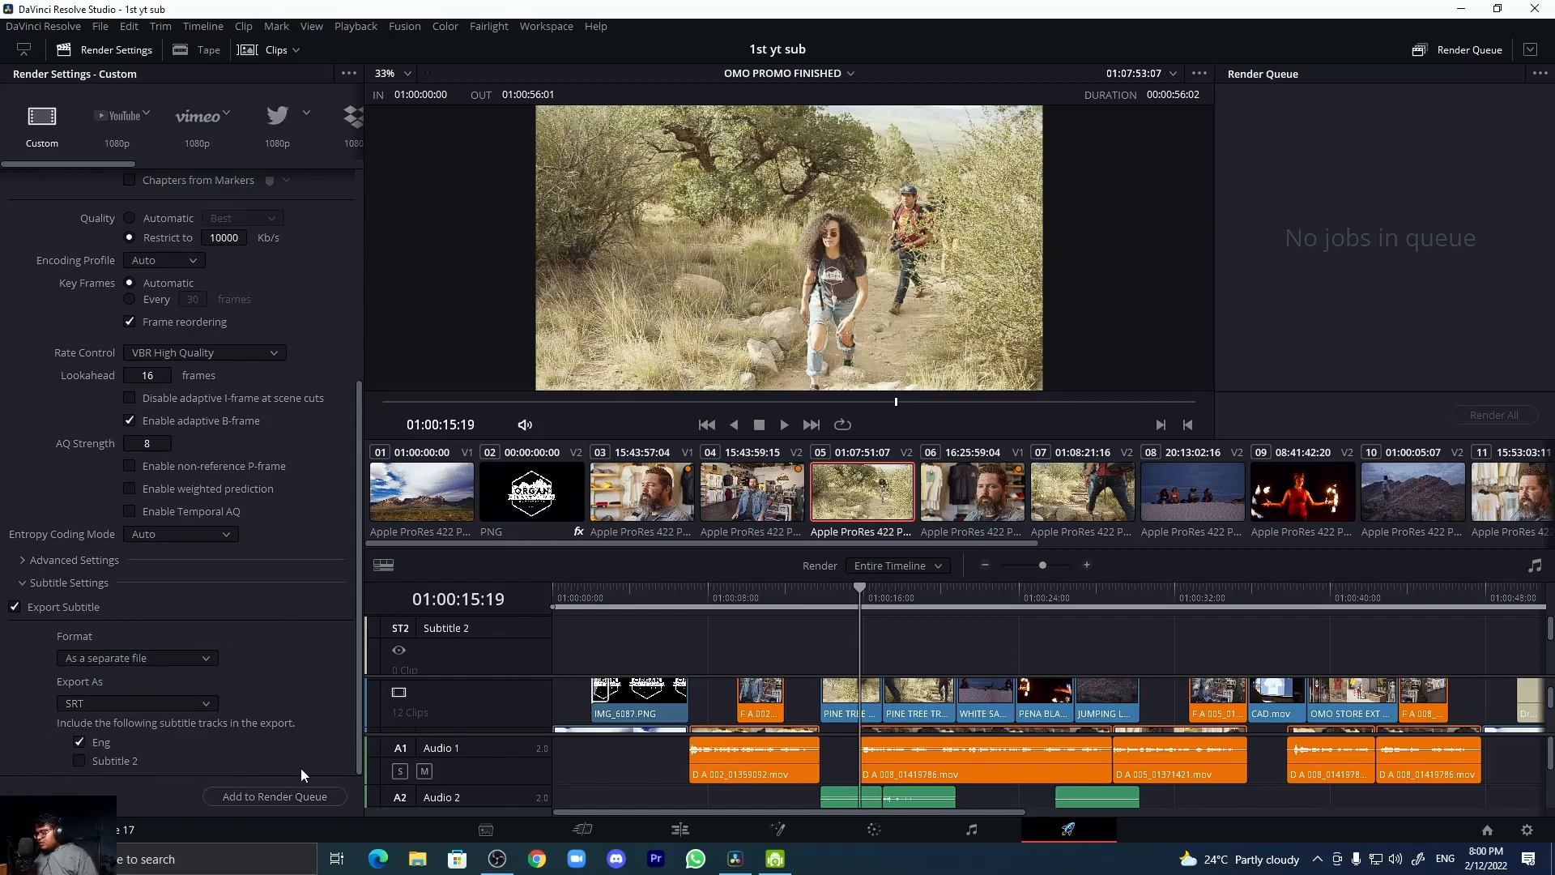
left_click(287, 791)
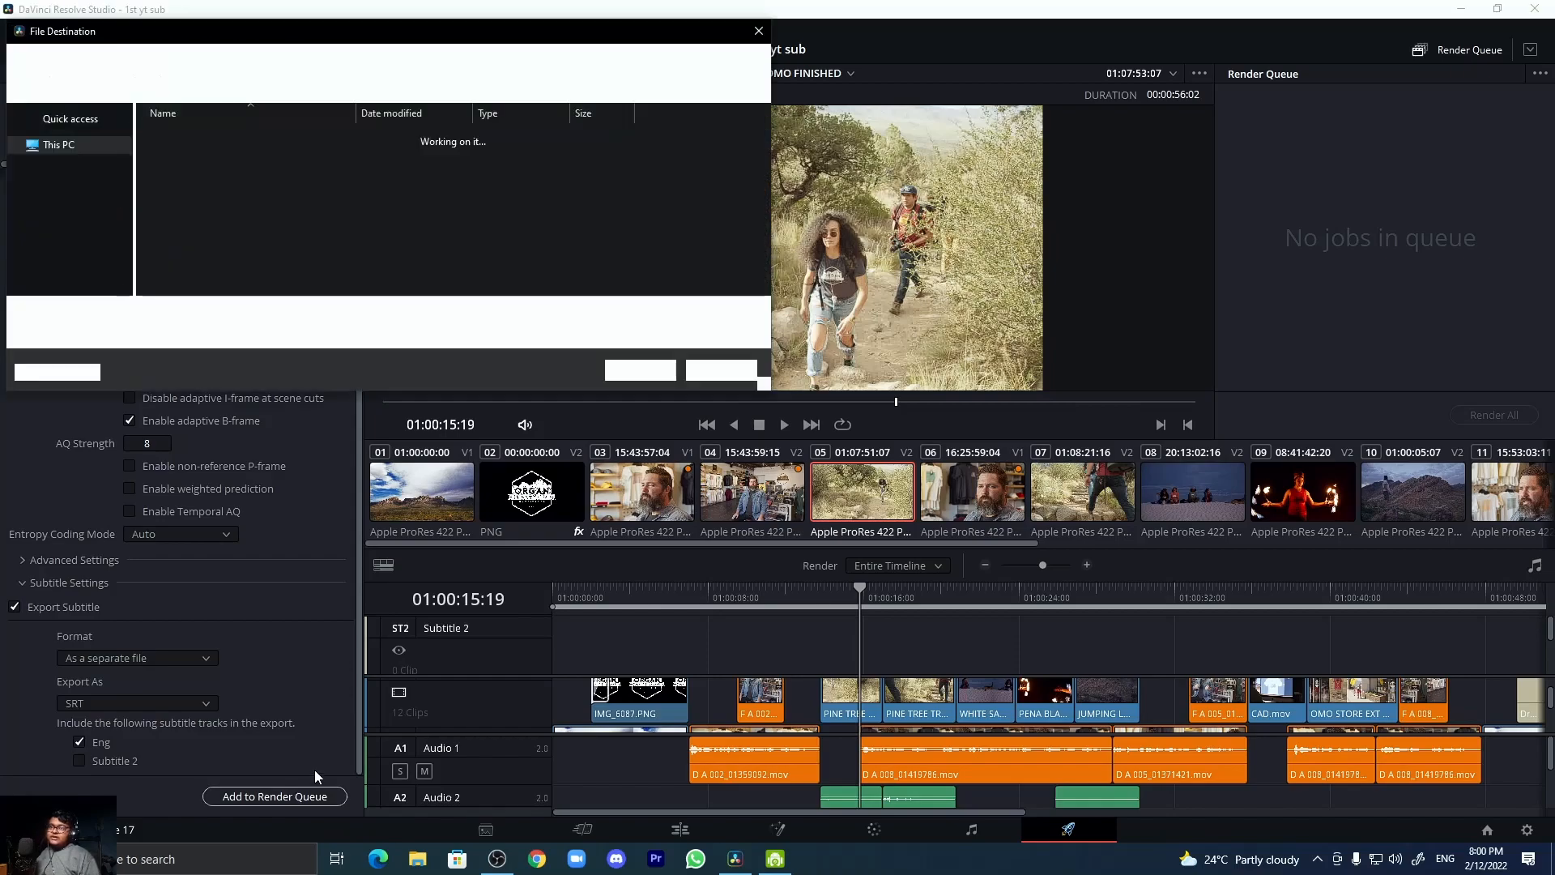
left_click(689, 371)
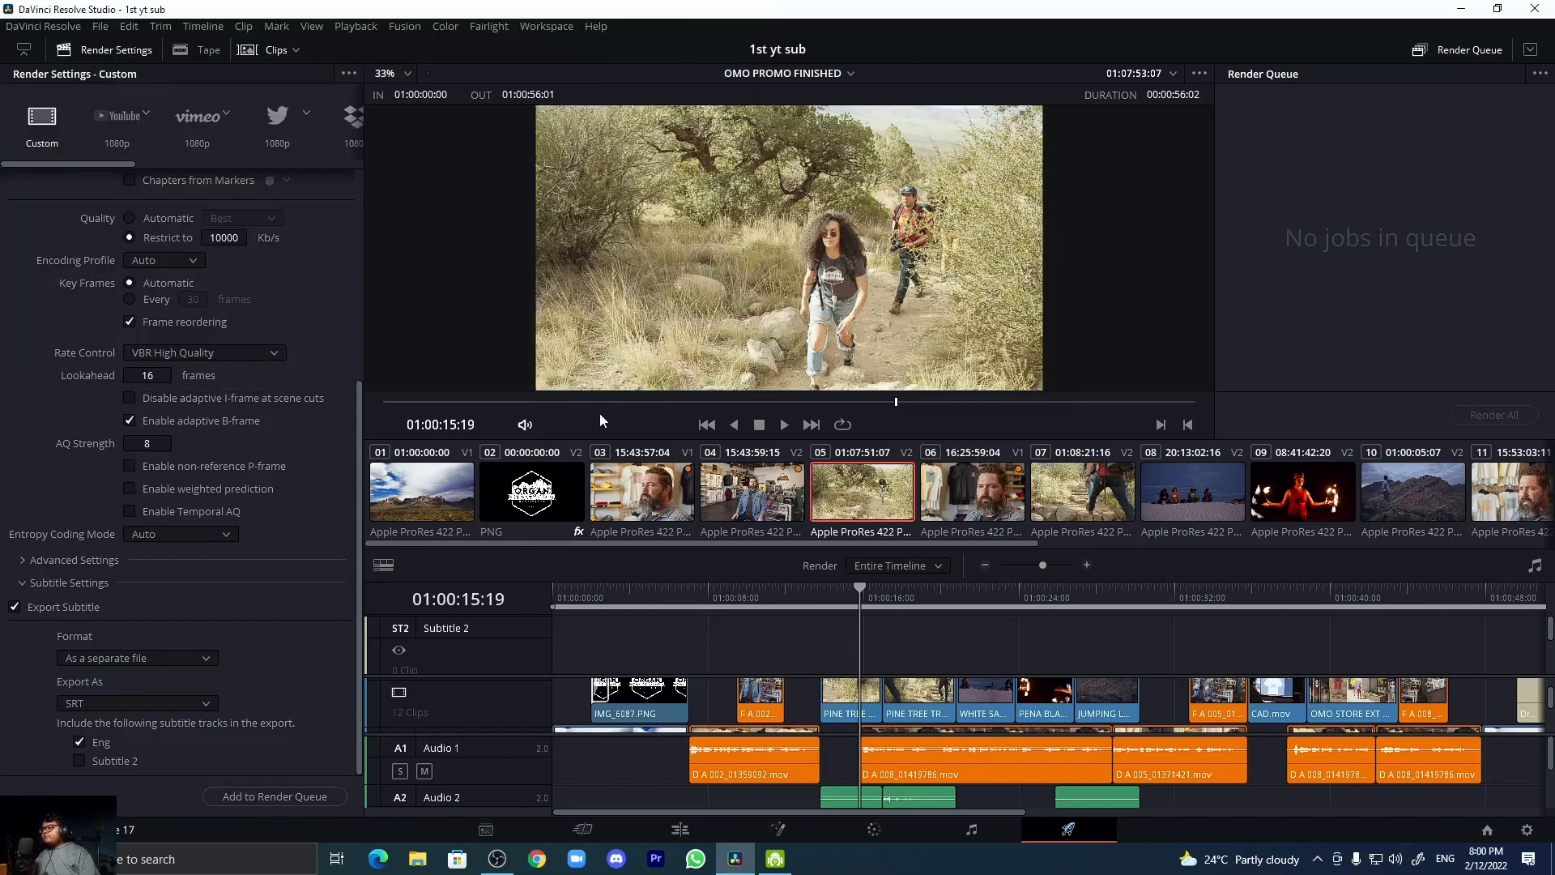
scroll(259, 582, "up", 5)
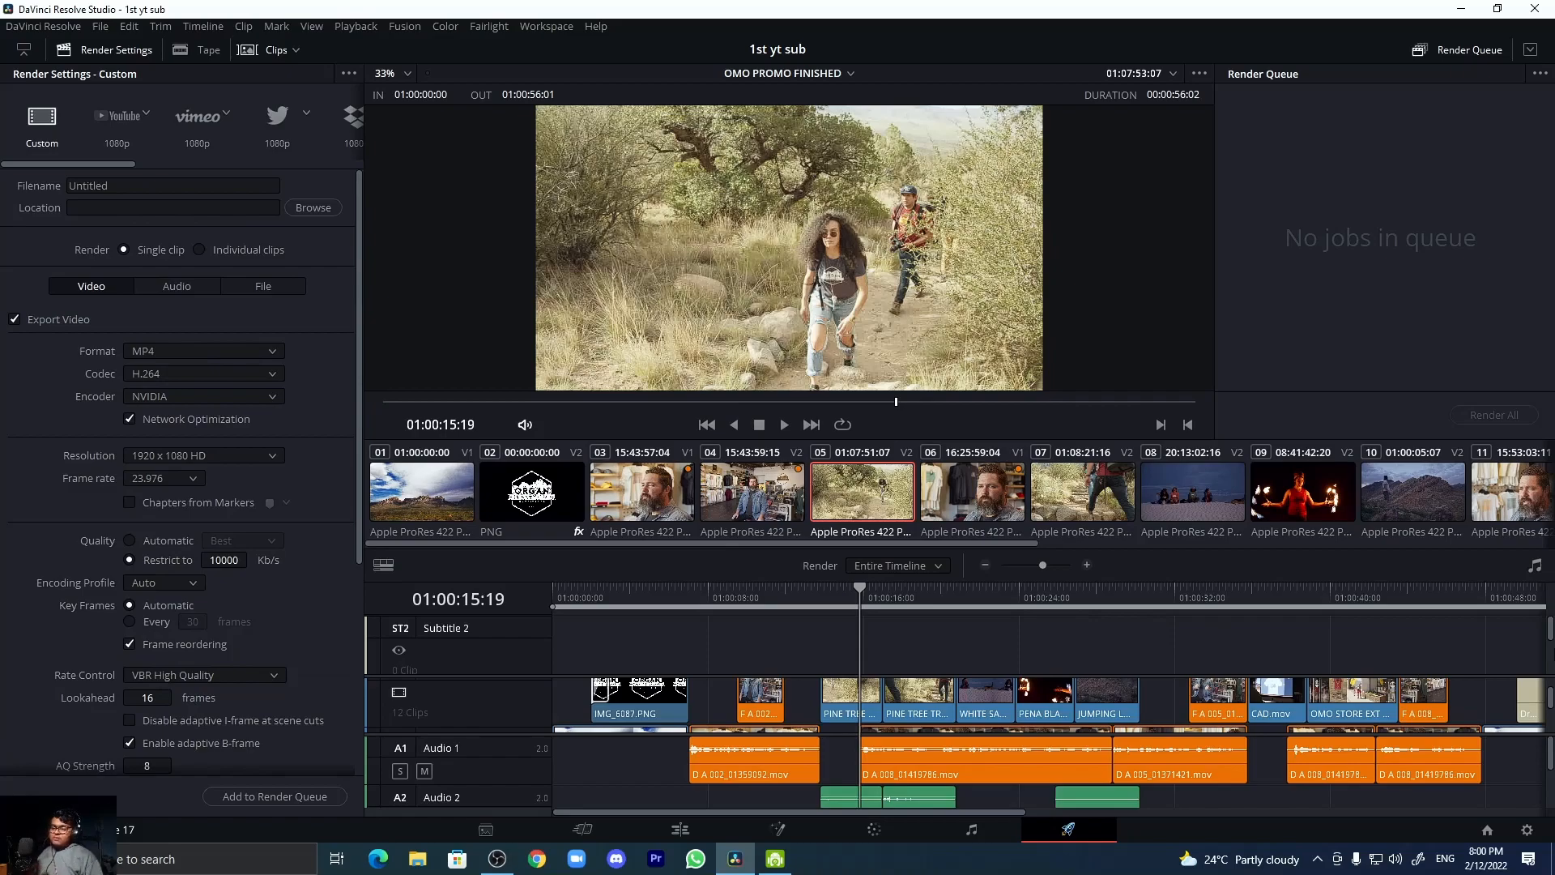
- Open the project named Copy of project and show its timeline on the Edit page
left_click(1487, 830)
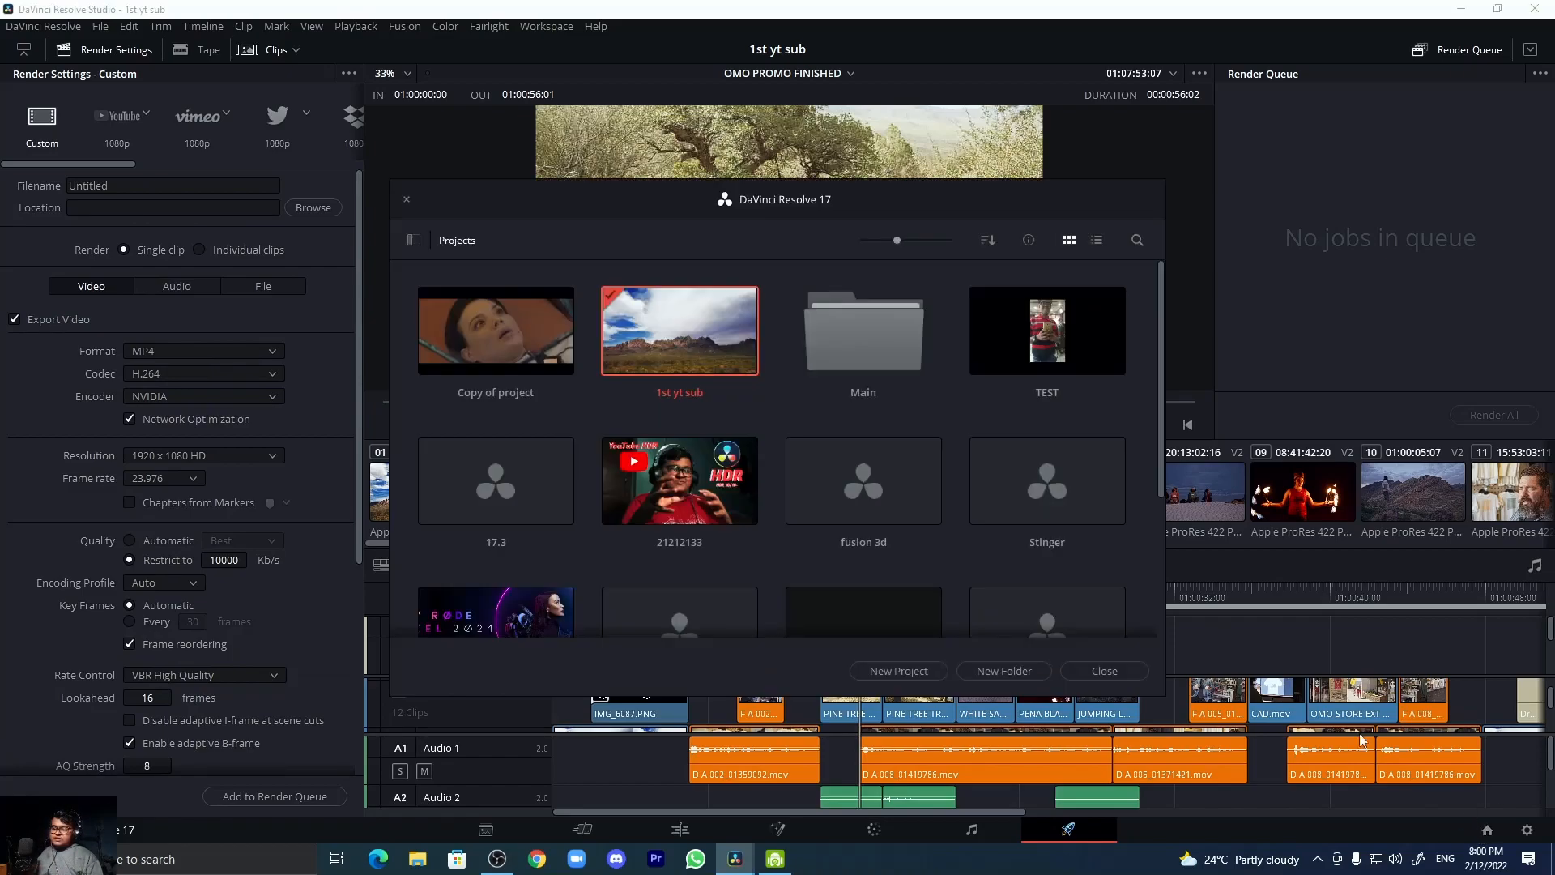
double_click(537, 353)
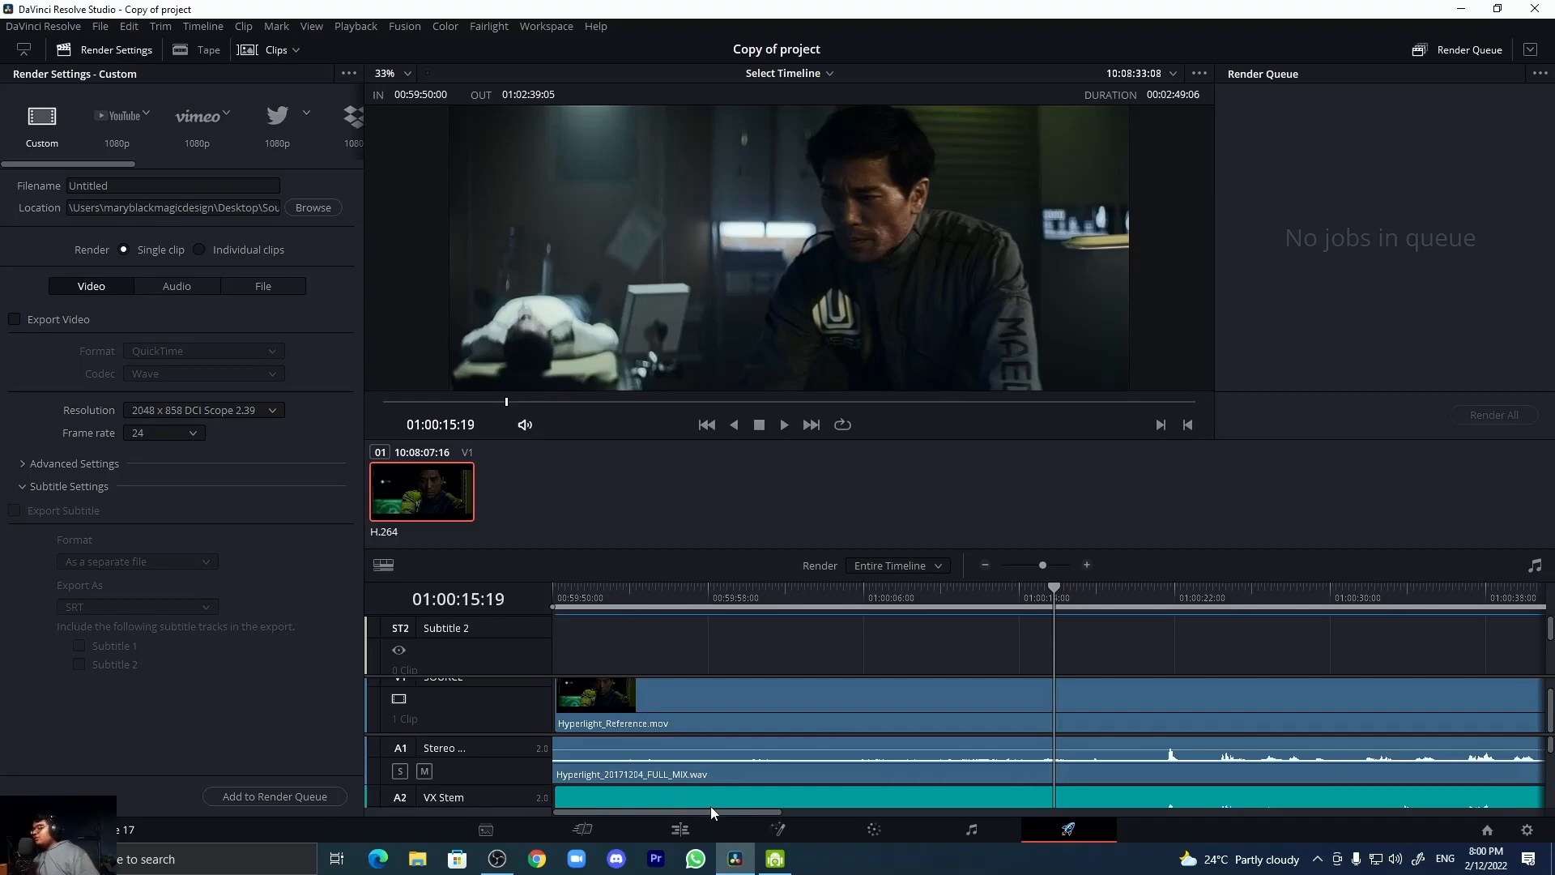
left_click(681, 829)
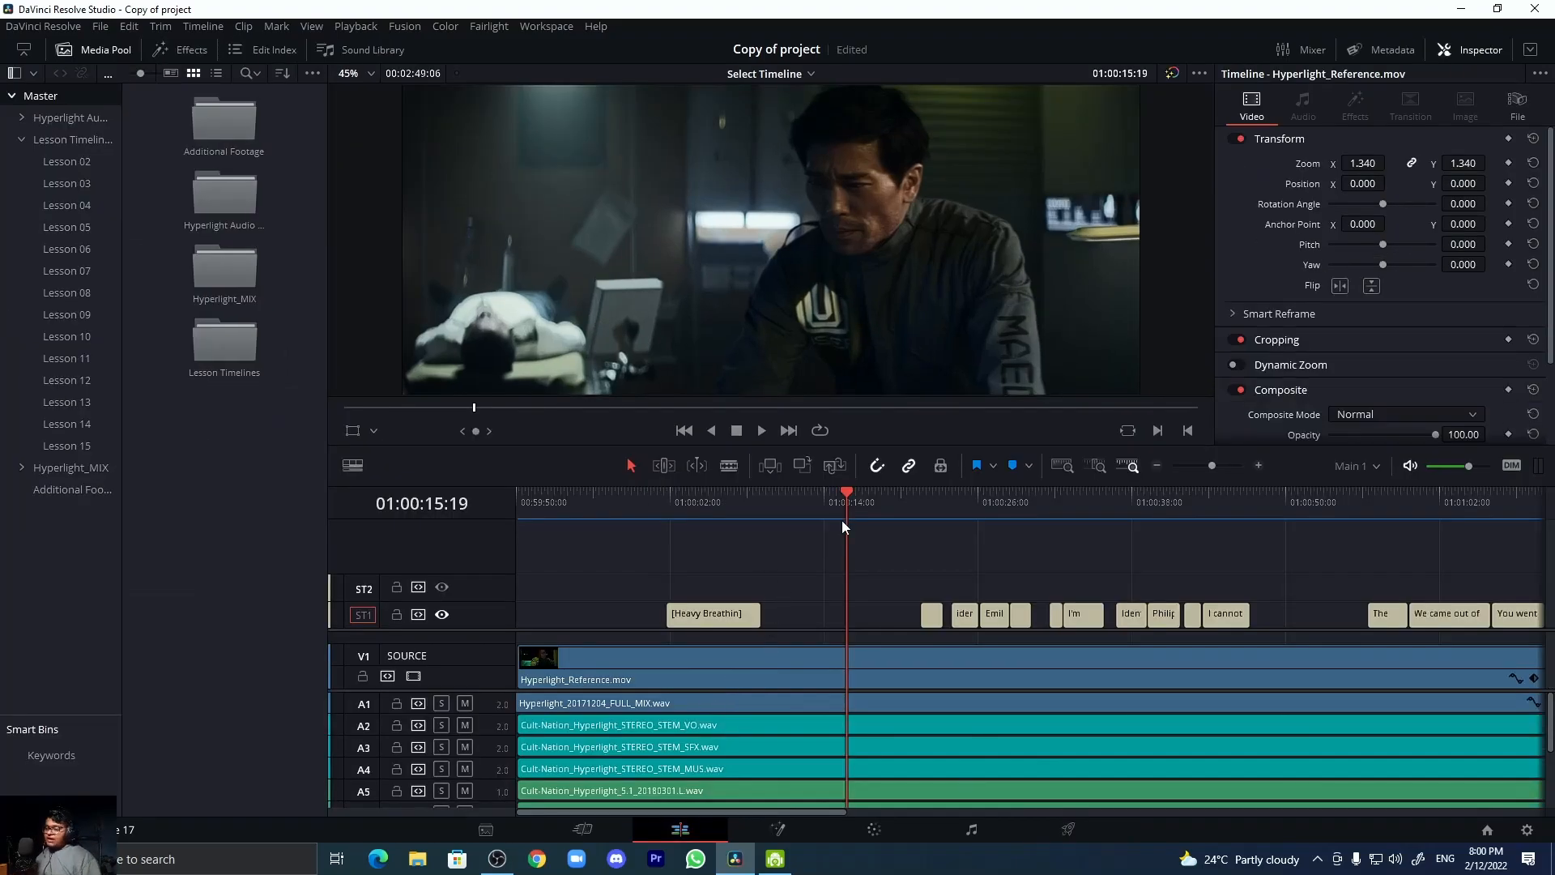
- Preview the subtitles at 01:00:21:14 and 01:00:45:20 and view the whole subtitle track in the timeline
left_click(916, 509)
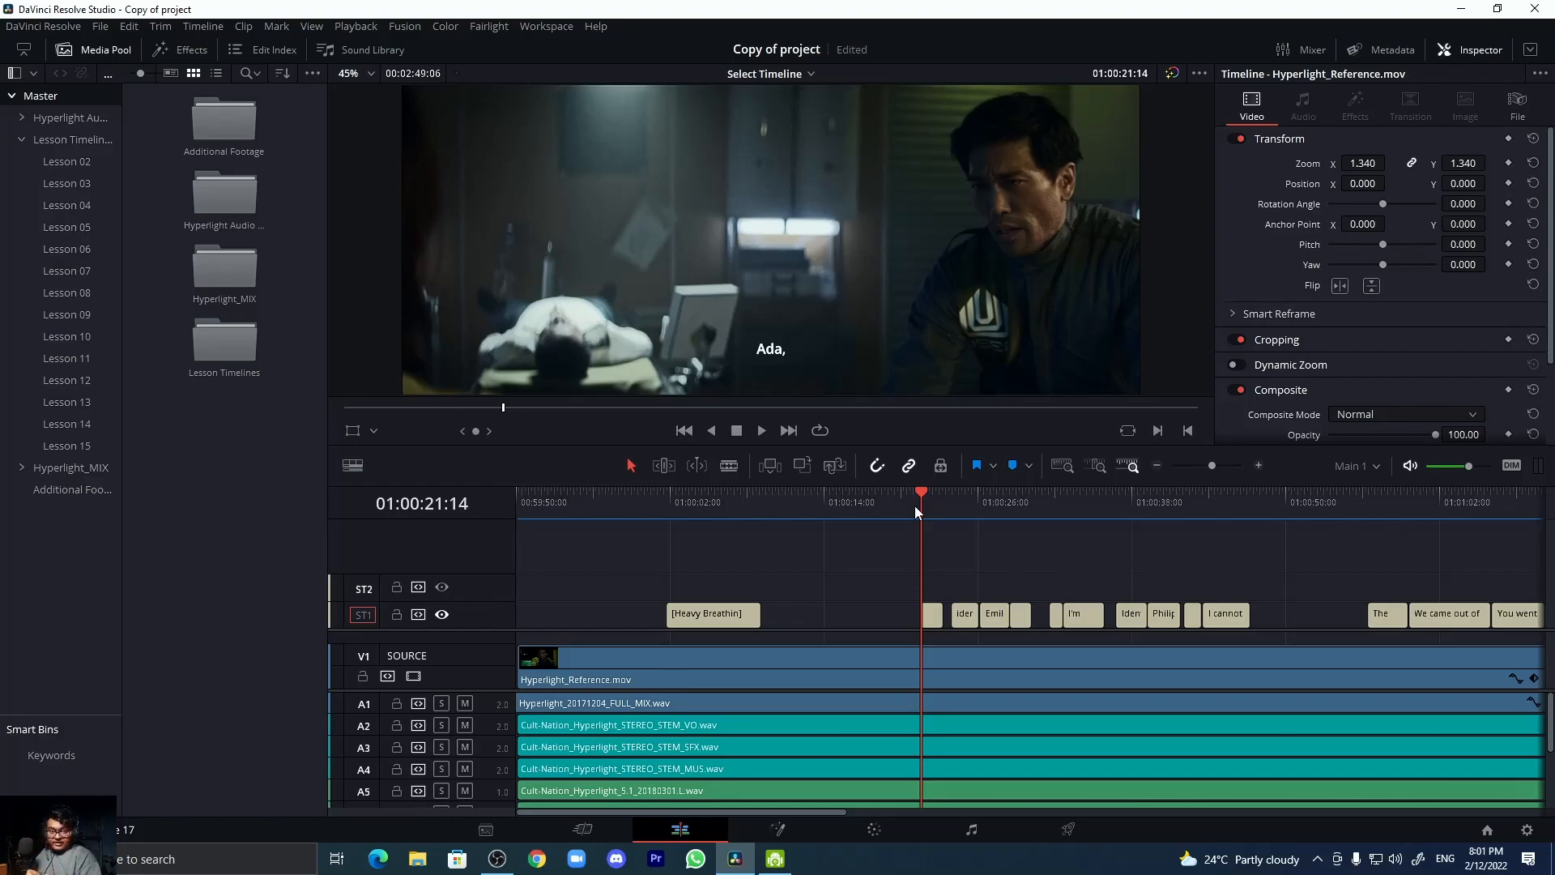
left_click(1232, 503)
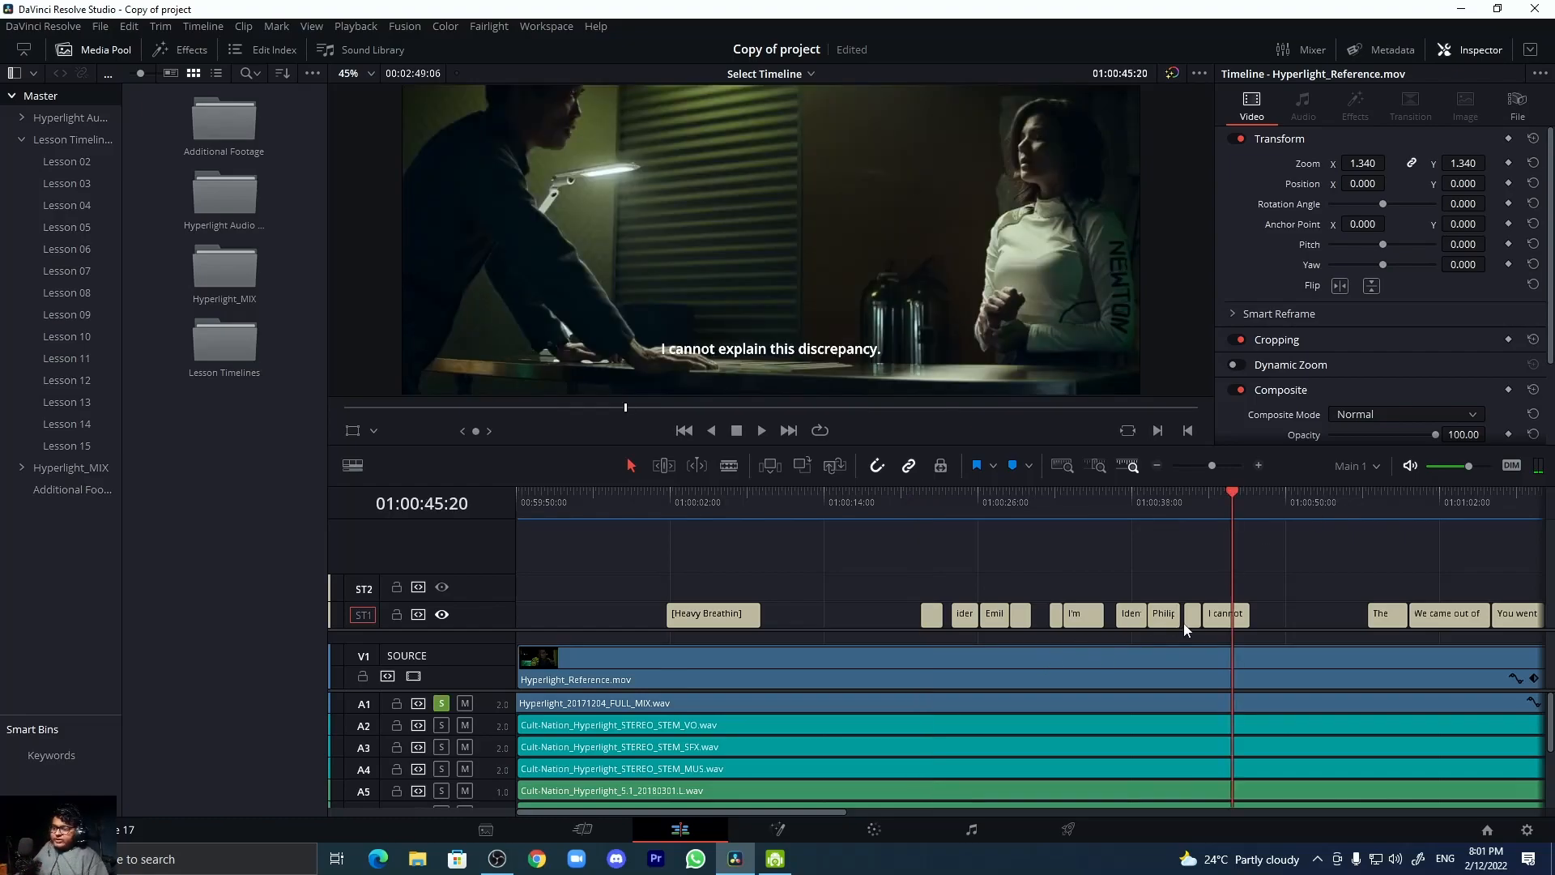
left_click_drag(1213, 465, 1206, 465)
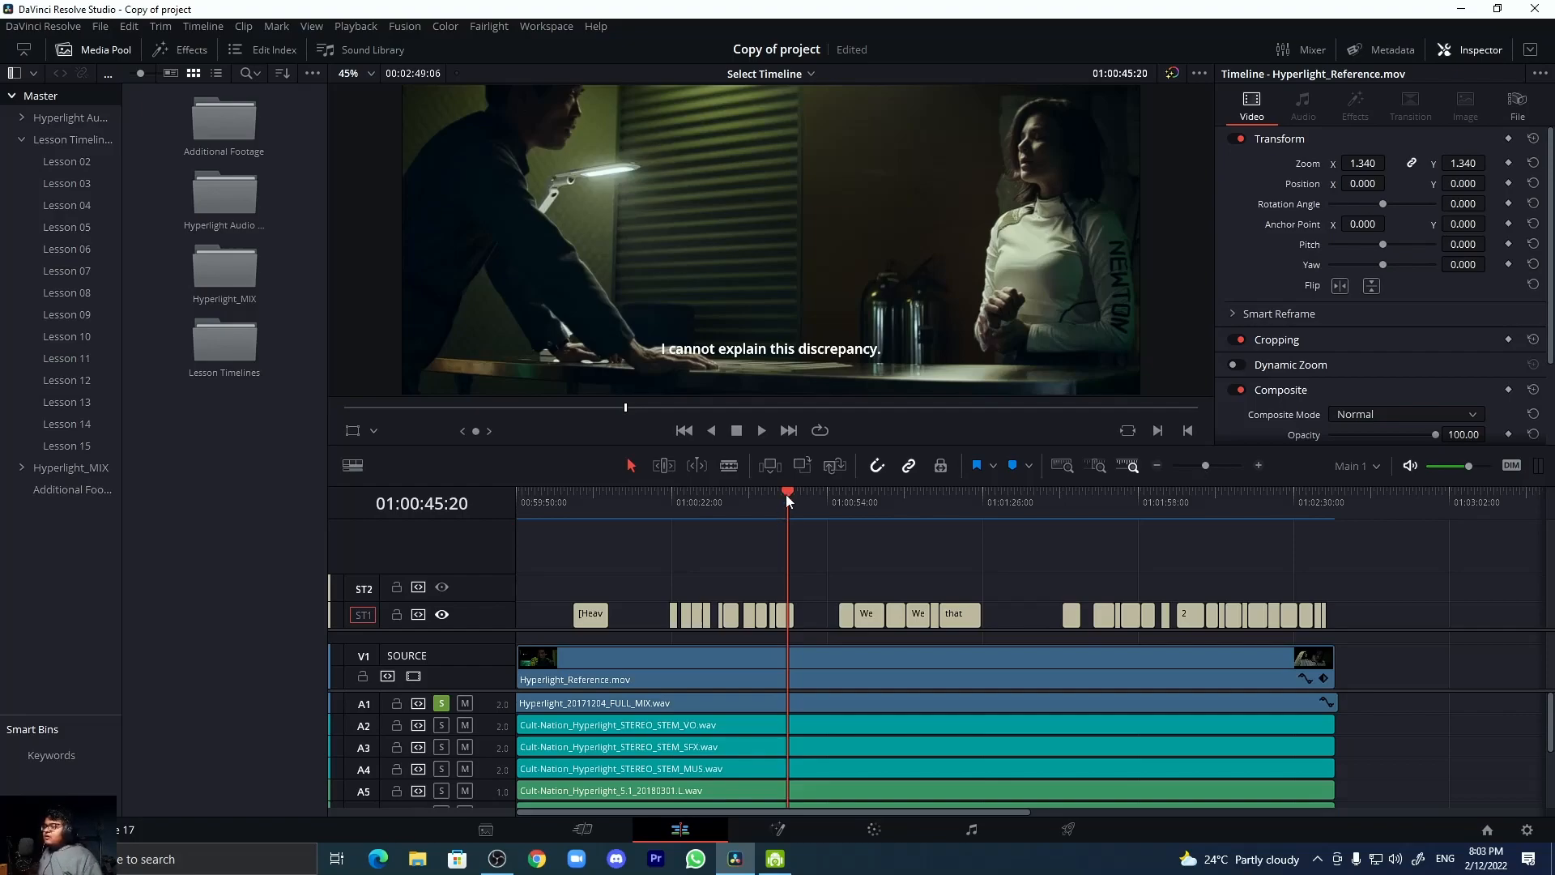
- Go to the Deliver page and choose the IMF render preset with the Netflix option
left_click(1063, 823)
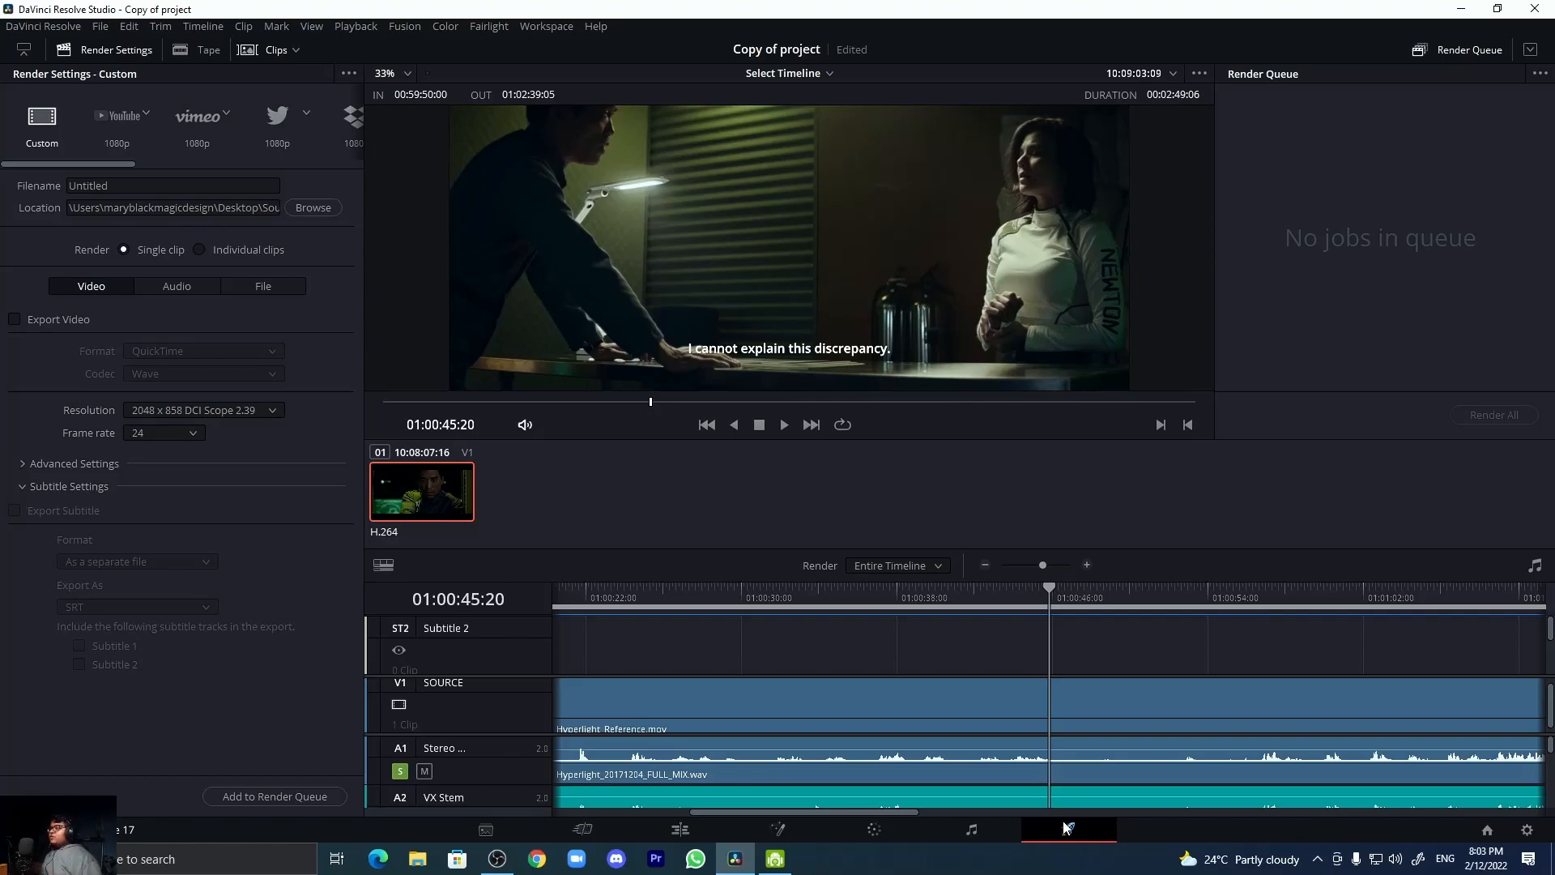
left_click_drag(77, 164, 197, 143)
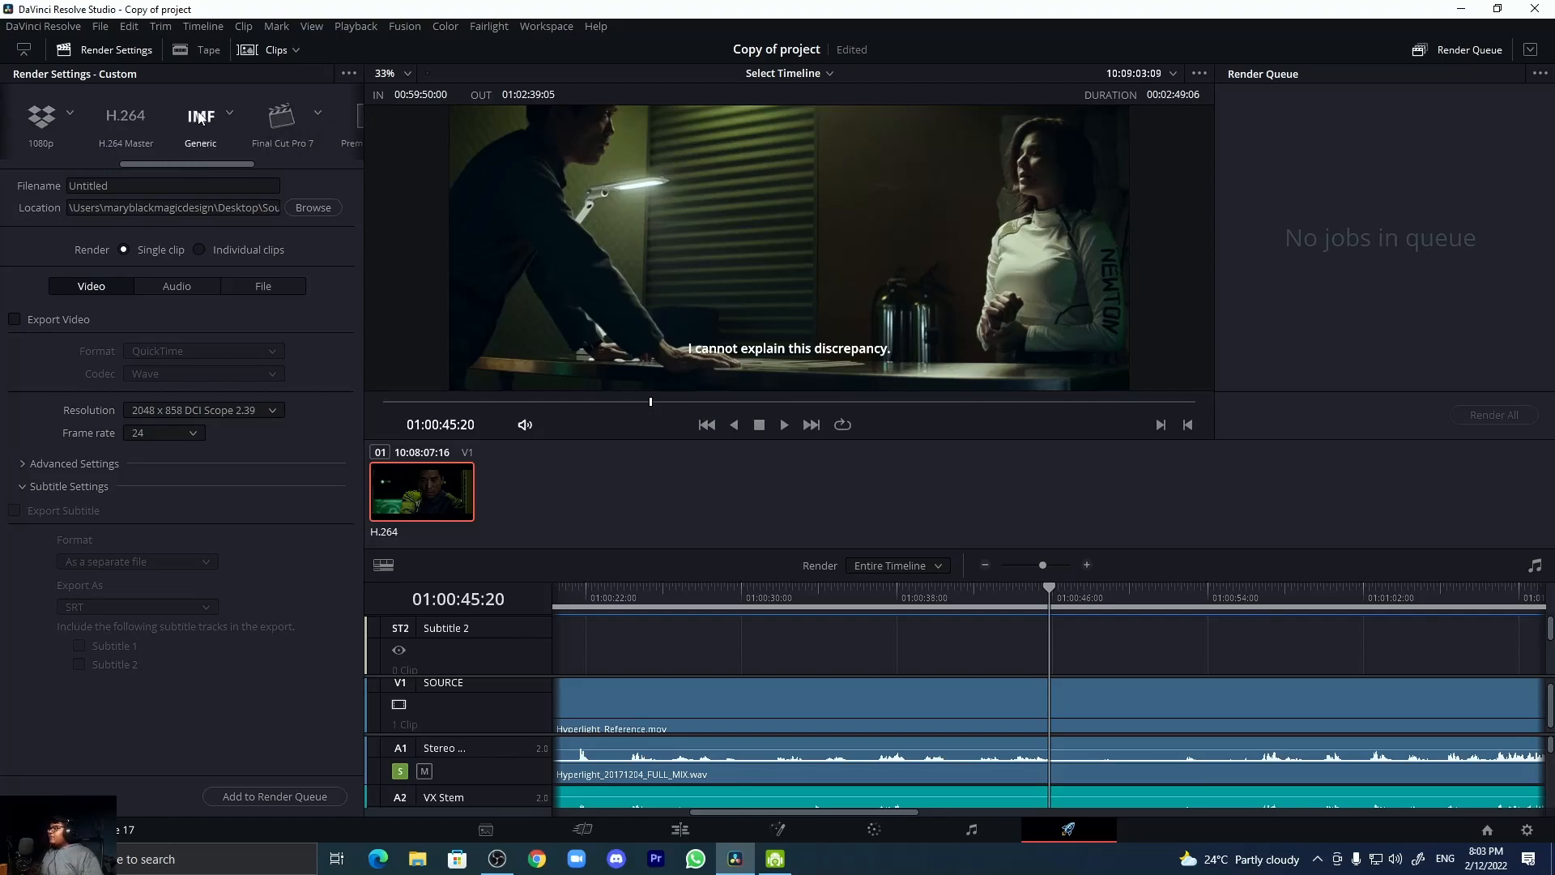
left_click(200, 118)
left_click(230, 112)
left_click(199, 173)
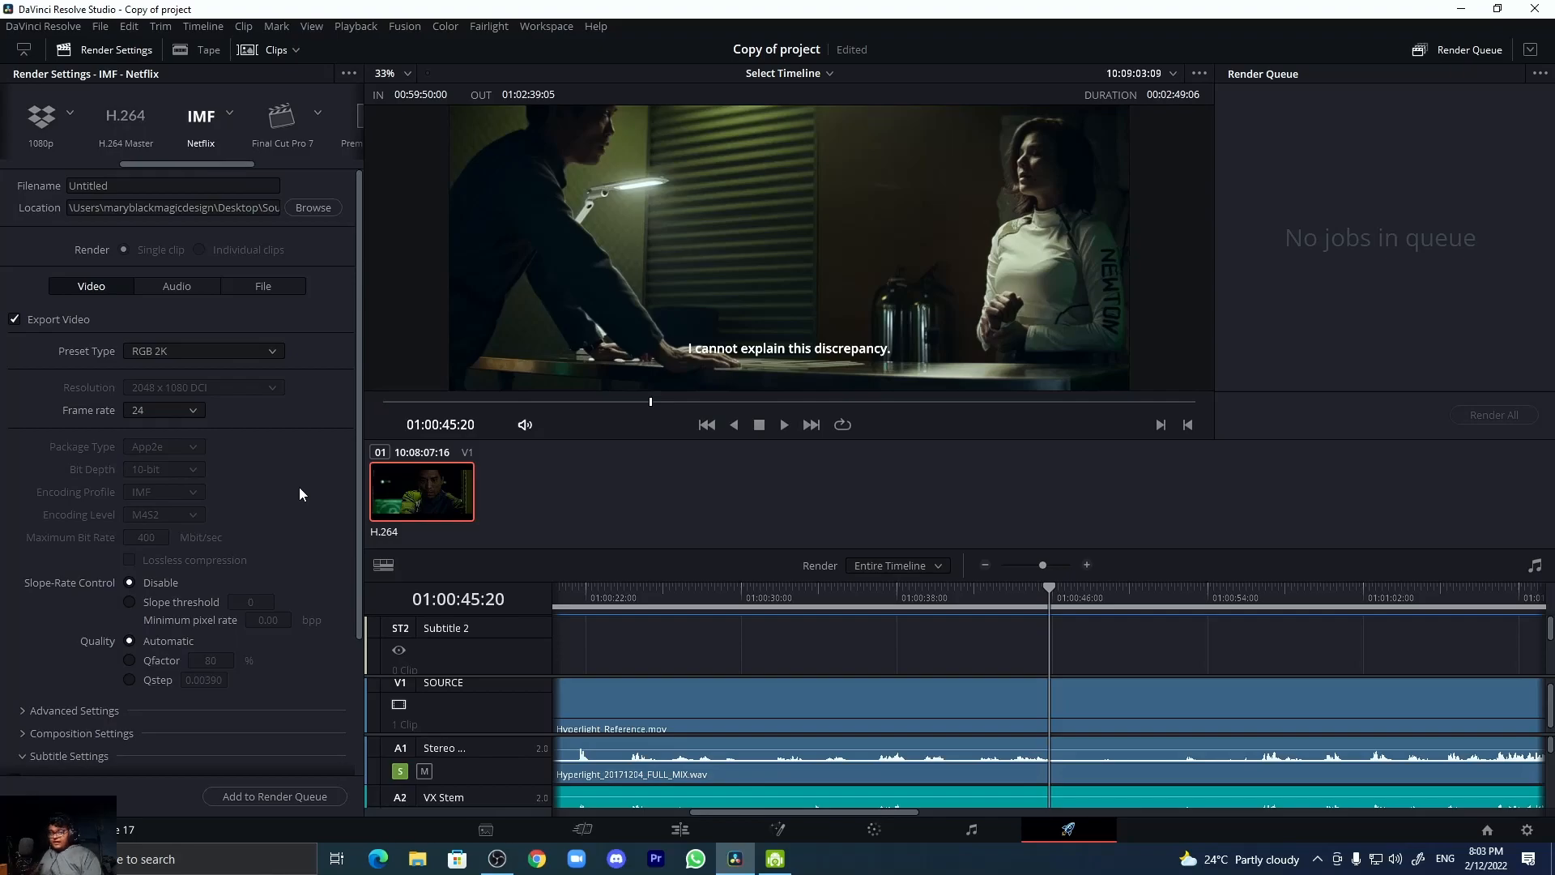
- Review the Netflix IMF preset's video settings and audio export options
scroll(299, 487, "down", 2)
scroll(236, 573, "up", 2)
left_click(177, 286)
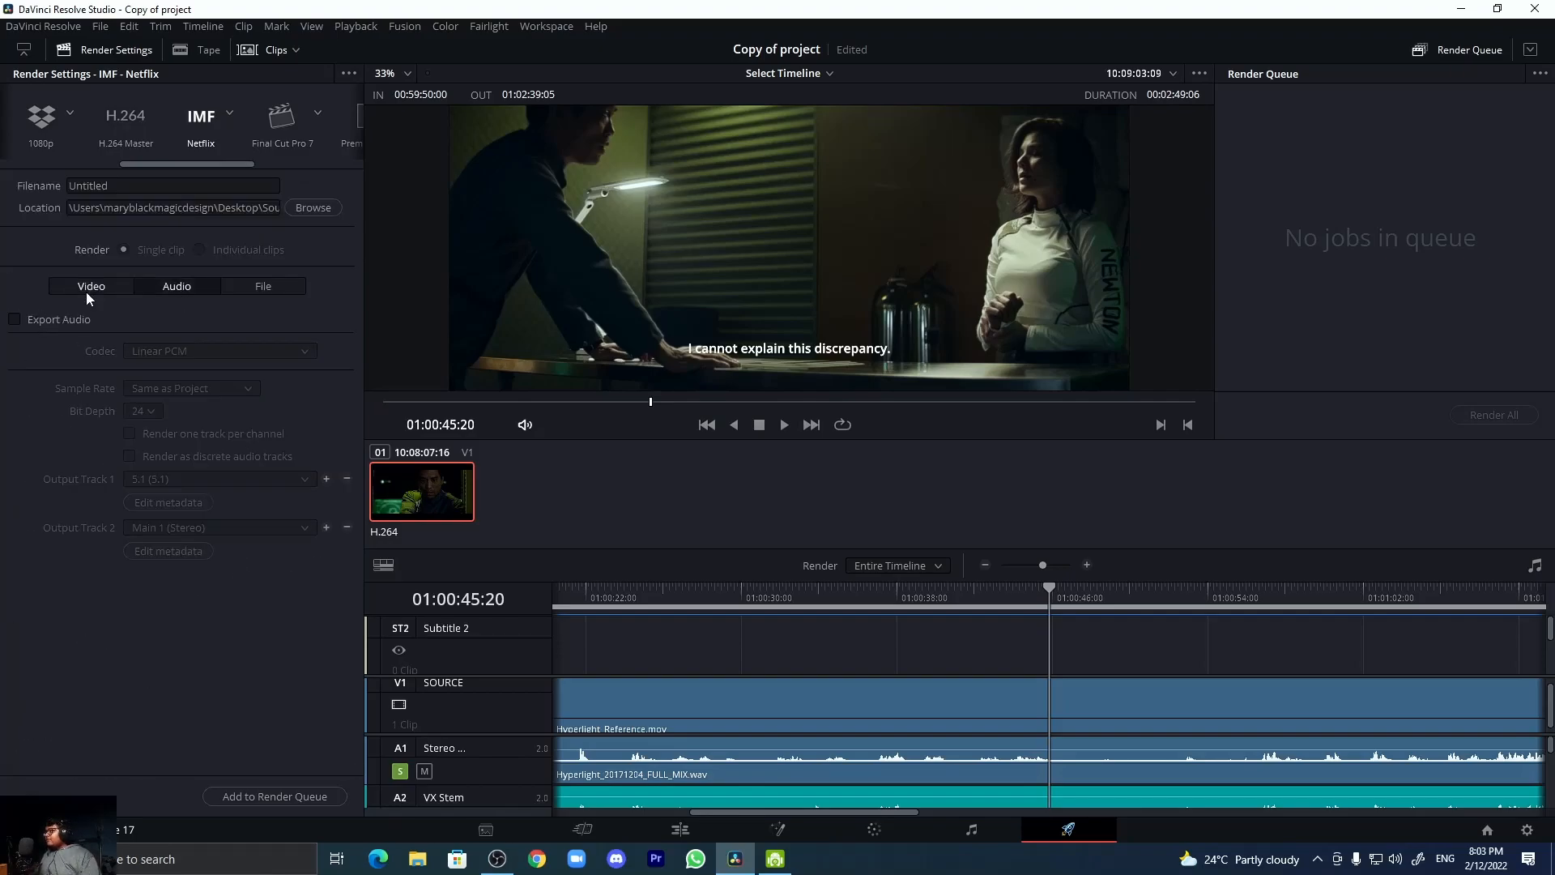
left_click(61, 319)
left_click(117, 286)
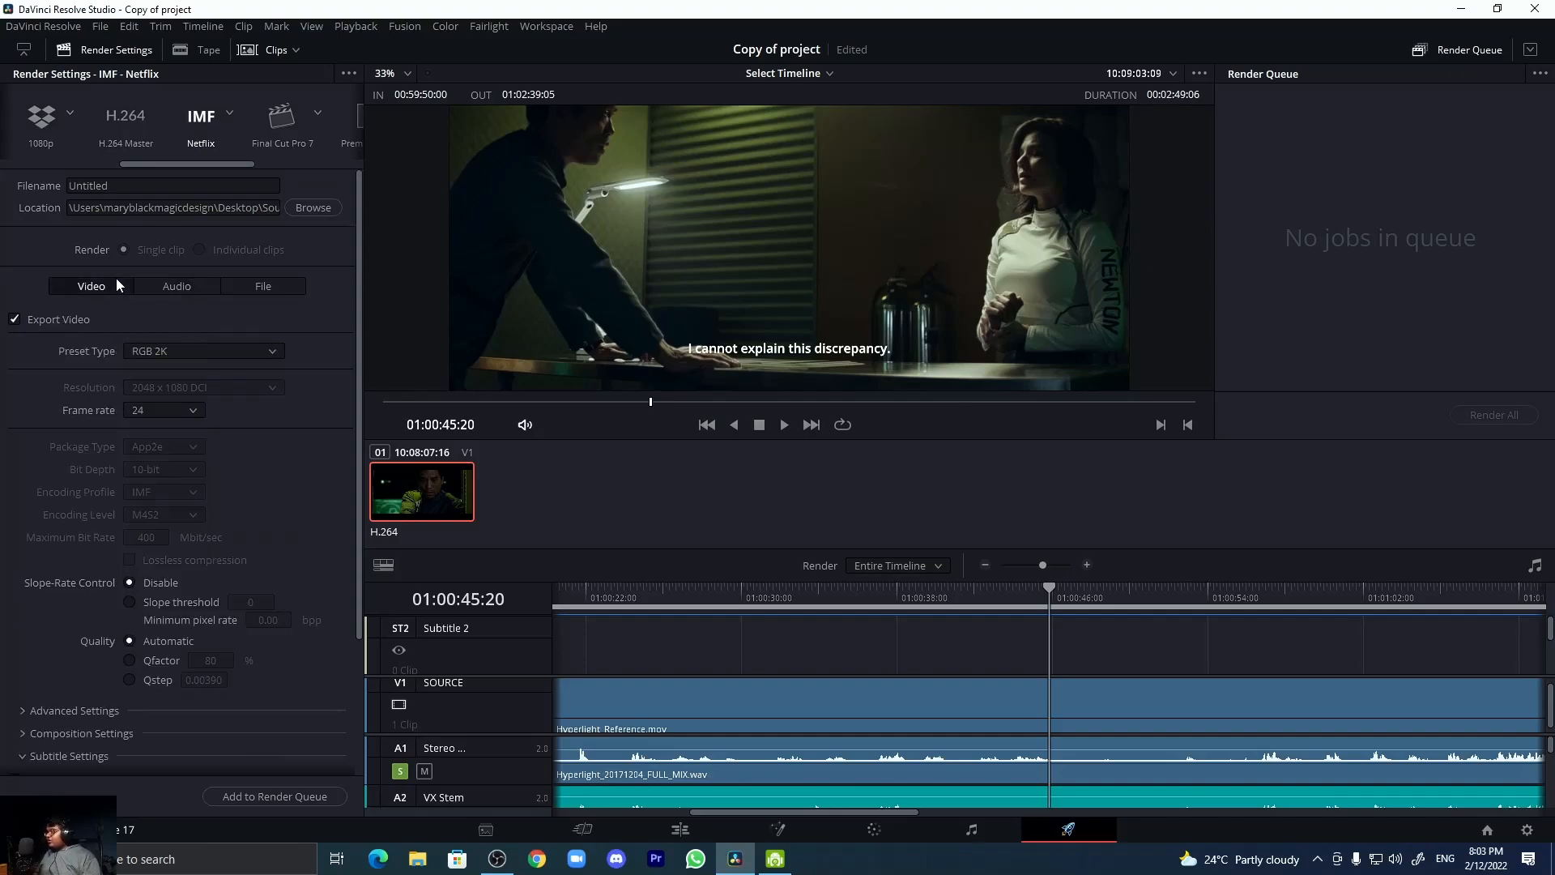
- Set the render location to the Exports folder on the BlackMagic Drive & Media Files (H:) drive
left_click(308, 209)
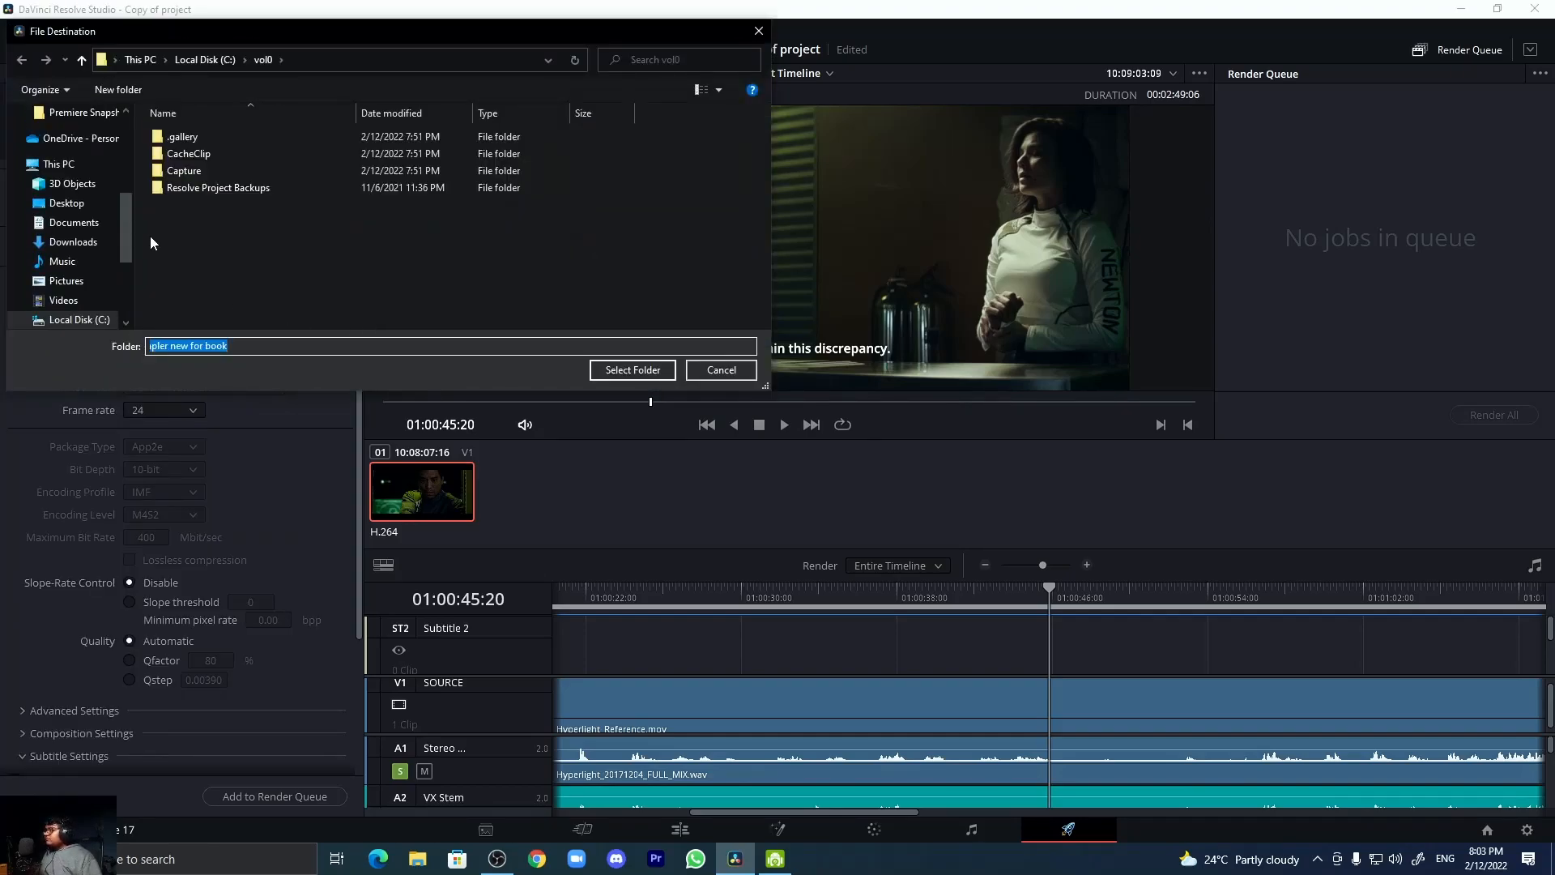
scroll(75, 299, "down", 2)
left_click(81, 230)
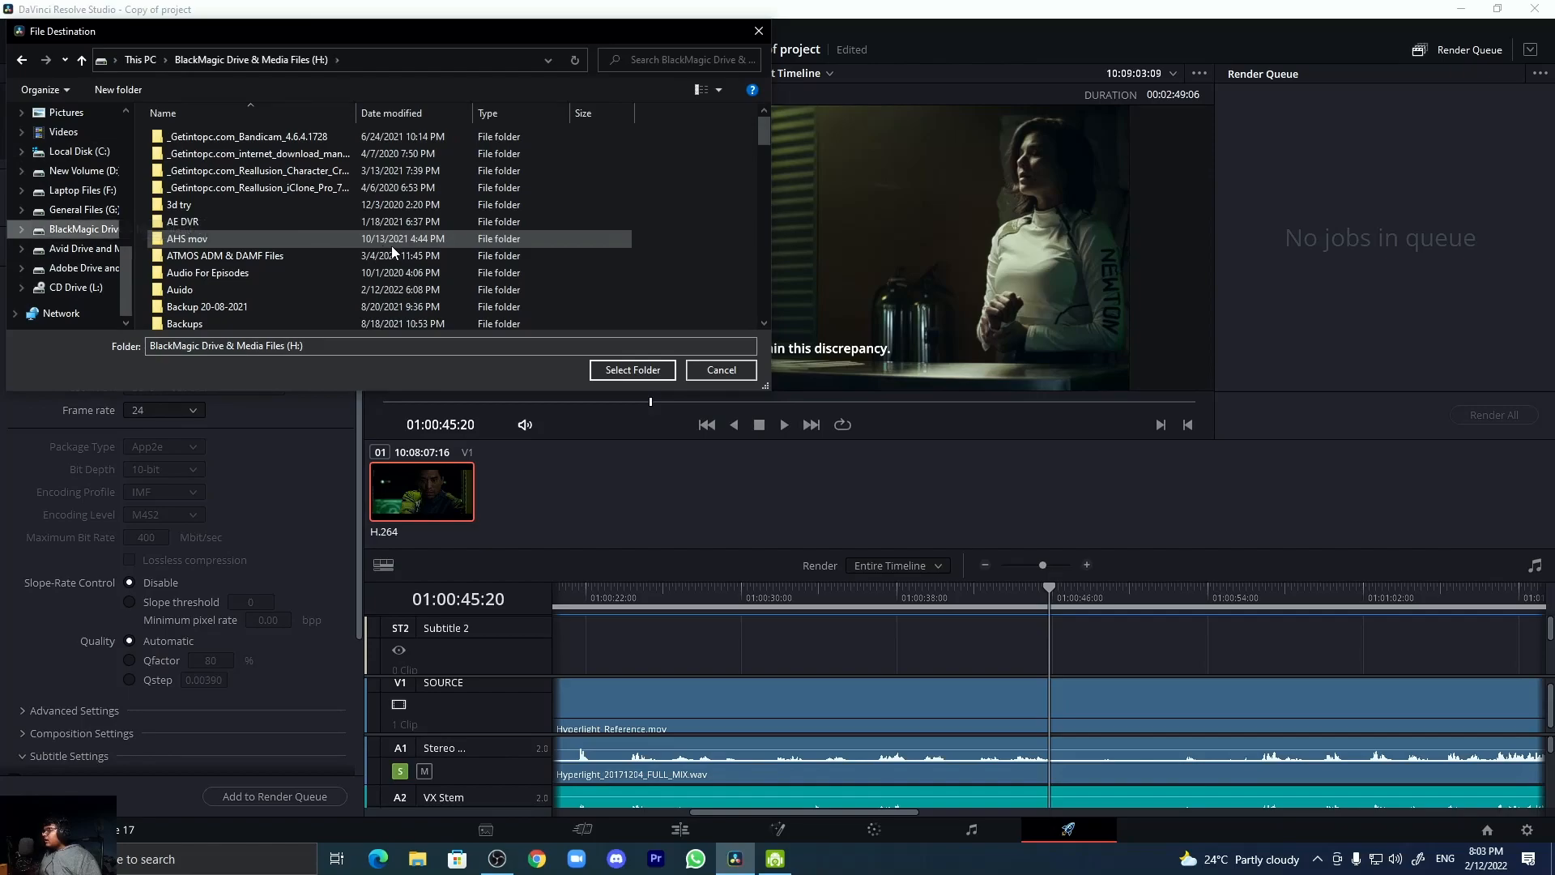
left_click(359, 221)
key("e")
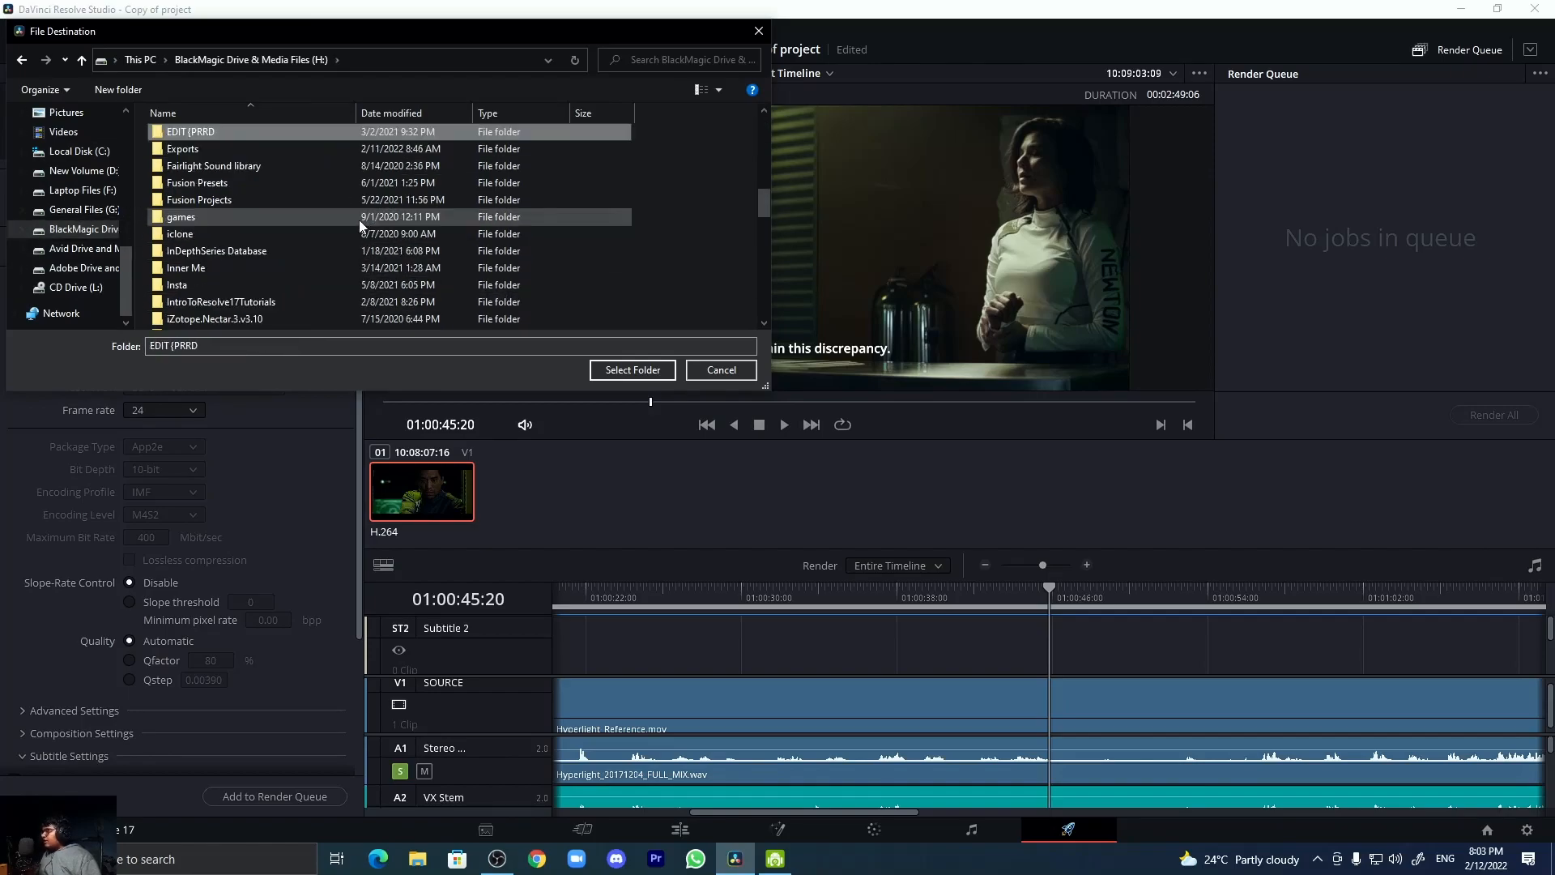
double_click(226, 146)
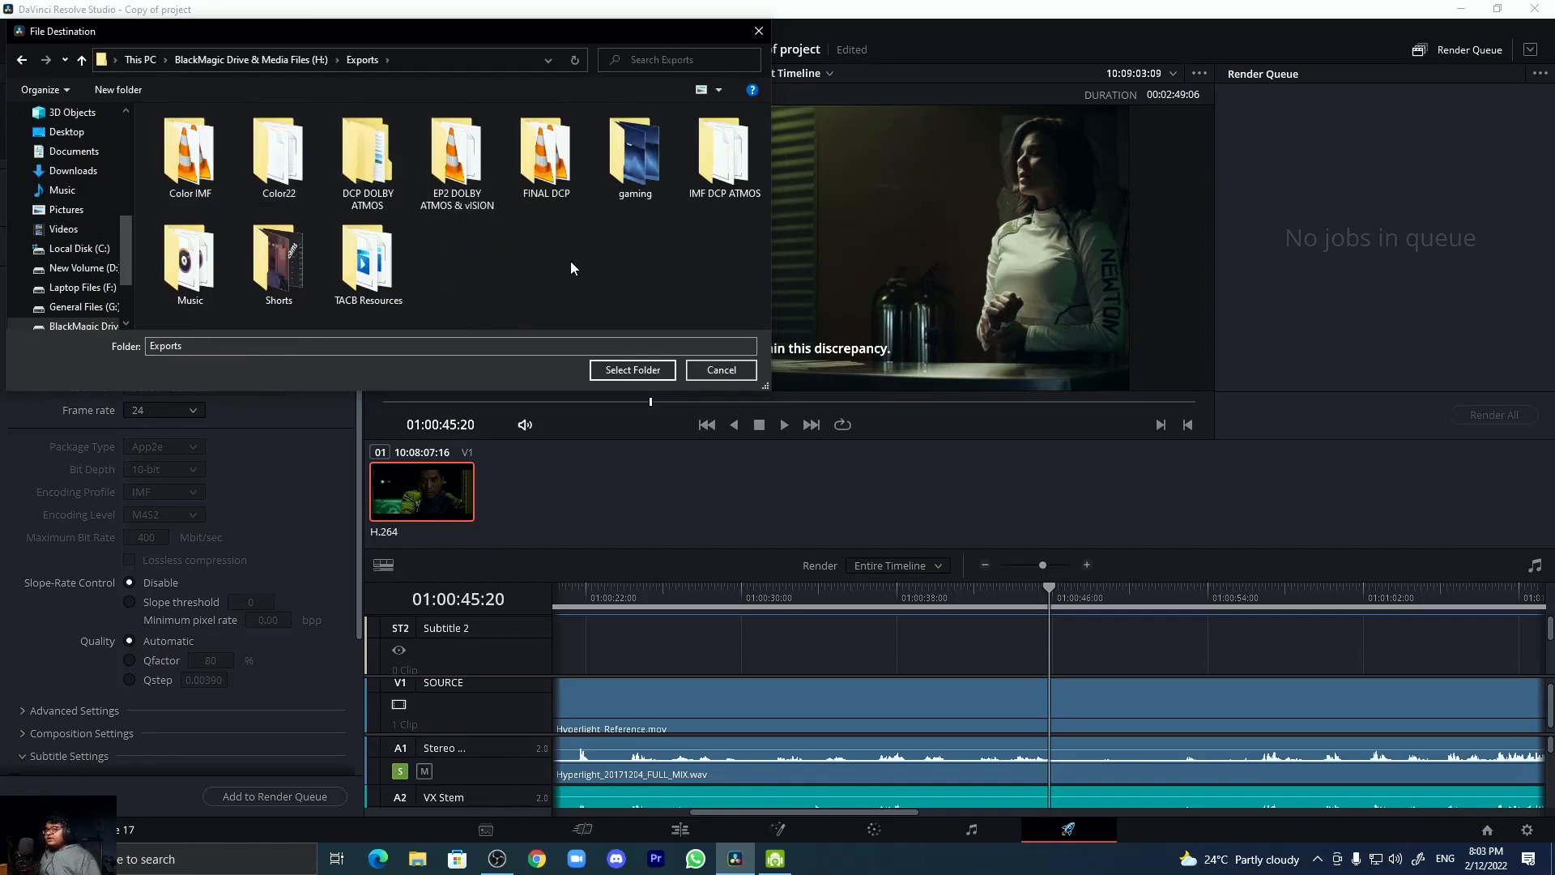
right_click(570, 260)
key("Escape")
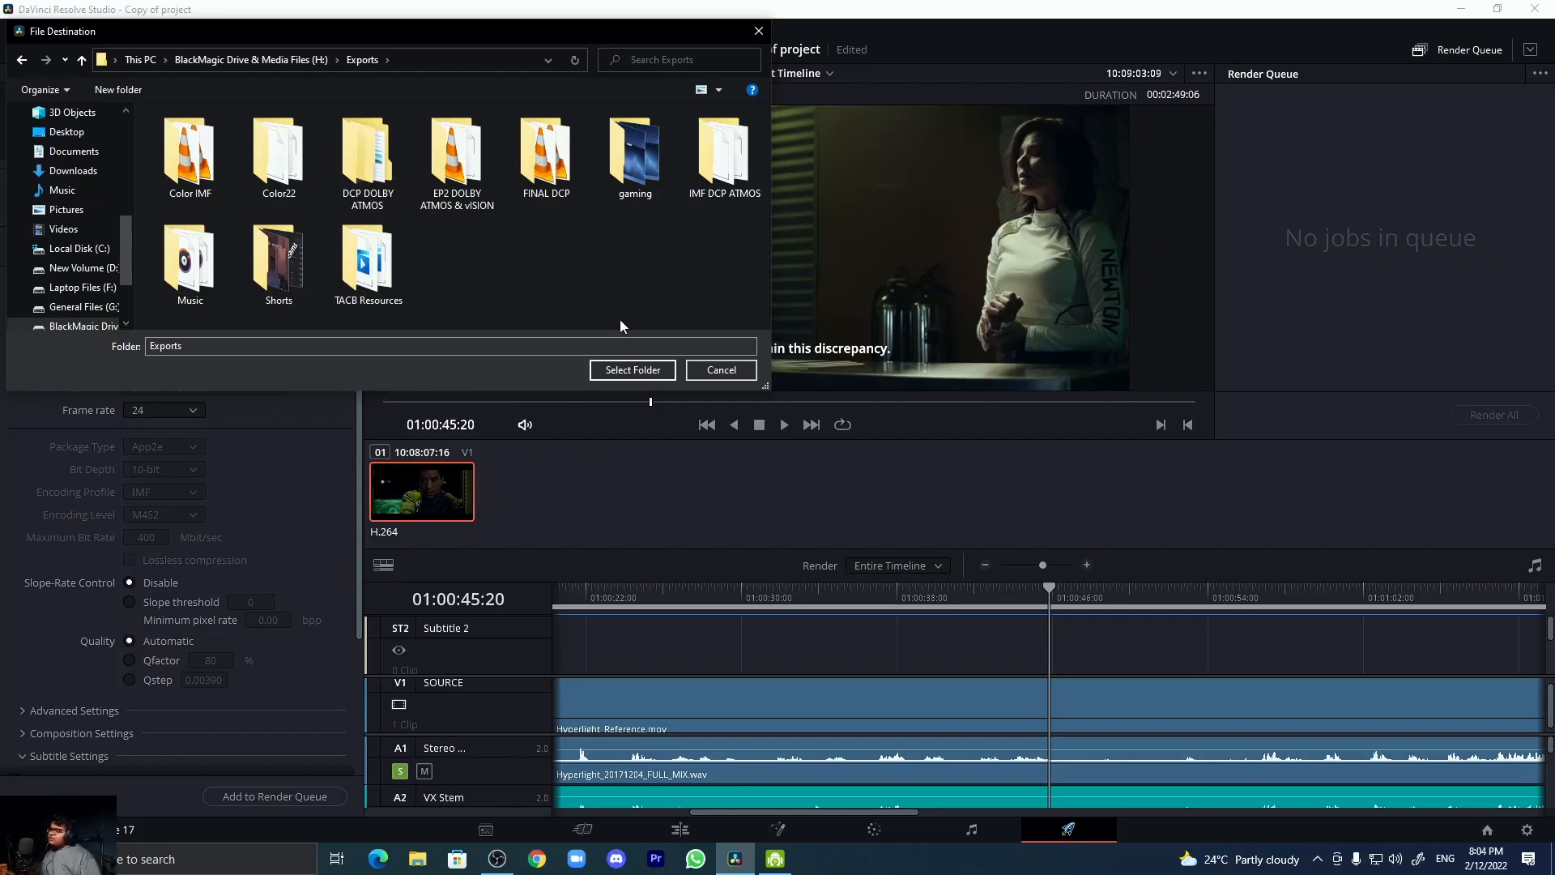
left_click(620, 368)
- Include the Subtitle 1 track in the IMF render's subtitle export
scroll(129, 502, "down", 3)
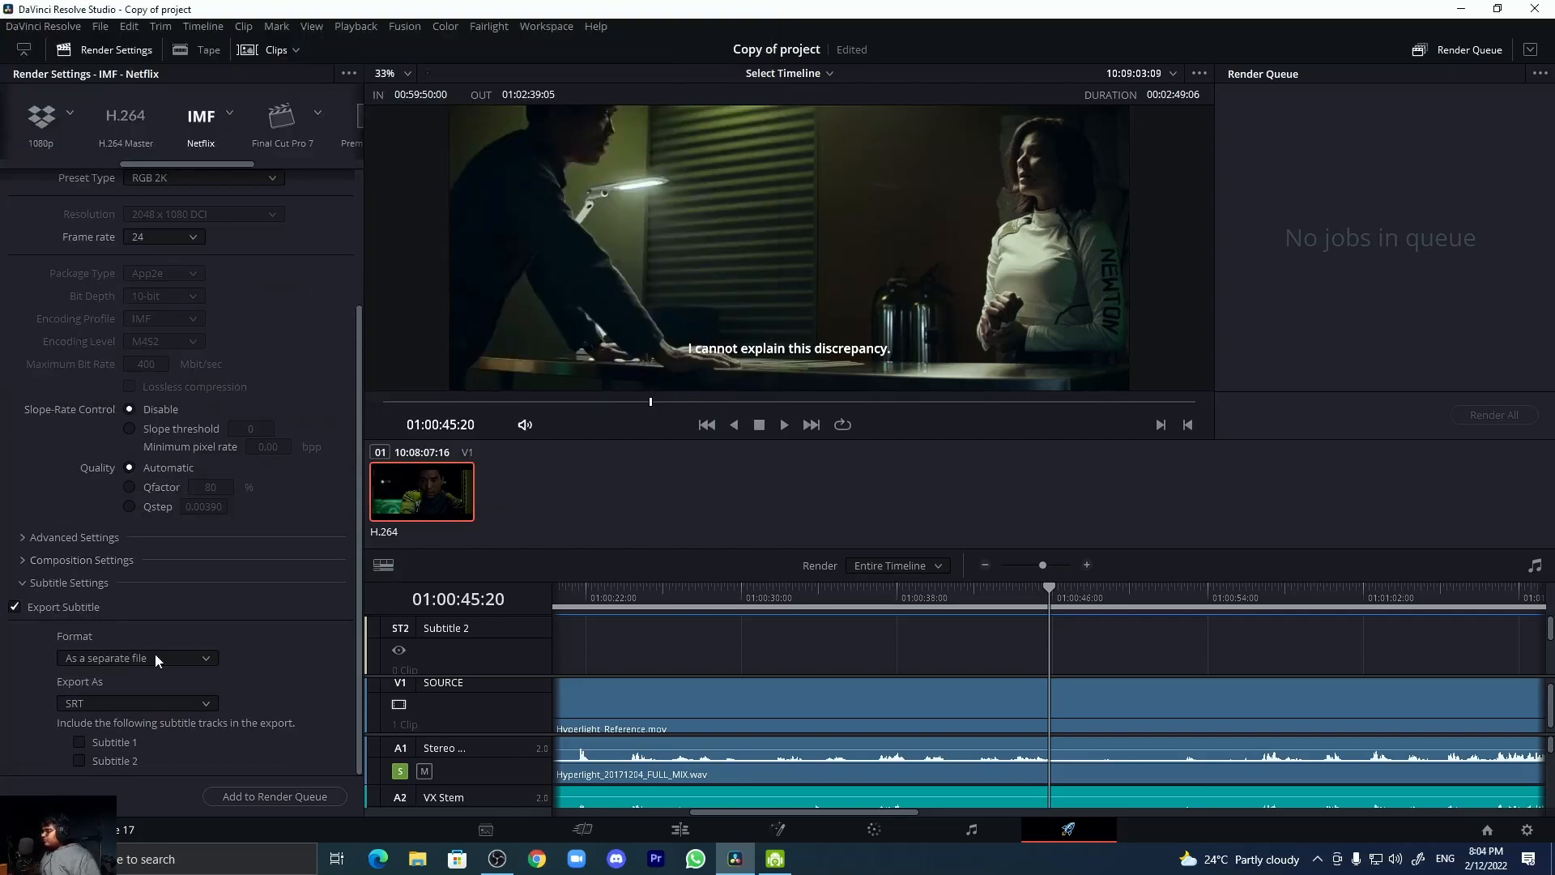
left_click(79, 742)
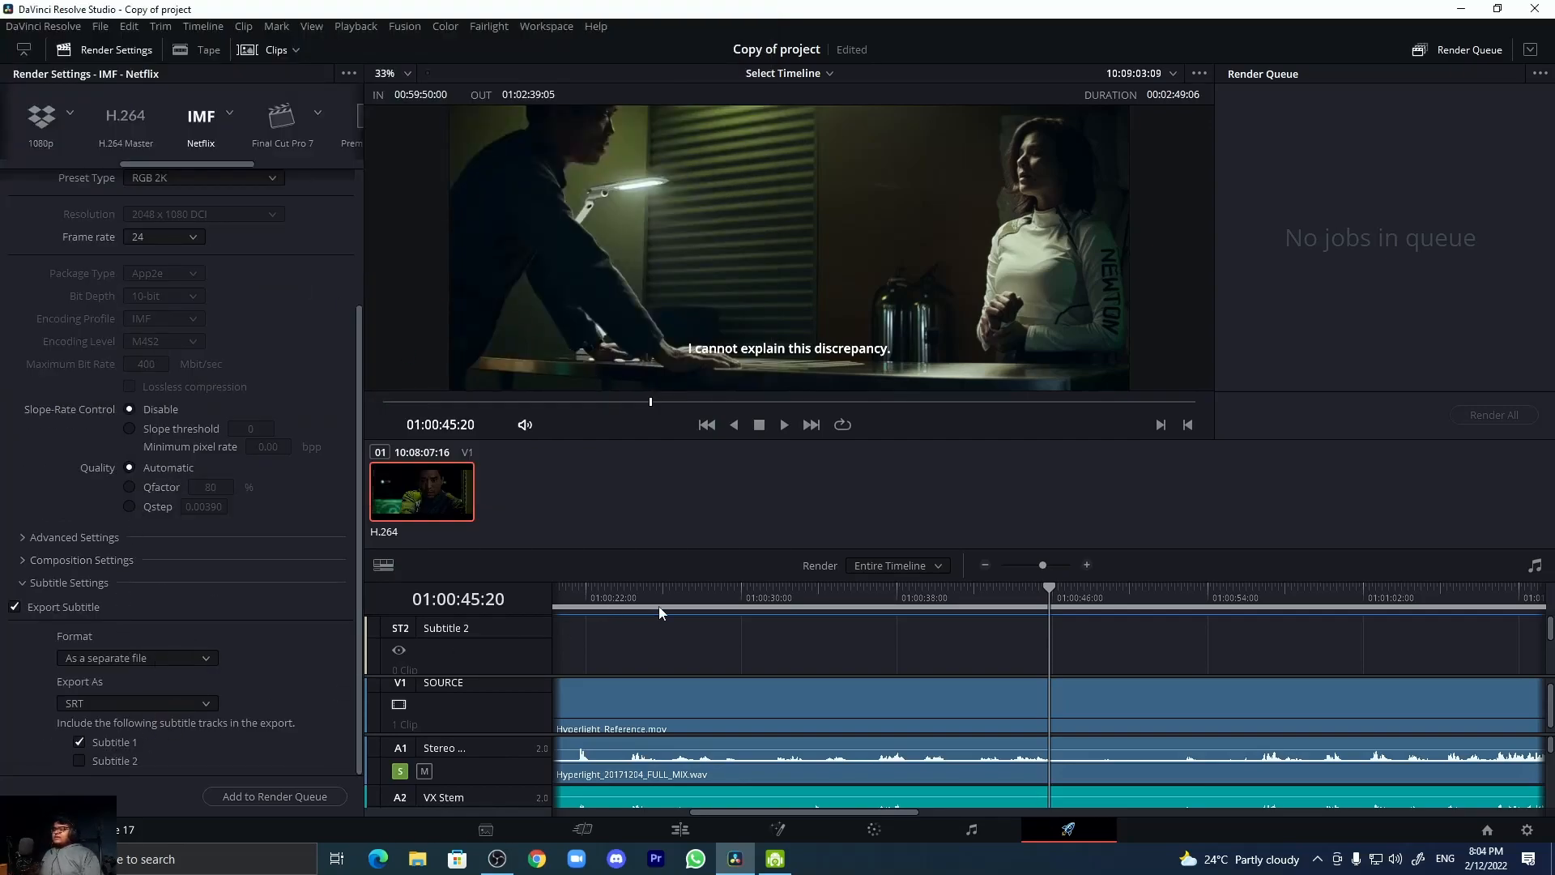
- Set the IMF render's subtitle export format to Burn into video
left_click(137, 653)
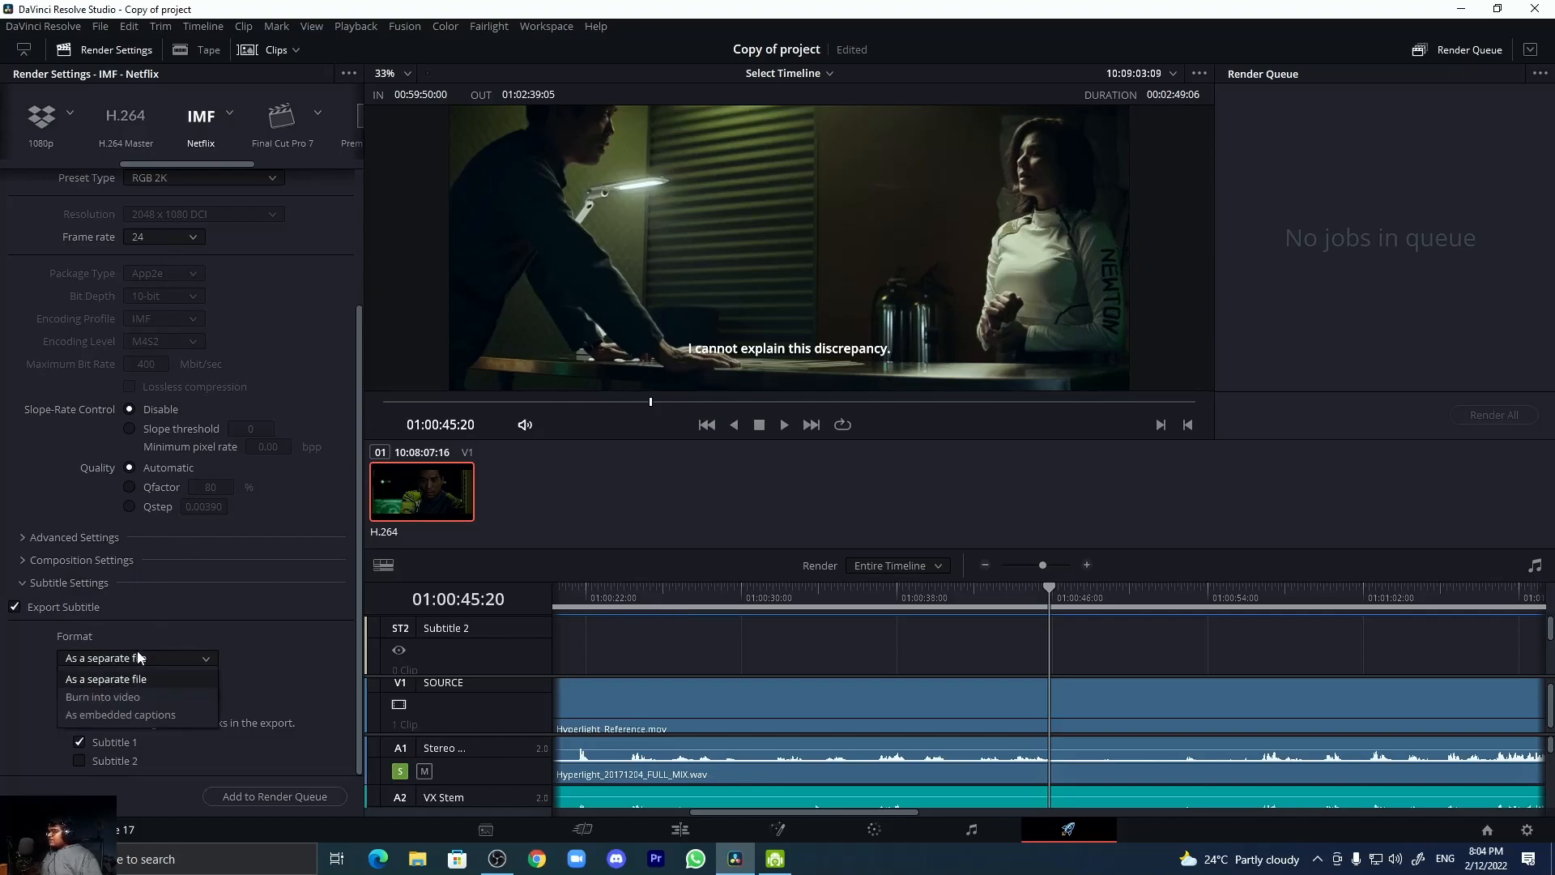
left_click(263, 625)
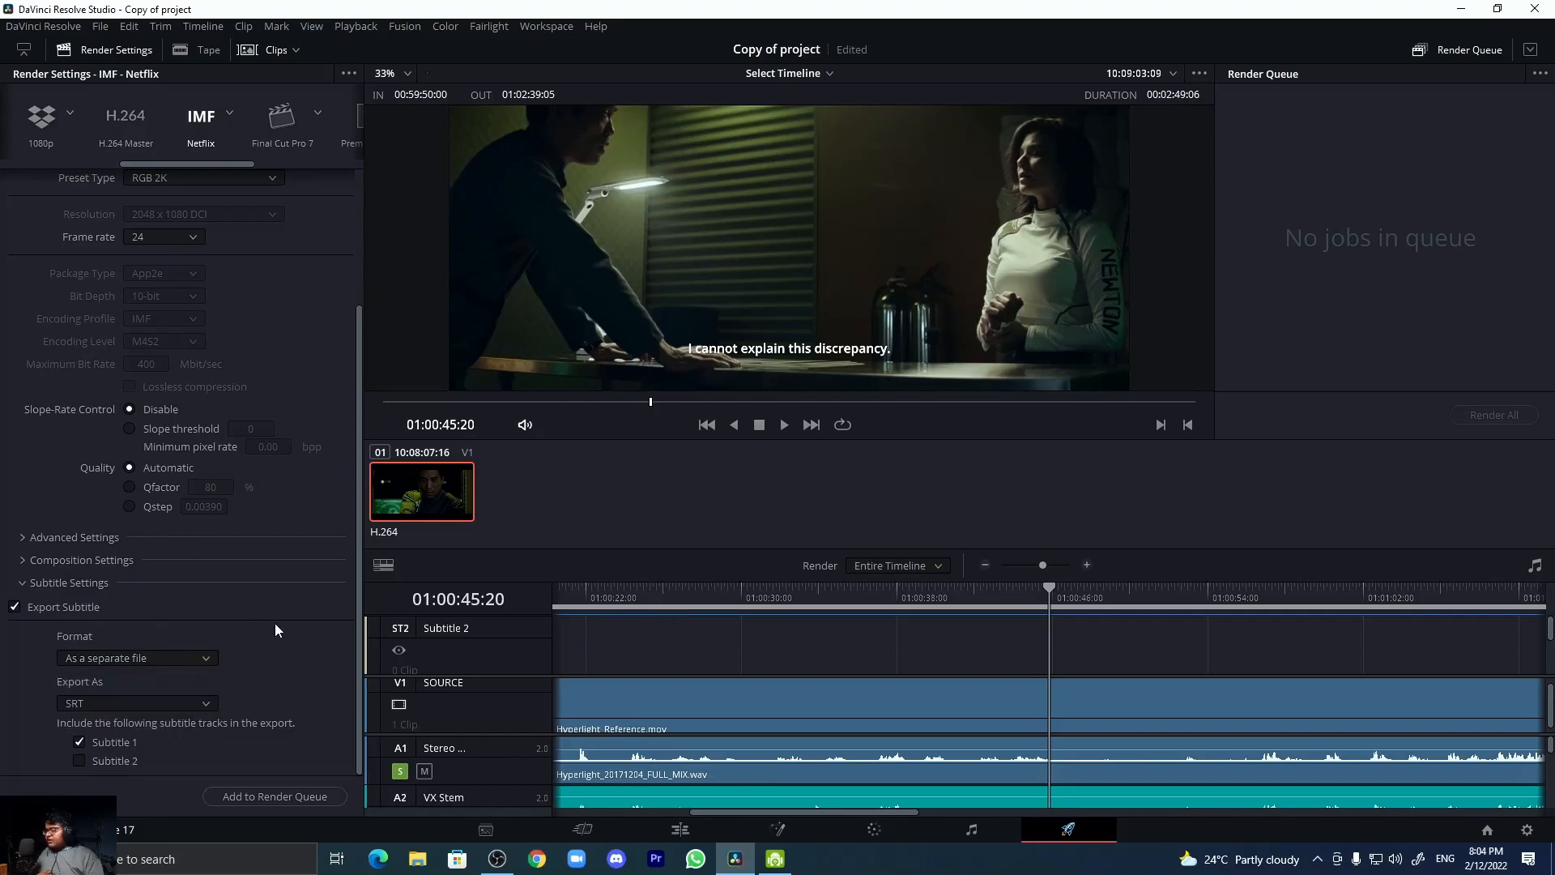
left_click(177, 658)
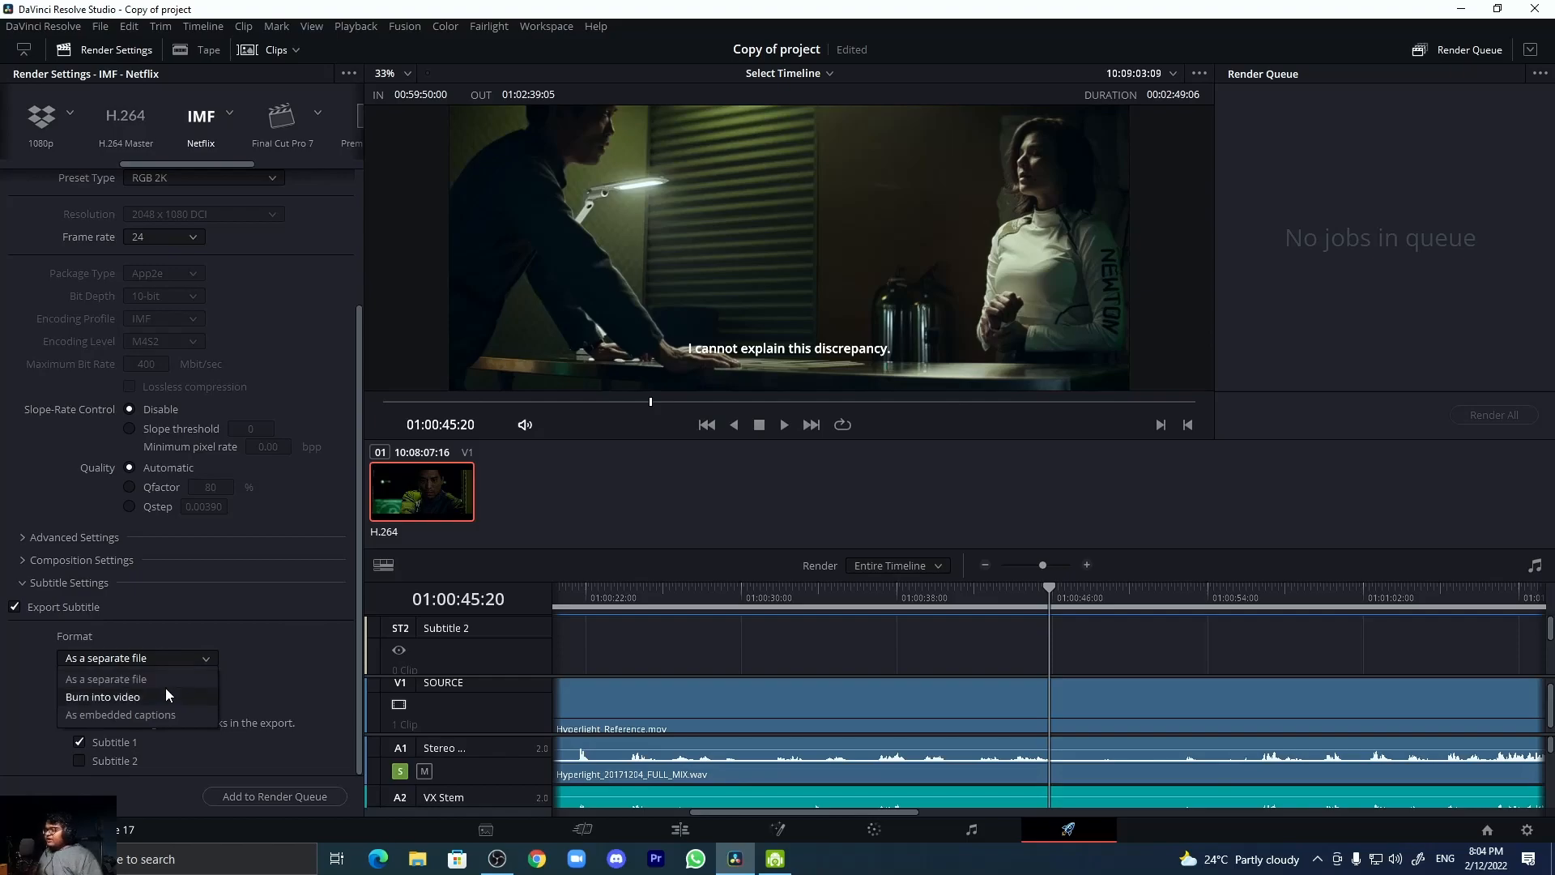
left_click(165, 688)
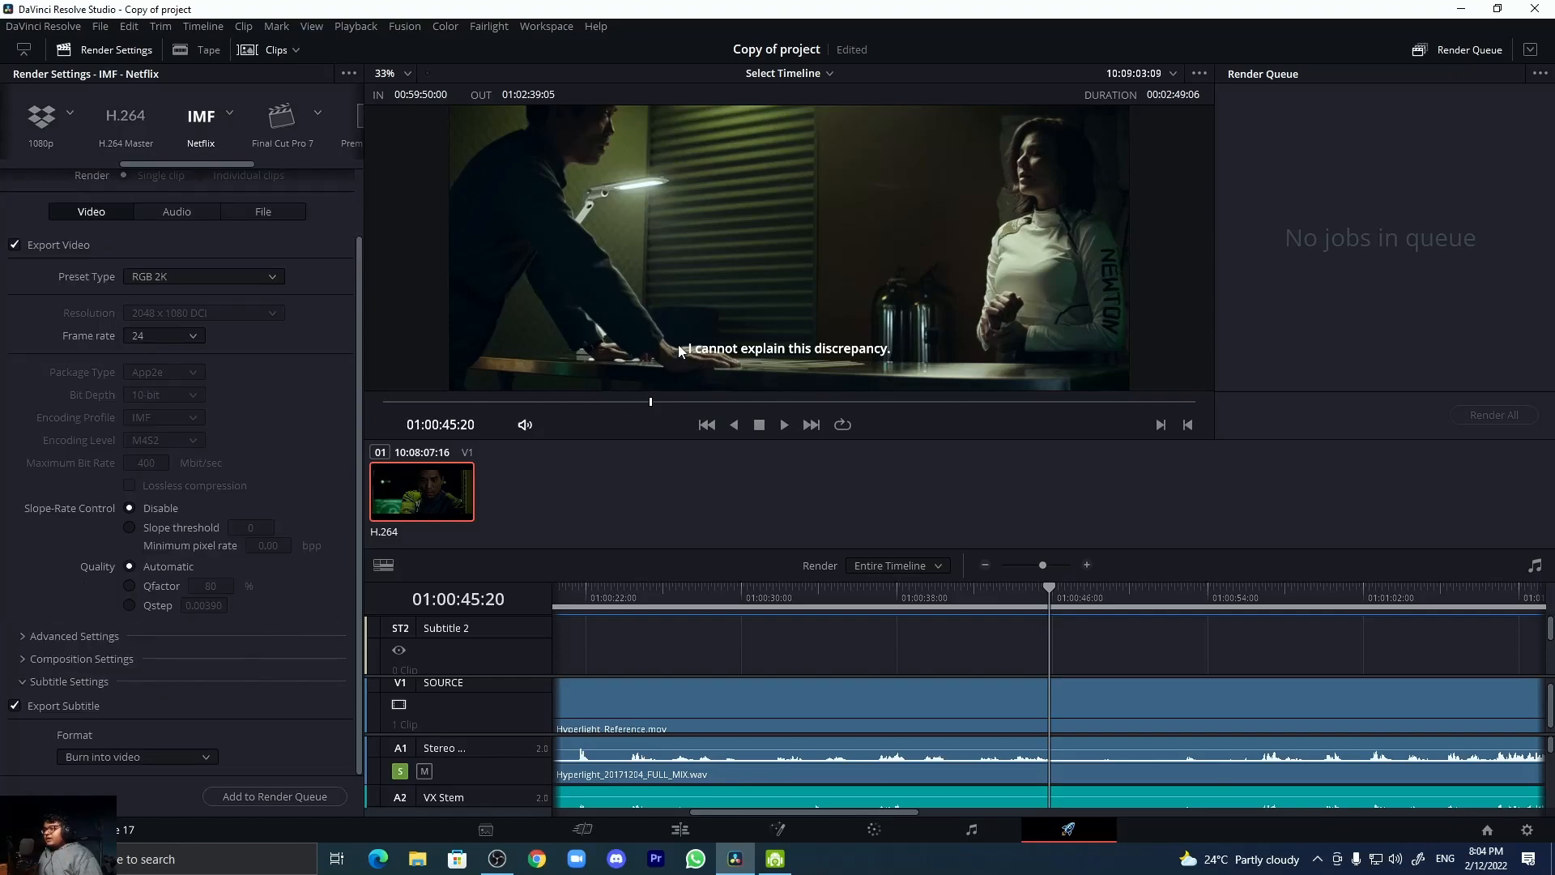
- Set the IMF render's subtitle export format to As embedded captions
left_click(162, 757)
left_click(121, 813)
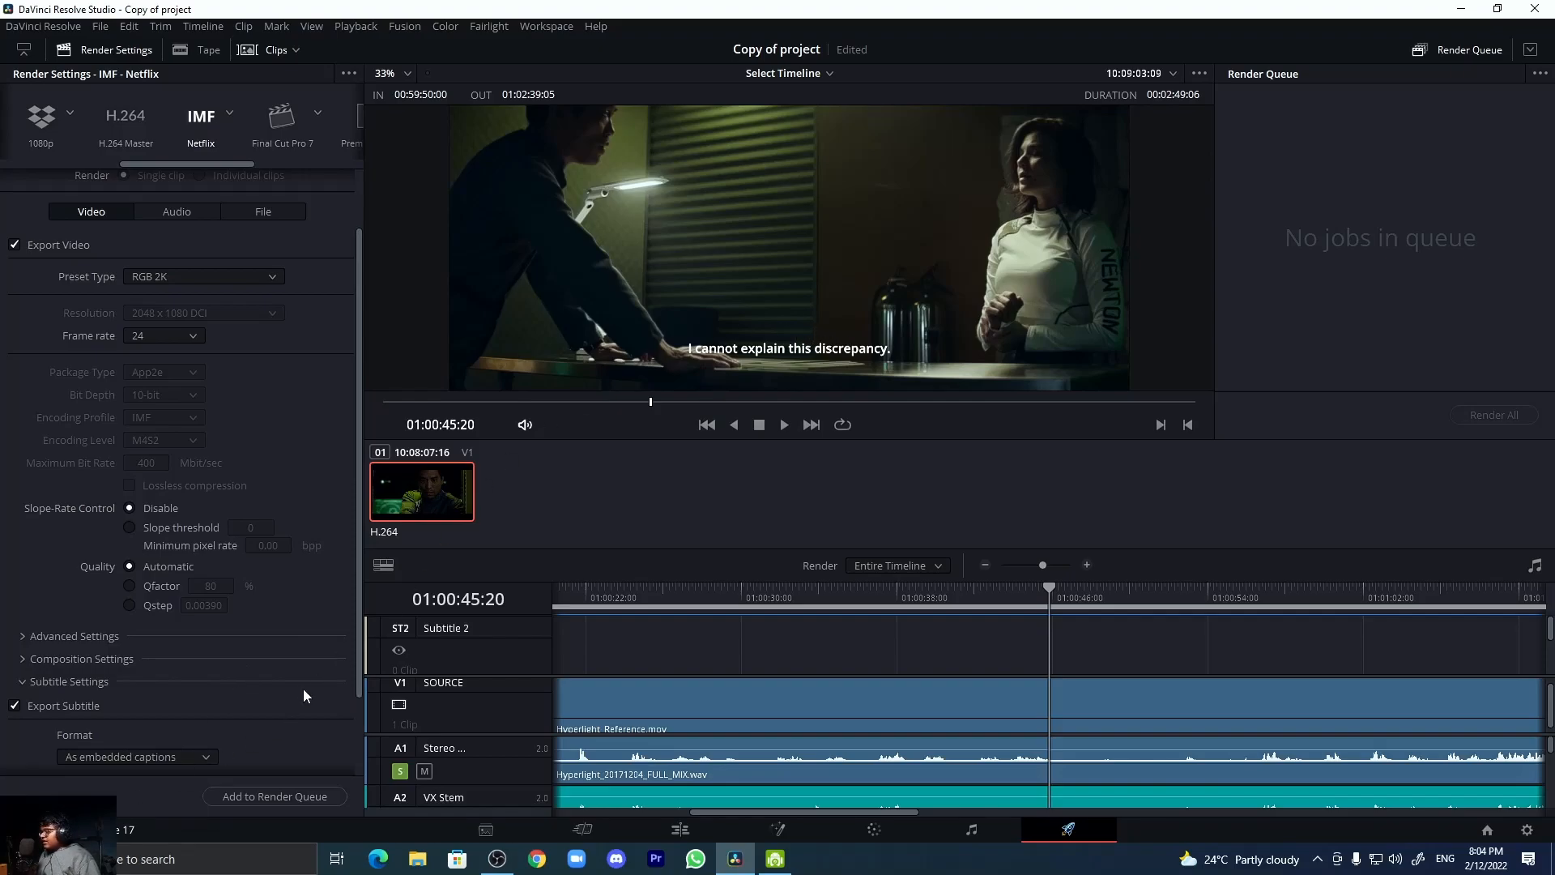
scroll(303, 688, "down", 2)
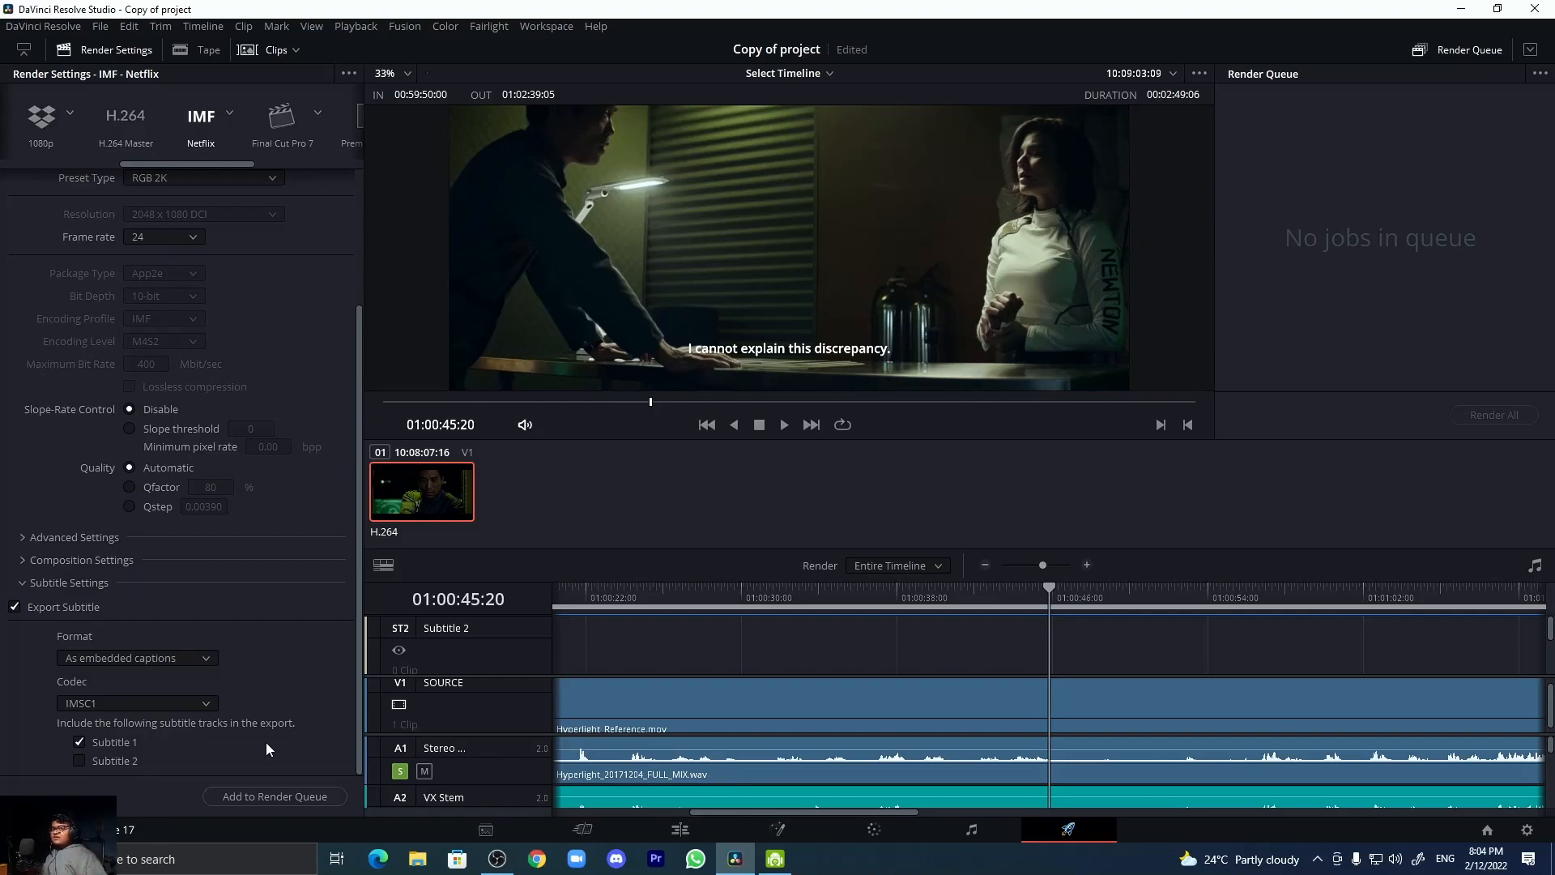
- Add the Netflix IMF job to the render queue, accepting the higher resolution, and render it
left_click(272, 797)
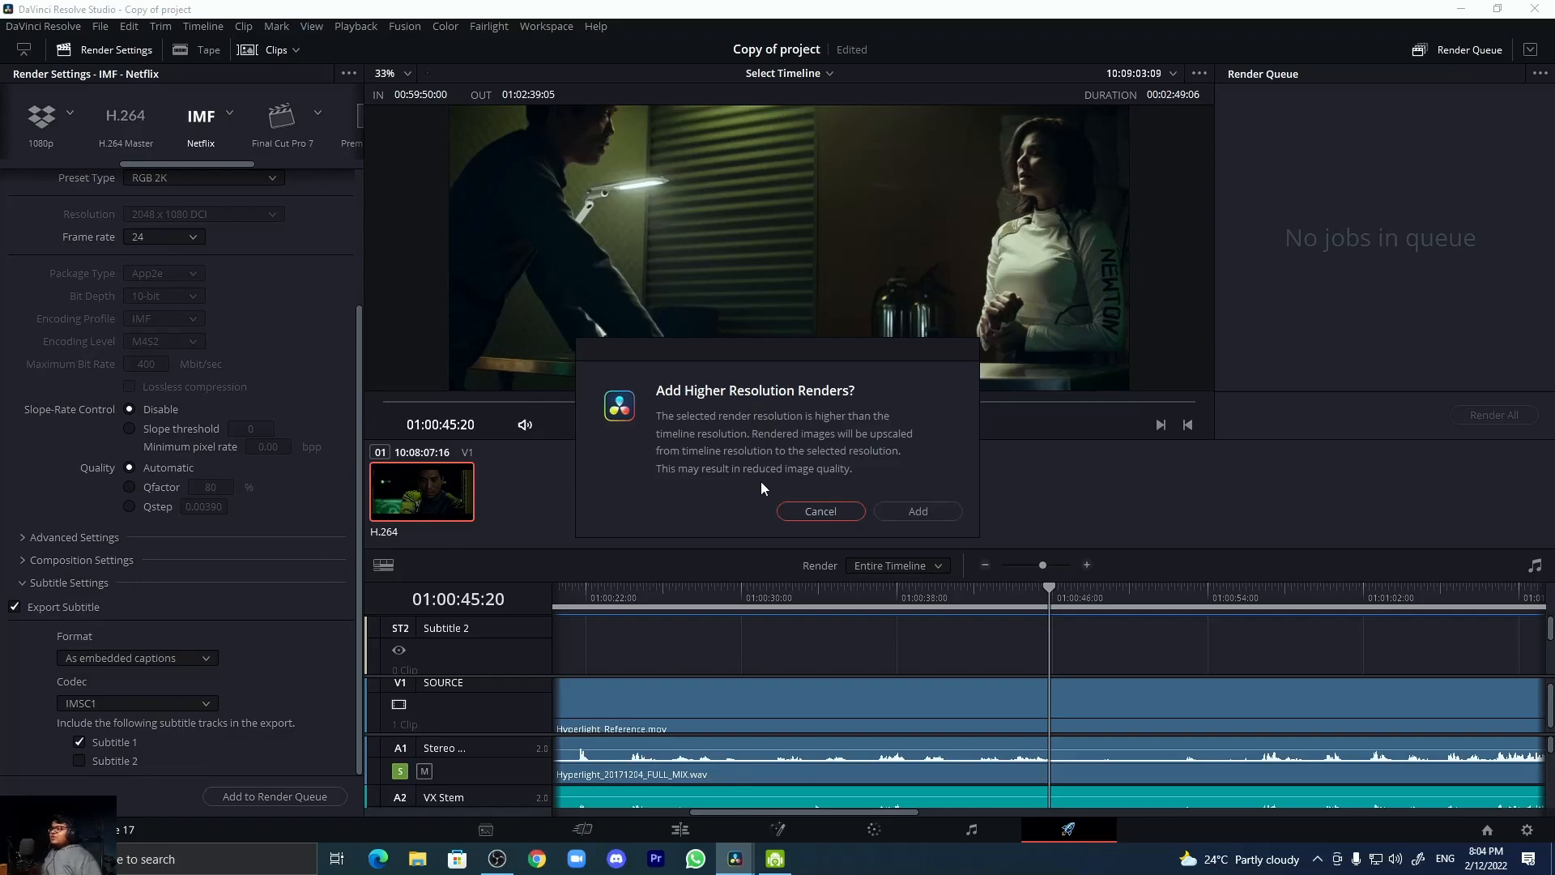
left_click(921, 510)
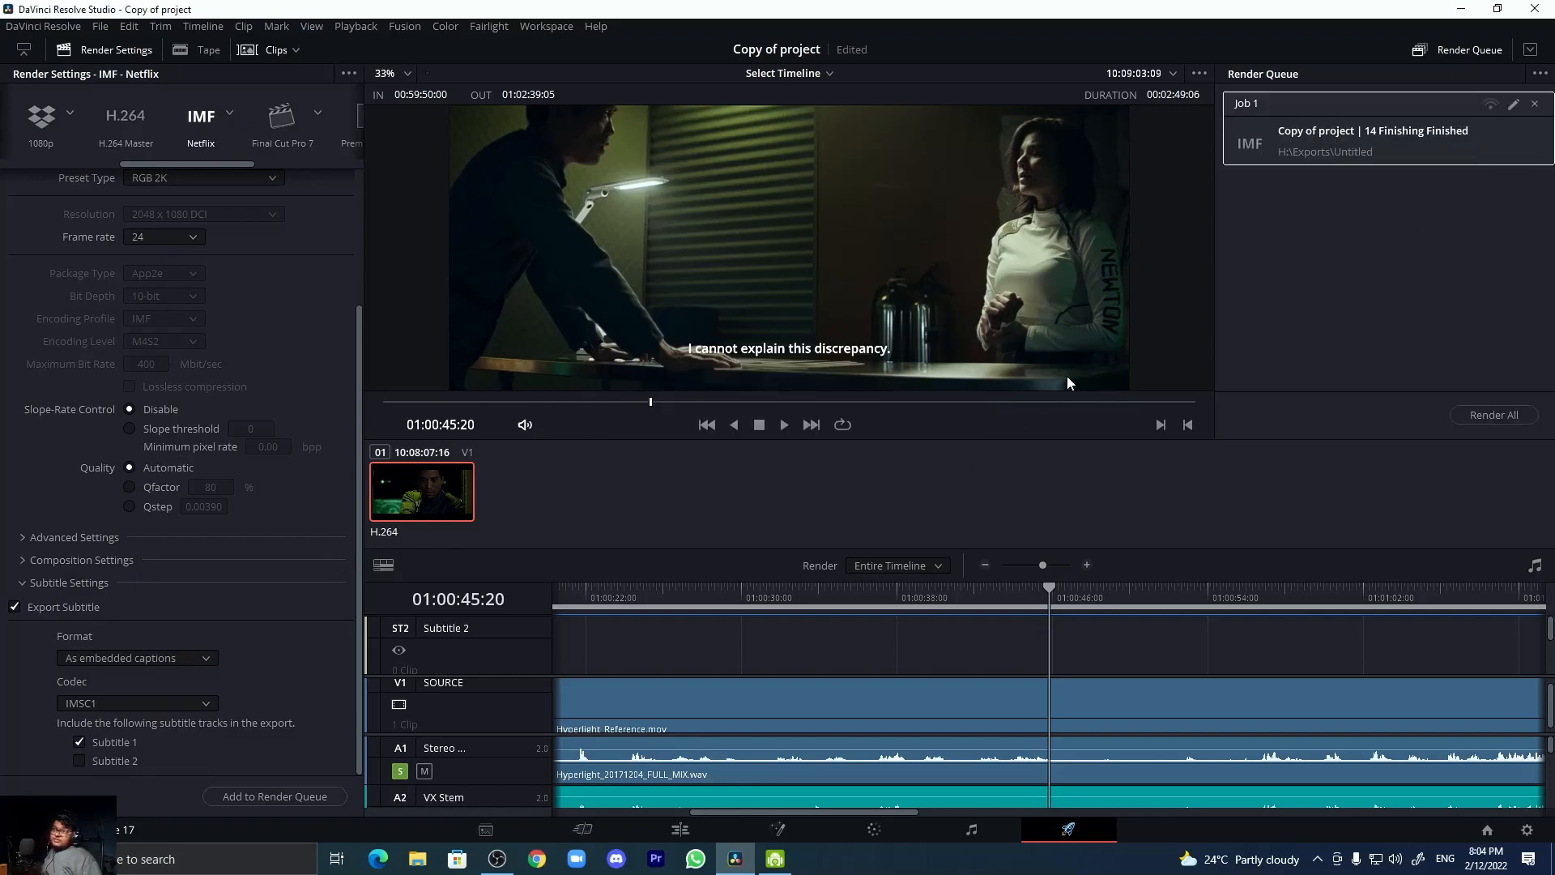
left_click(1477, 415)
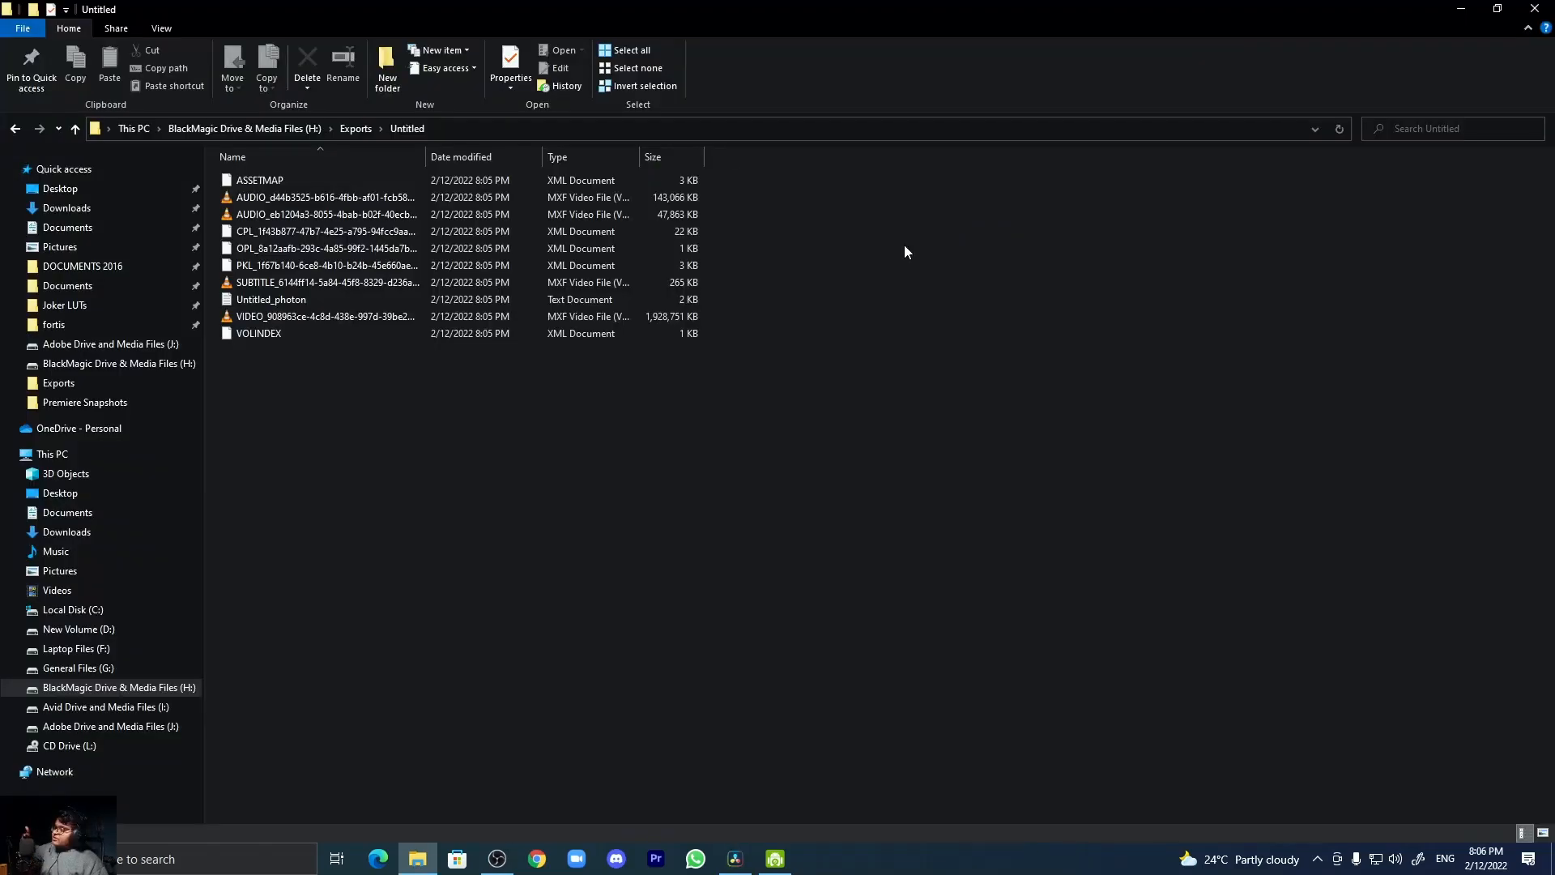
- Examine the rendered IMF package's files in the Untitled export folder
left_click_drag(486, 485, 418, 180)
left_click(712, 450)
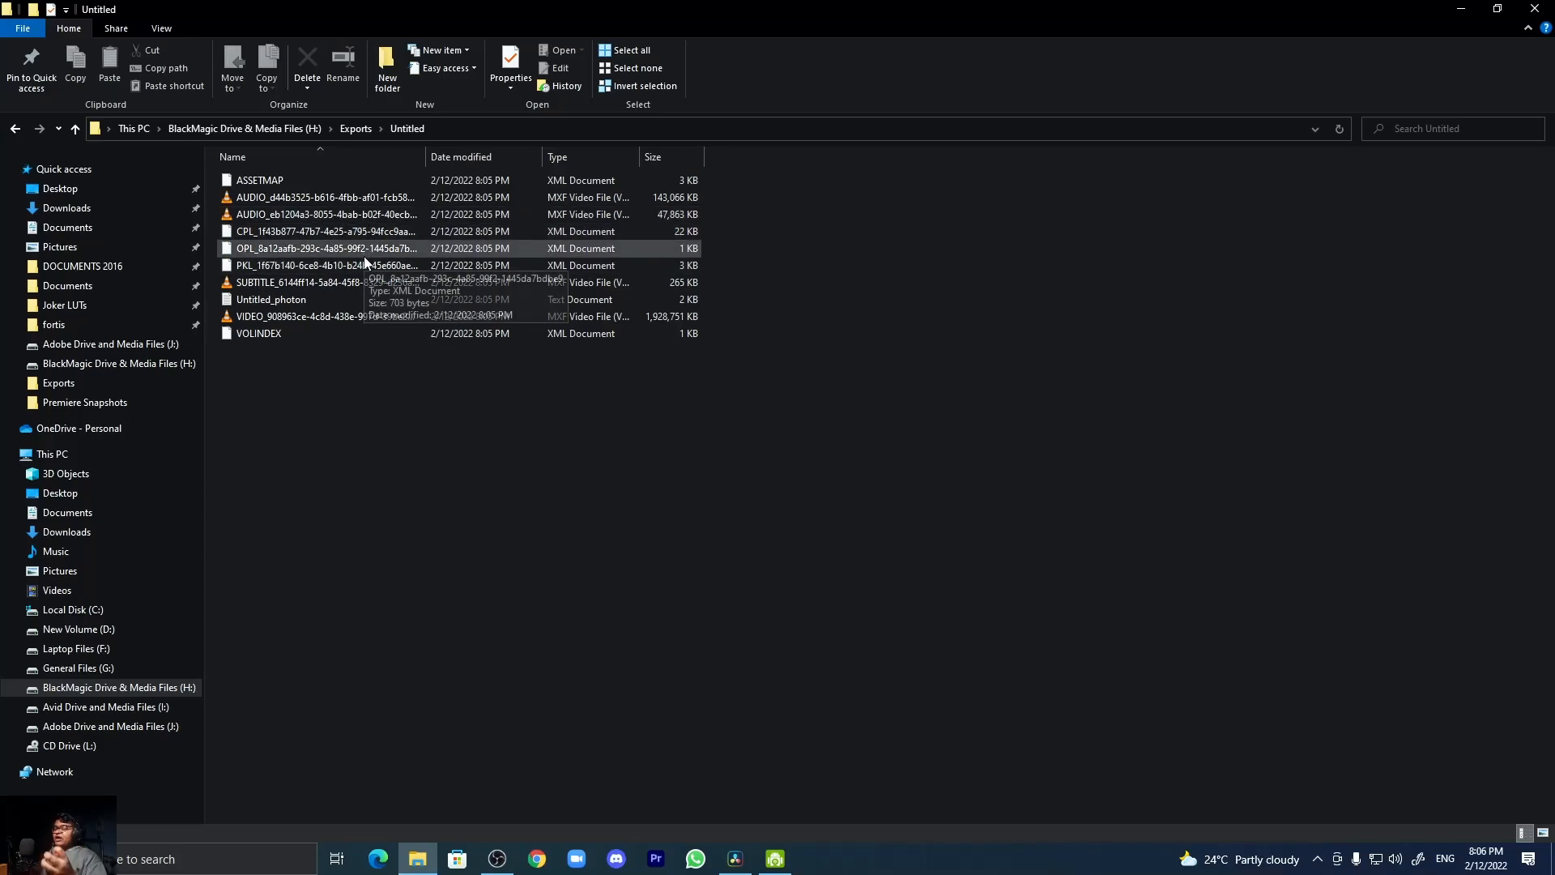
left_click(280, 328)
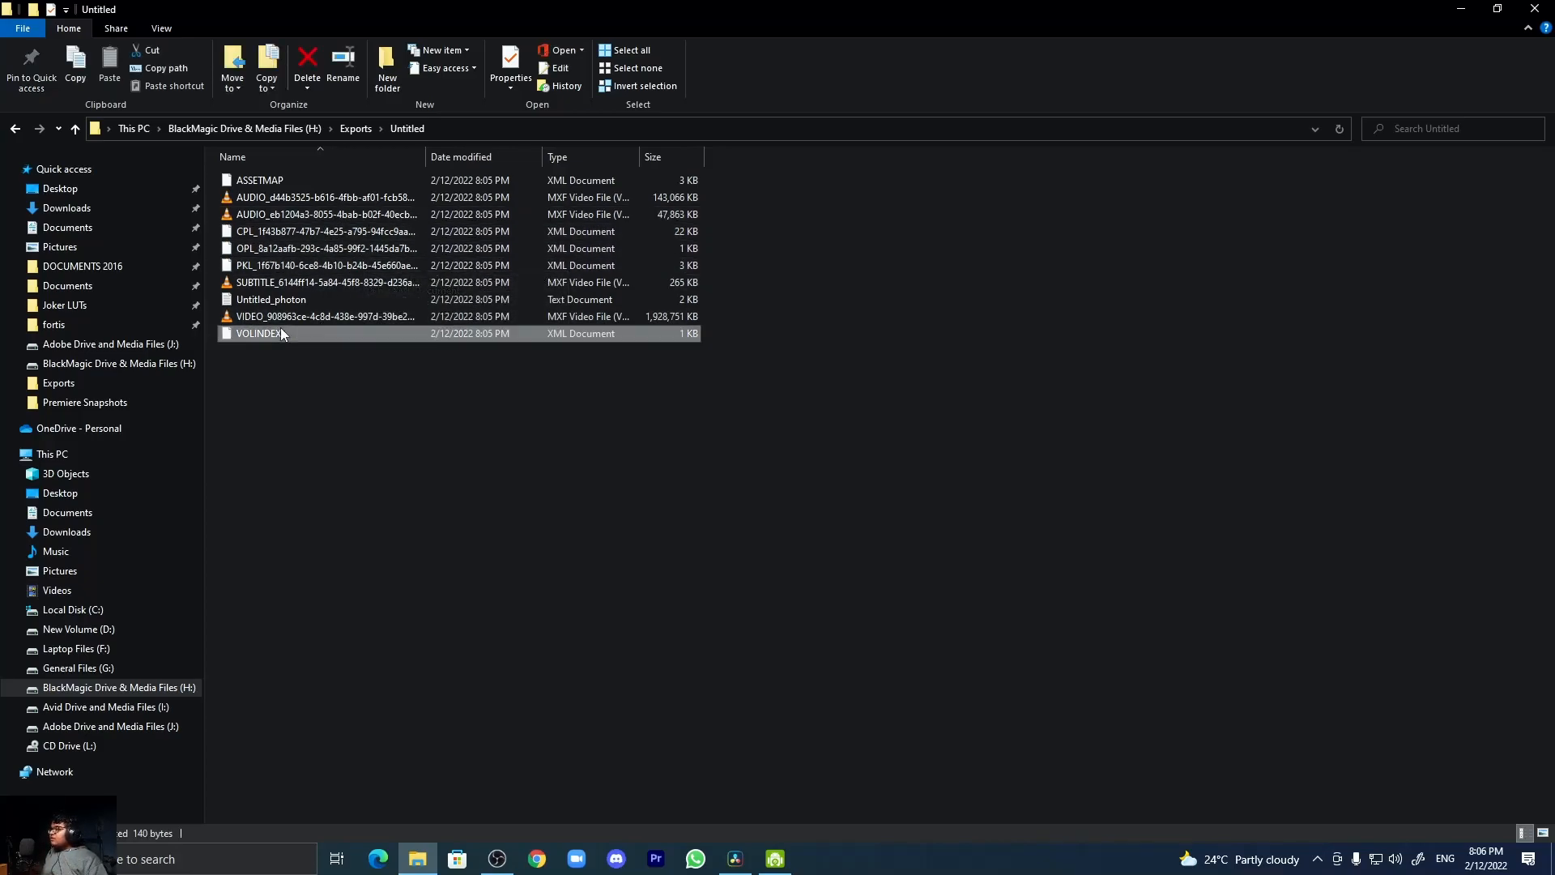
- Read the Untitled_photon report's analysis of the package files, close it and return to DaVinci Resolve
double_click(283, 298)
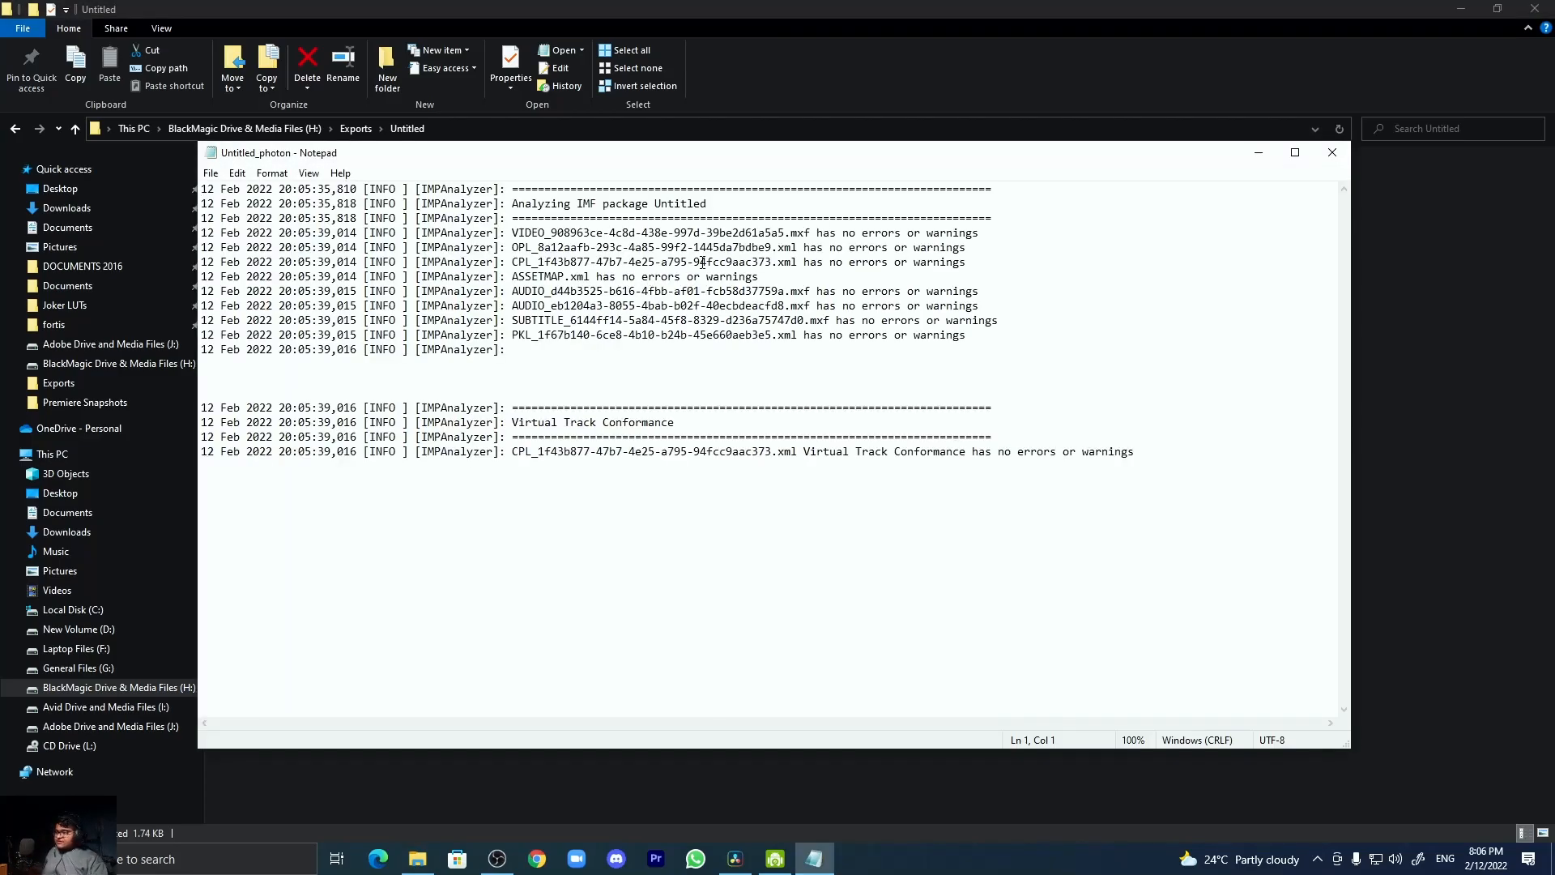
left_click_drag(512, 233, 610, 293)
left_click(584, 277)
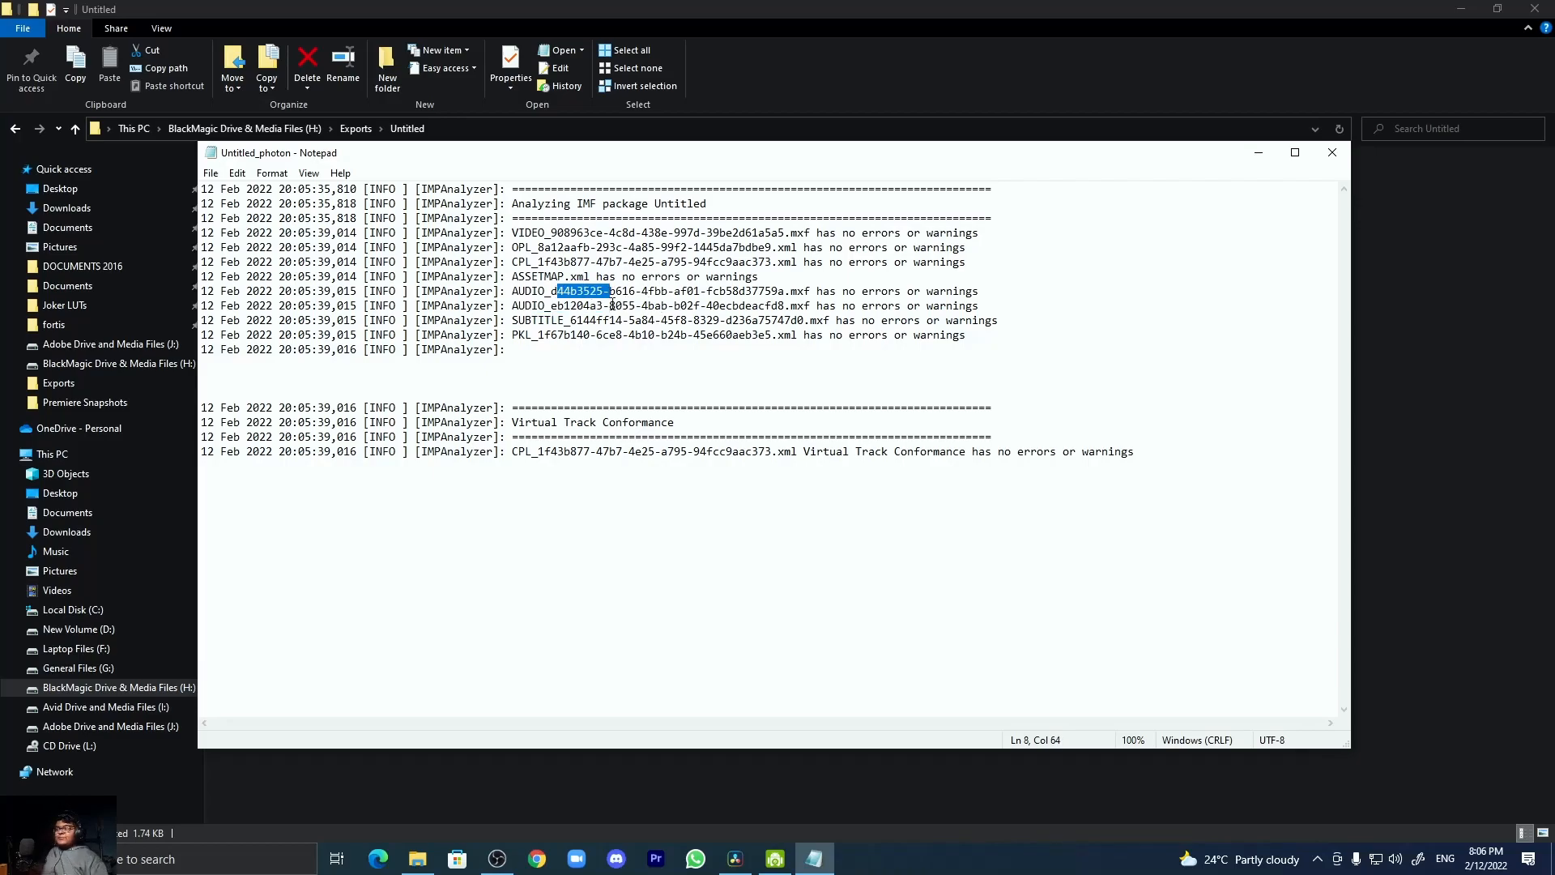
key("Down")
key("Down")
left_click_drag(519, 321, 561, 322)
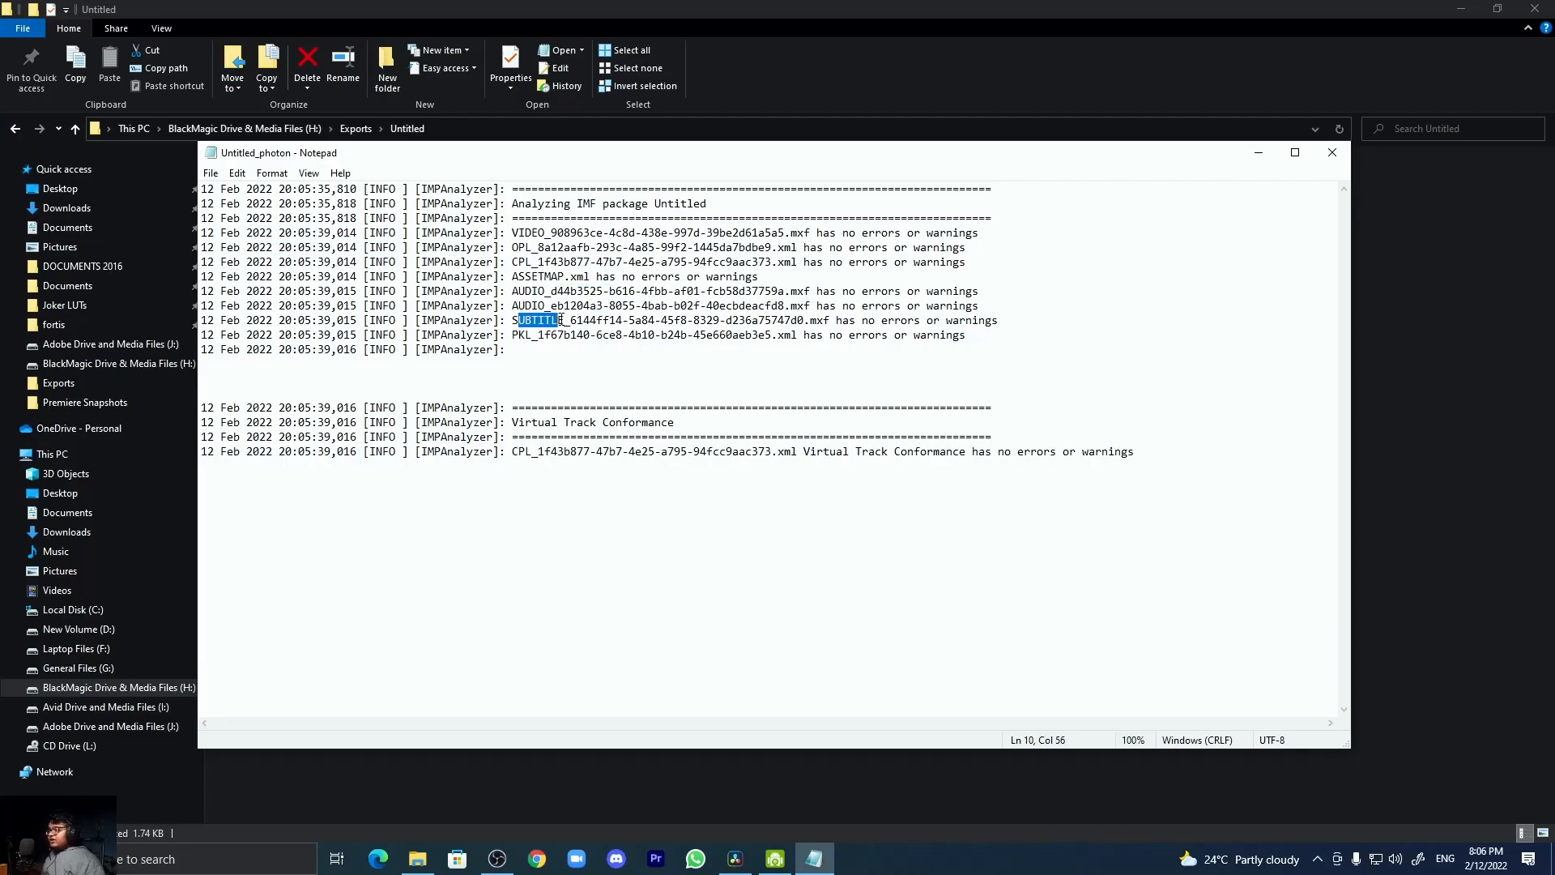
left_click(562, 321)
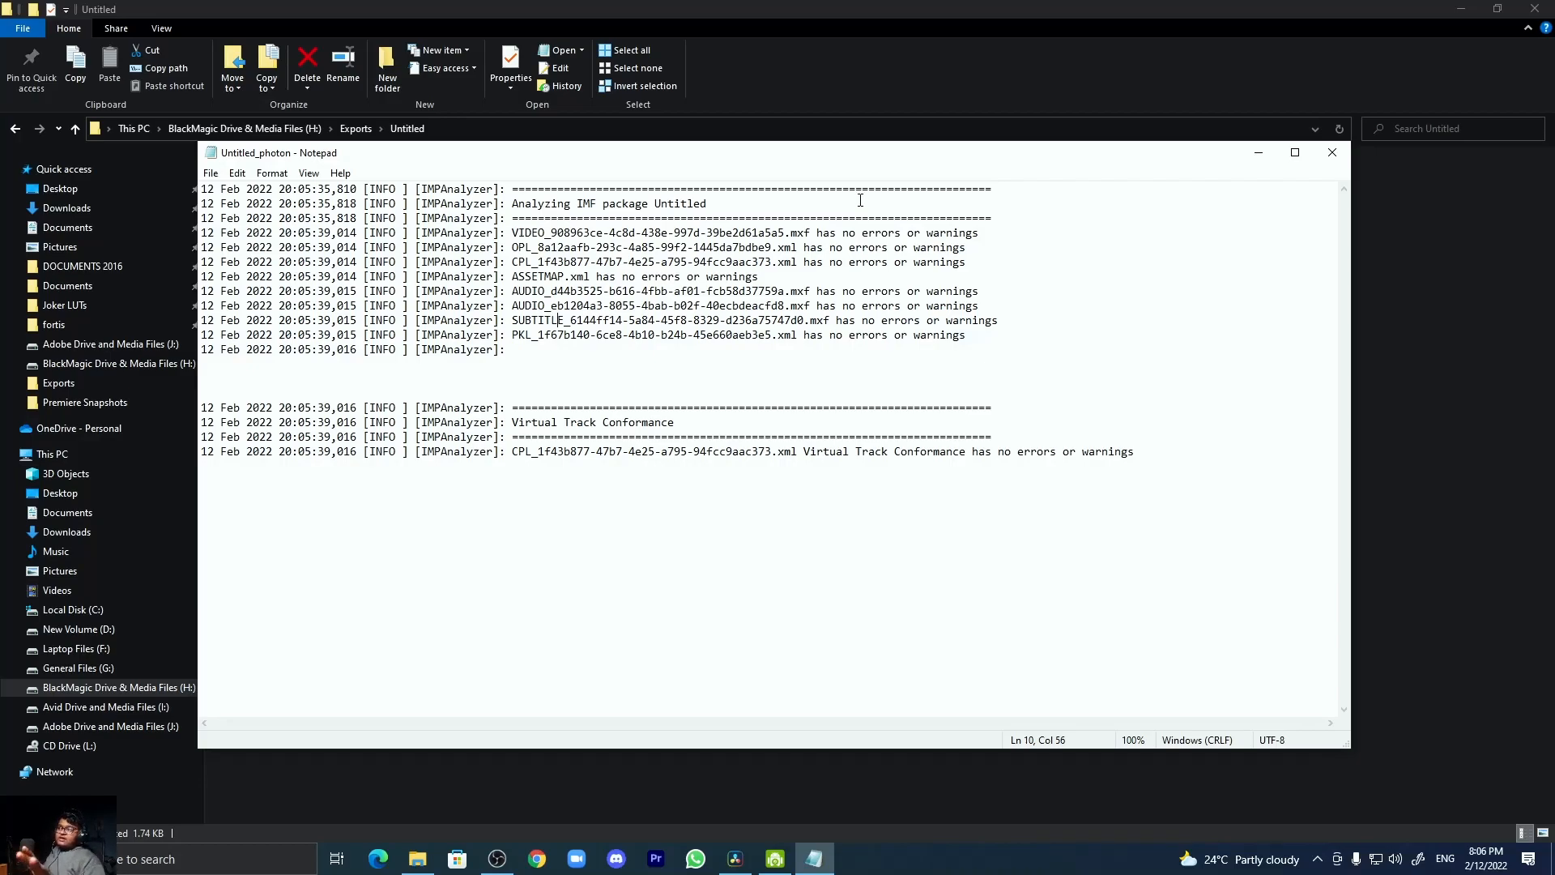
left_click(1332, 153)
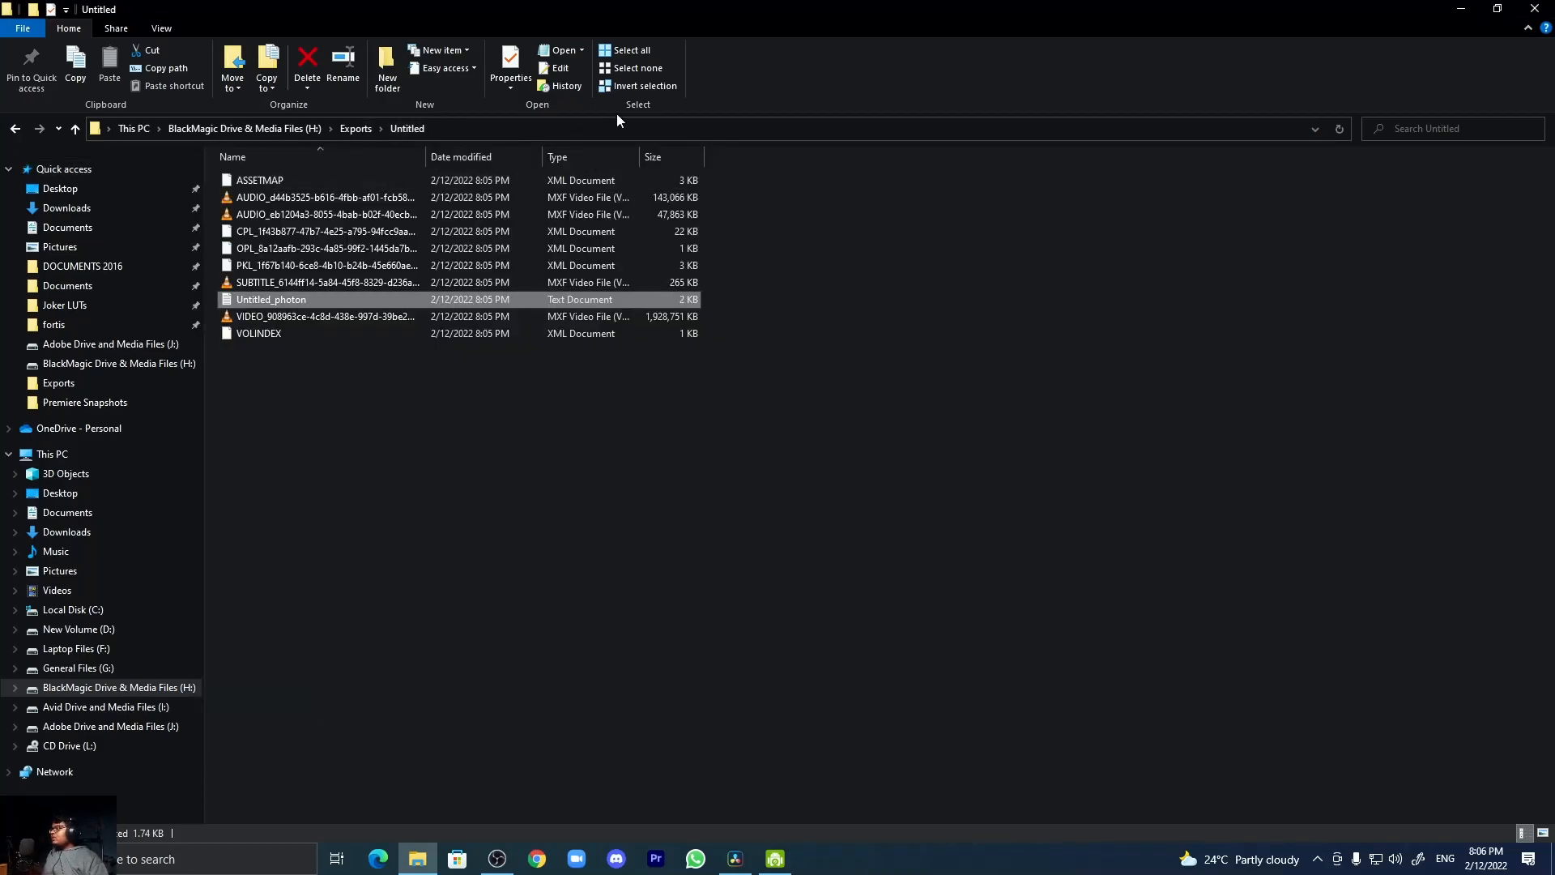
left_click(1535, 8)
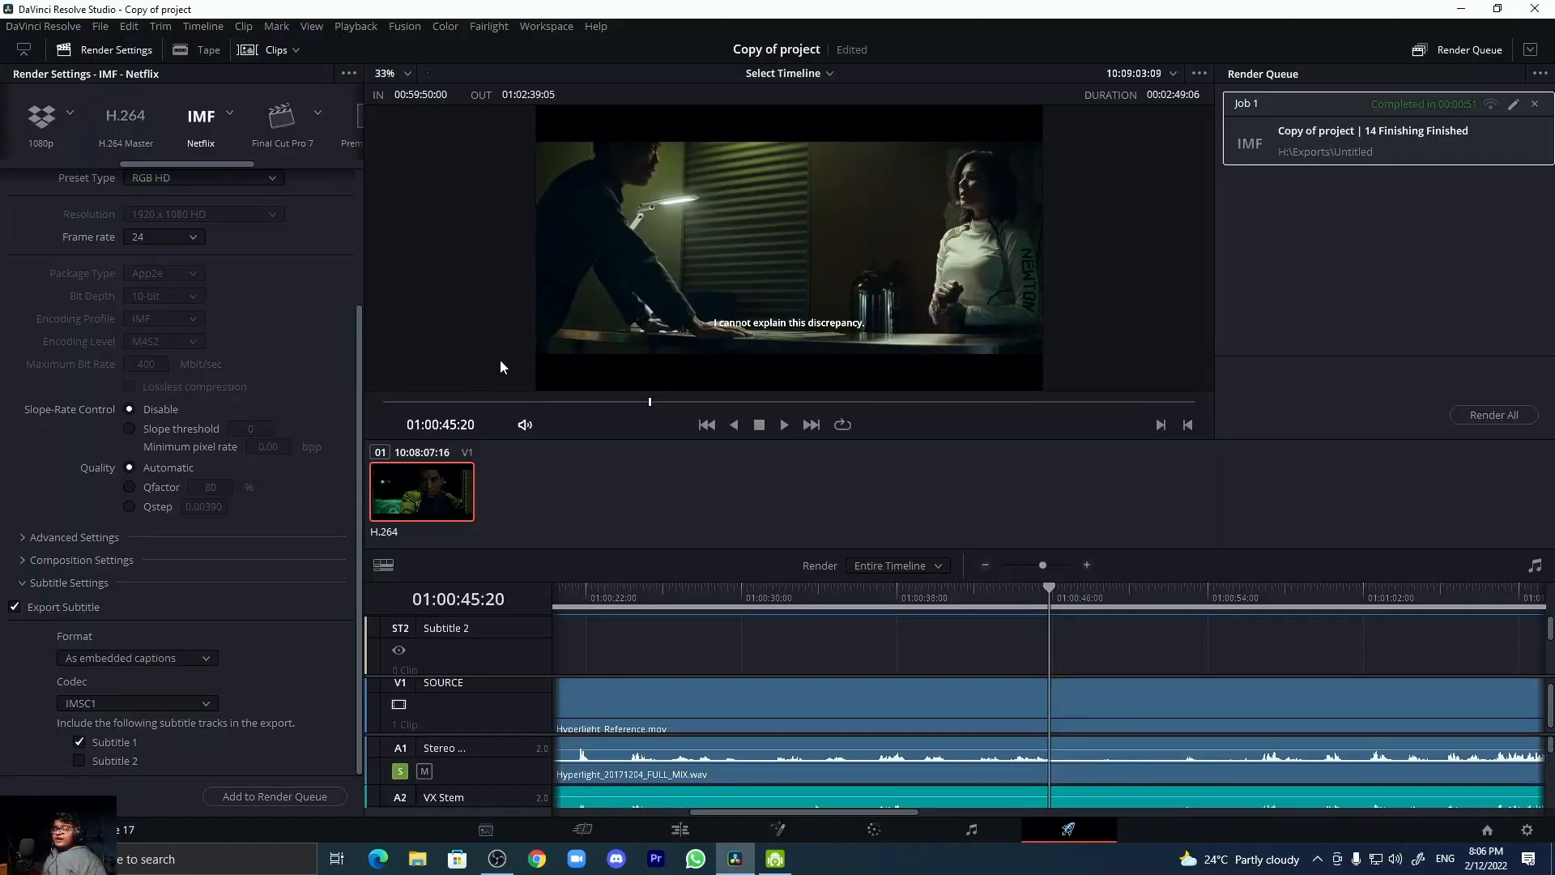
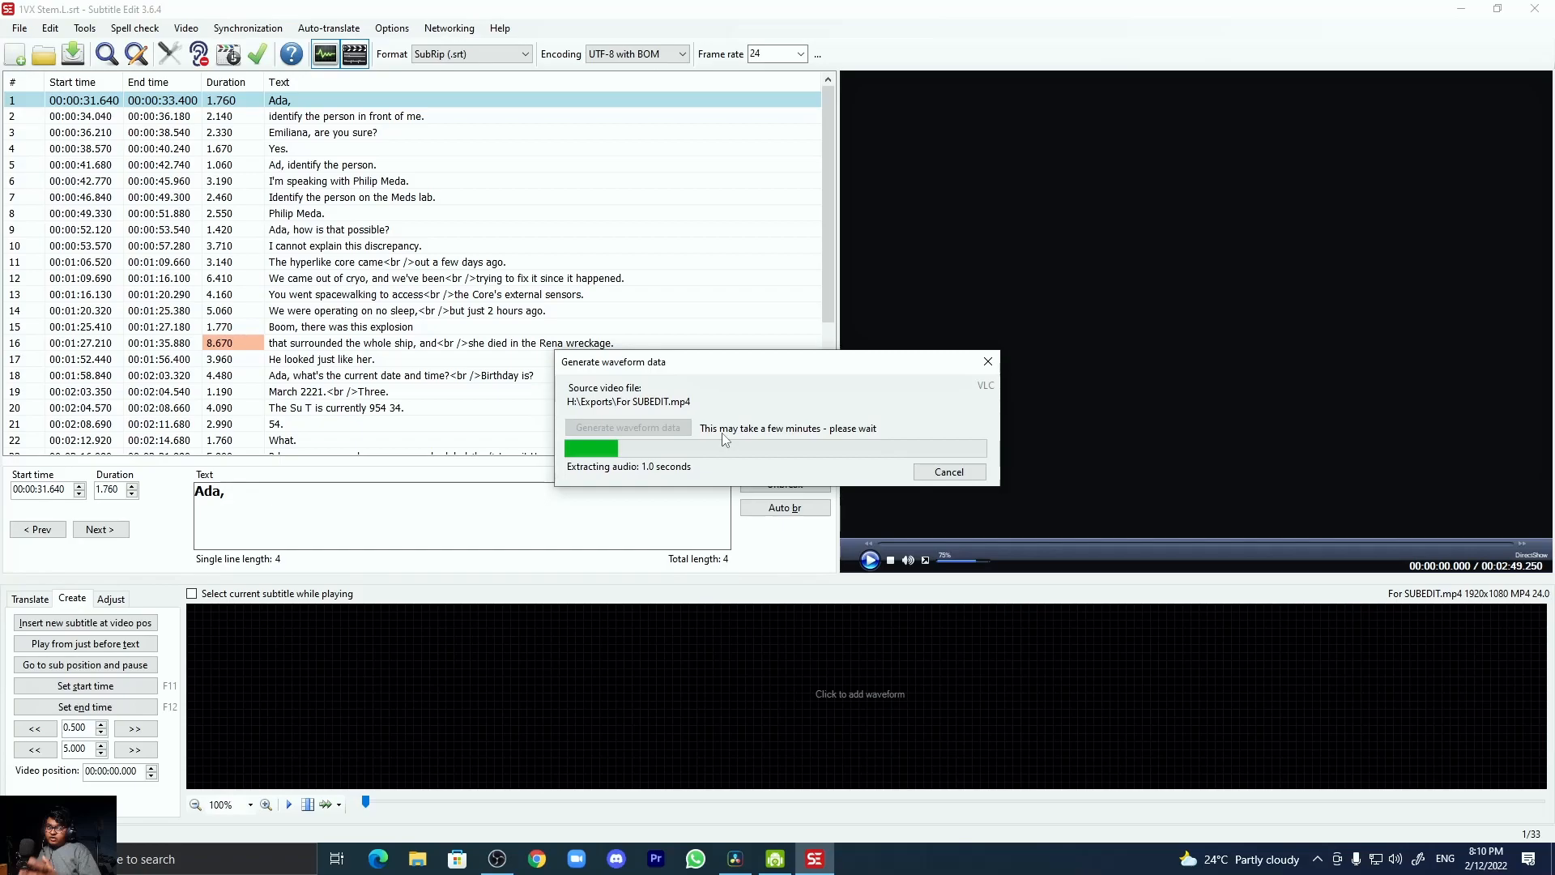
- Look through the imported subtitle lines and set the subtitle format to D-Cinema SMPTE 2014 (.xml)
scroll(377, 379, "down", 4)
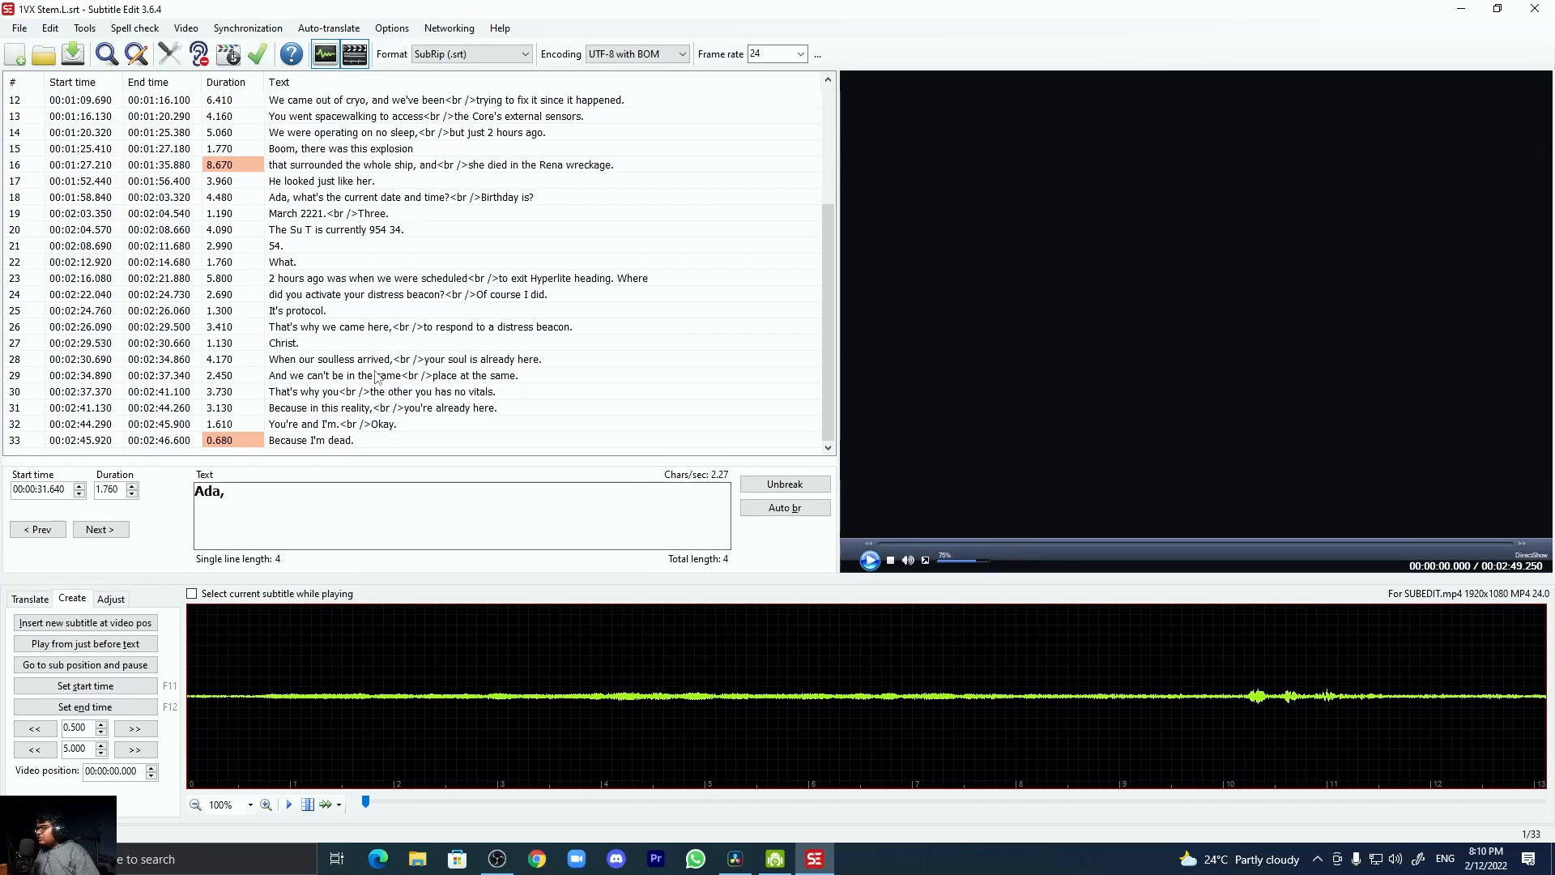
scroll(376, 379, "up", 4)
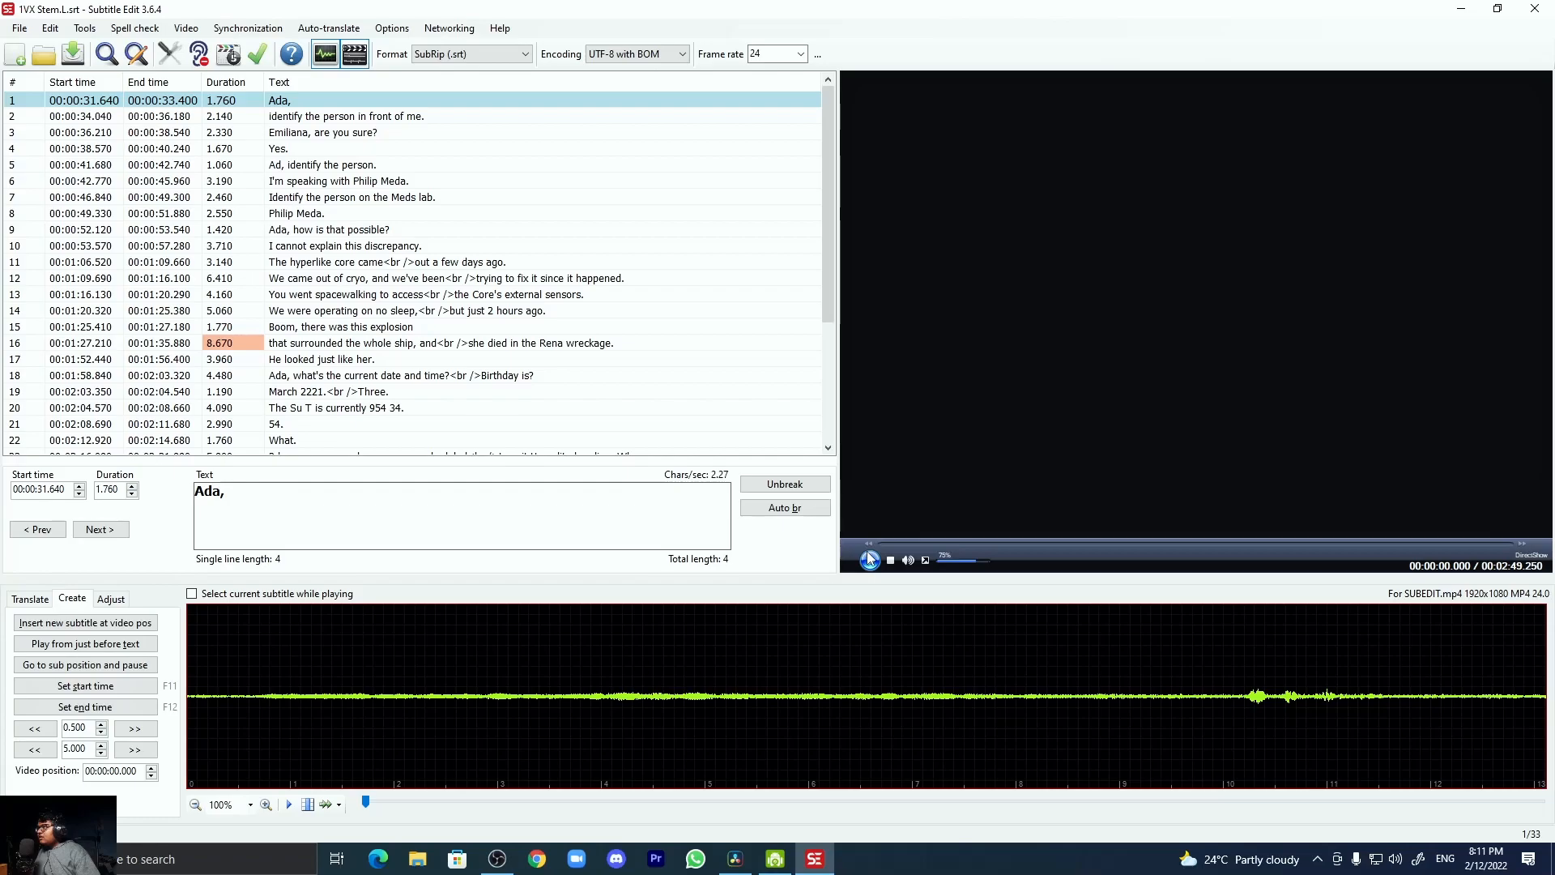
left_click(515, 54)
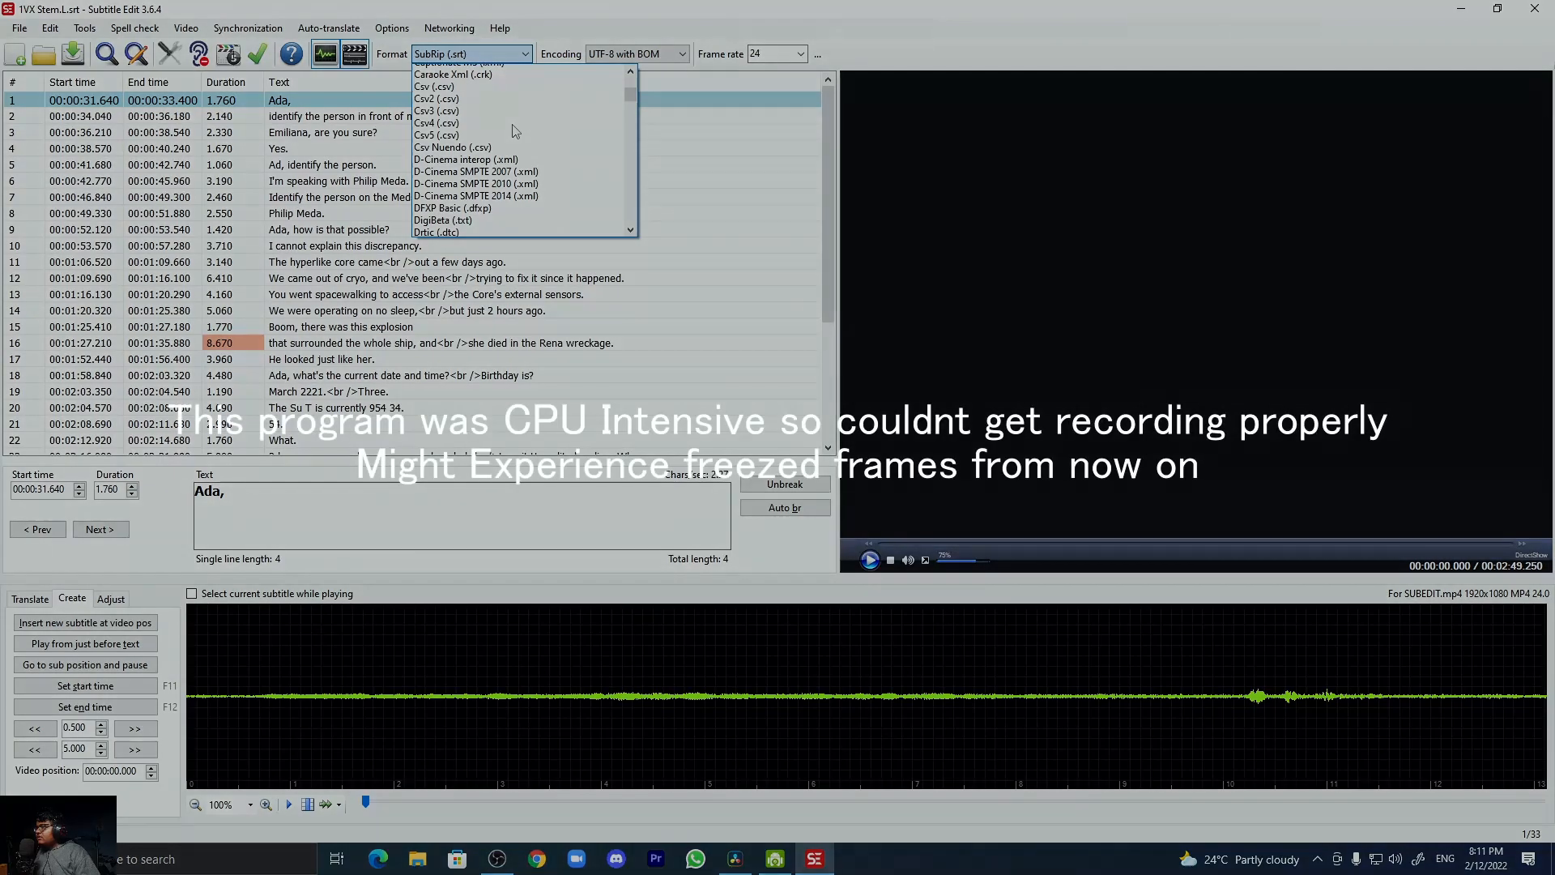
scroll(490, 118, "down", 2)
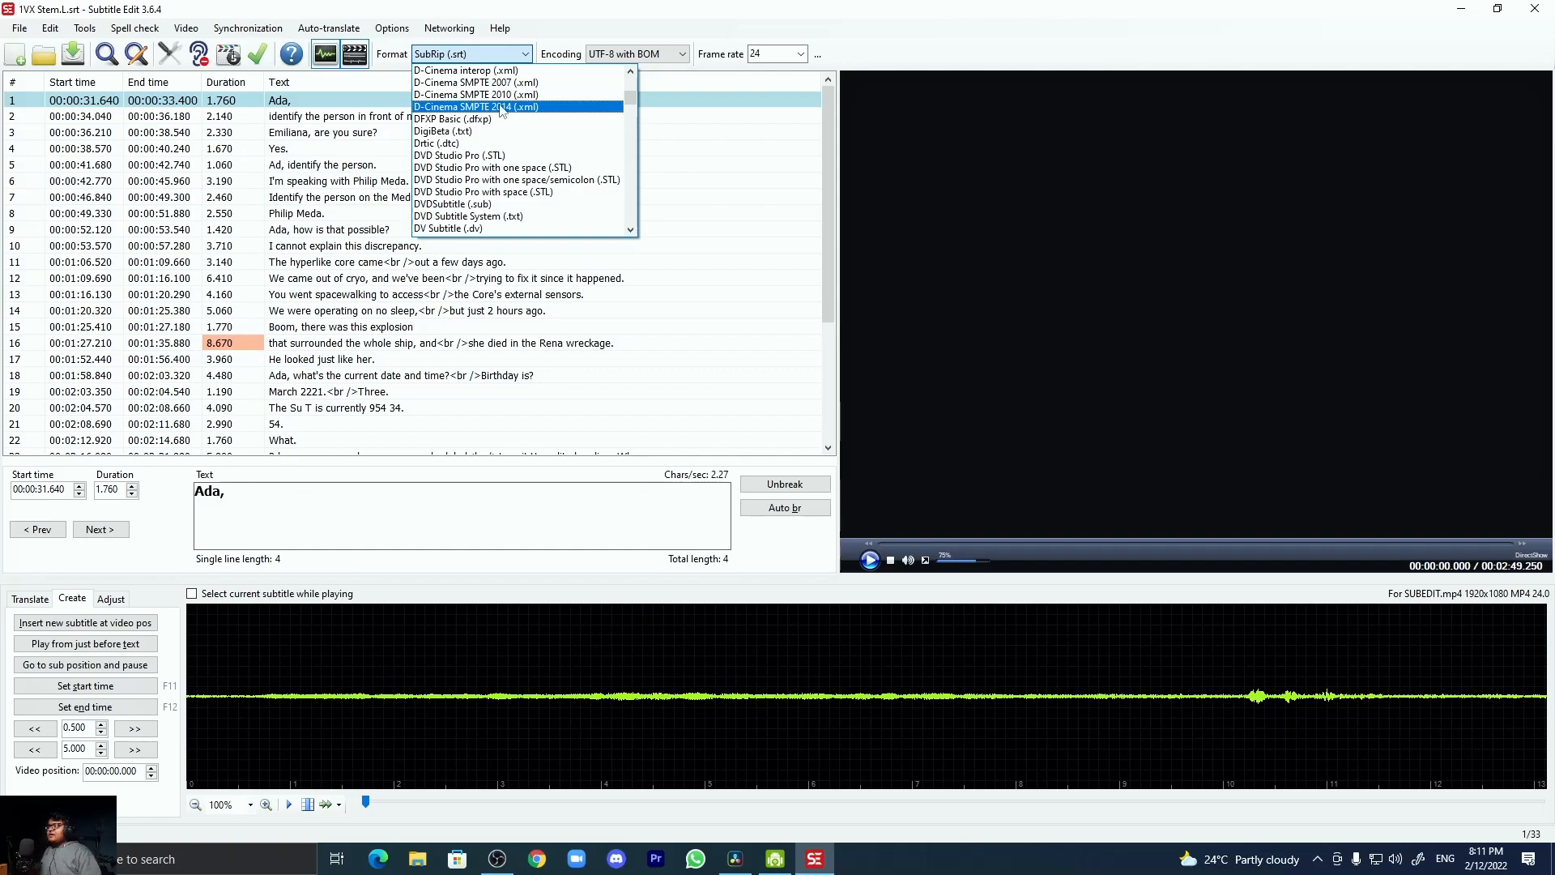
left_click(502, 107)
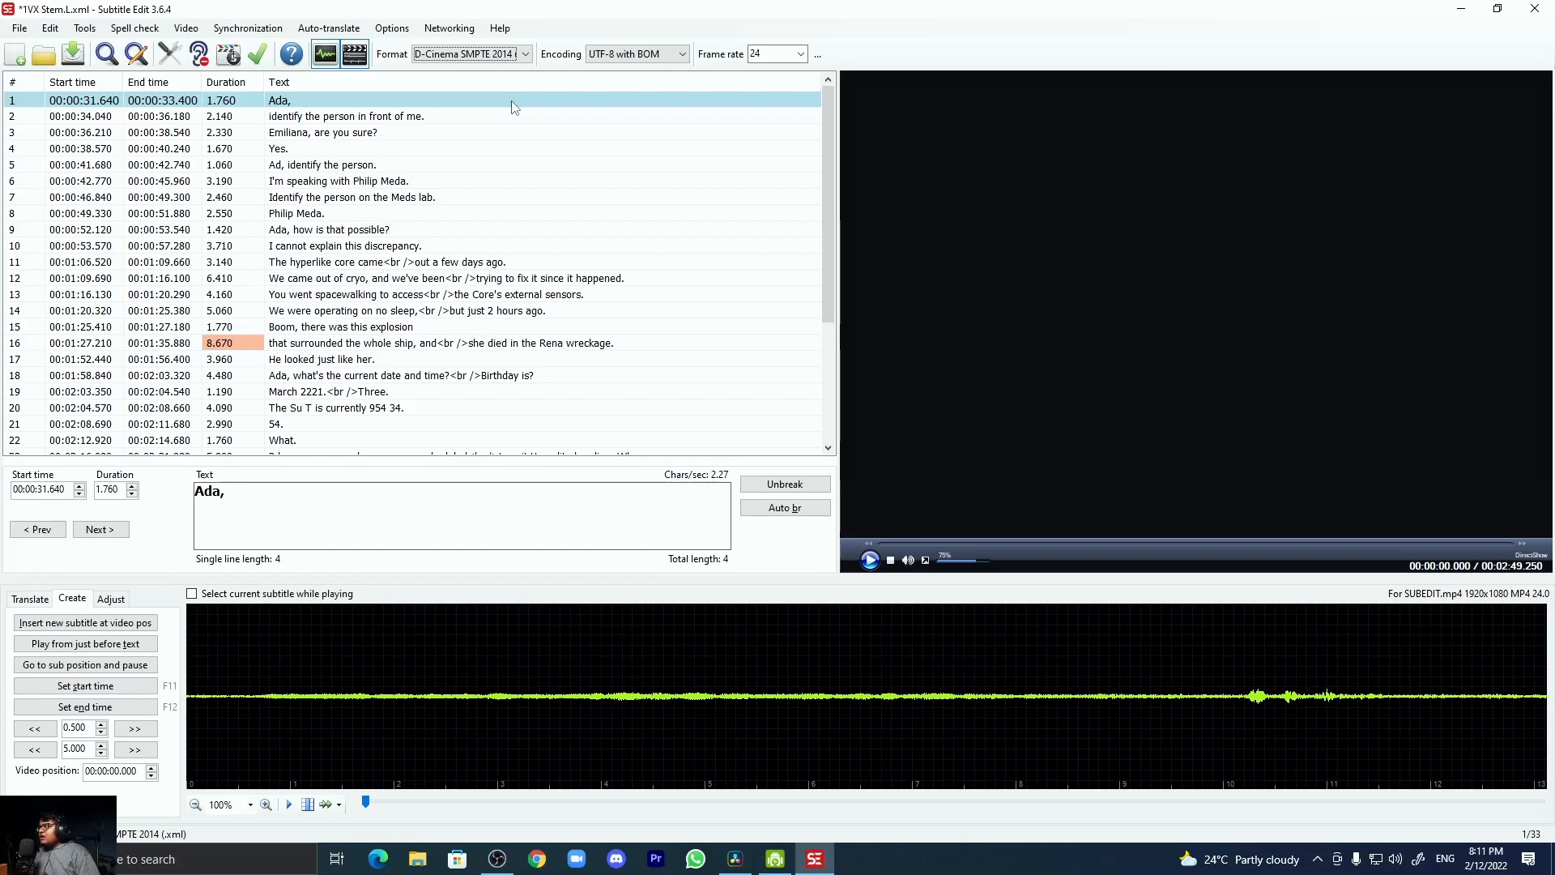
- Play the video from about 30 seconds to check the first subtitles' sync, and pause it
left_click(869, 561)
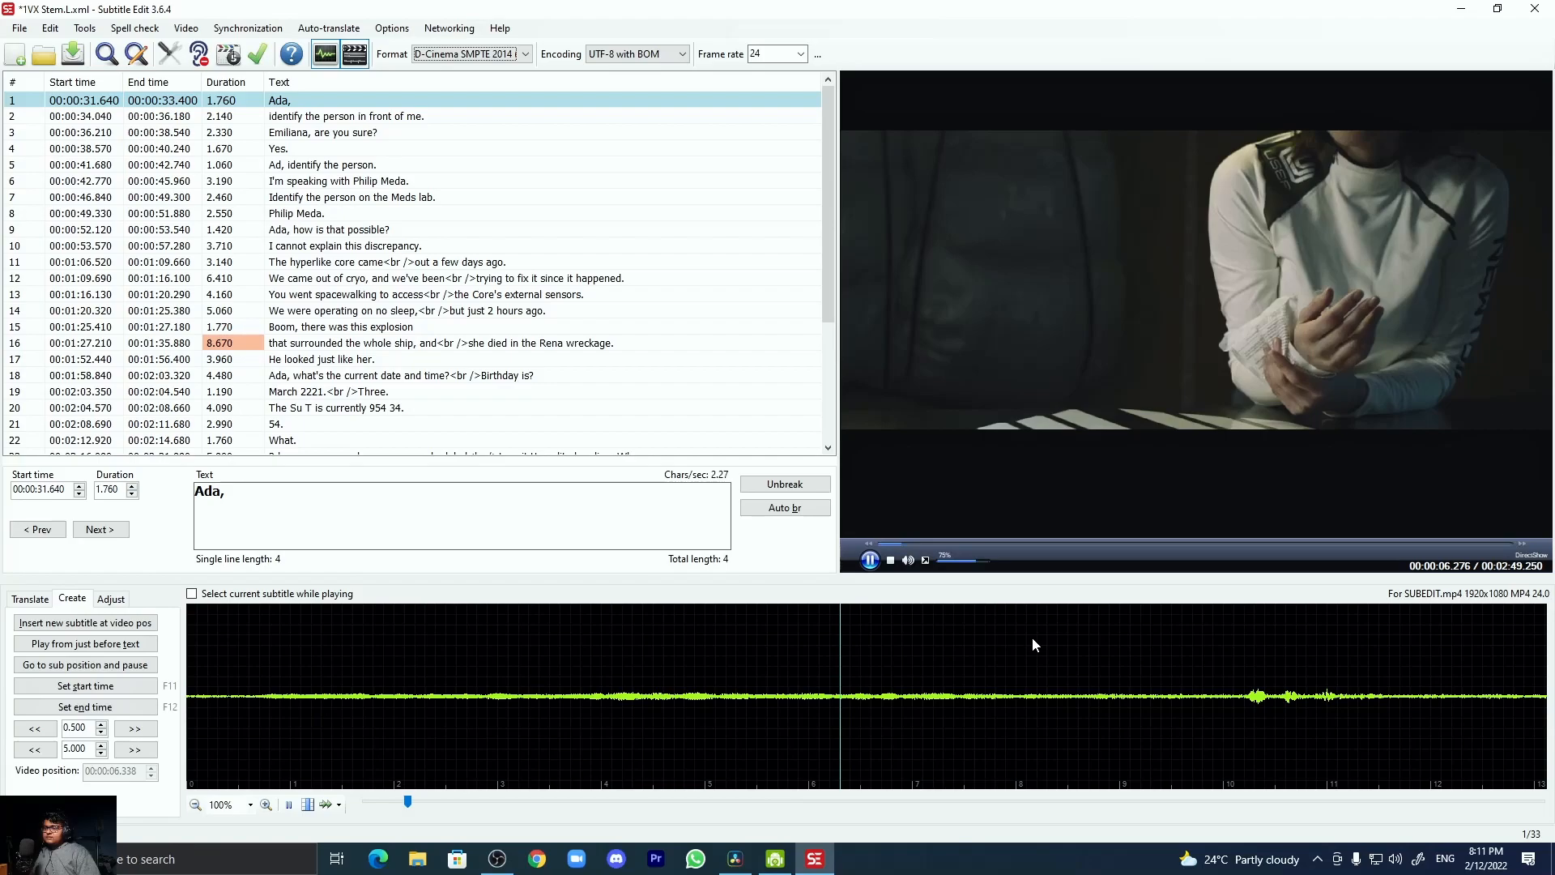
left_click(961, 543)
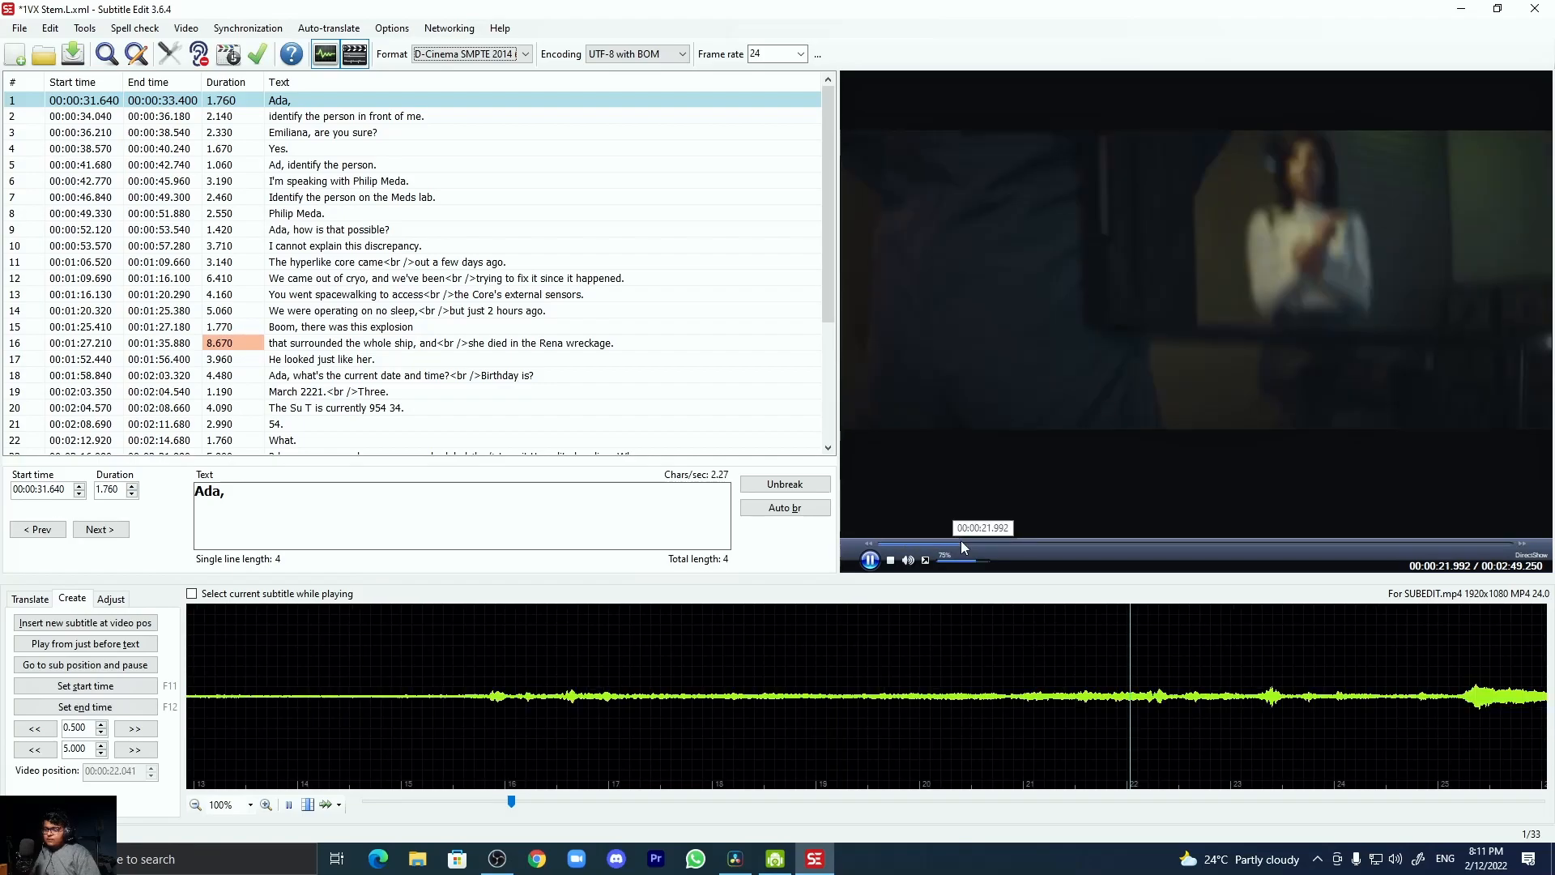
left_click(997, 543)
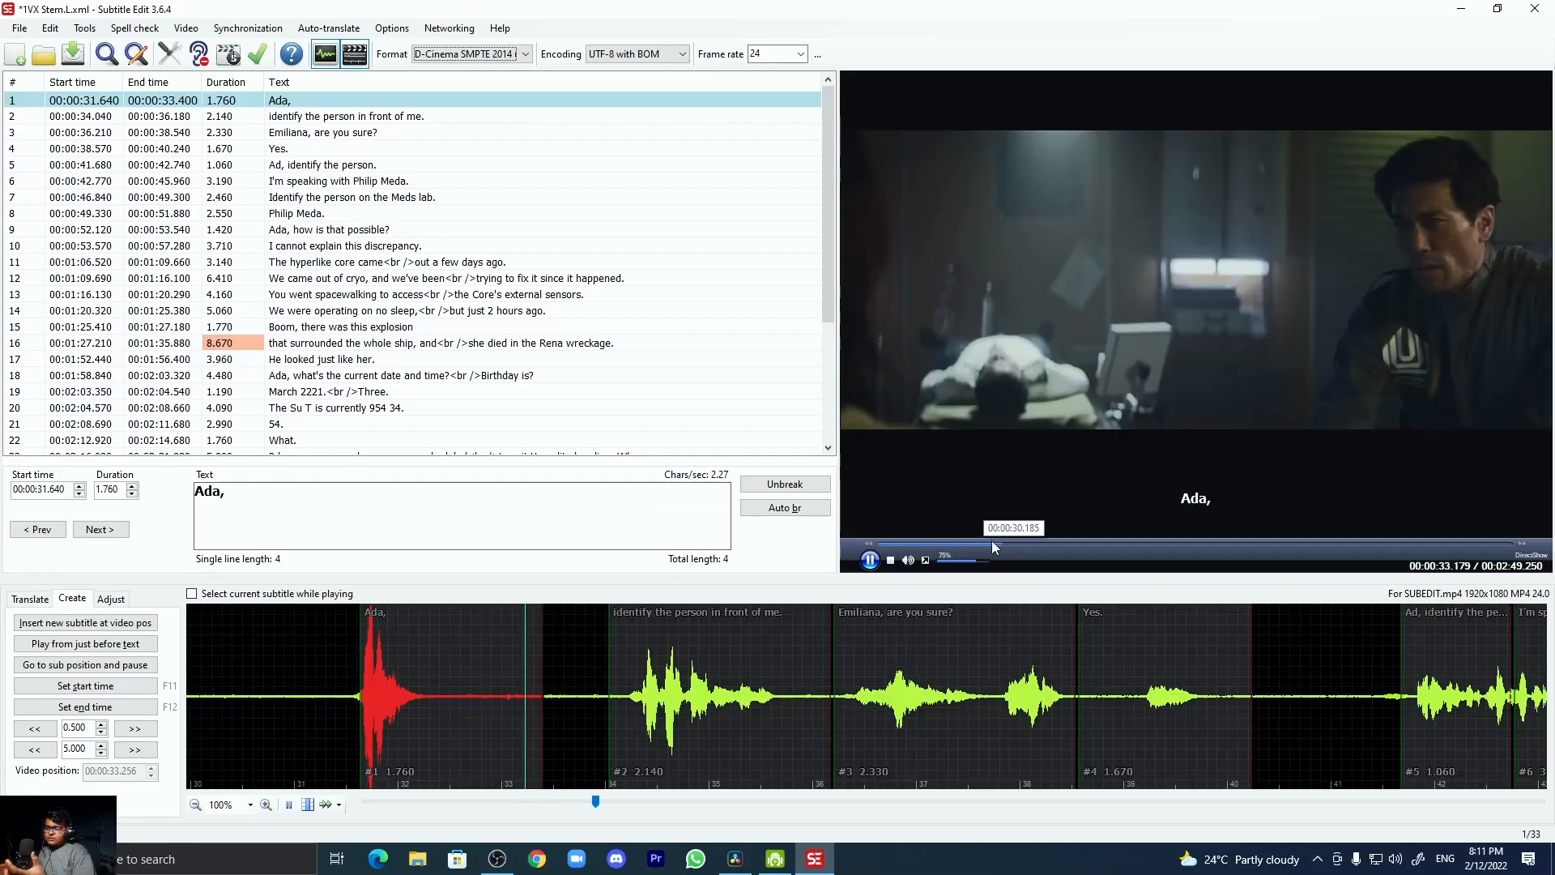
left_click(870, 566)
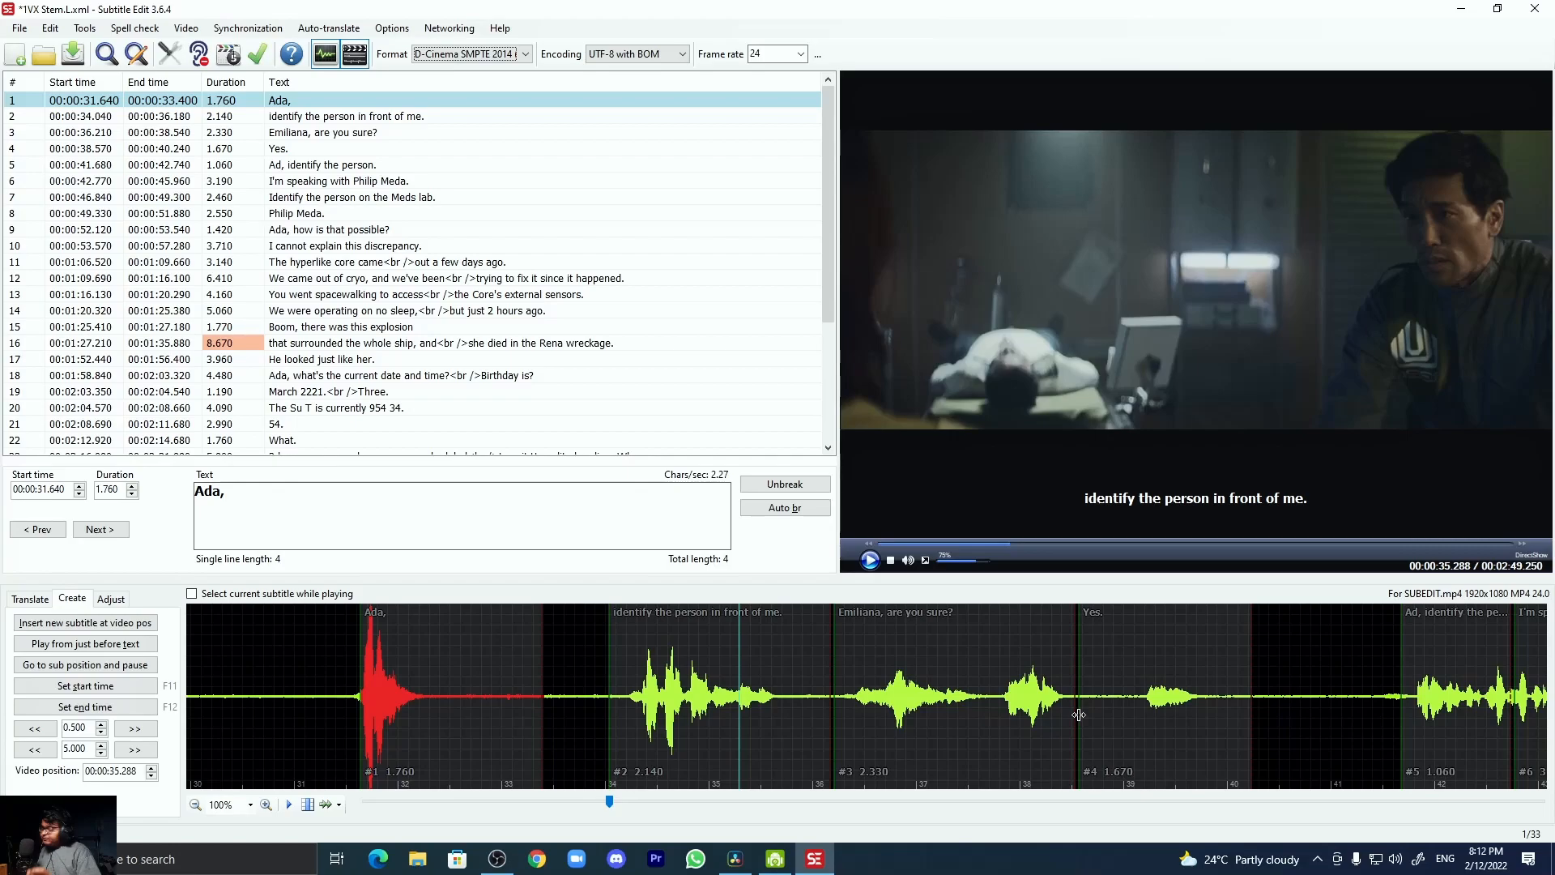
- Preview subtitle lines 16 and 8 at their positions in the video and waveform
left_click(218, 347)
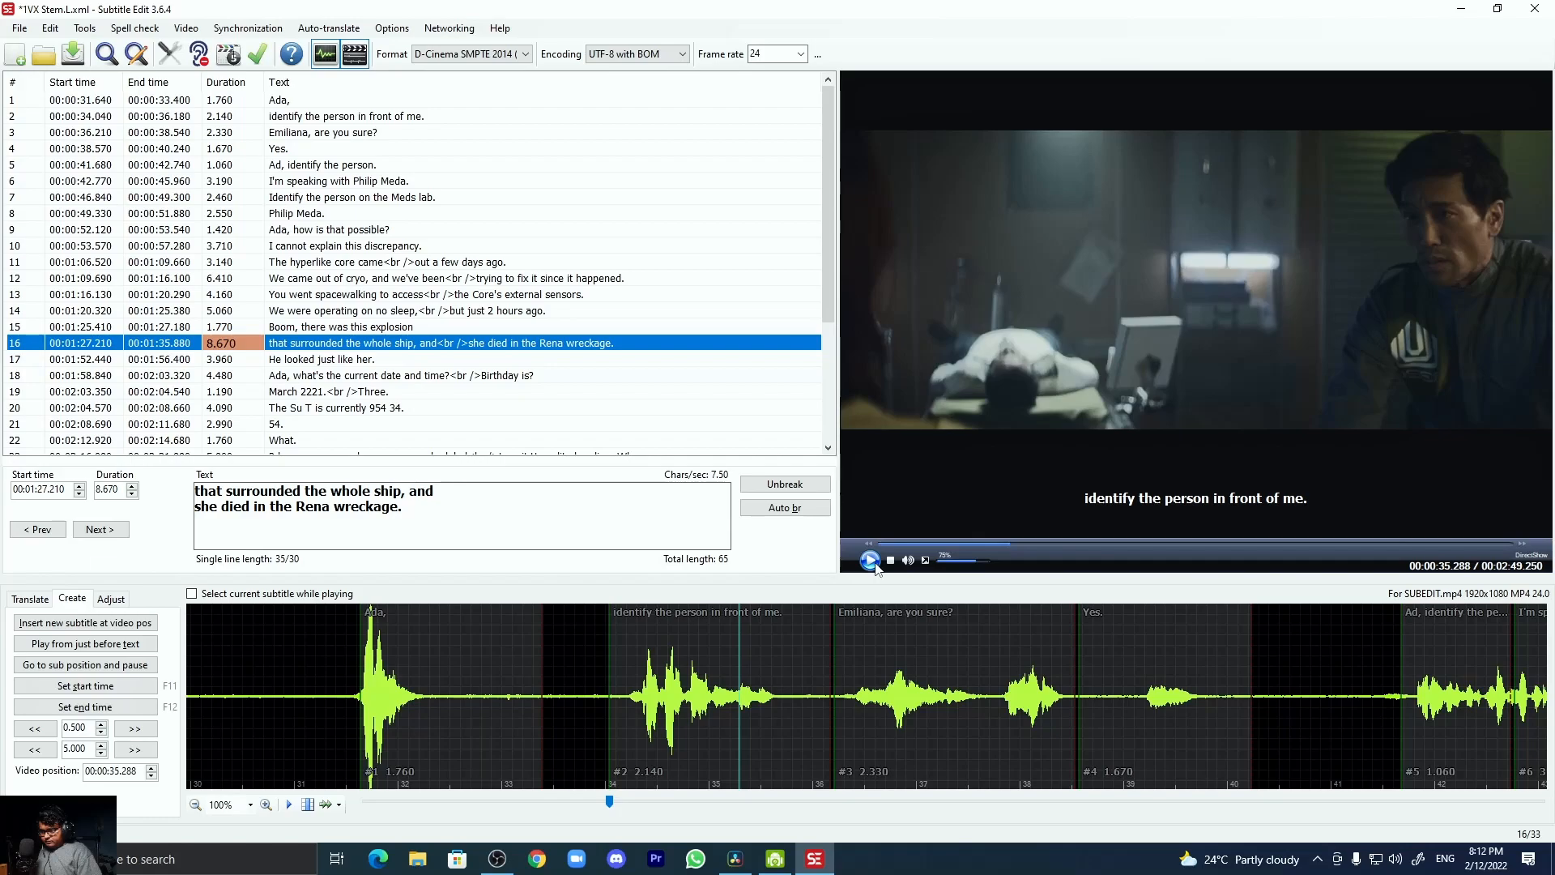
double_click(354, 347)
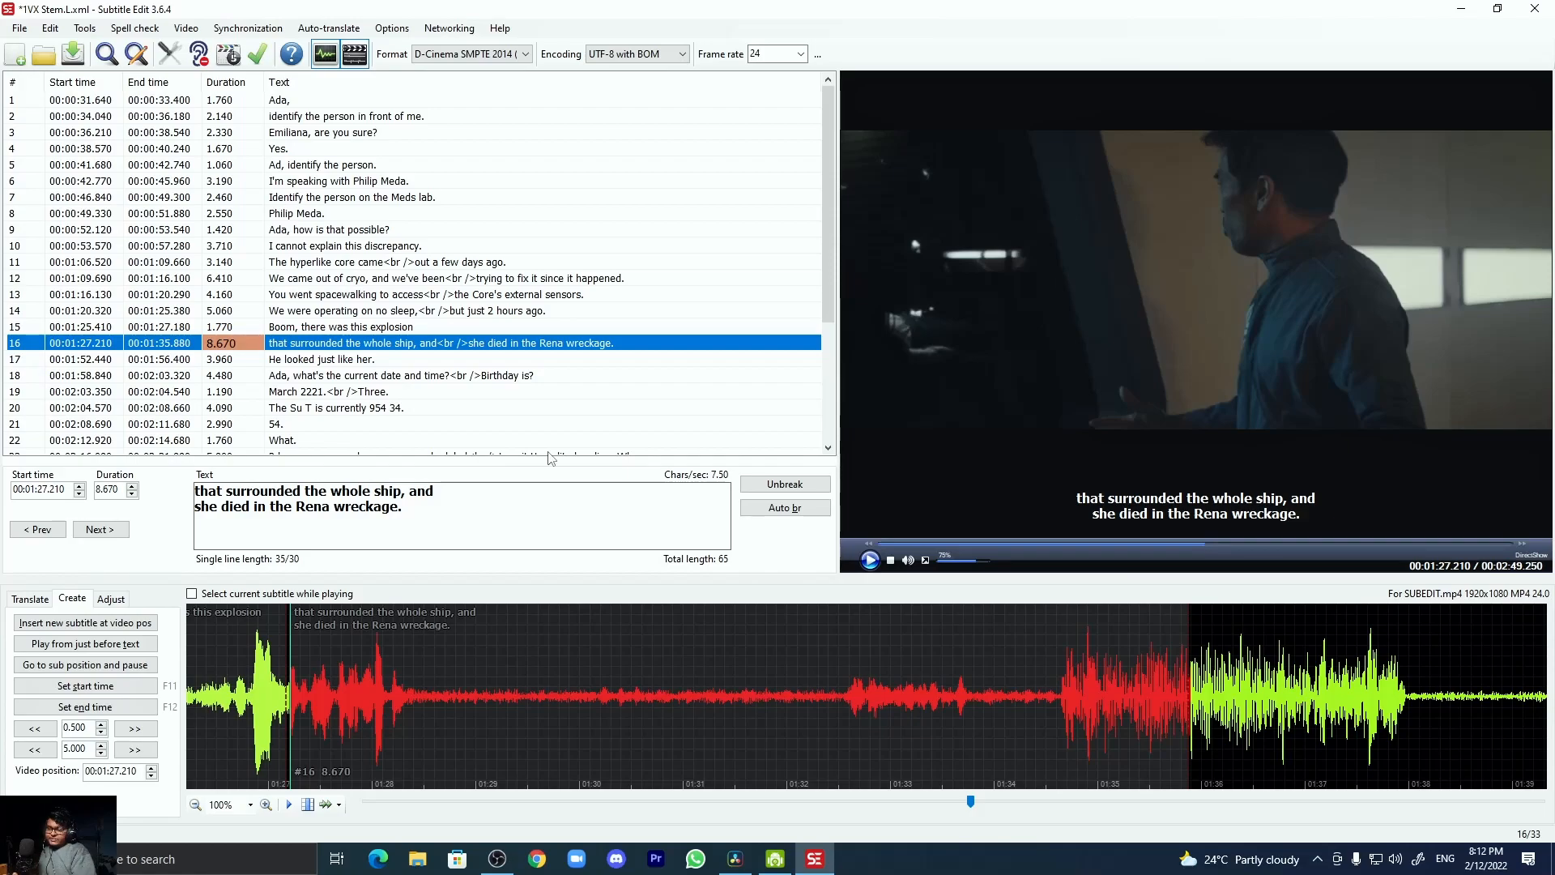
left_click(307, 217)
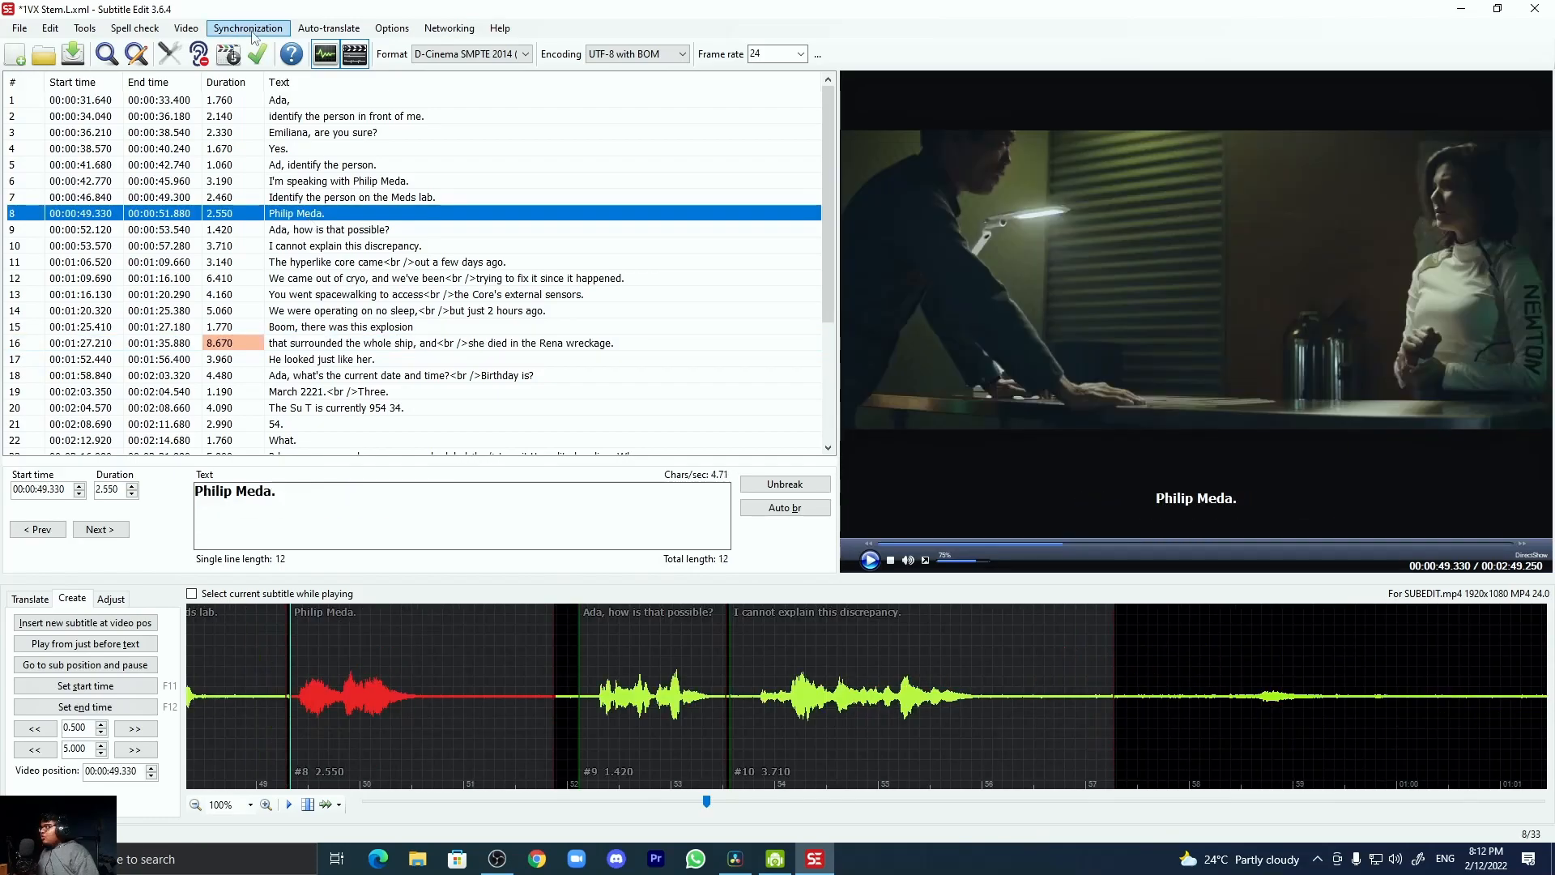
left_click(186, 27)
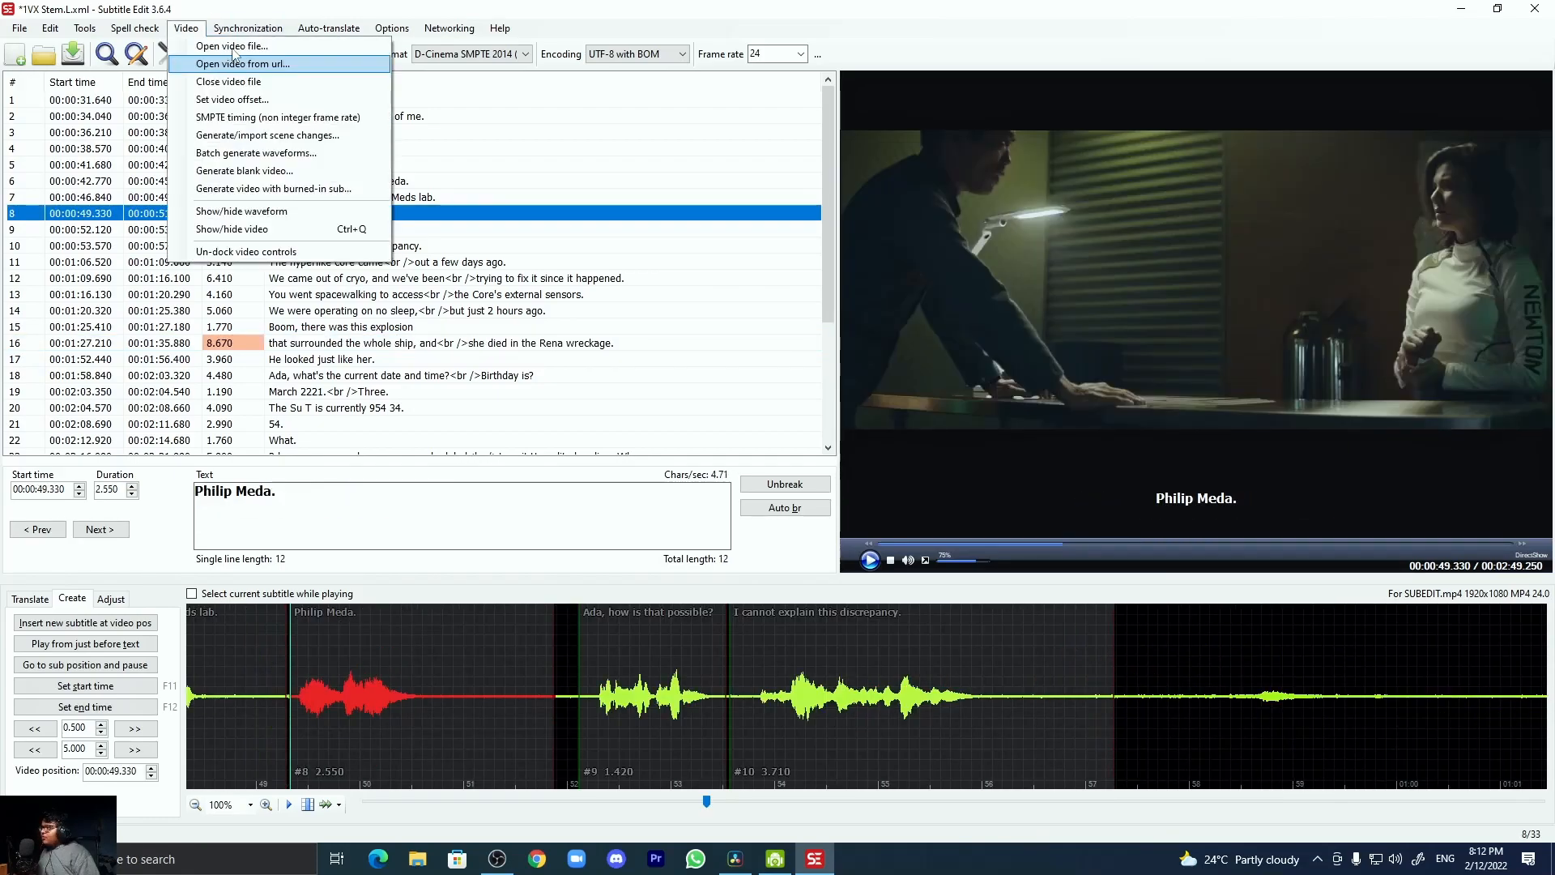
left_click(189, 25)
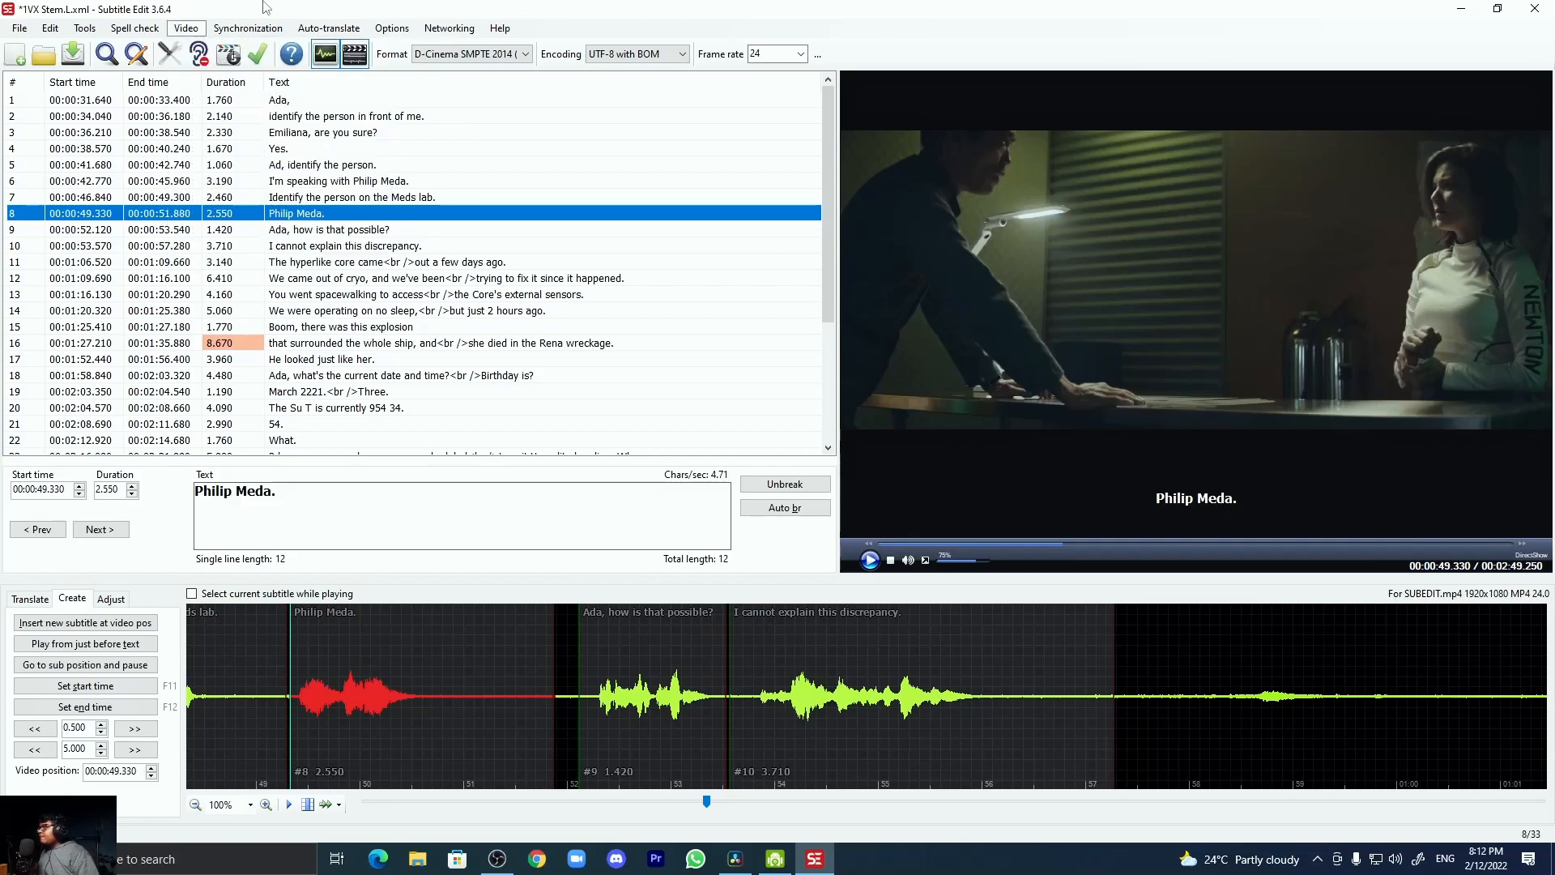
- In the D-Cinema SMPTE 2014 properties, generate a new subtitle ID and font URI, and set the issue date to the current time
left_click(19, 28)
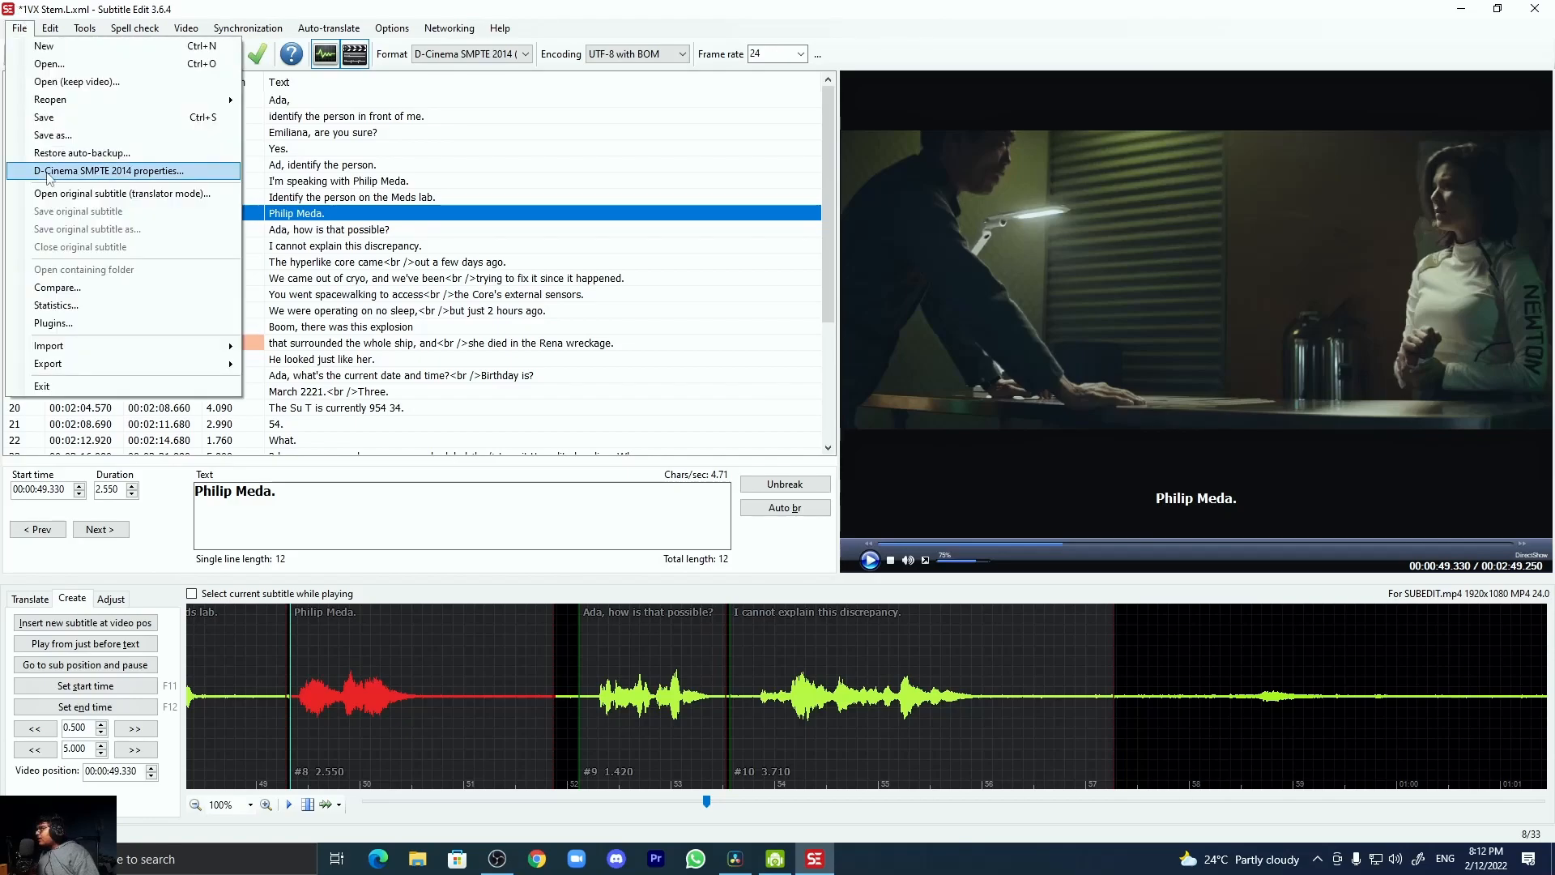
left_click(12, 31)
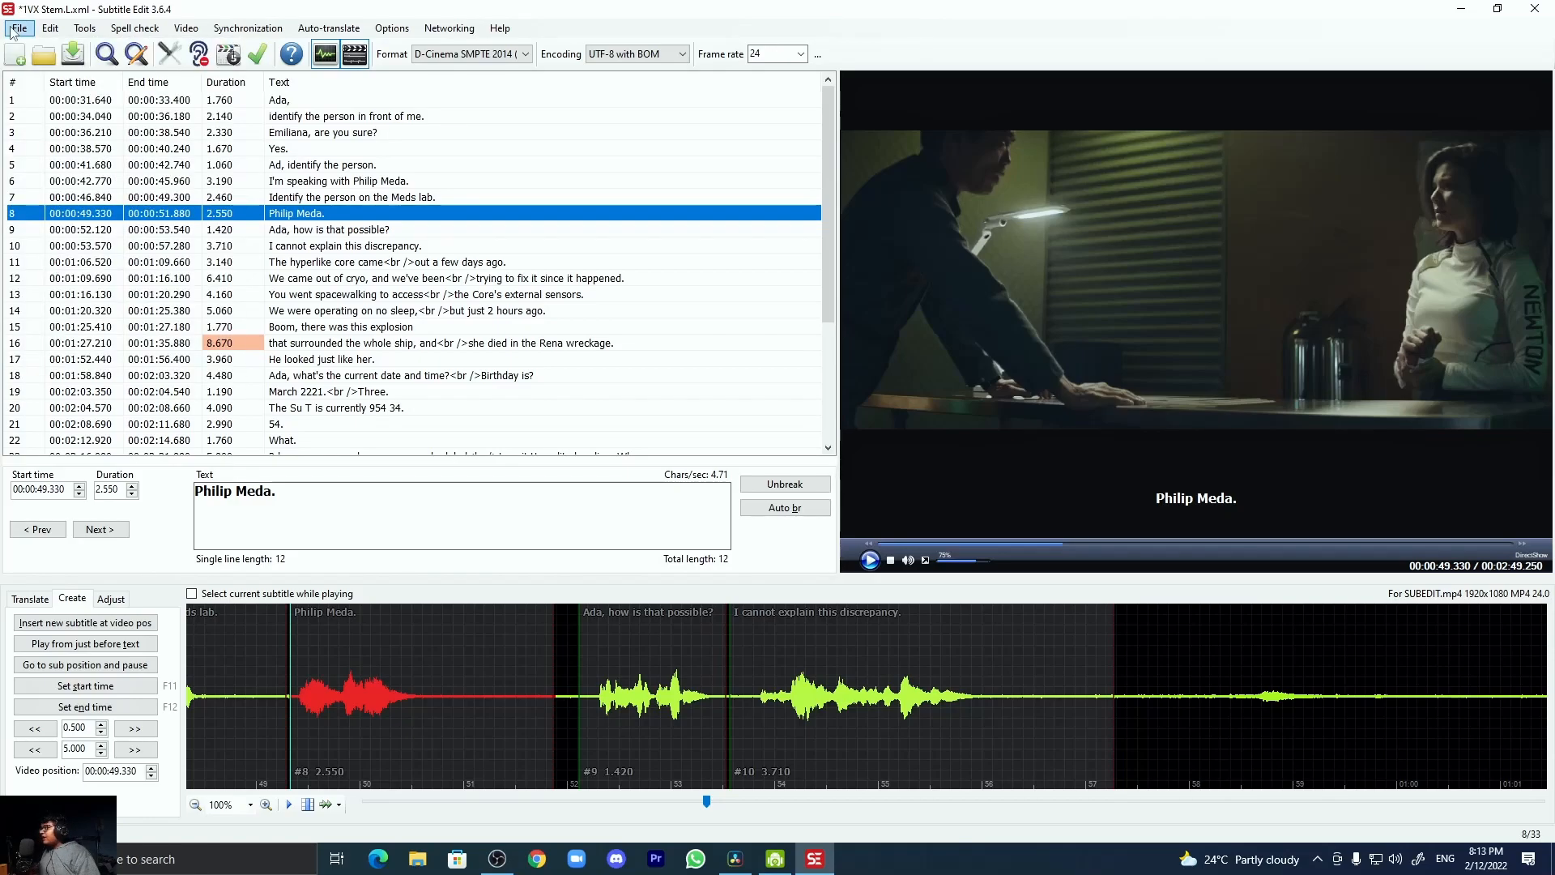
left_click(12, 30)
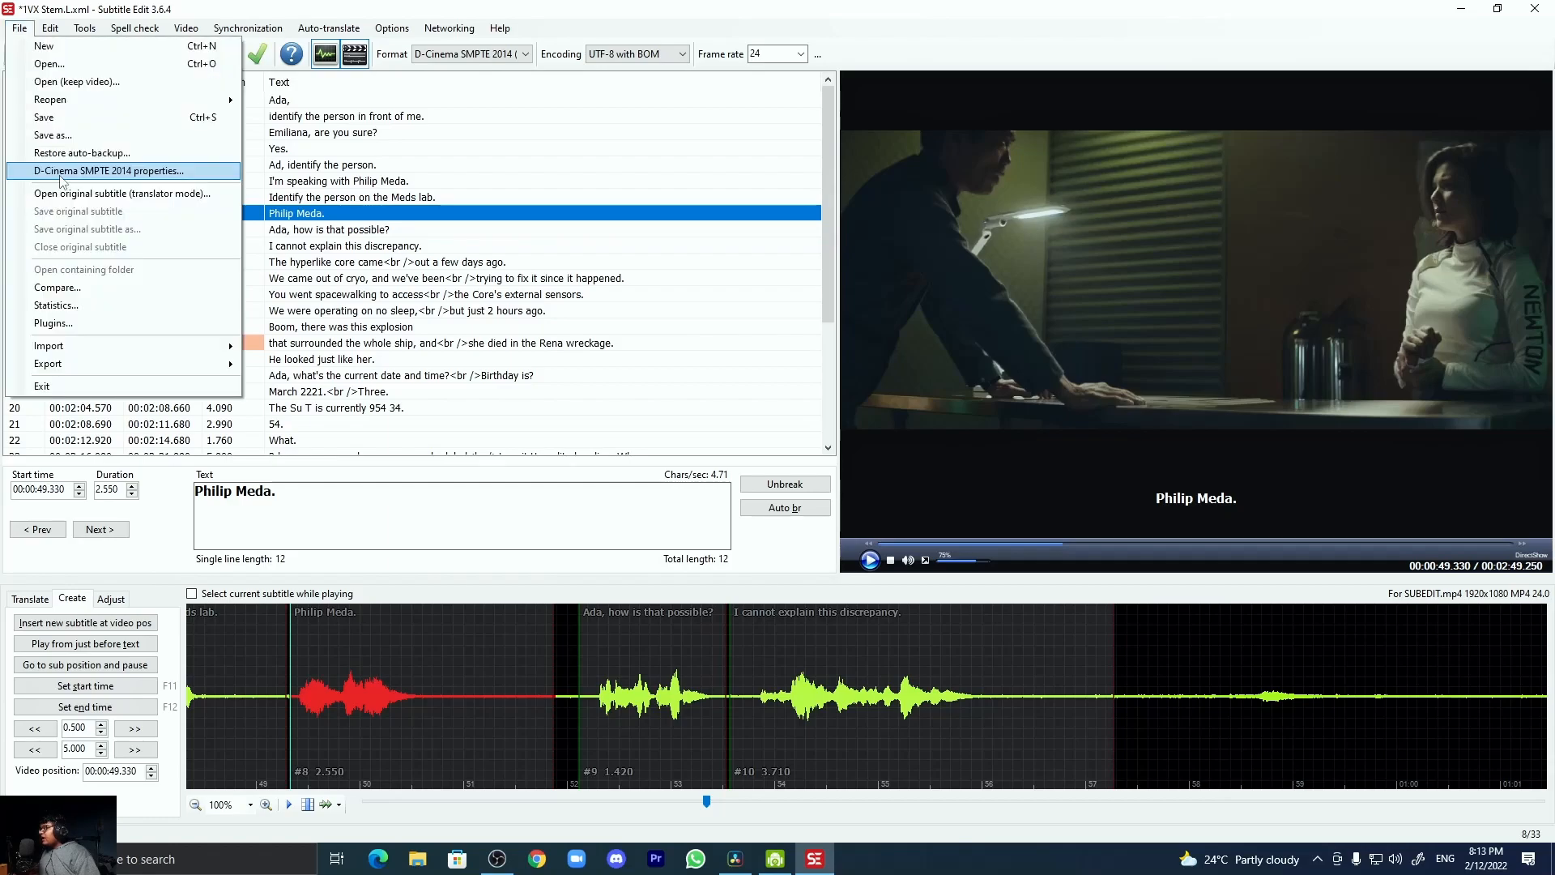
left_click(109, 171)
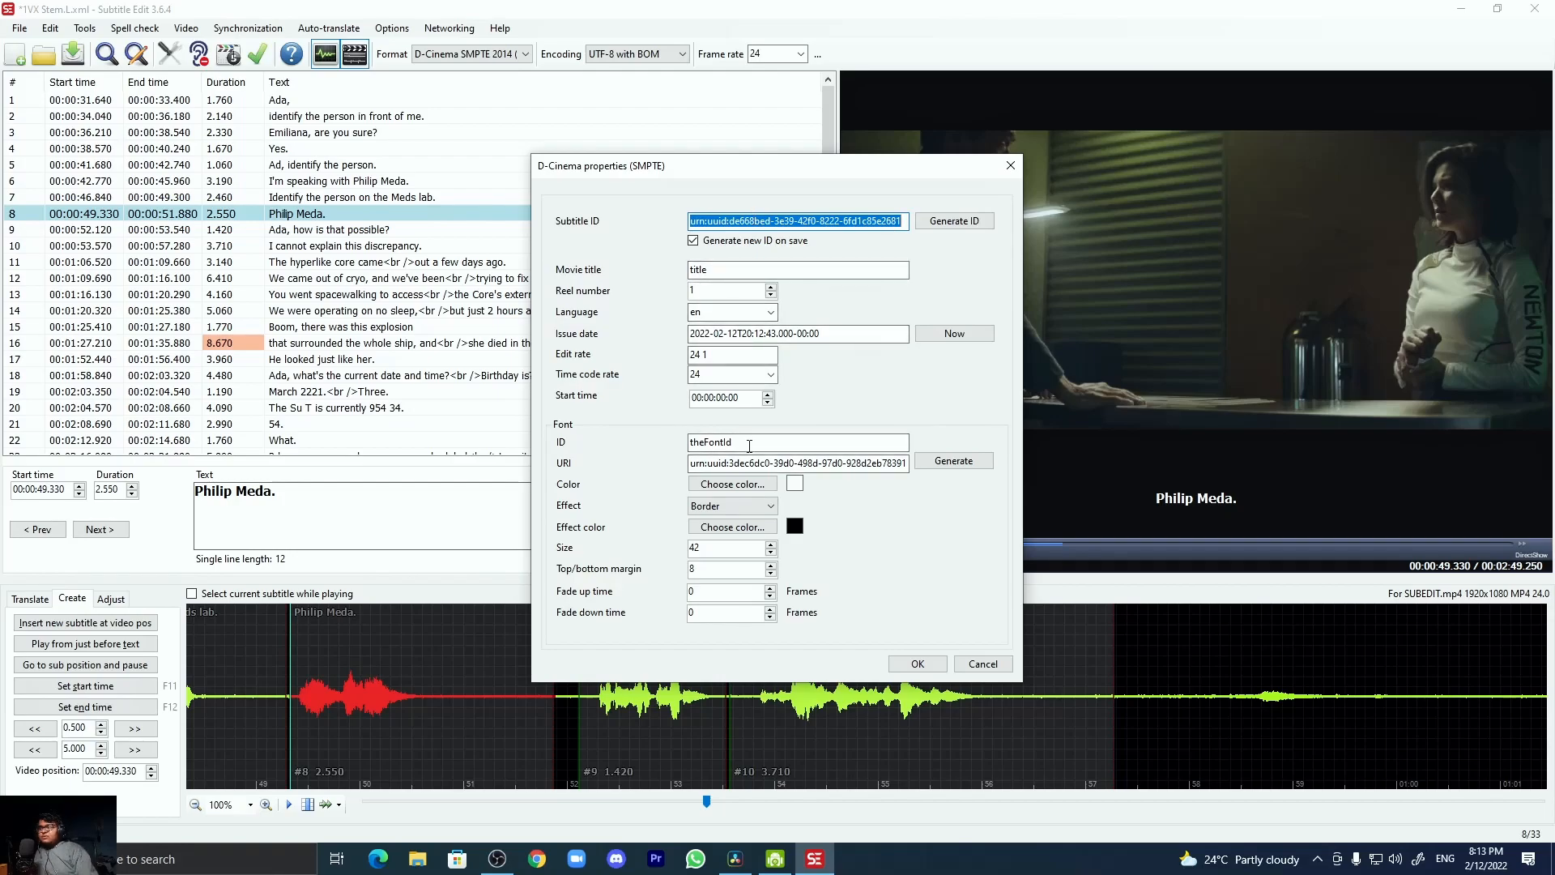
left_click_drag(729, 270, 682, 278)
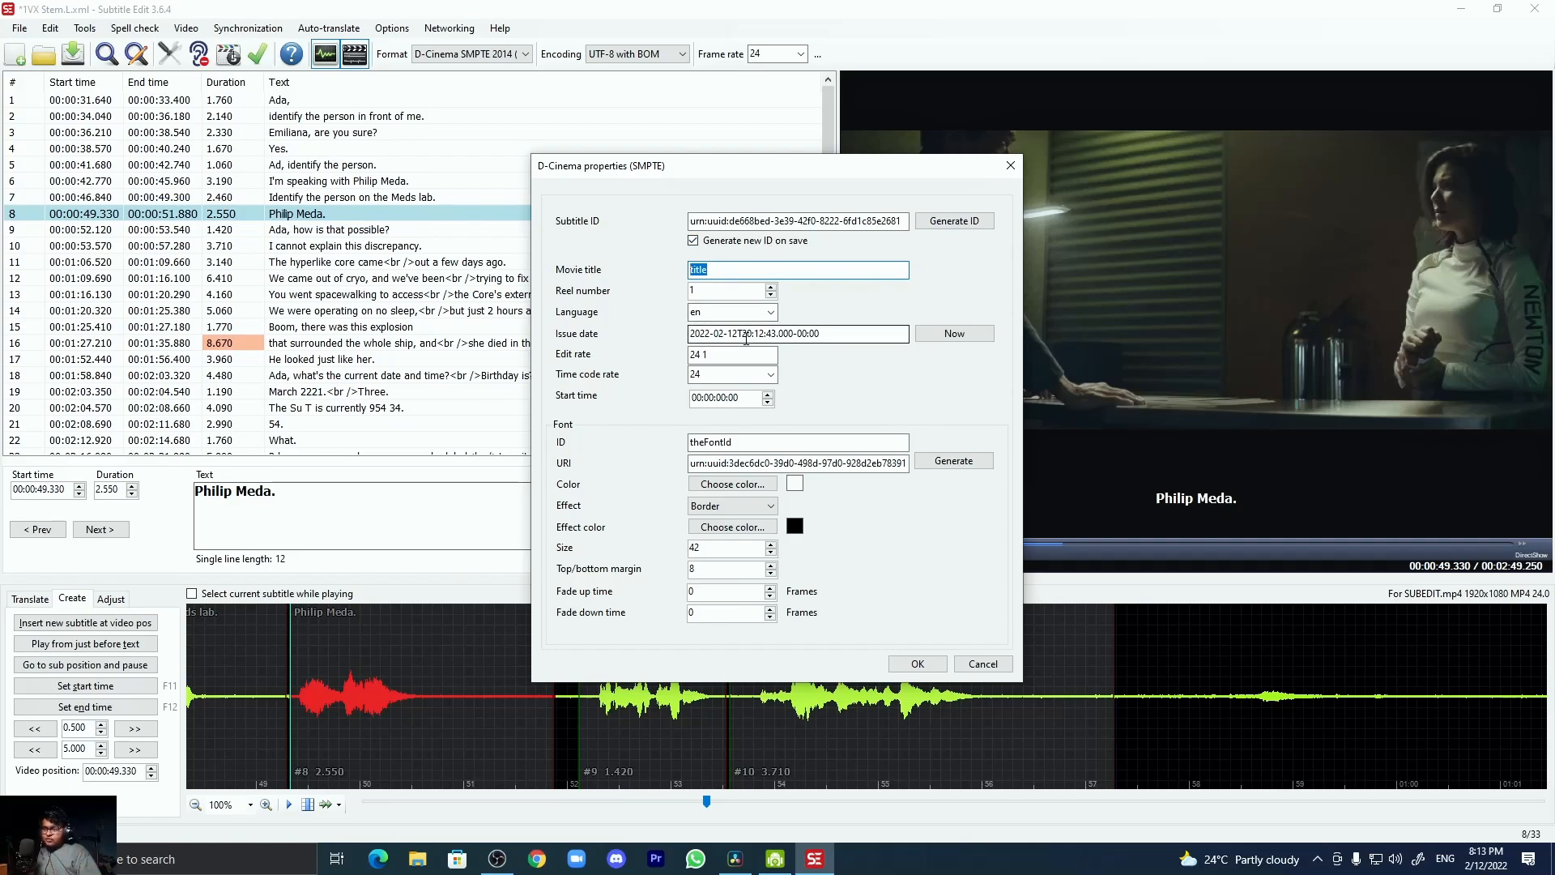
left_click(954, 220)
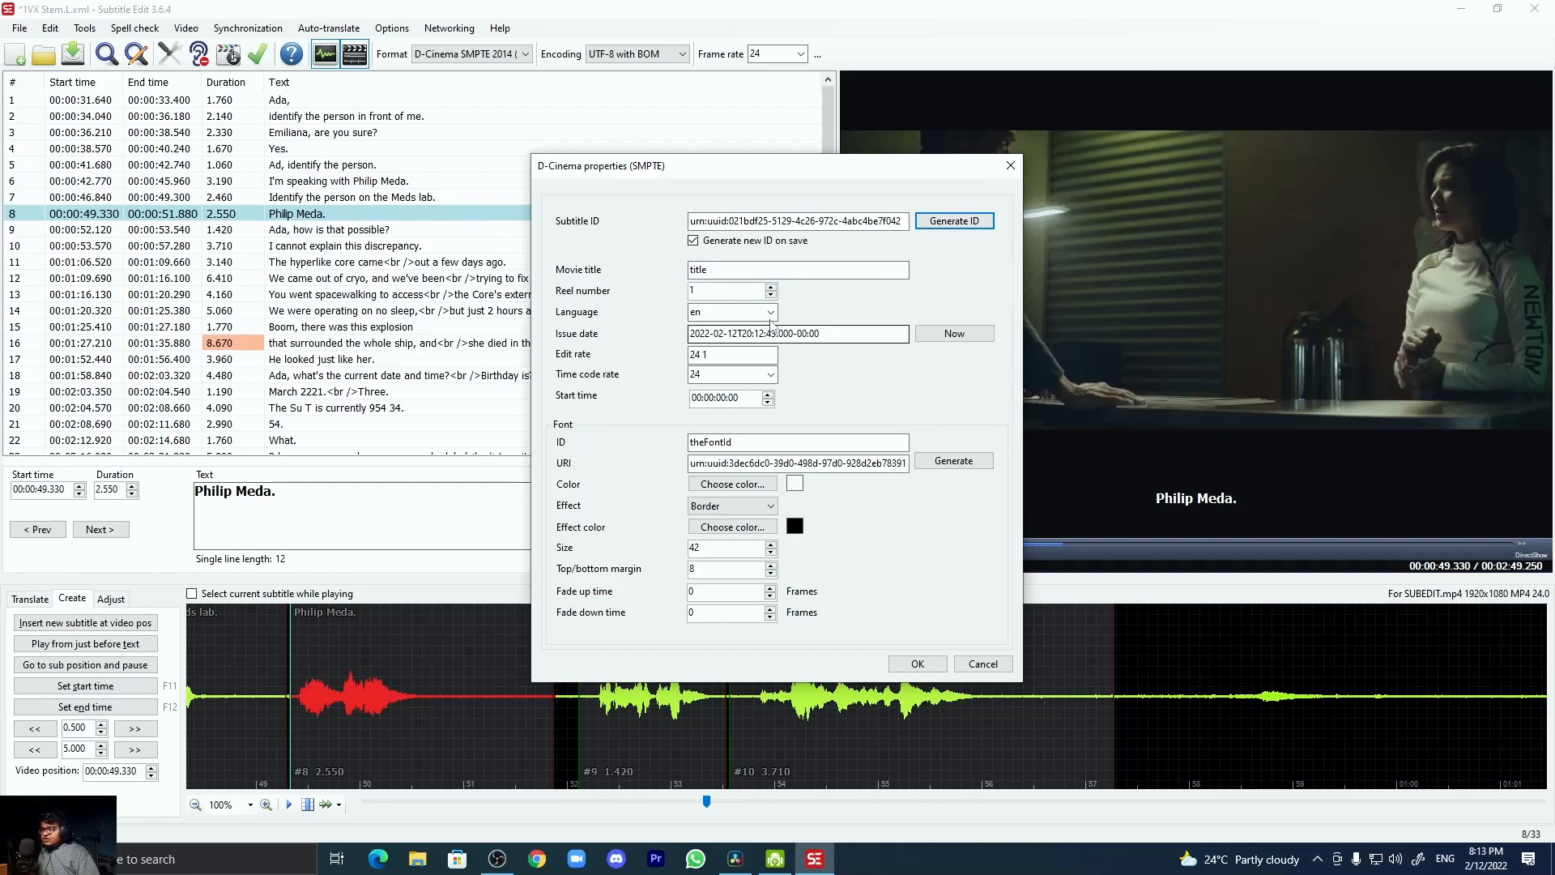
left_click(976, 333)
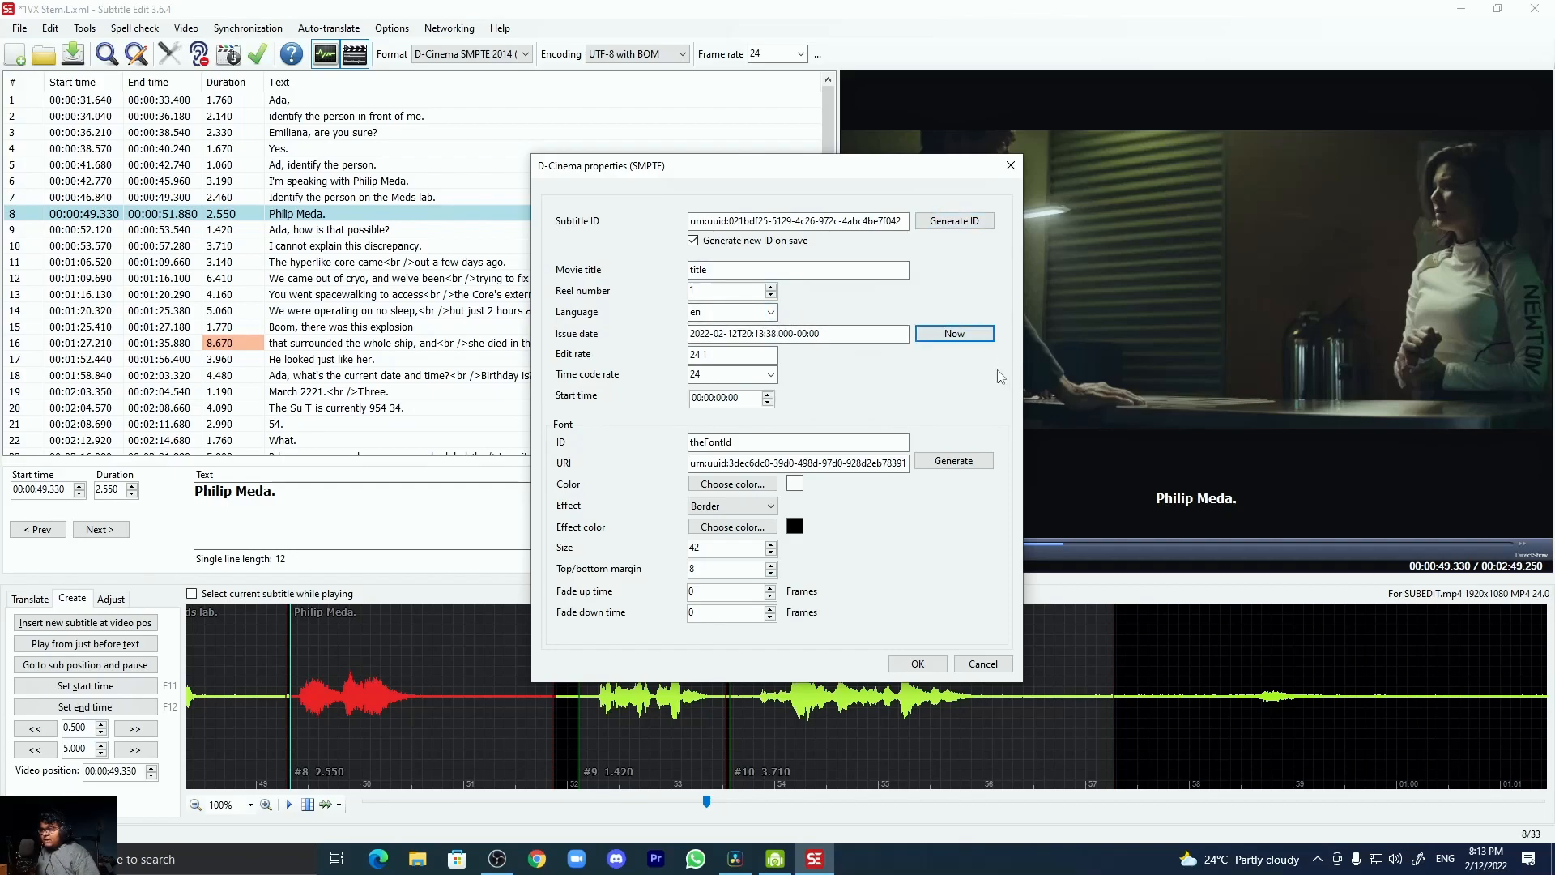
left_click(964, 461)
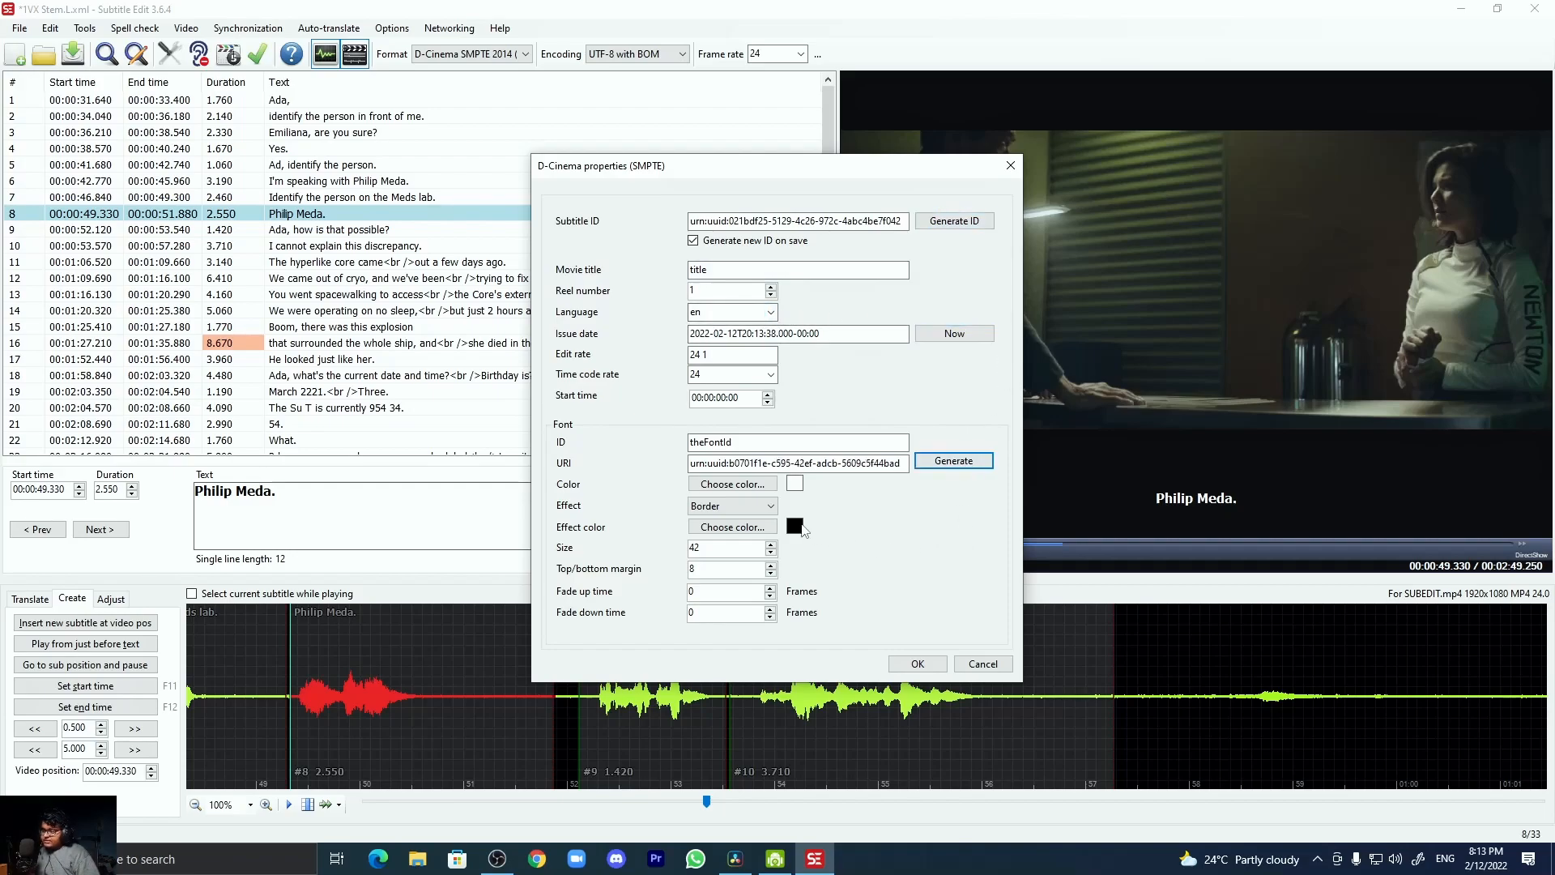
left_click(918, 664)
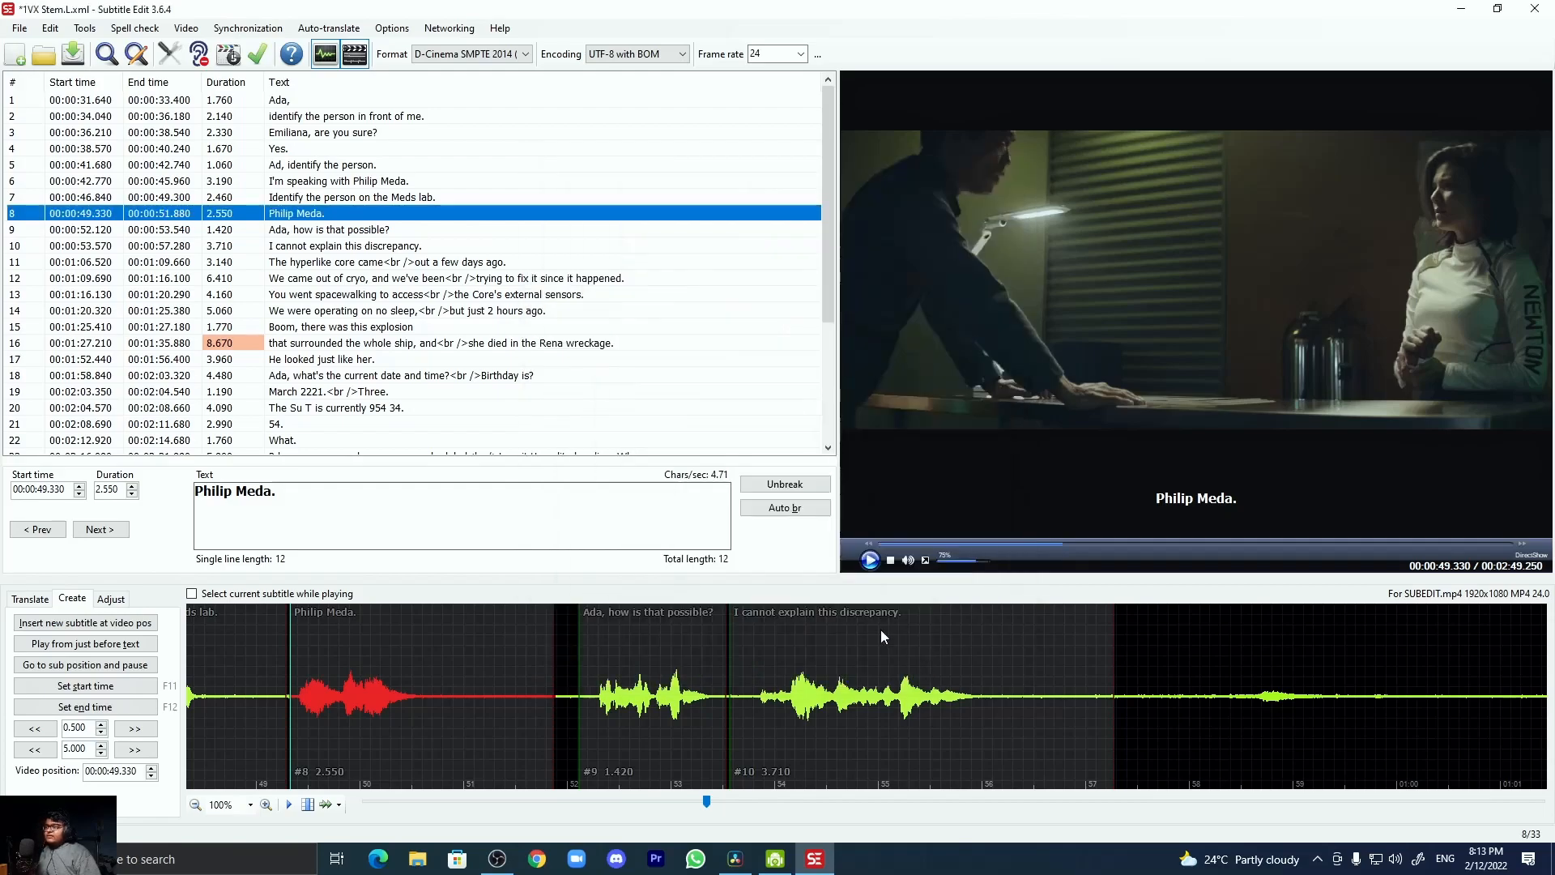
- Start the D-Cinema SMPTE 2014 export and preview the first subtitle line at 1920x1080
left_click(20, 28)
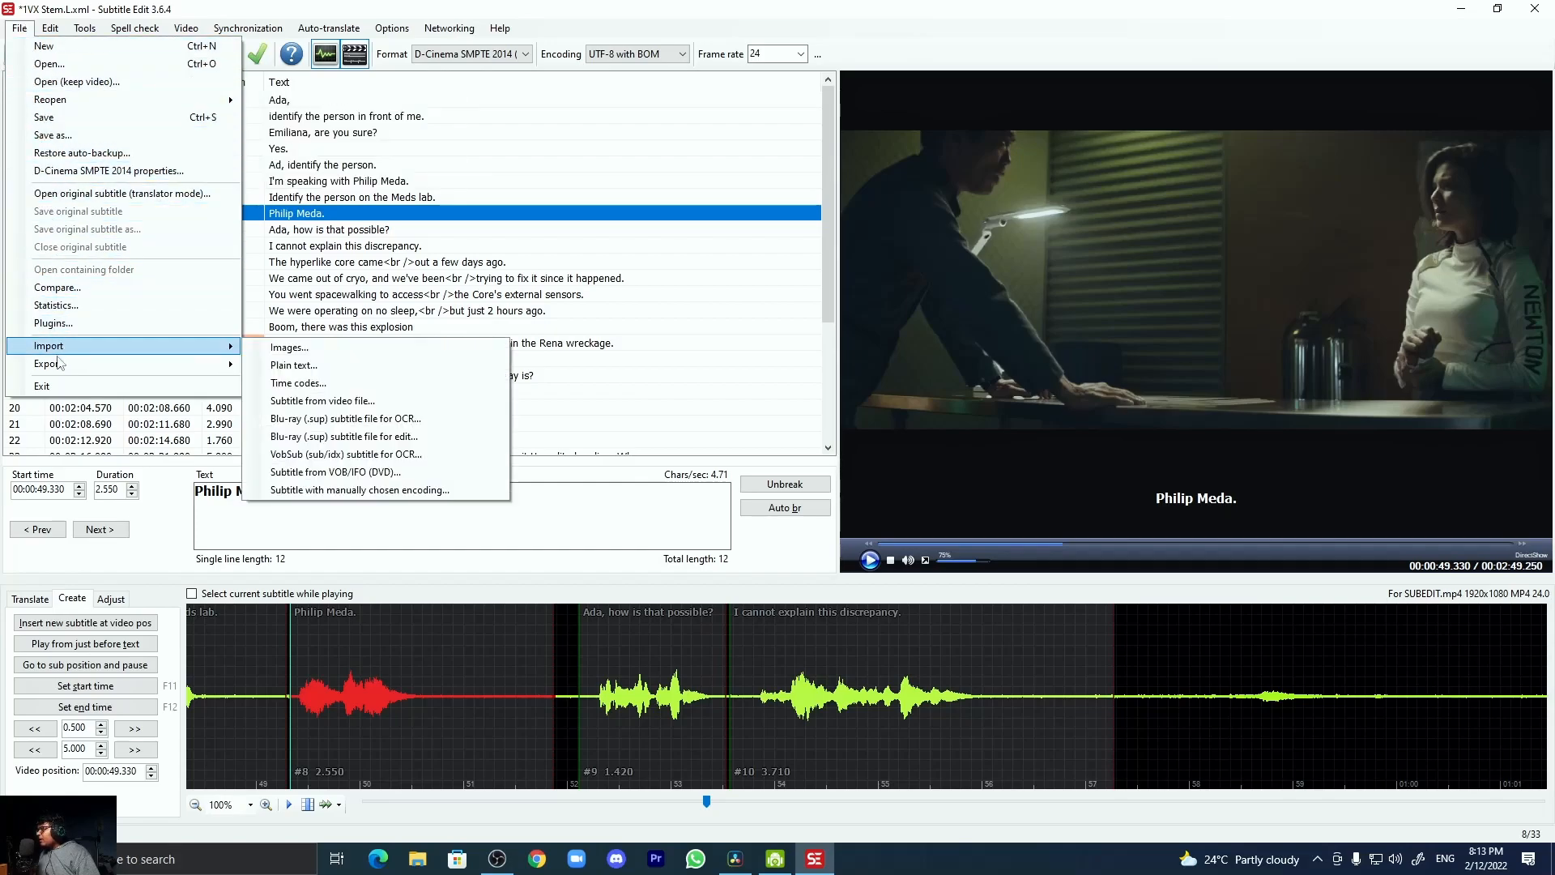
mouse_move(143, 373)
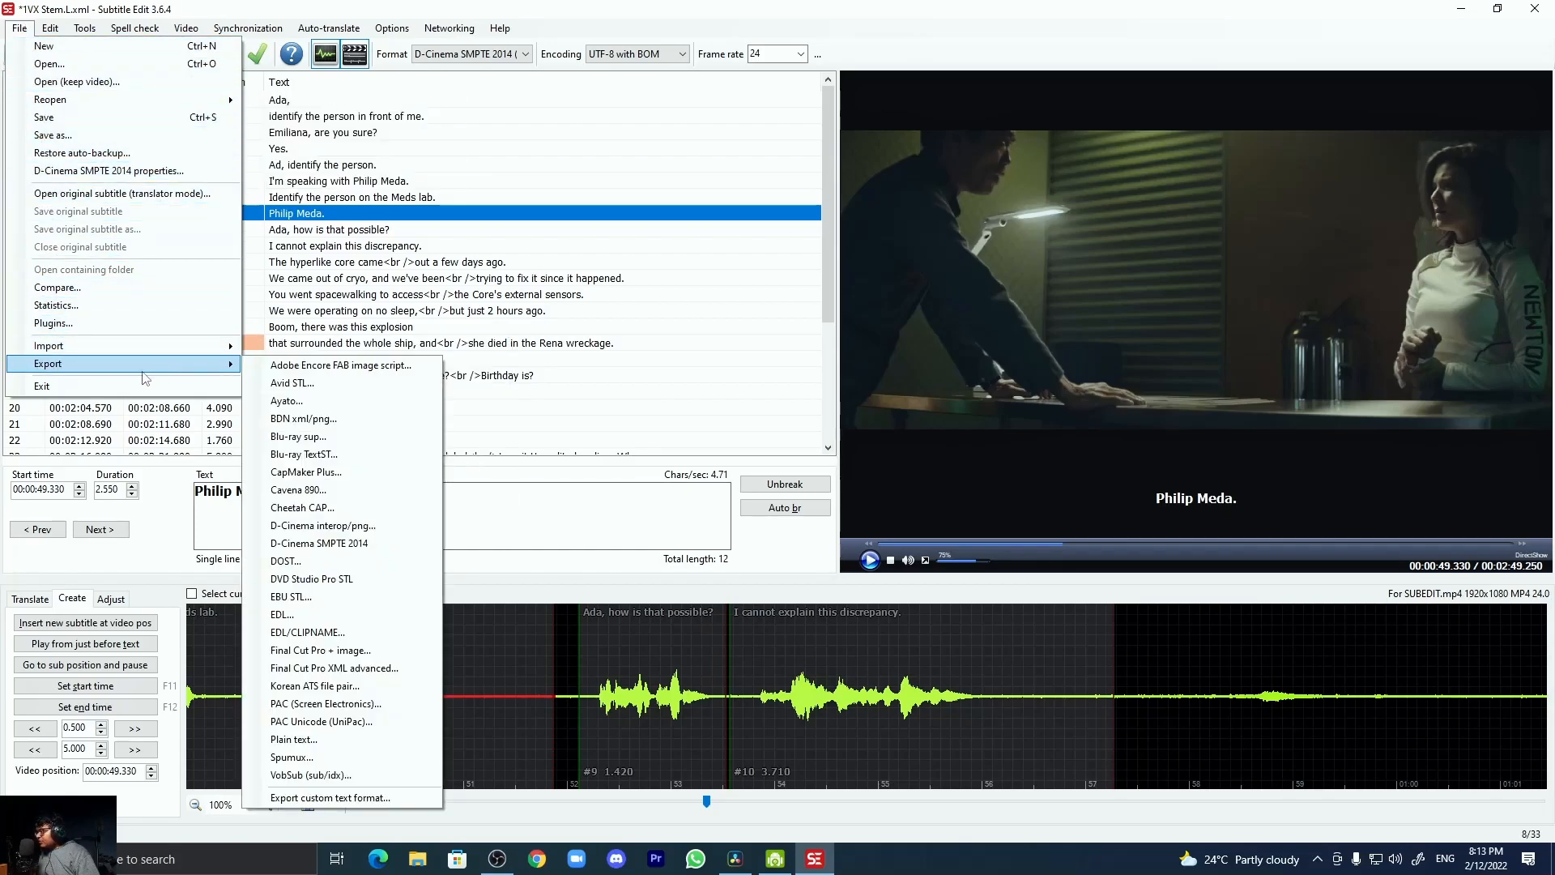
left_click(316, 545)
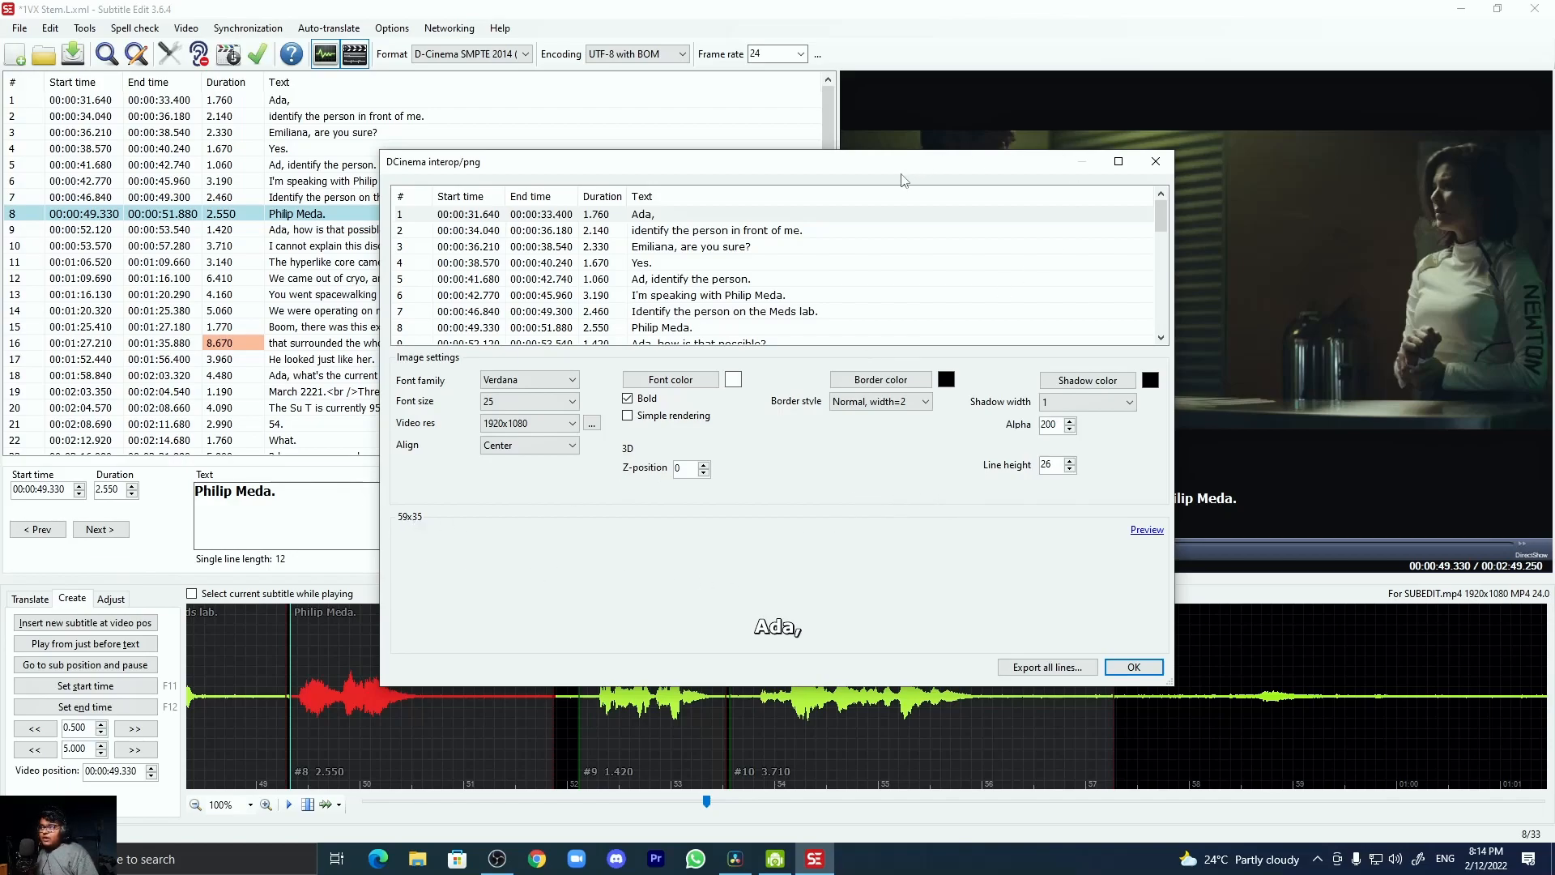
left_click_drag(901, 169, 637, 152)
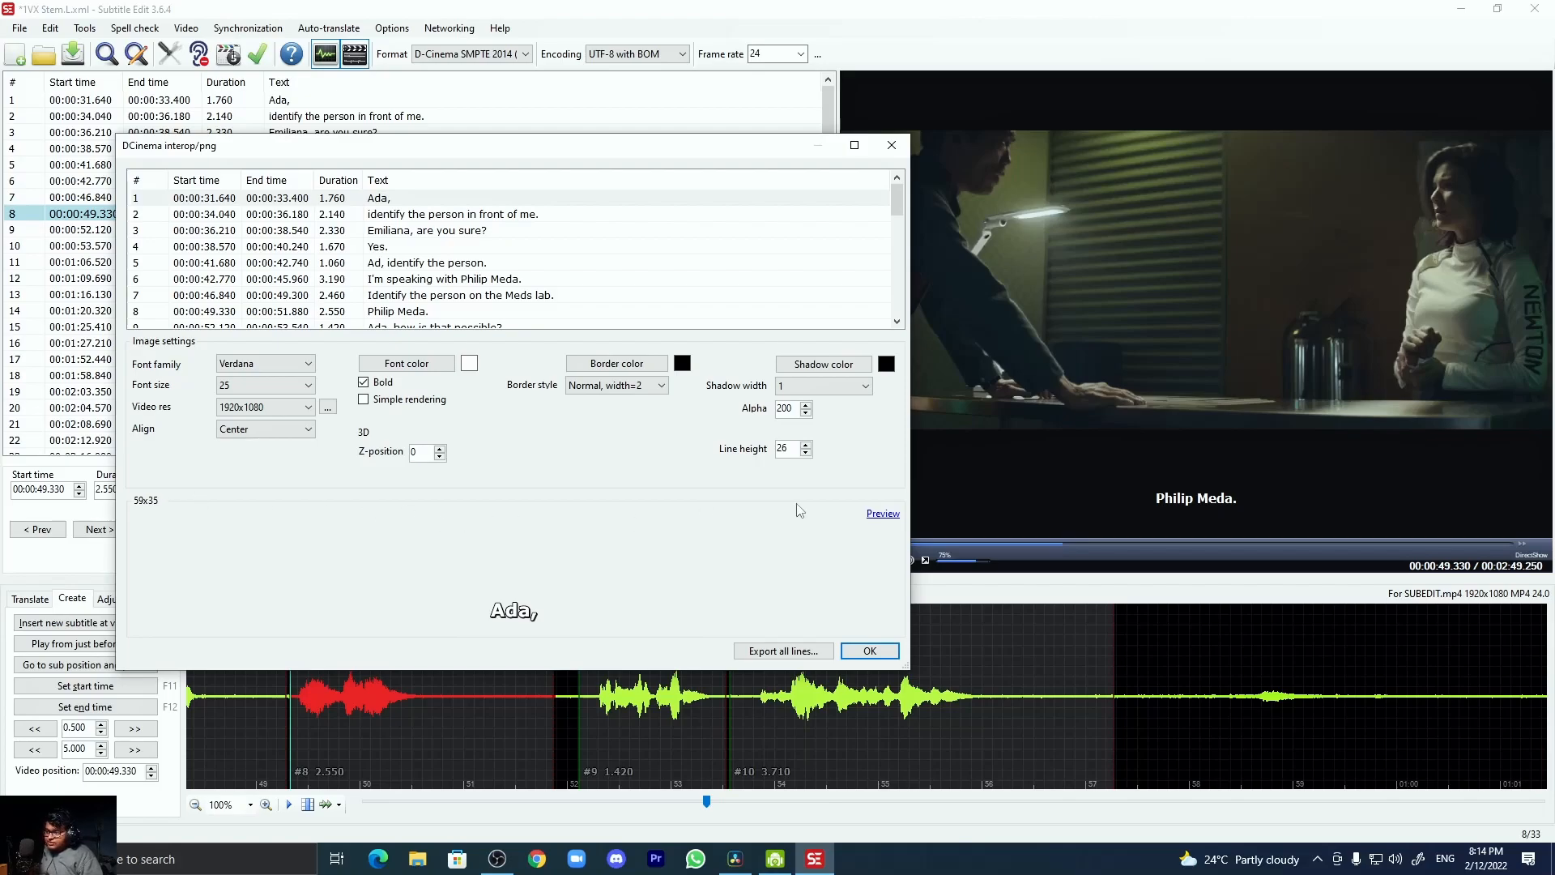
left_click(871, 514)
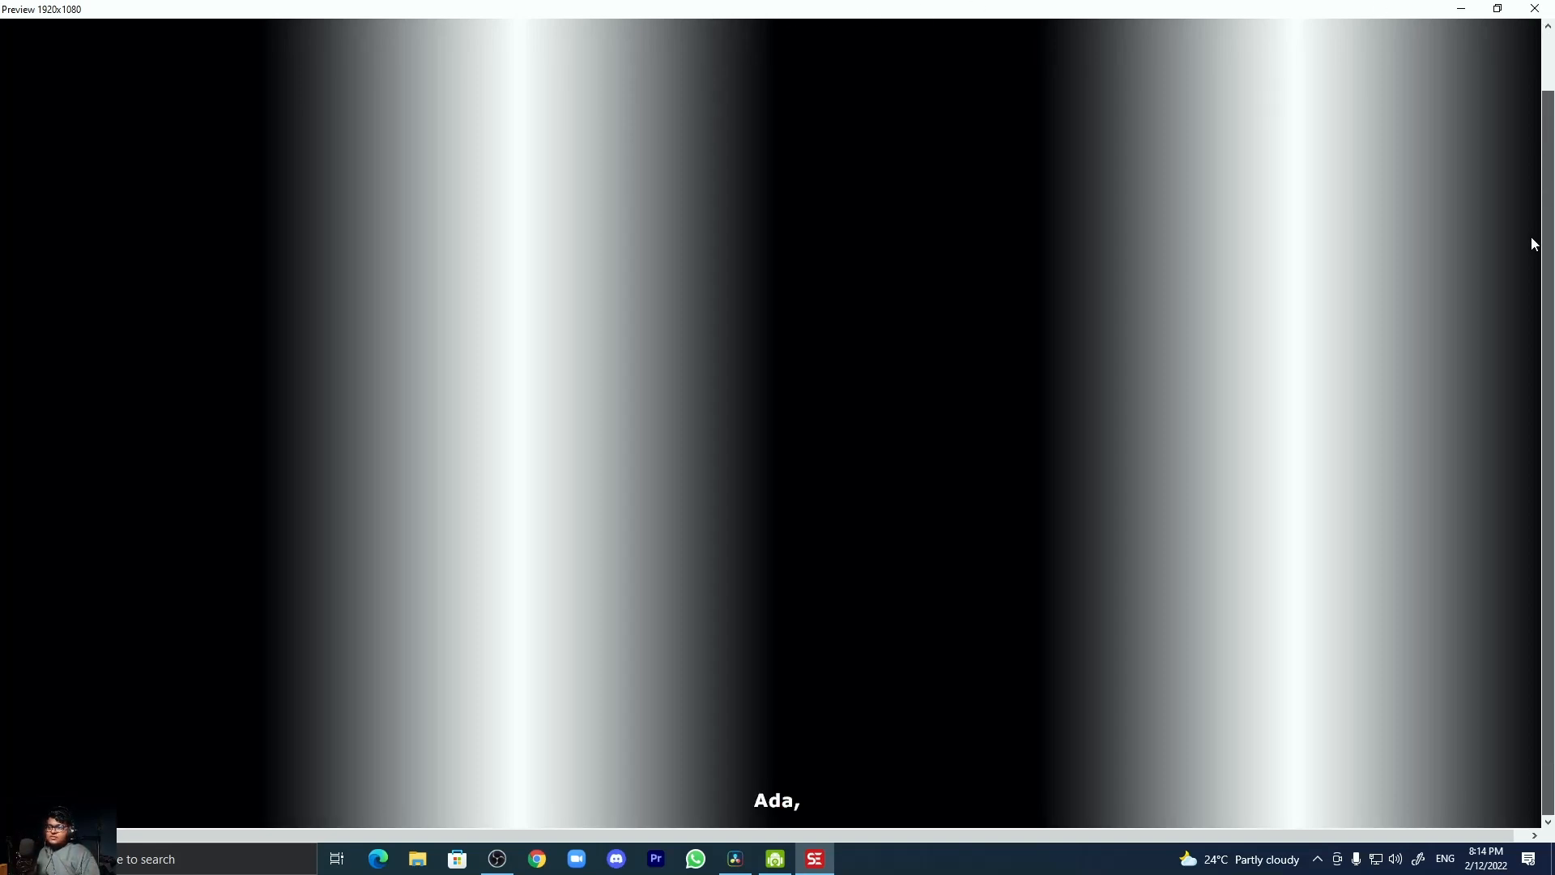
left_click(1534, 8)
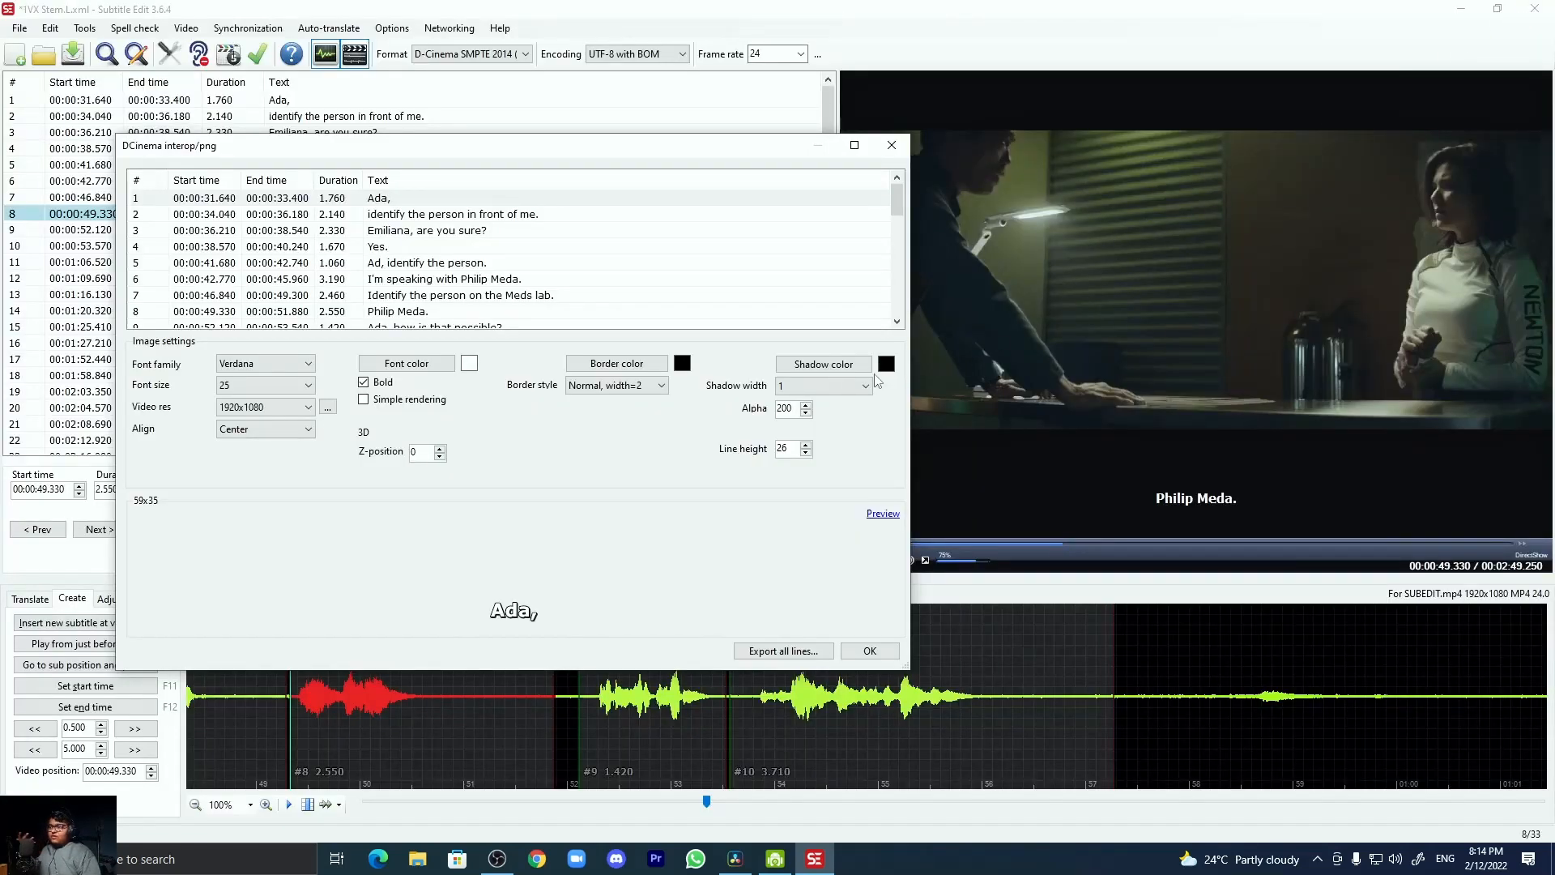
- Check how various subtitle lines, from line 3 to line 31, are rendered in the export preview
left_click(375, 232)
left_click(376, 250)
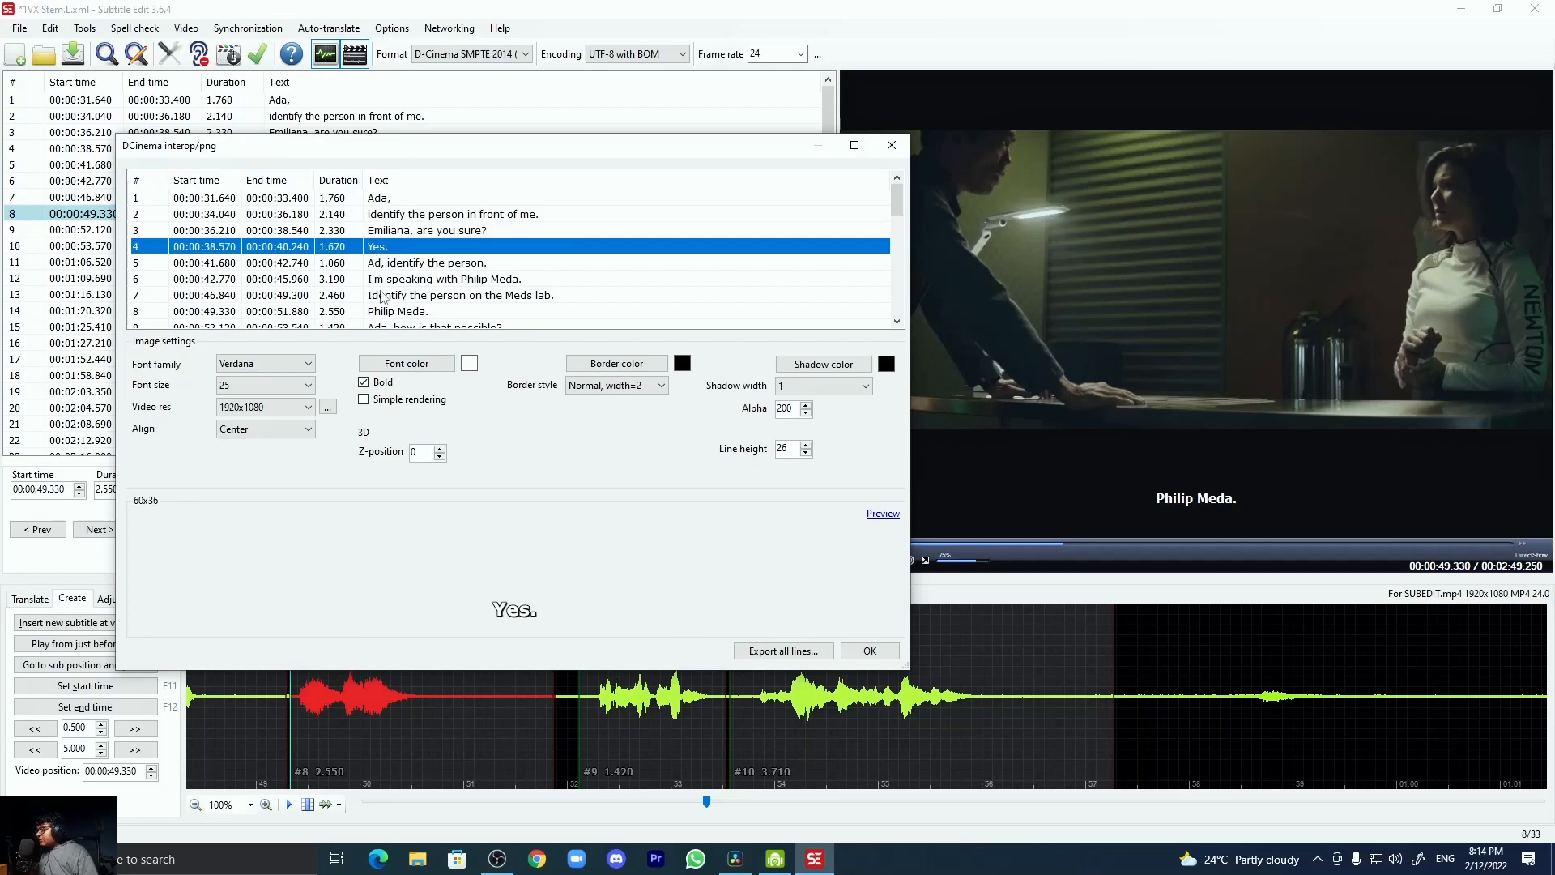
left_click(383, 297)
scroll(382, 295, "down", 5)
left_click(384, 280)
scroll(385, 281, "down", 2)
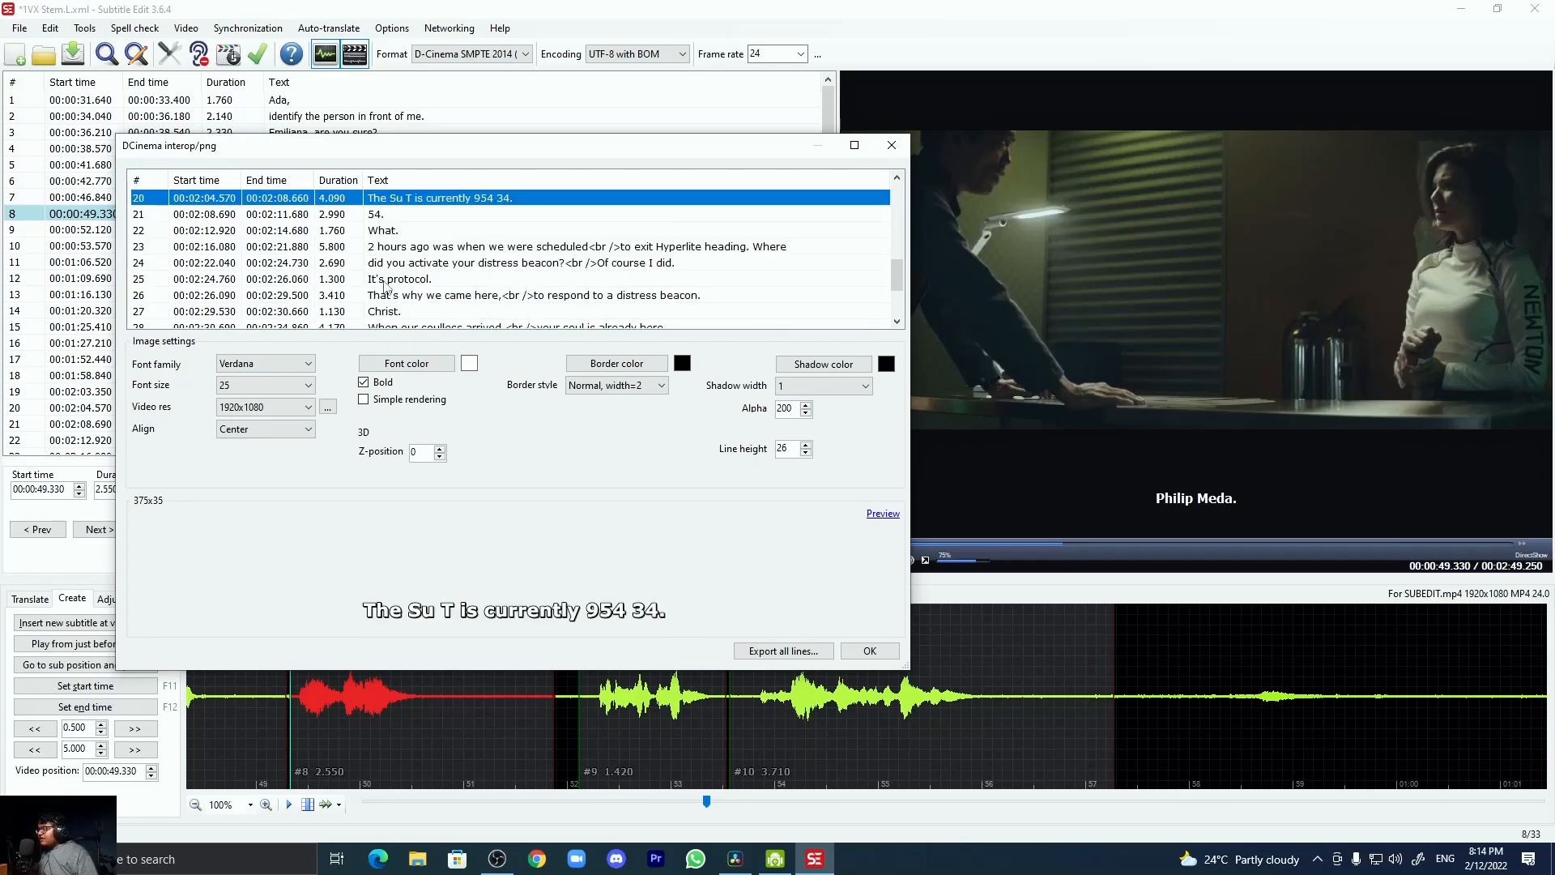
left_click(386, 282)
scroll(385, 284, "down", 2)
left_click(385, 281)
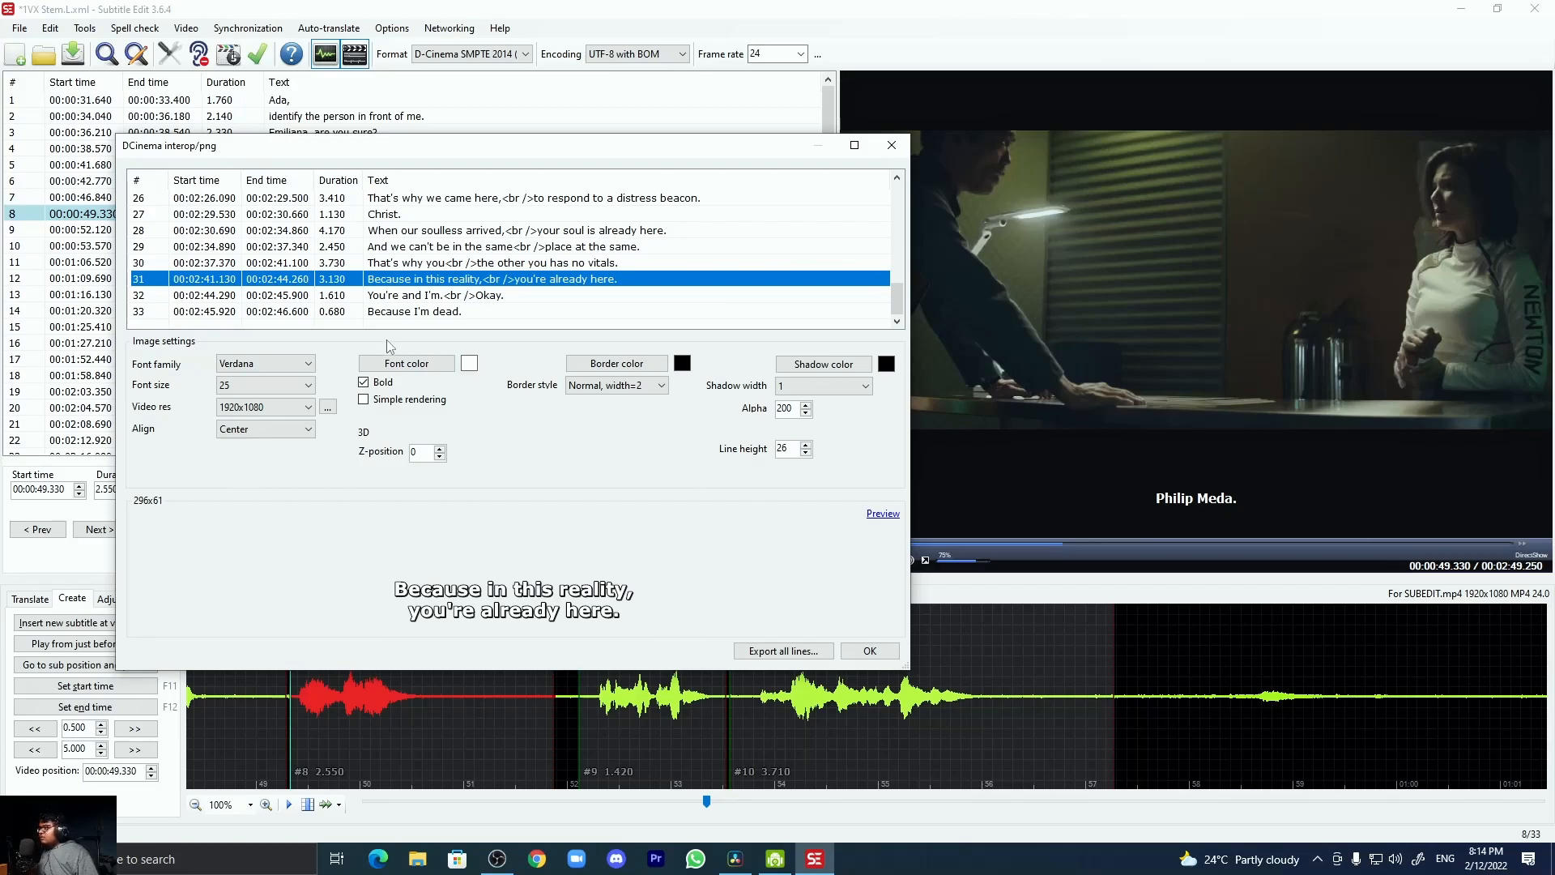
- Try a higher 3D Z-position for the exported subtitles and set it back to 0
left_click(293, 366)
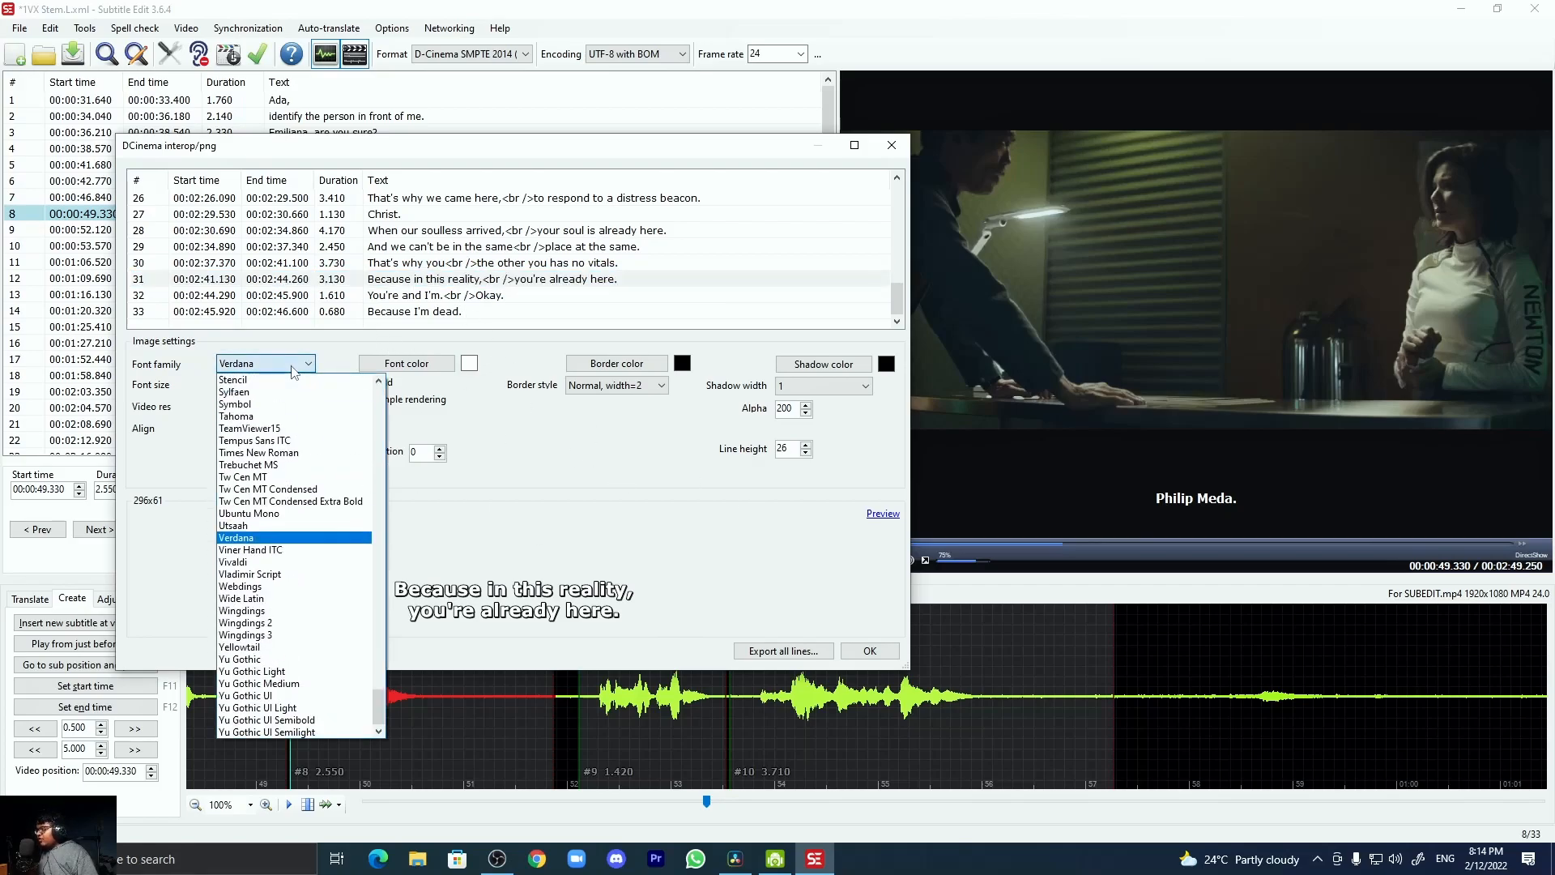
left_click(293, 371)
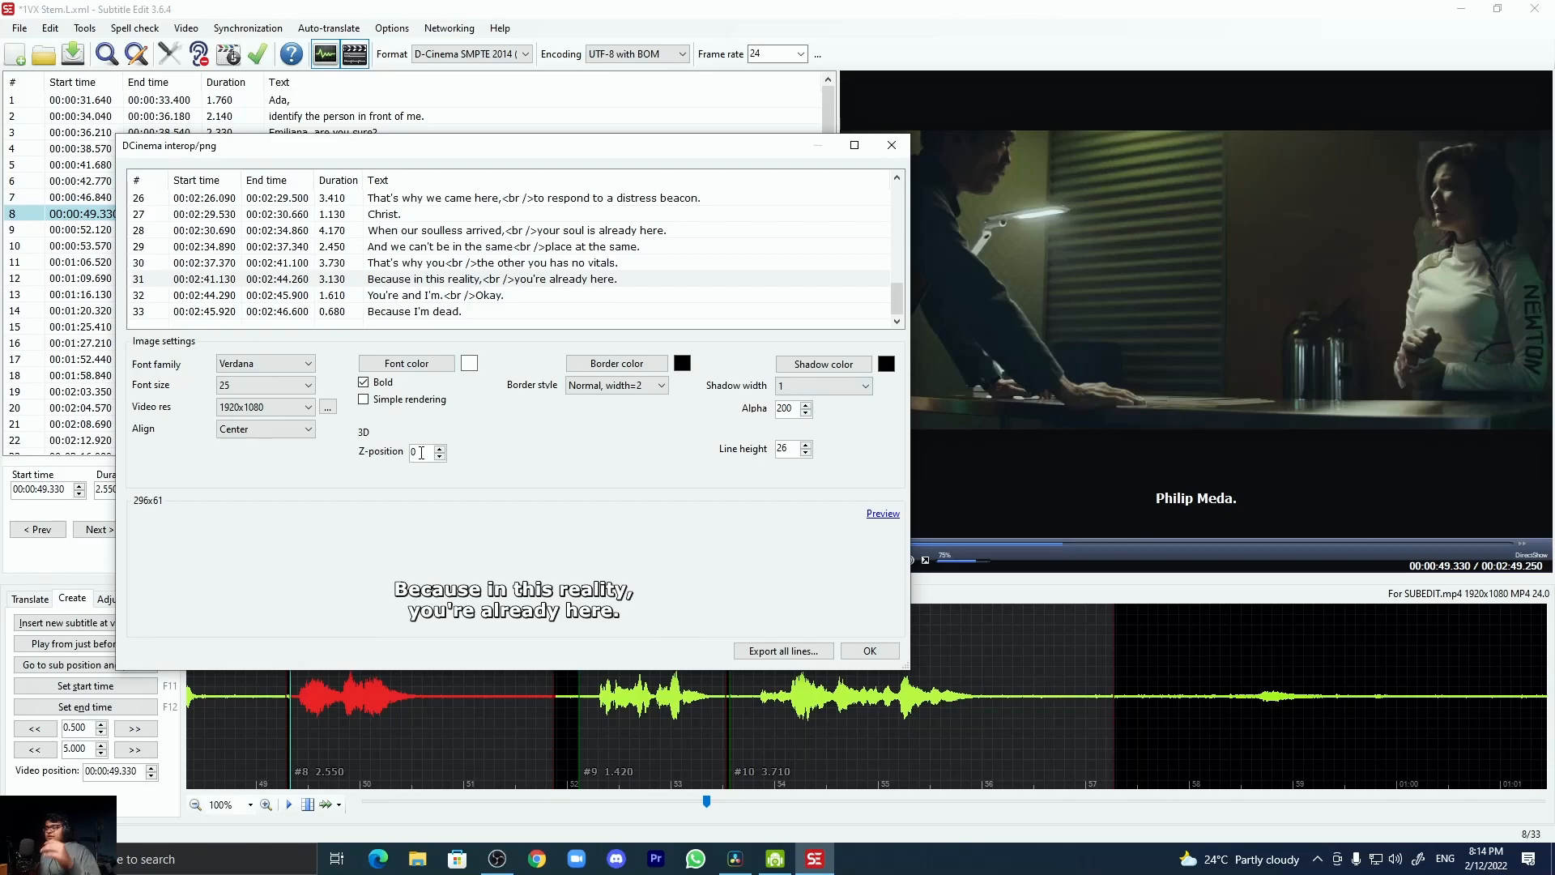
double_click(421, 454)
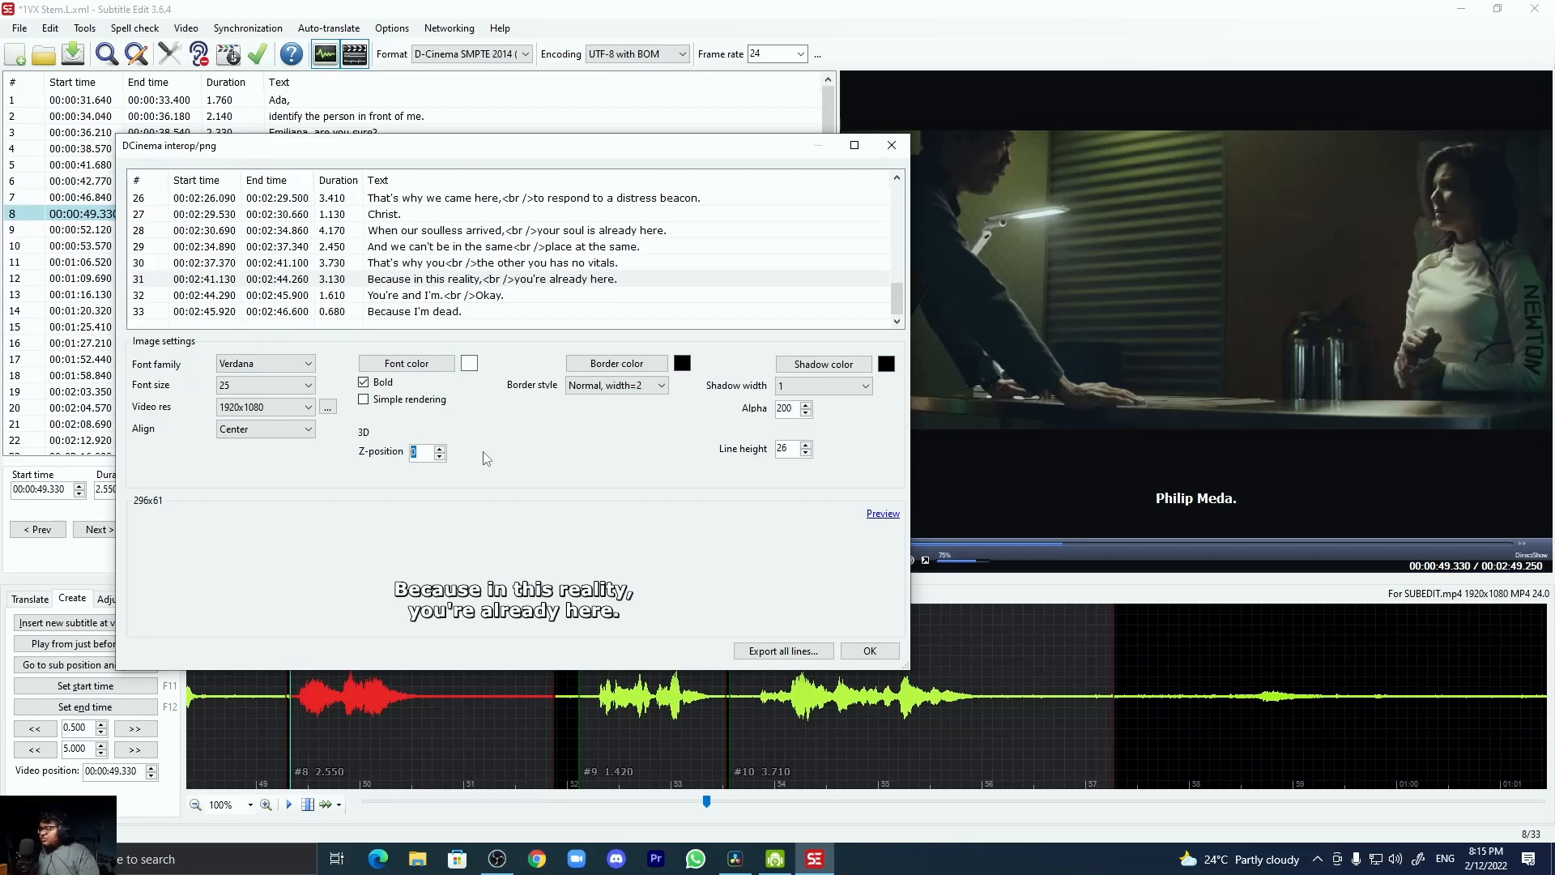
left_click(442, 448)
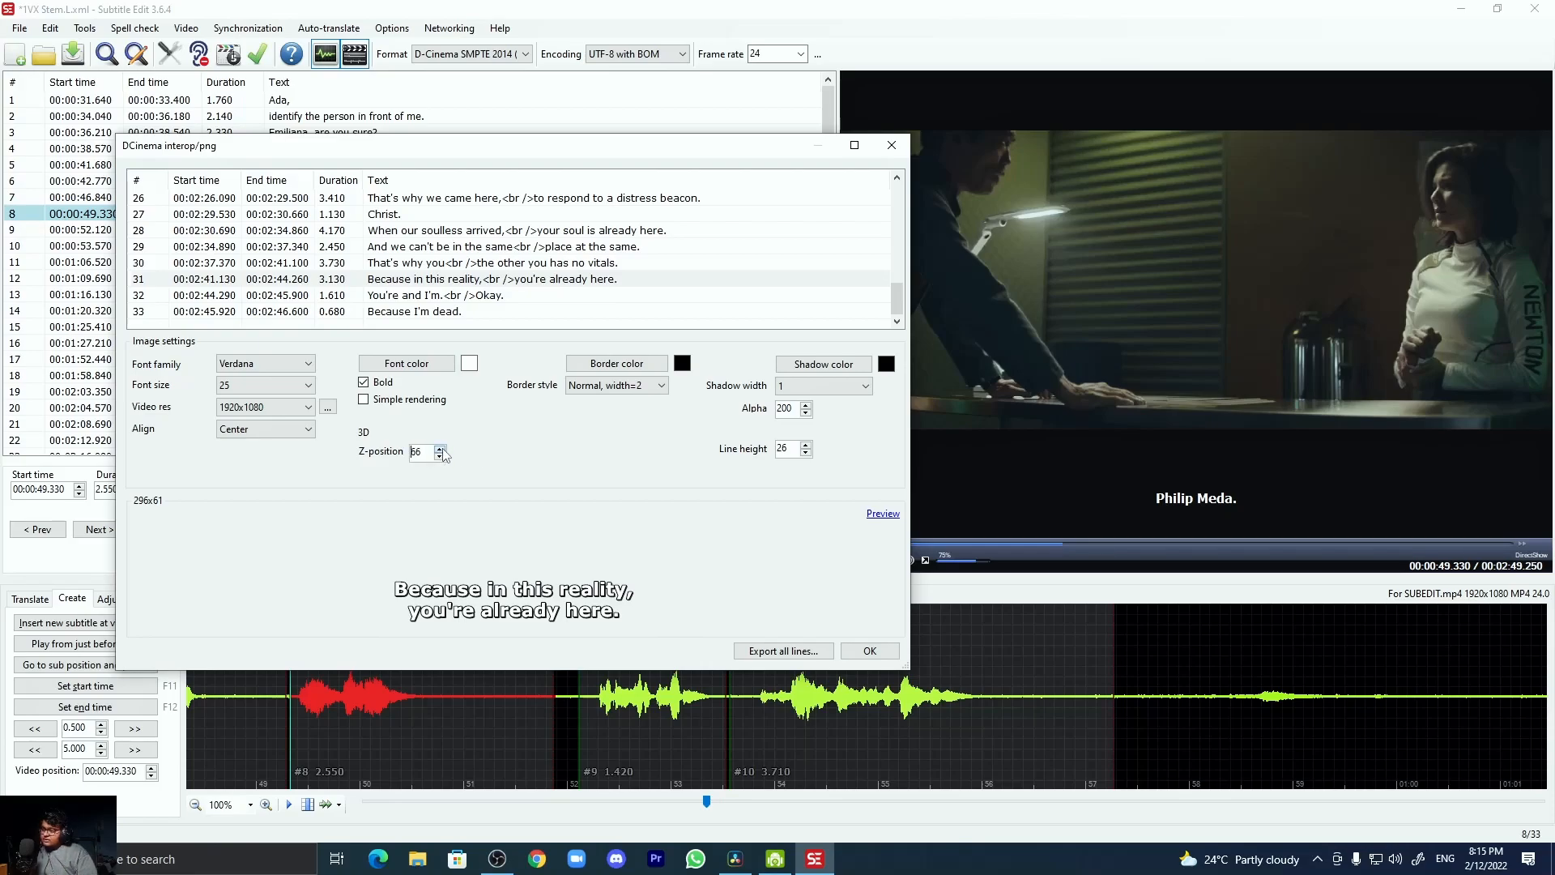
left_click_drag(443, 452, 439, 458)
double_click(416, 451)
type("0")
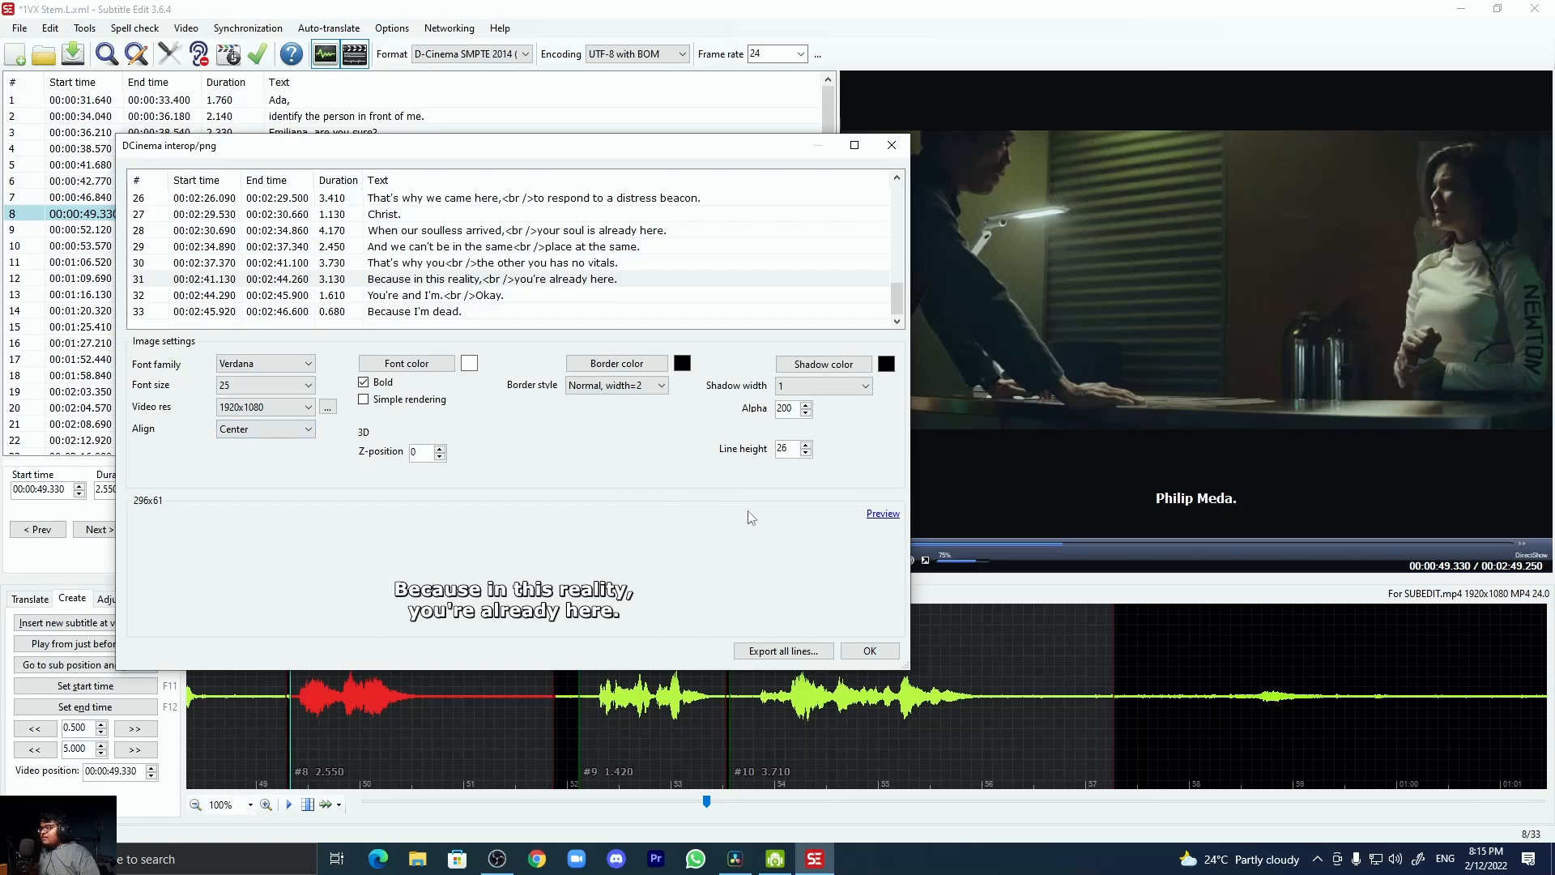
- Start exporting all lines and create a folder named "SUBtitles for dcp with xml 12" in the Exports folder
left_click(794, 651)
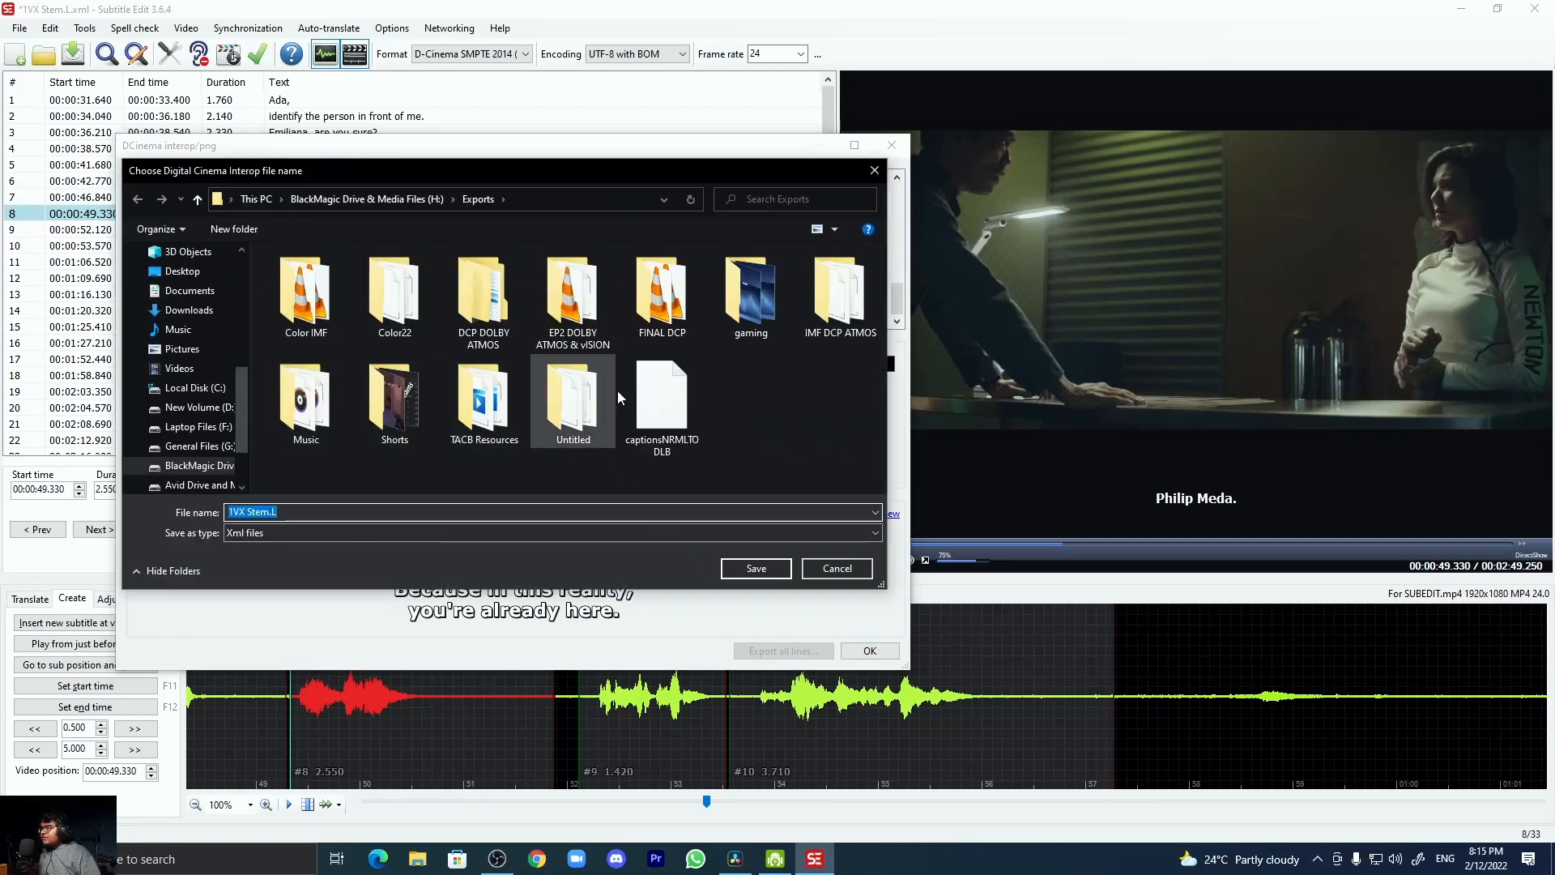
right_click(824, 387)
mouse_move(606, 592)
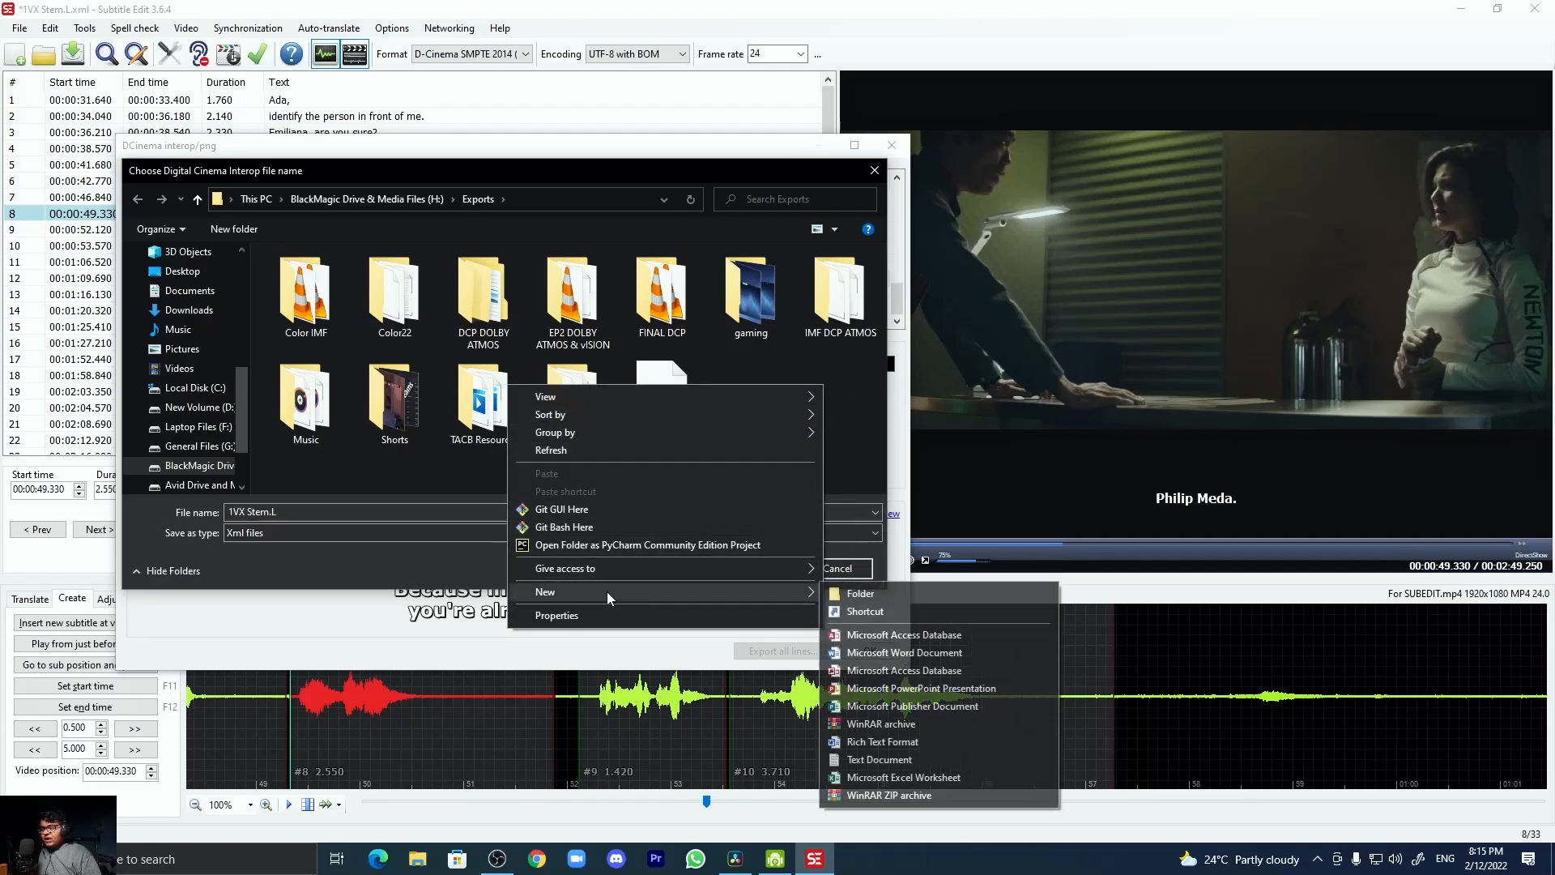
left_click(832, 598)
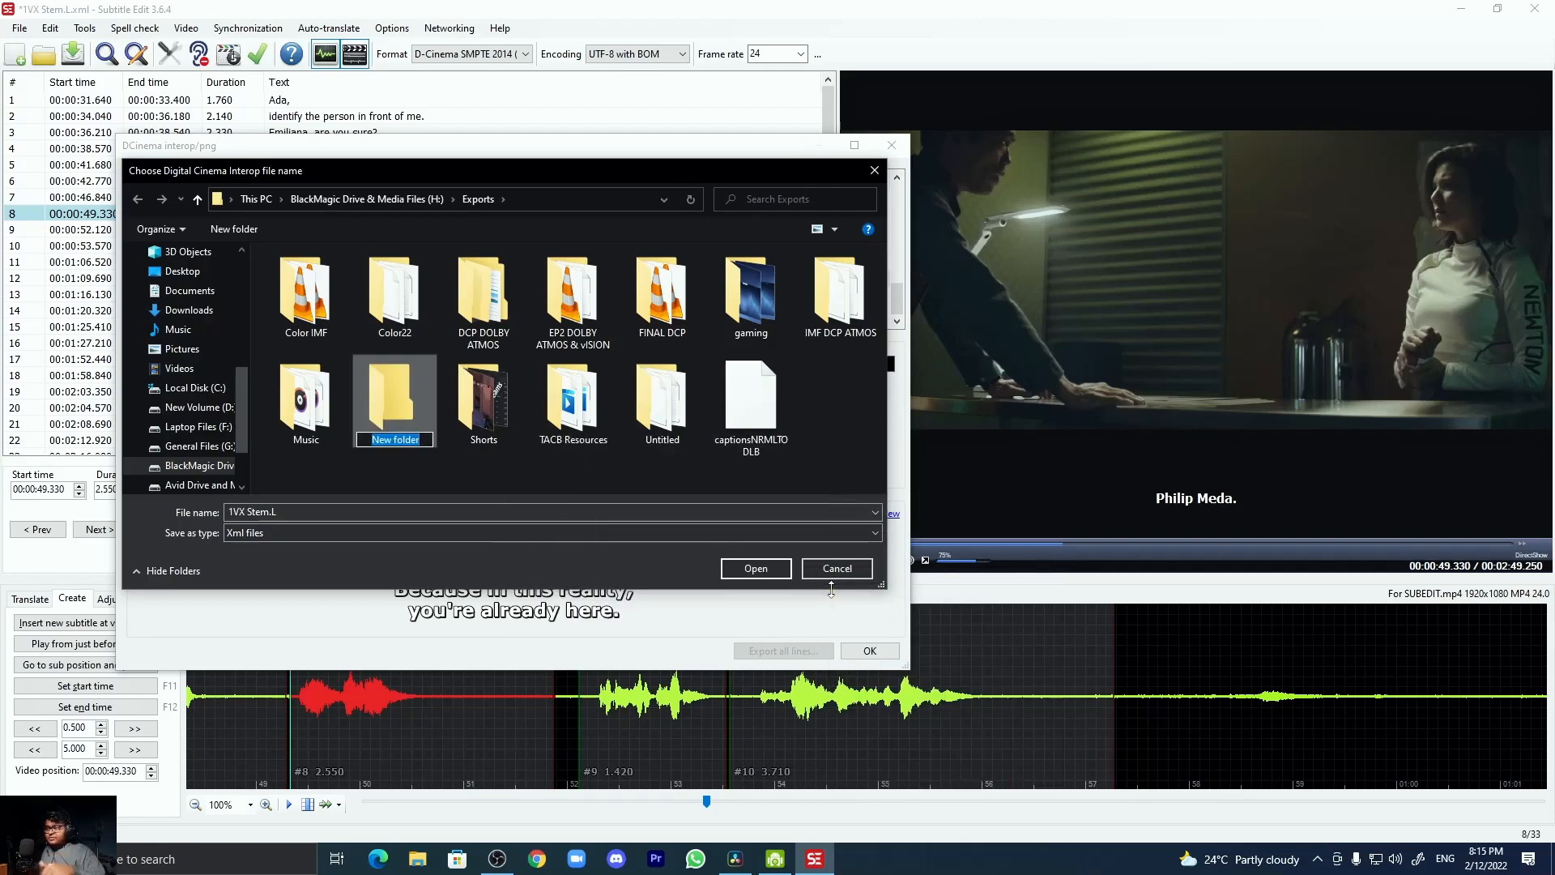
type("SUb")
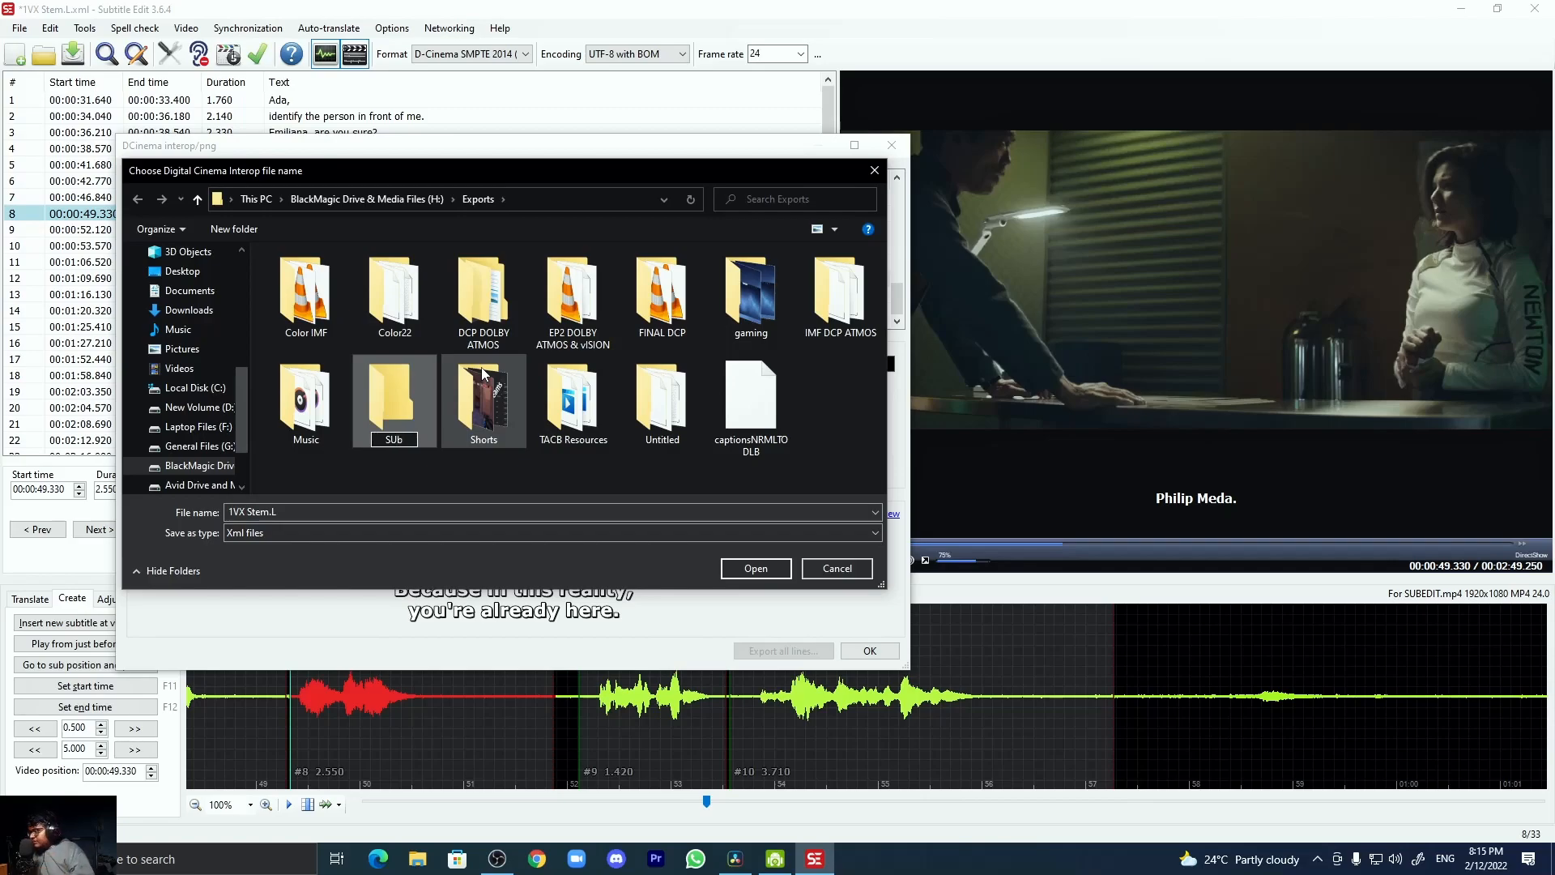
key("BackSpace")
key("BackSpace")
key("BackSpace")
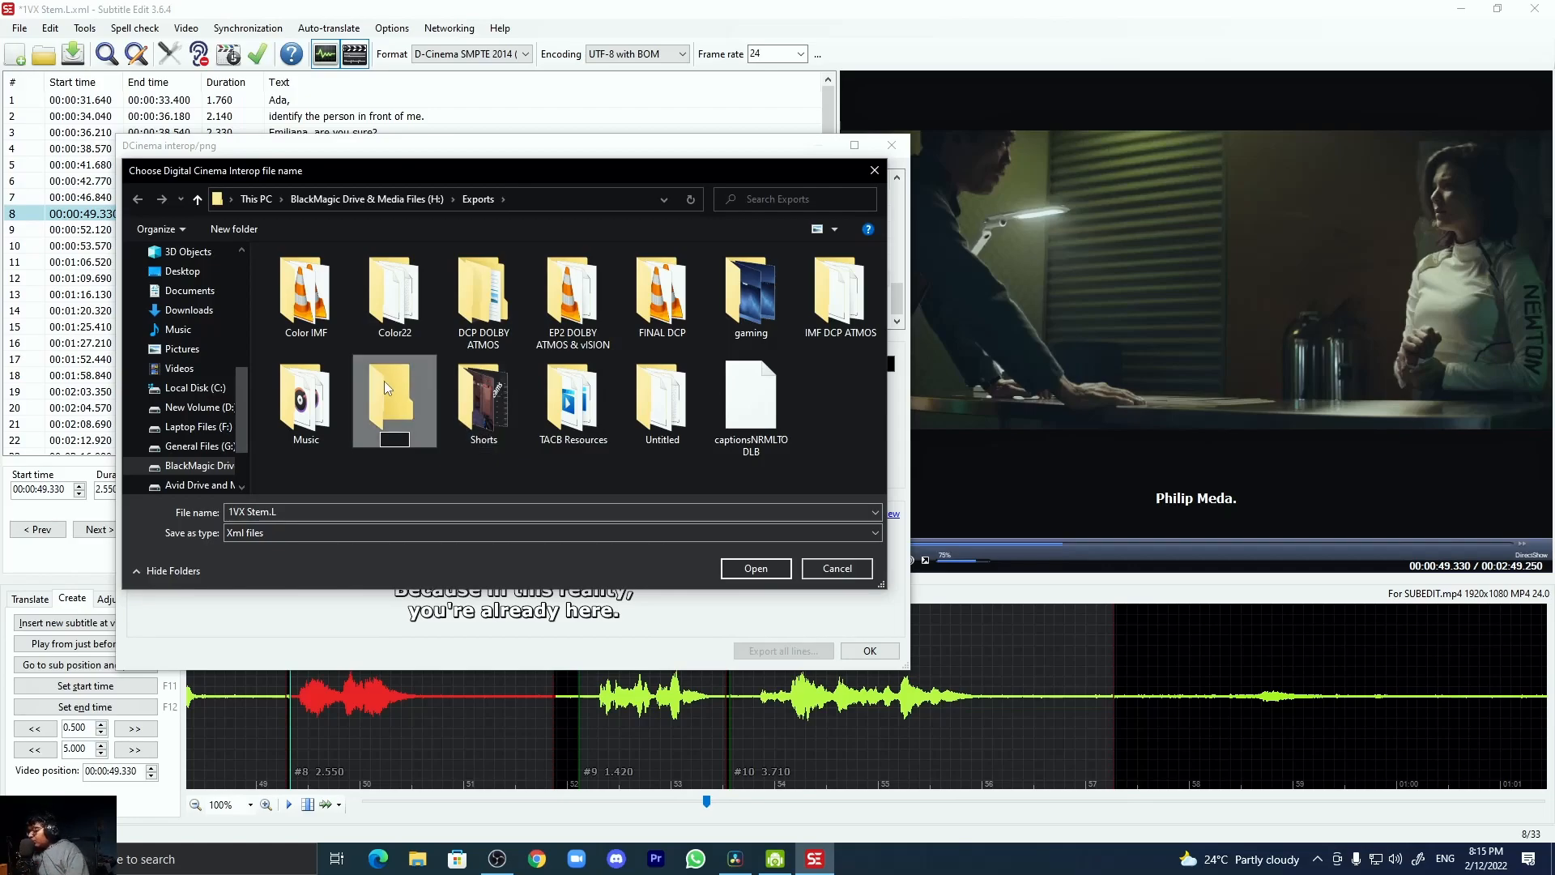
type("SUB")
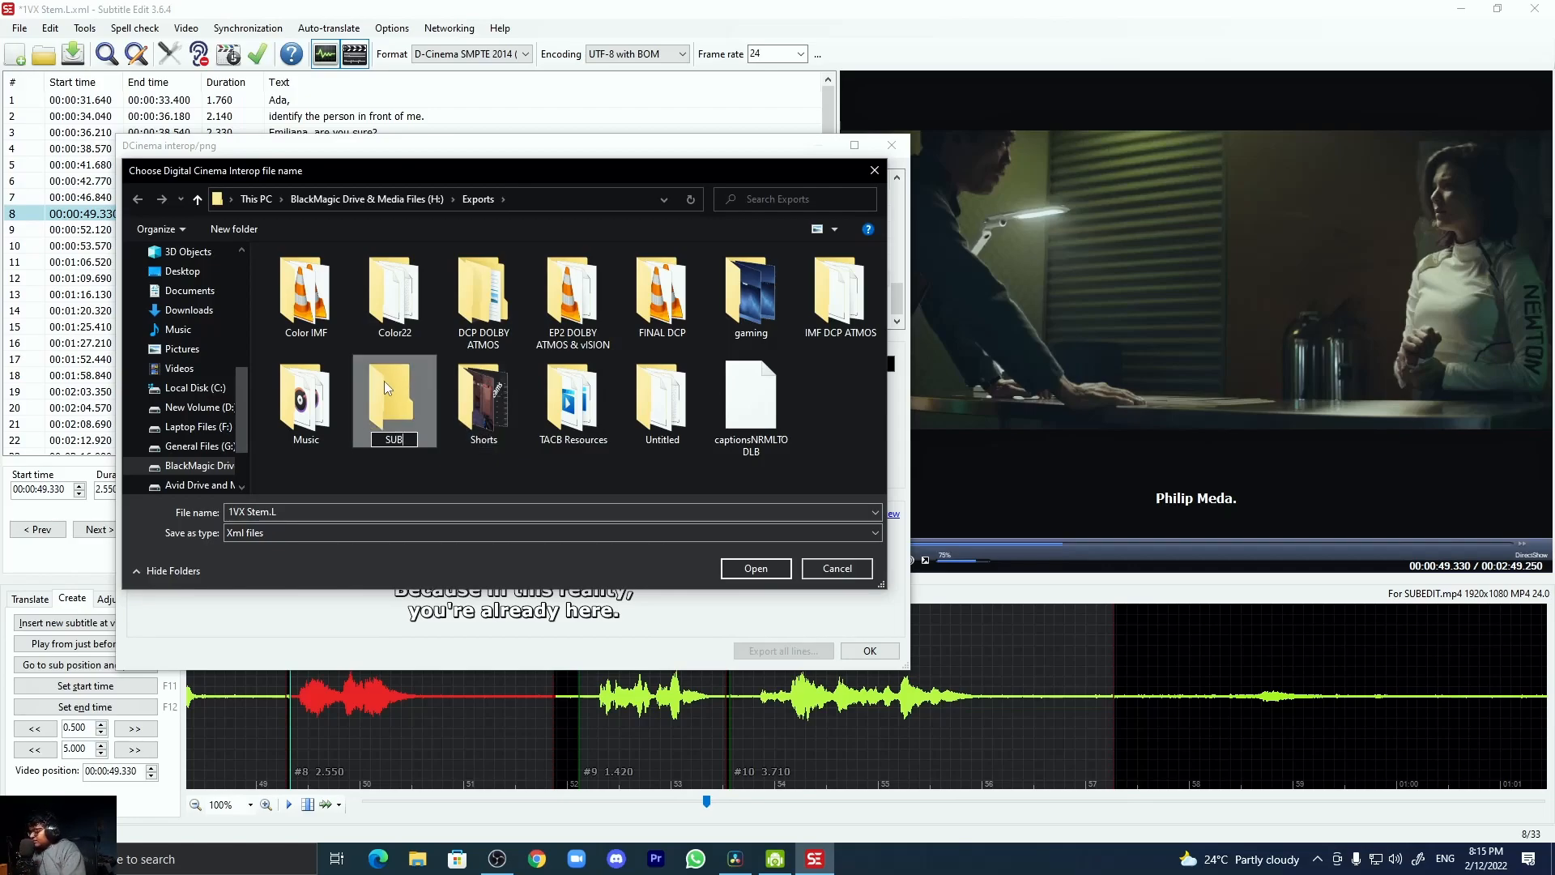
type("titles for dcp")
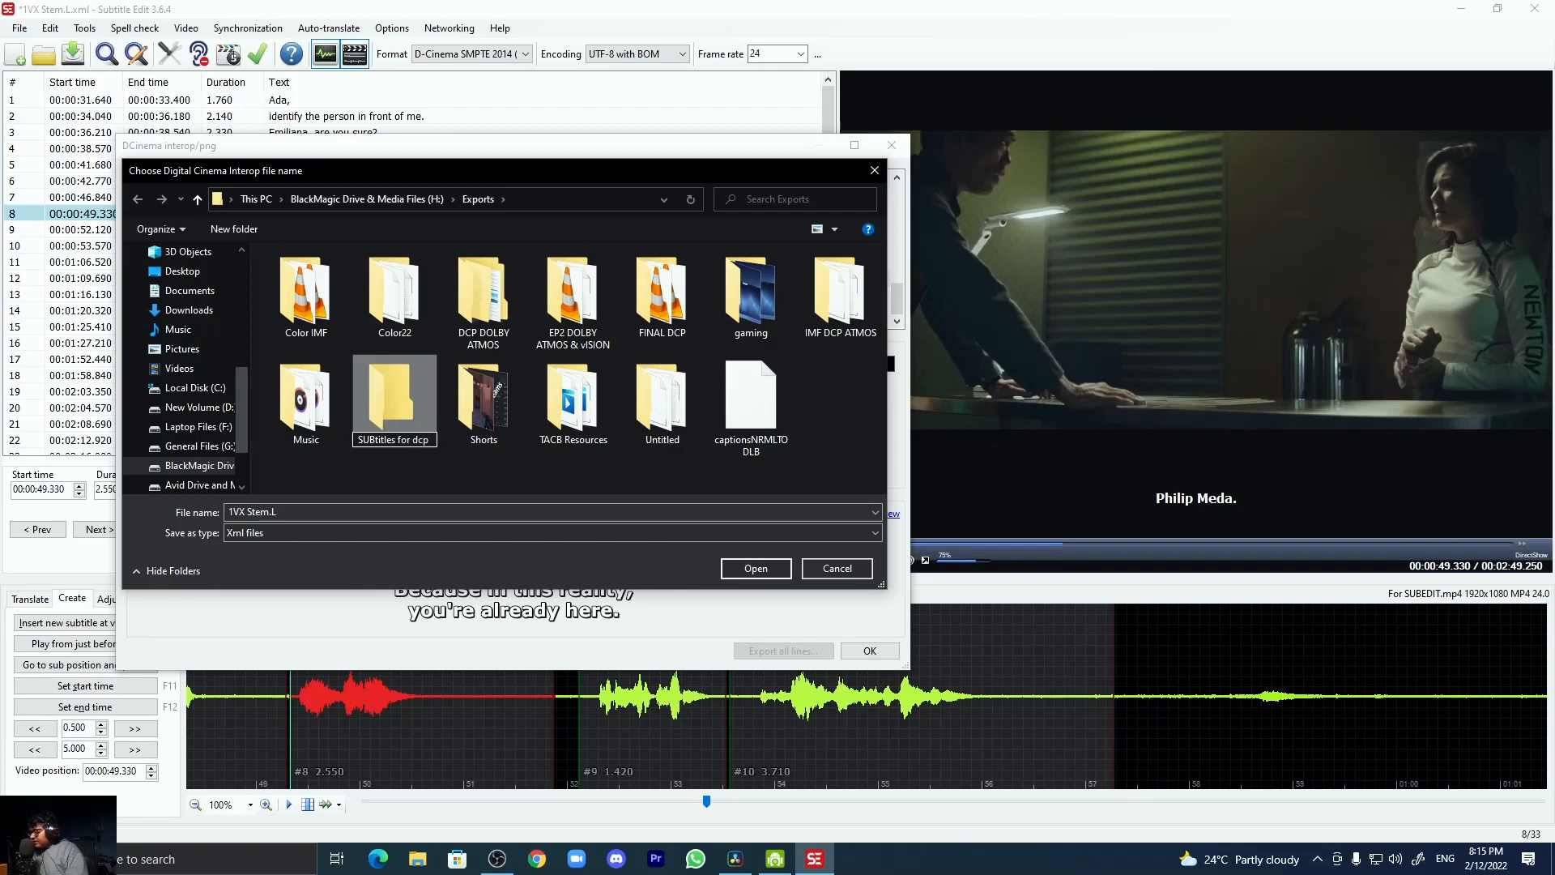
type(" with")
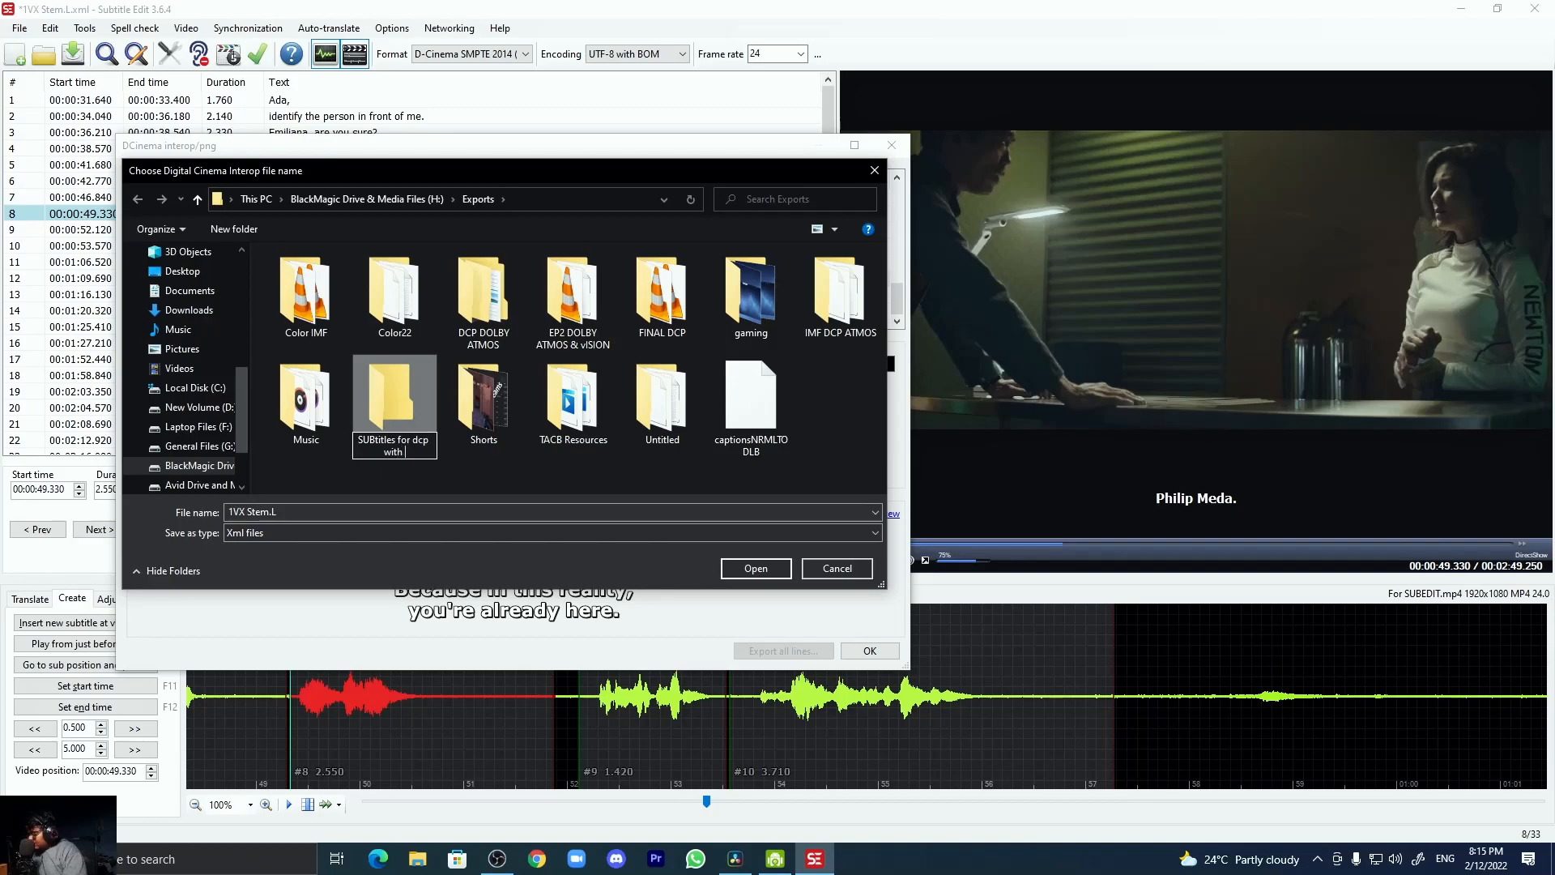
type(" xml 12")
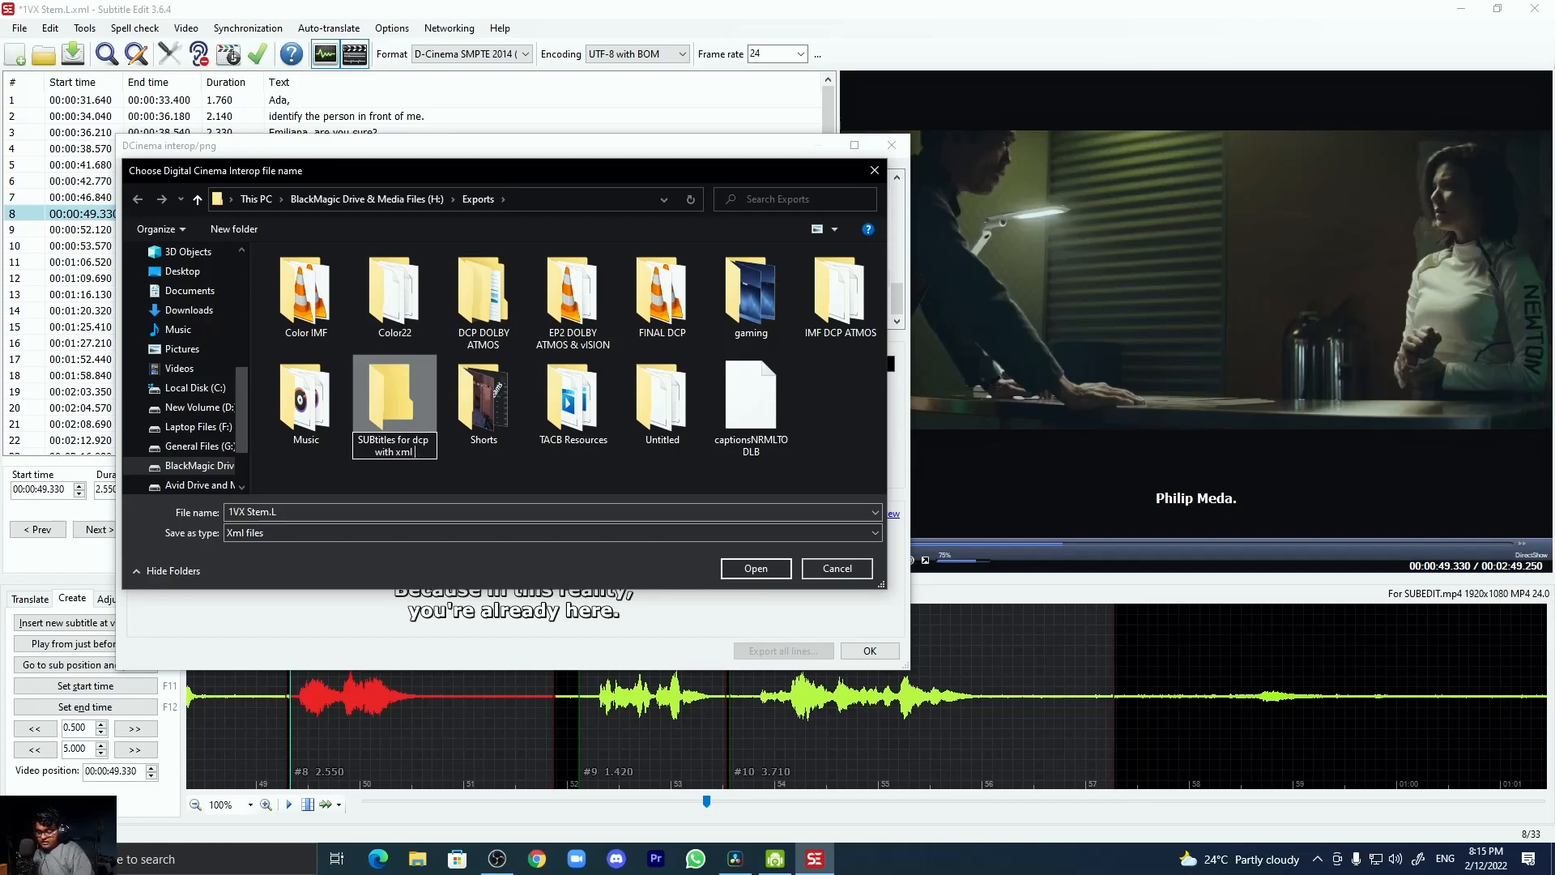
key("Return")
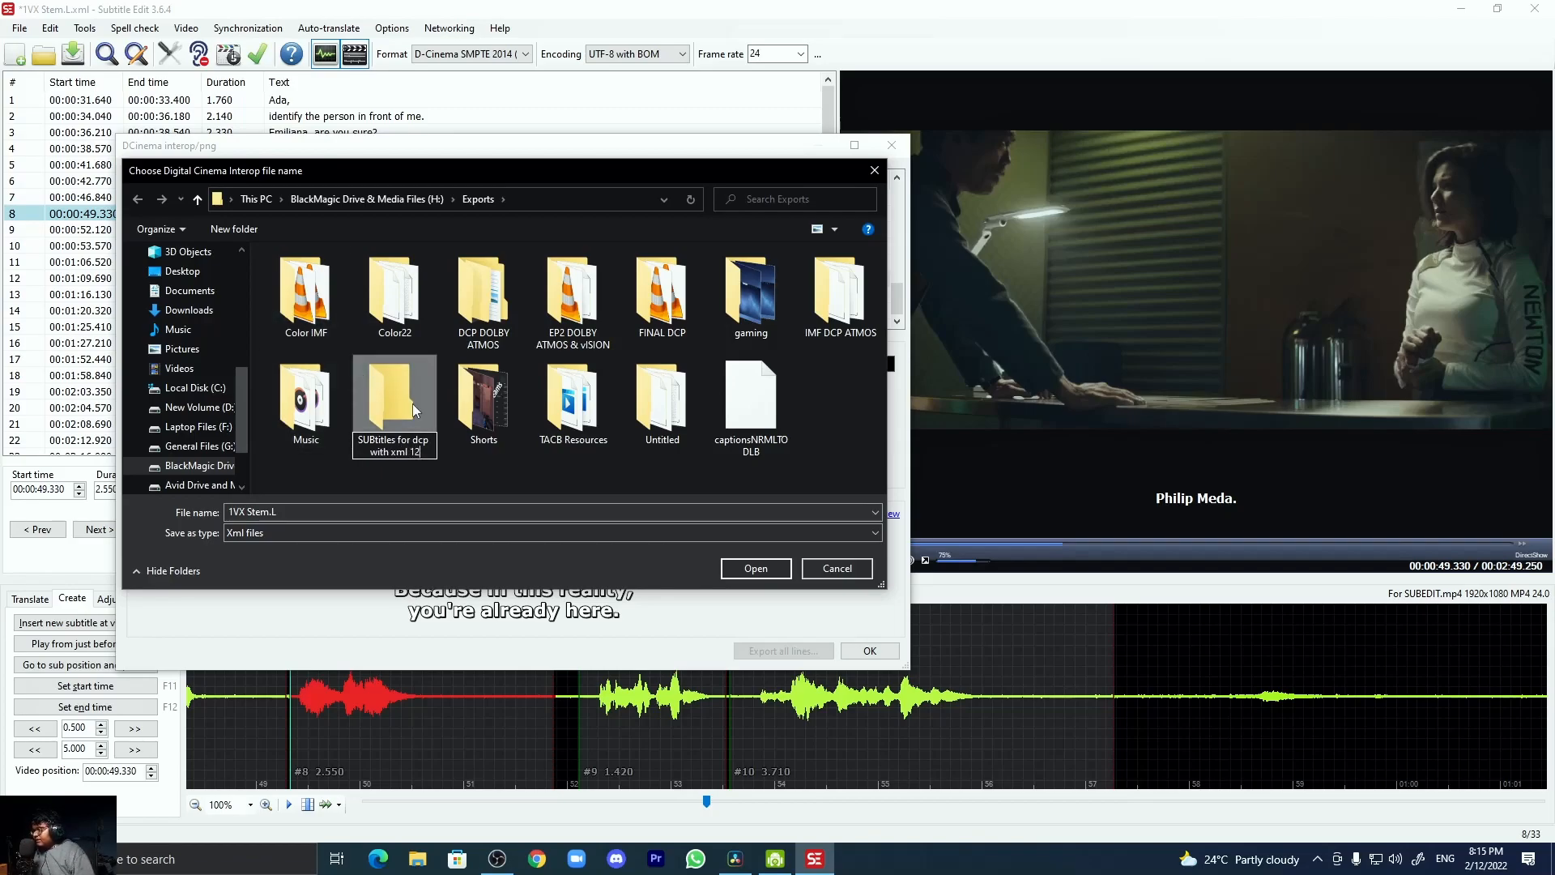
- Export all lines into the "SUBtitles for dcp with xml 12" folder under the file name "ddd-mdd"
key("Return")
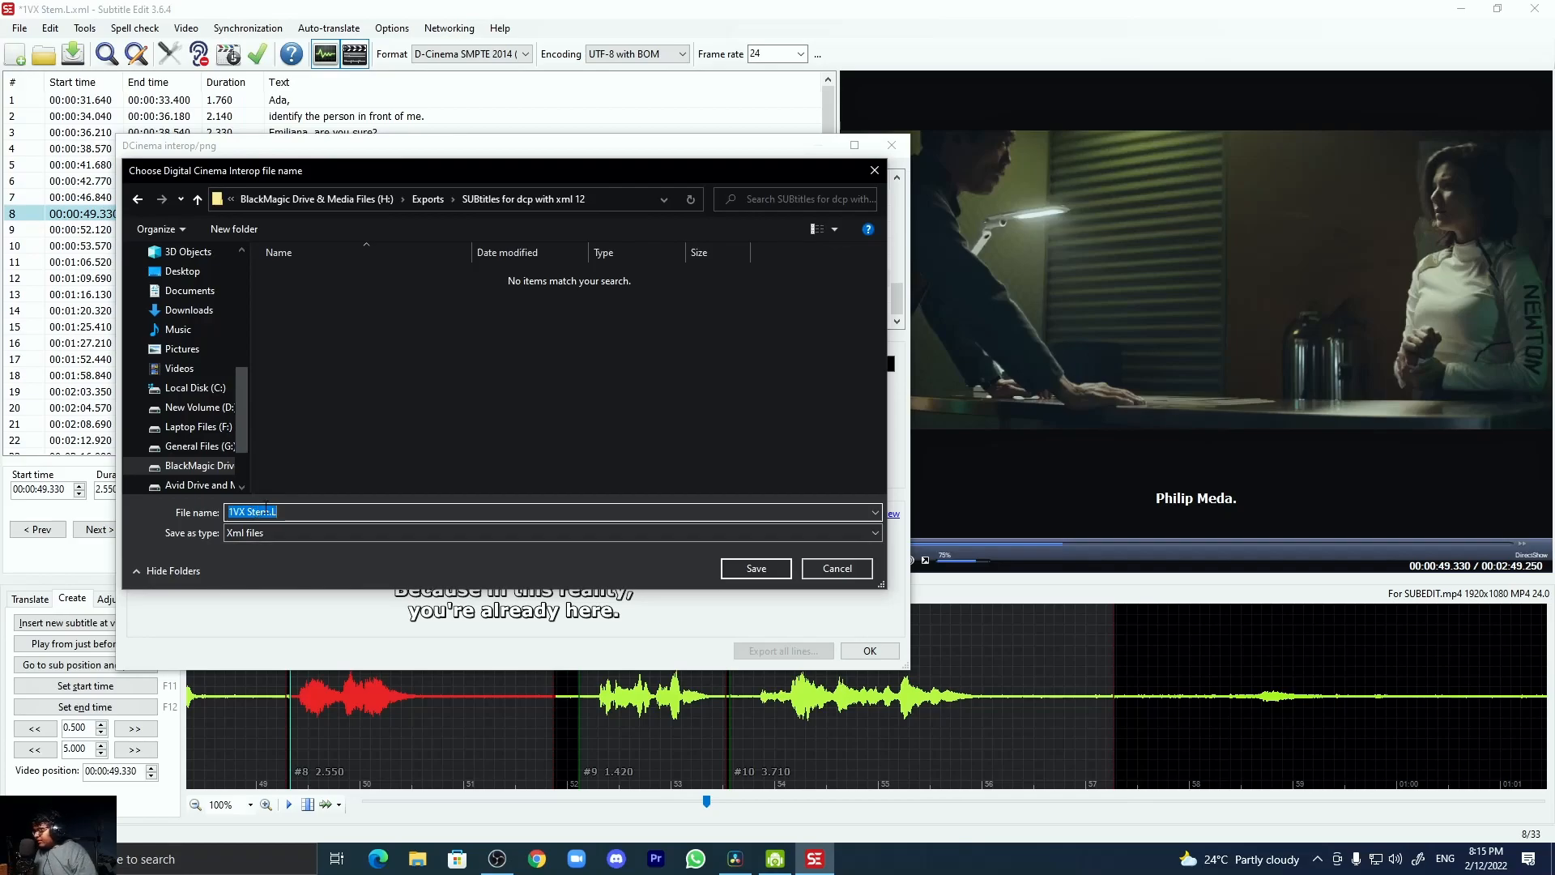
type("ddd")
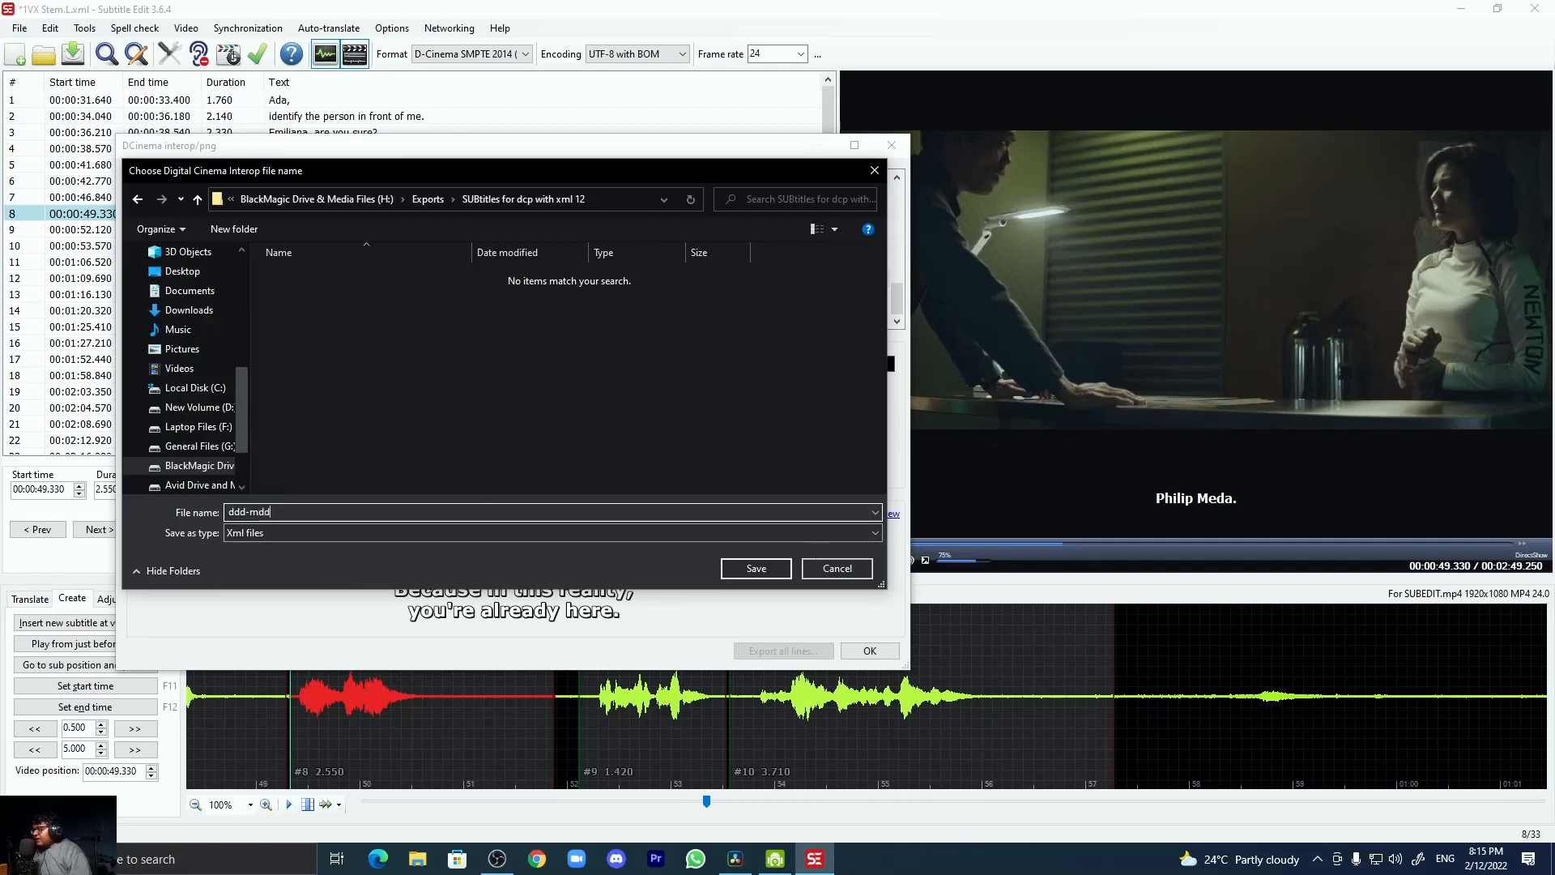
type("-mdd")
left_click(761, 568)
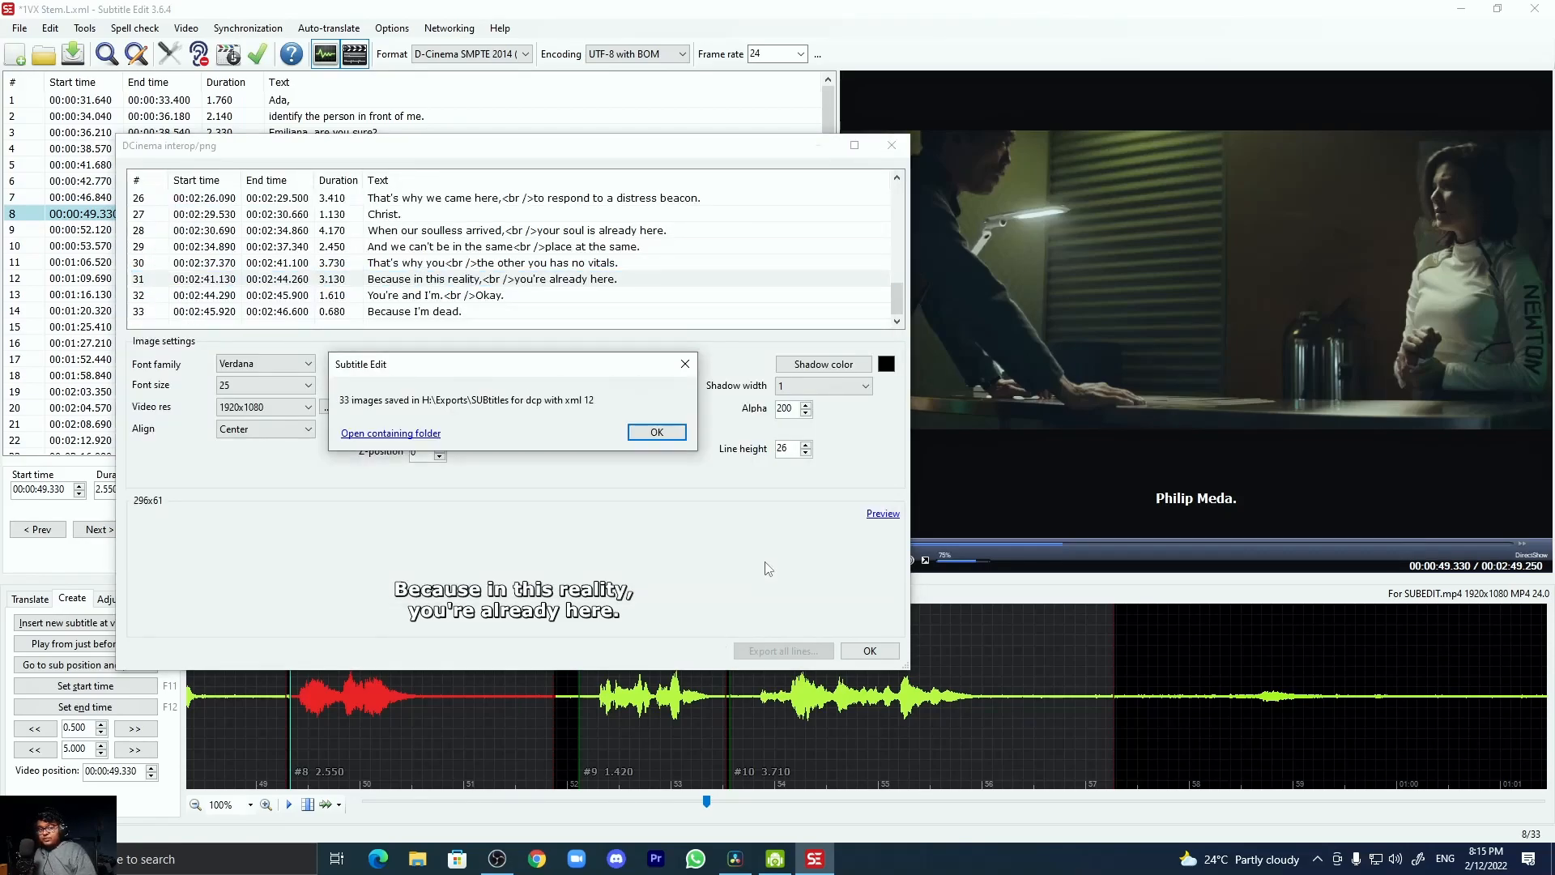
- Open the folder containing the exported files and view the first subtitle image, 0001, in full
left_click(382, 434)
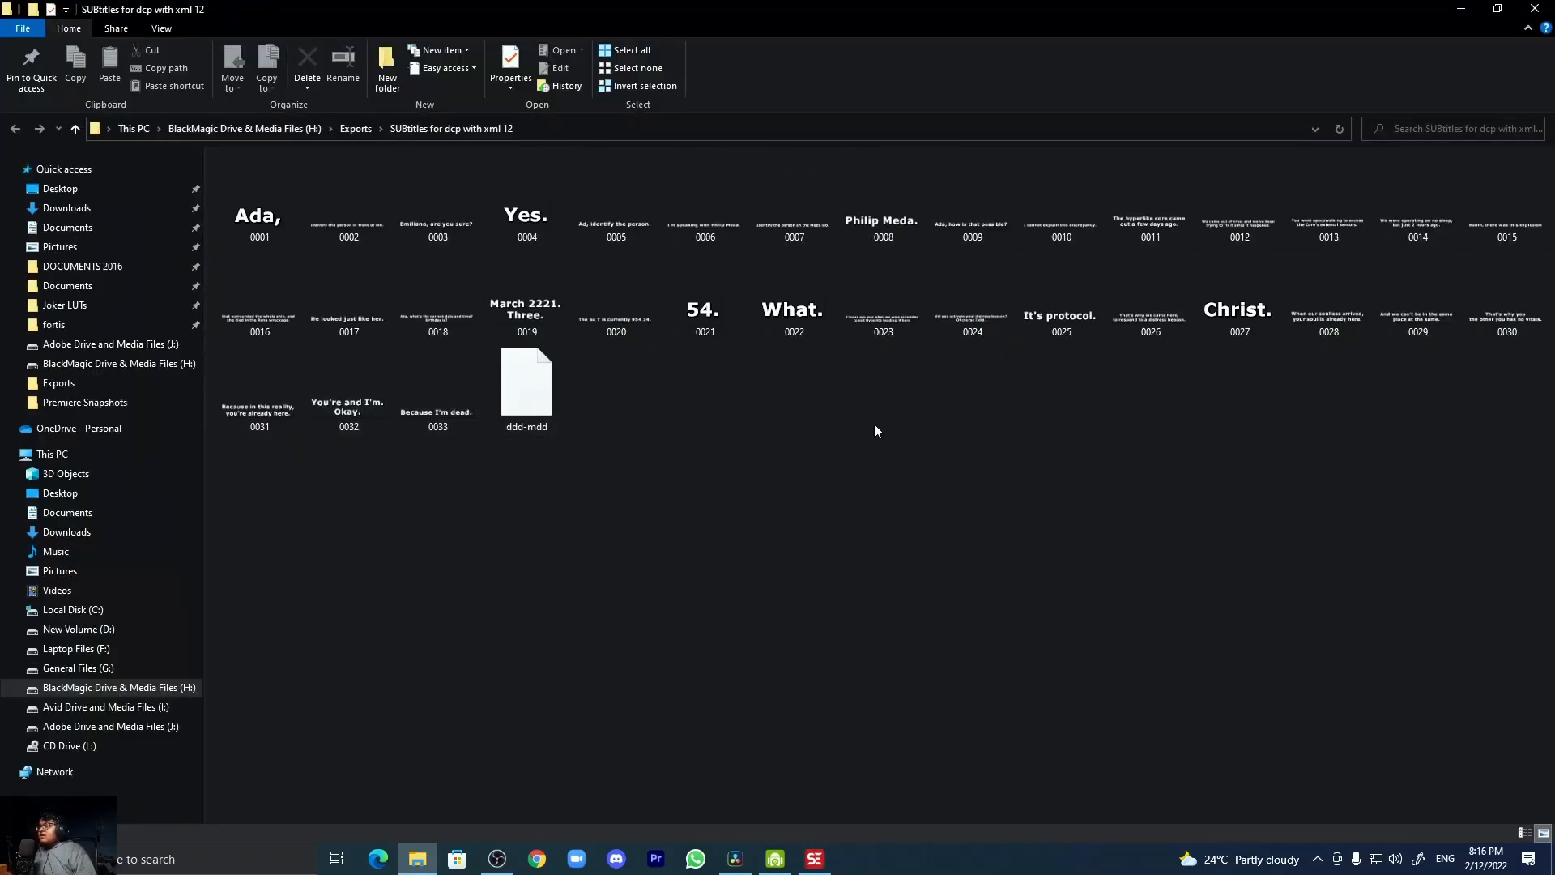
double_click(242, 187)
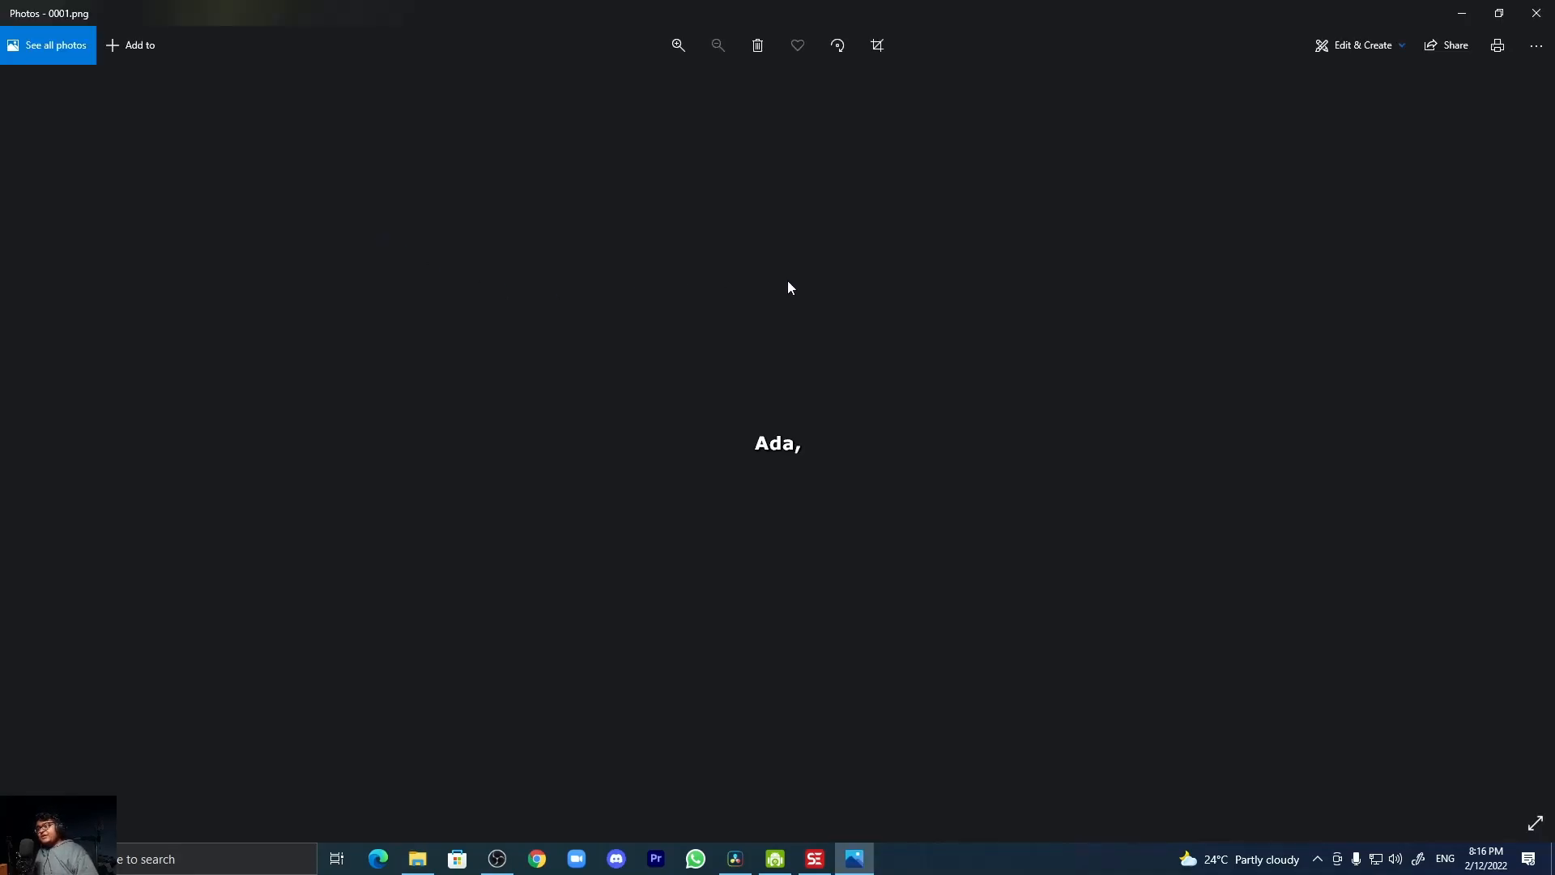
left_click(1537, 13)
- Open the exported ddd-mdd XML file, dismiss the browser setup prompt and skim its subtitle entries to the end
left_click(546, 390)
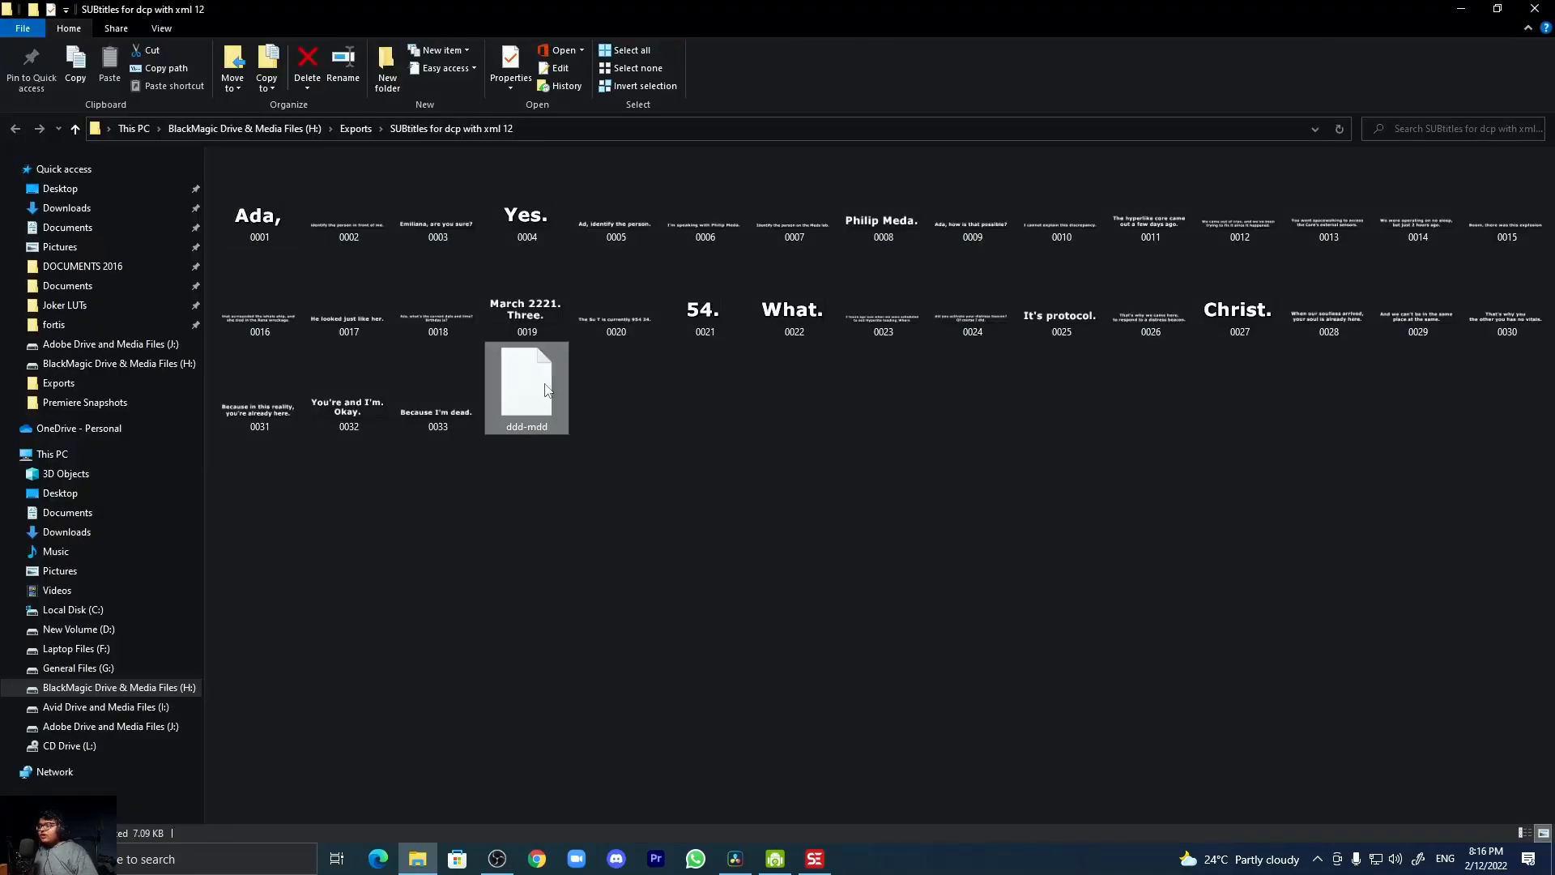
double_click(546, 389)
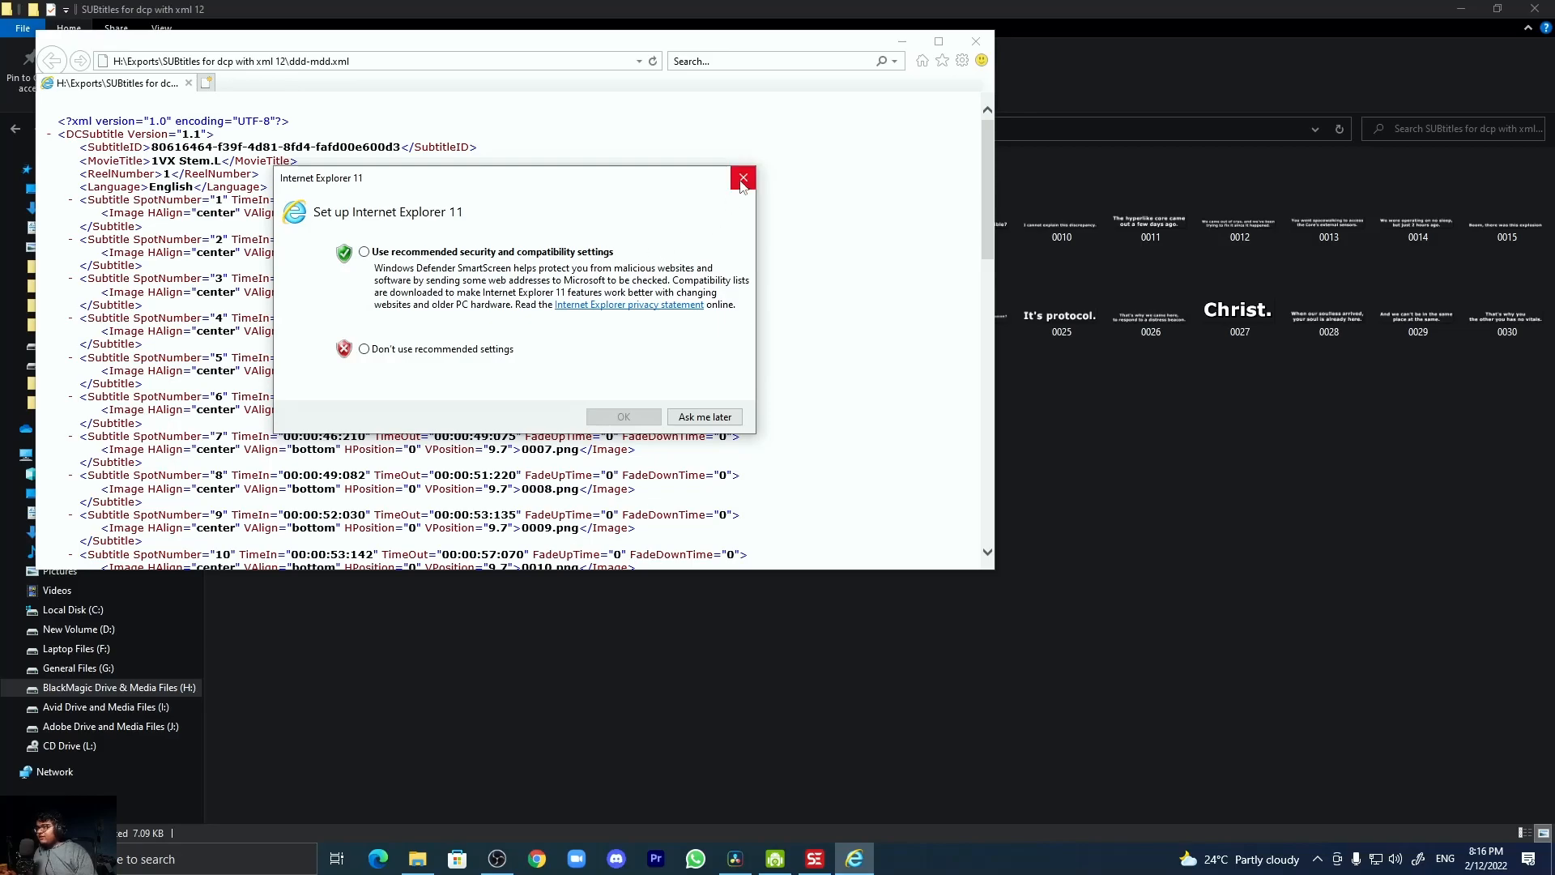
left_click(743, 180)
scroll(371, 303, "down", 15)
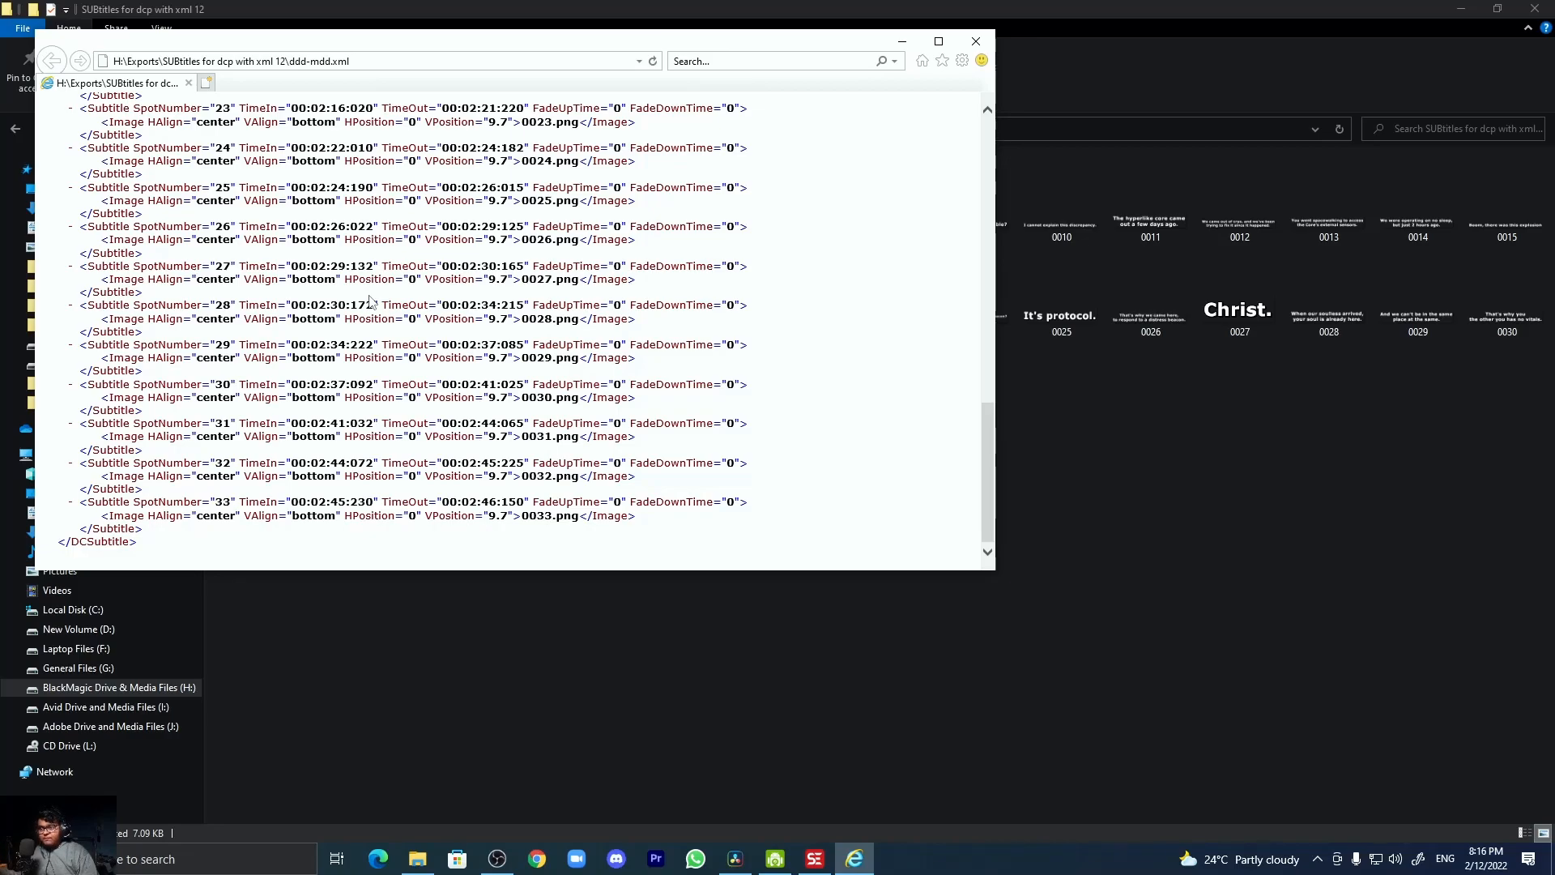
scroll(370, 301, "up", 15)
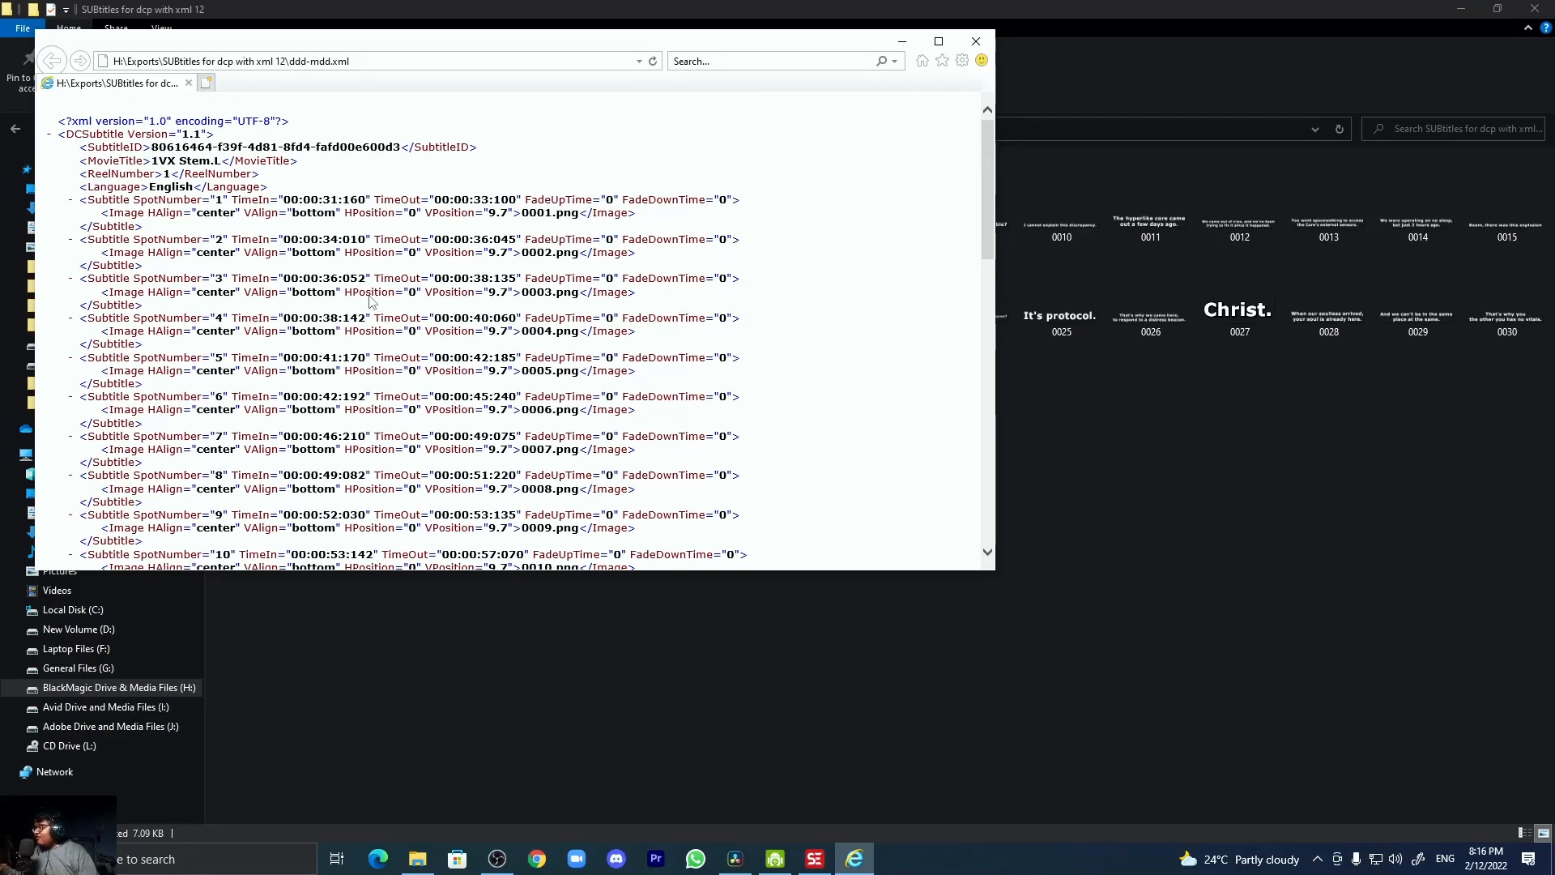
- Examine the MovieTitle and ReelNumber values and the timed image entries in the XML, and close the file
left_click_drag(223, 161, 305, 161)
left_click(320, 168)
left_click_drag(155, 174, 186, 175)
left_click(193, 179)
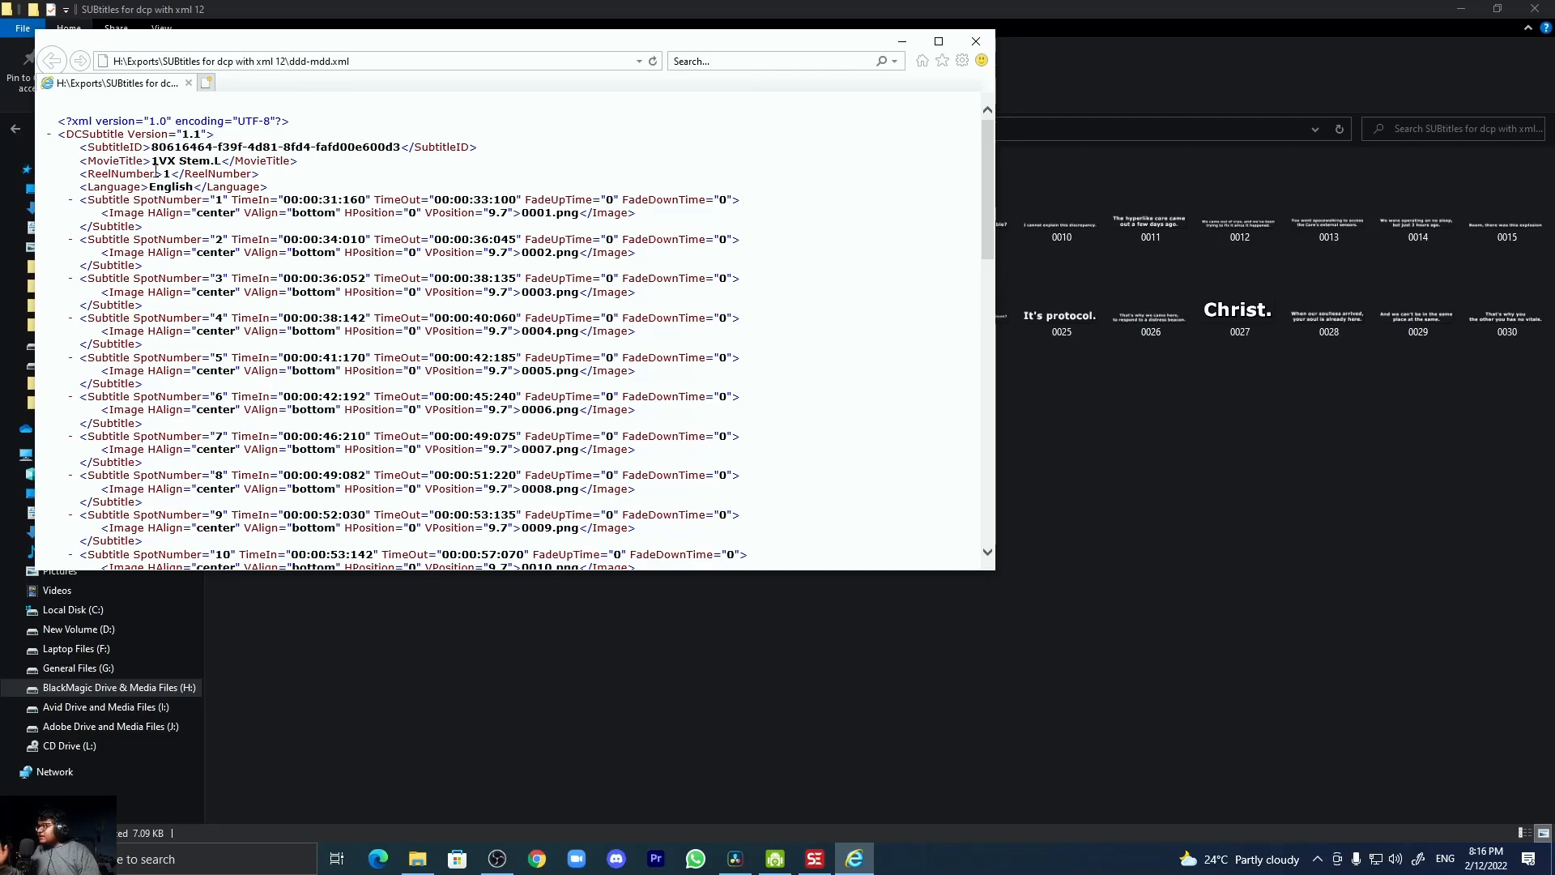
left_click_drag(154, 174, 297, 177)
left_click(296, 176)
left_click_drag(152, 162, 210, 161)
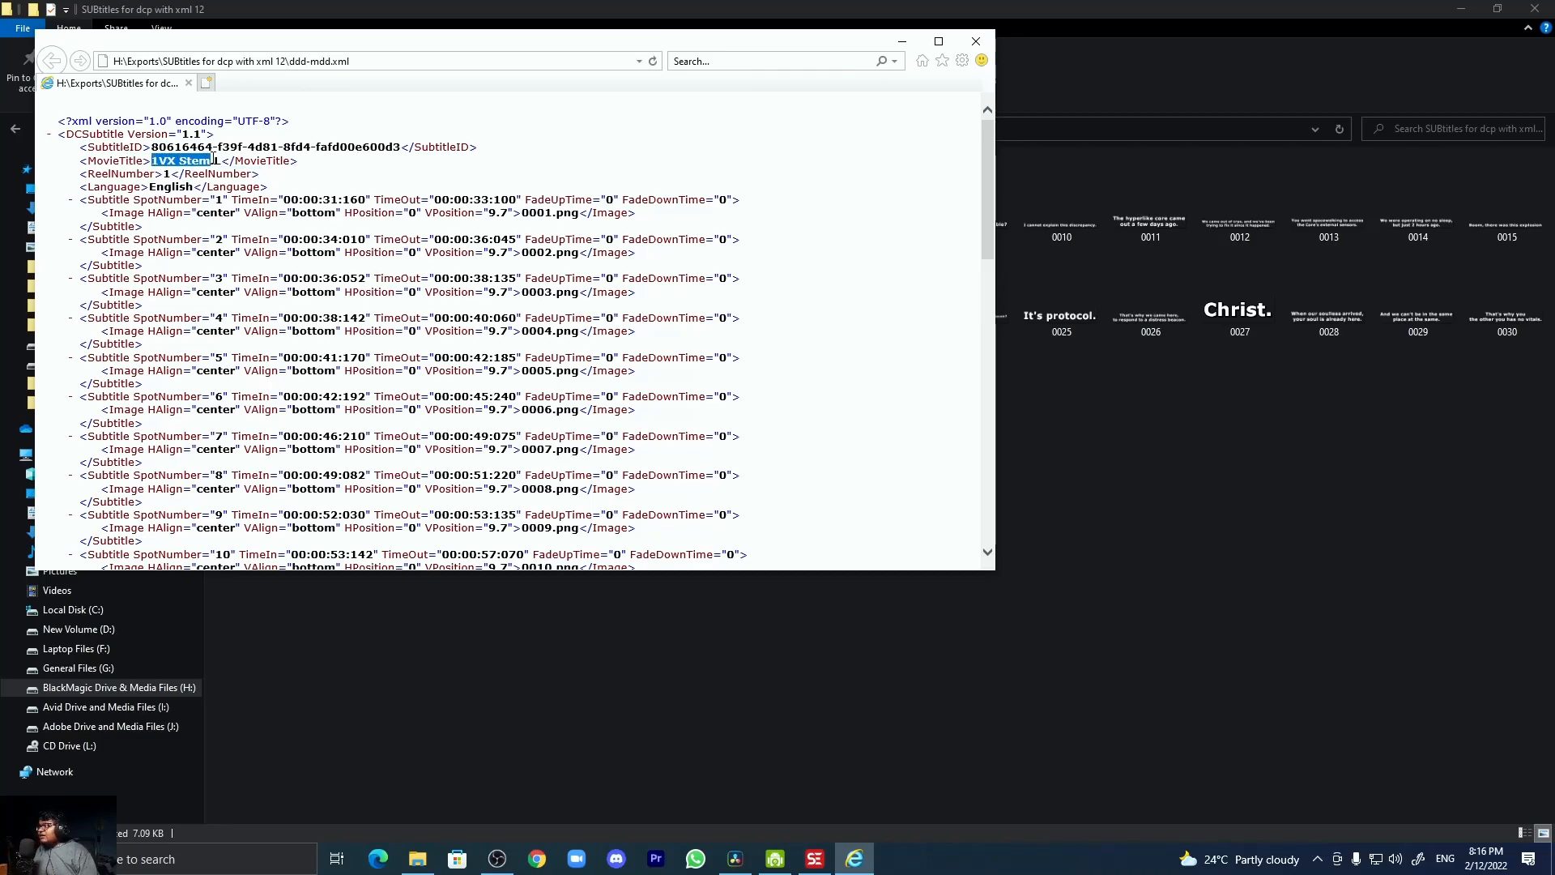
left_click(215, 160)
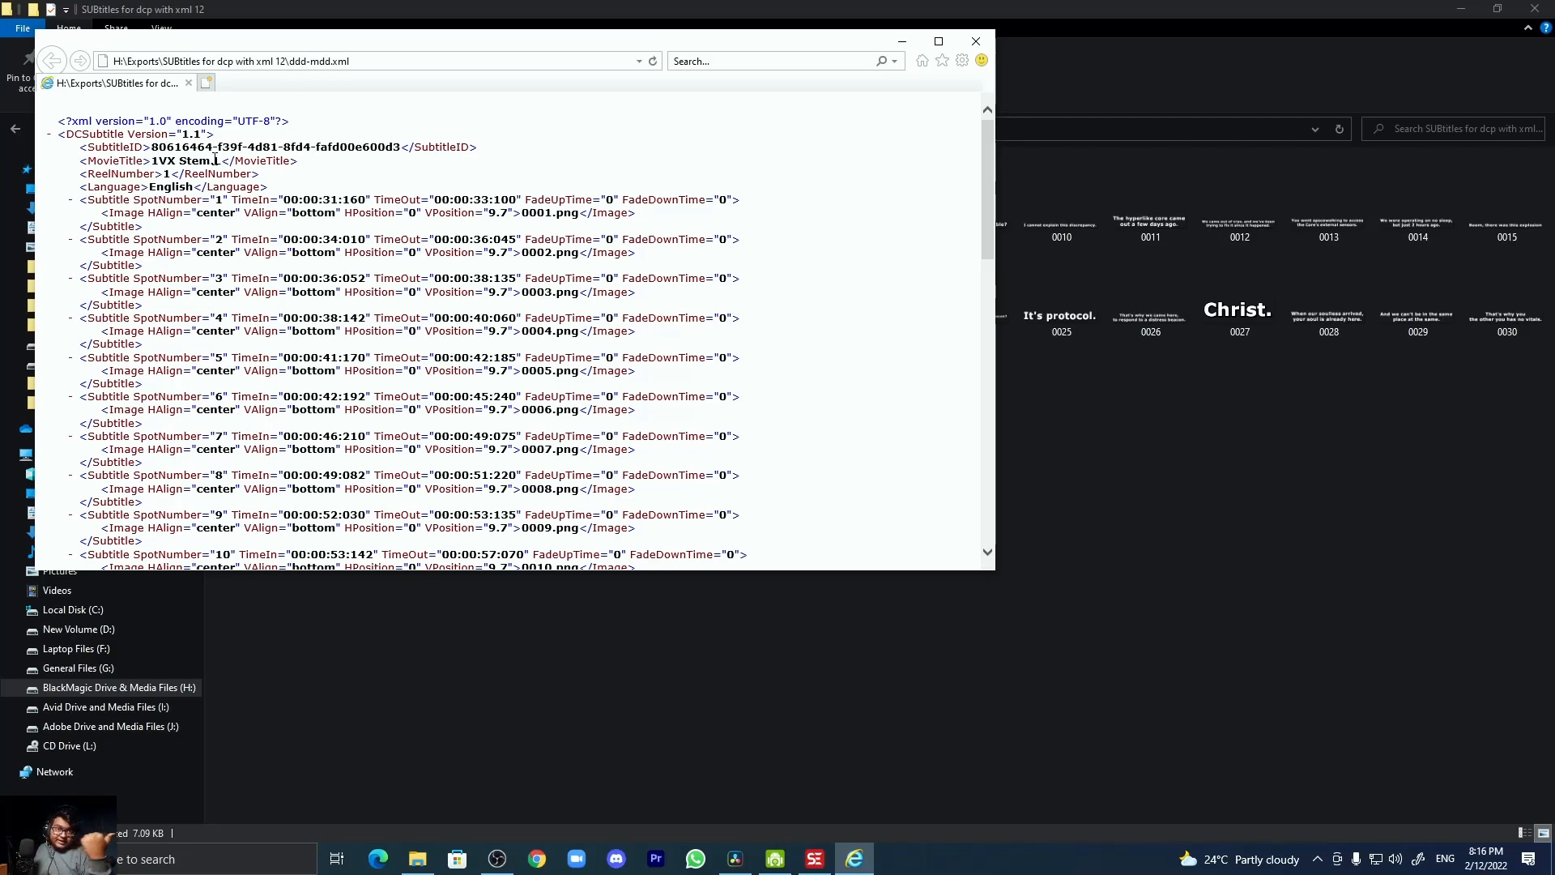
scroll(345, 246, "down", 5)
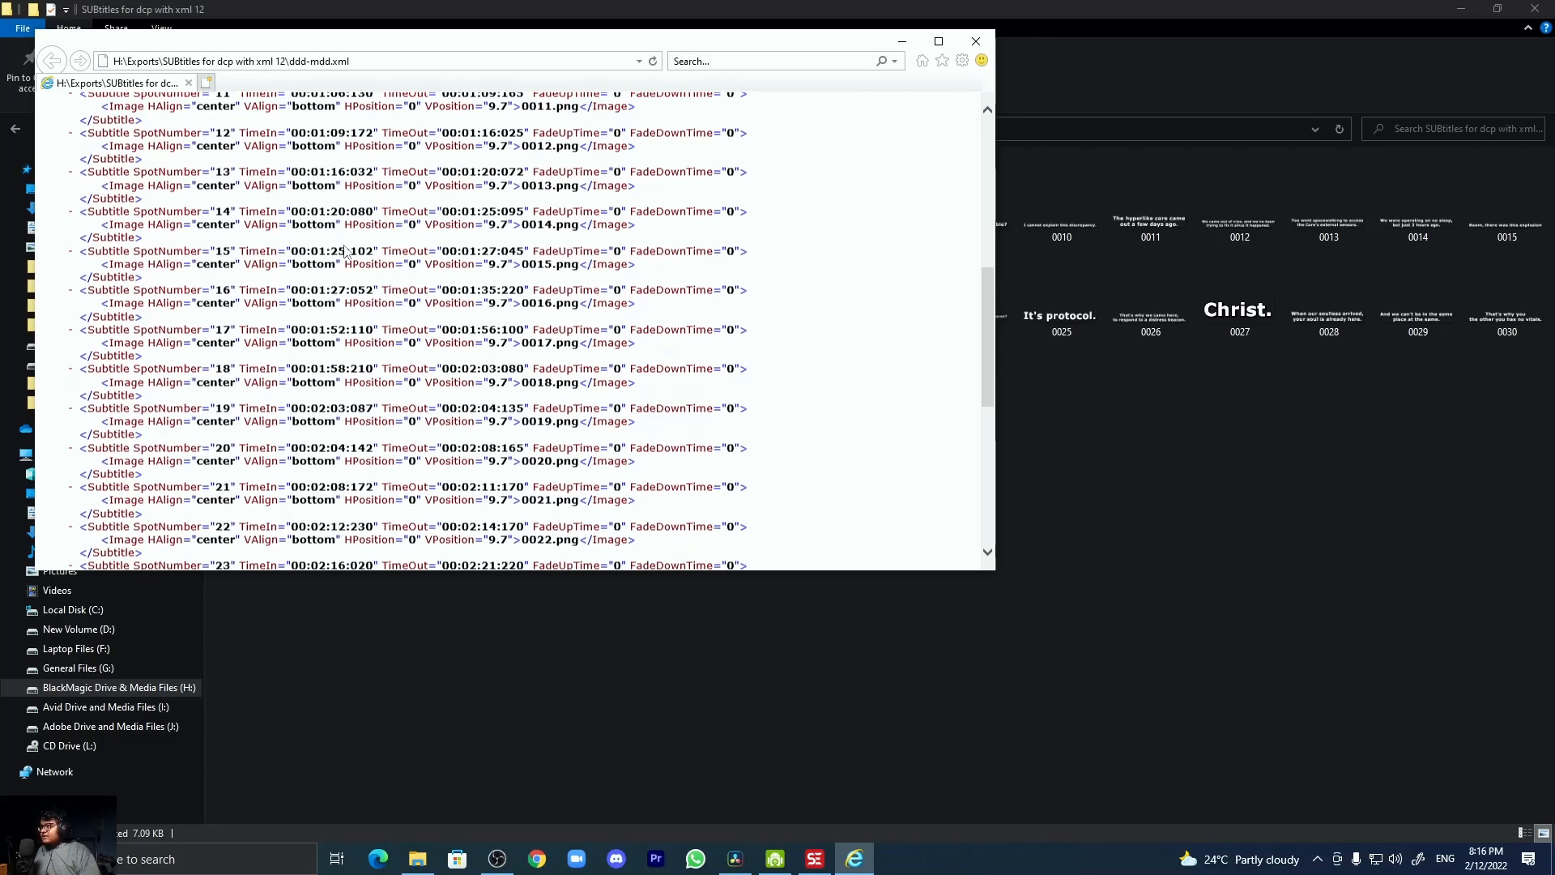
scroll(567, 275, "up", 5)
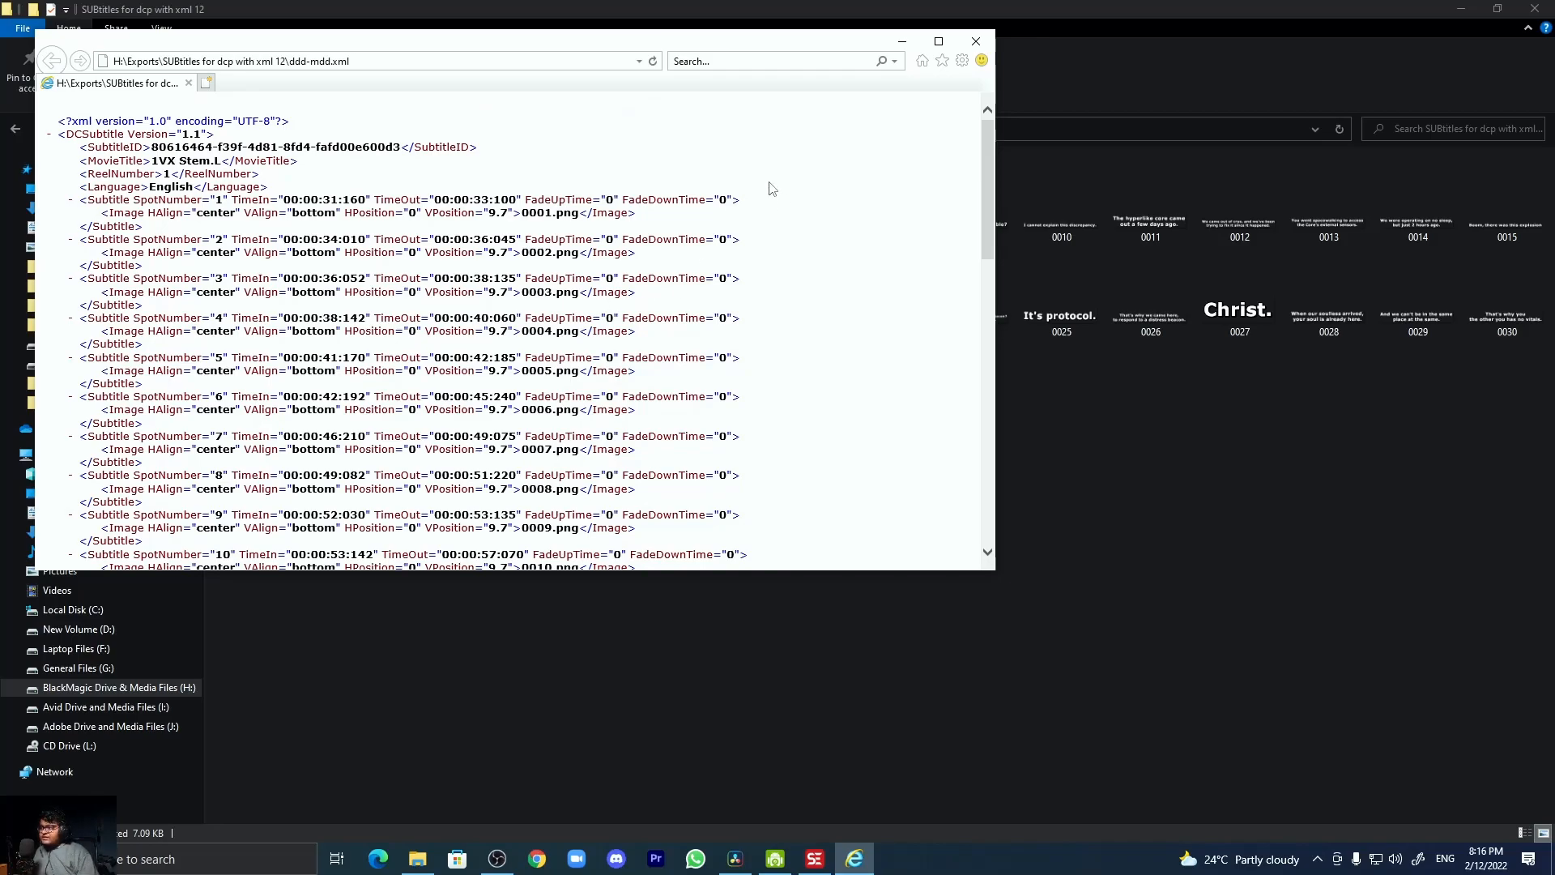
left_click(976, 41)
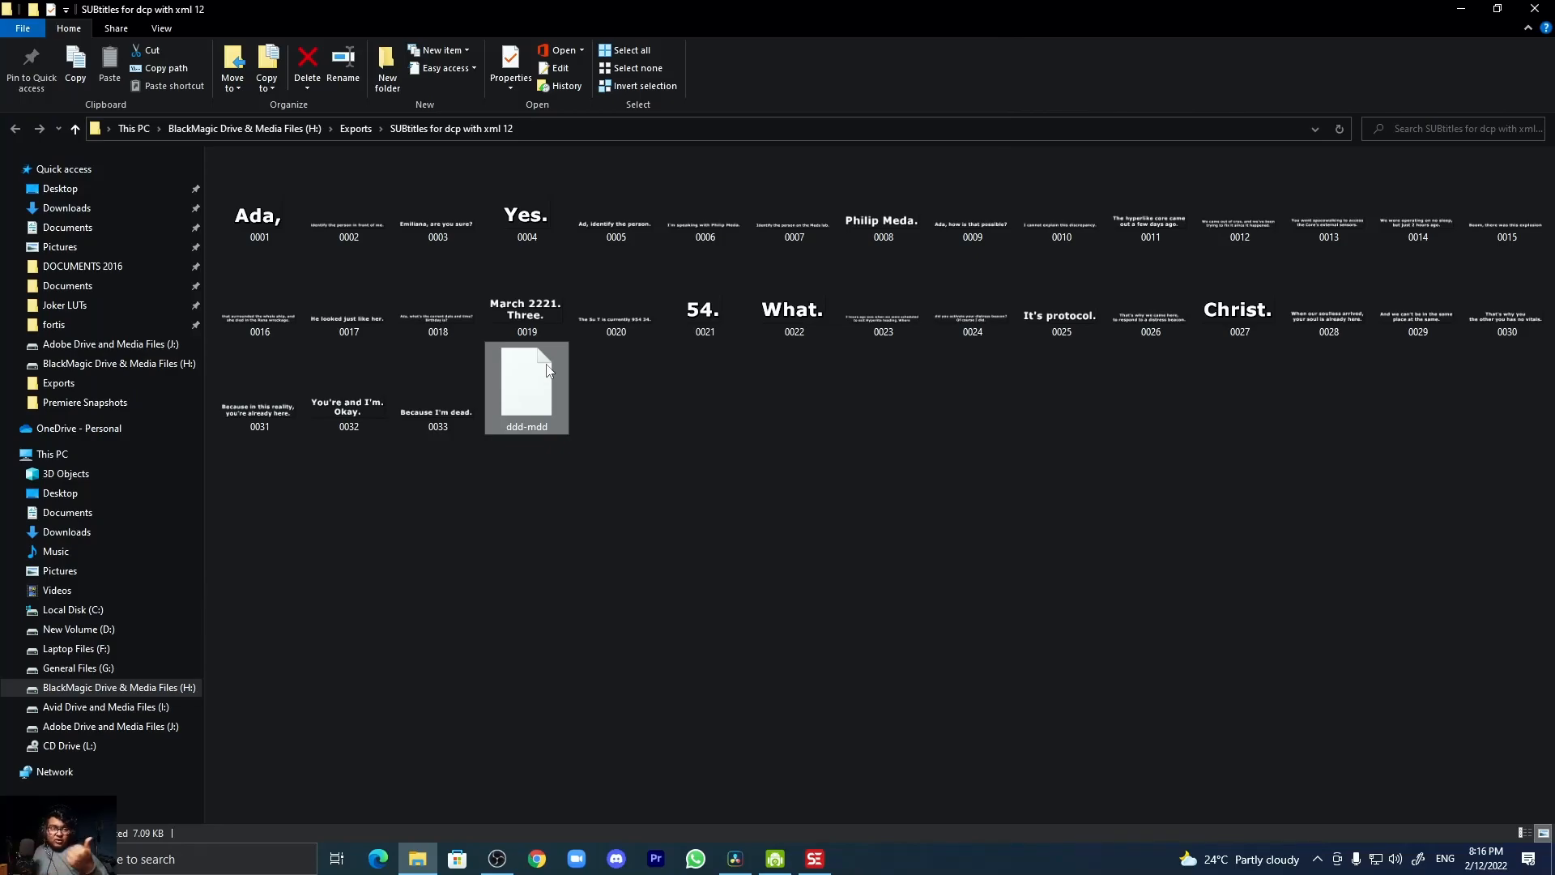
- Check the file properties of the exported subtitle image 0022
left_click_drag(547, 370, 883, 454)
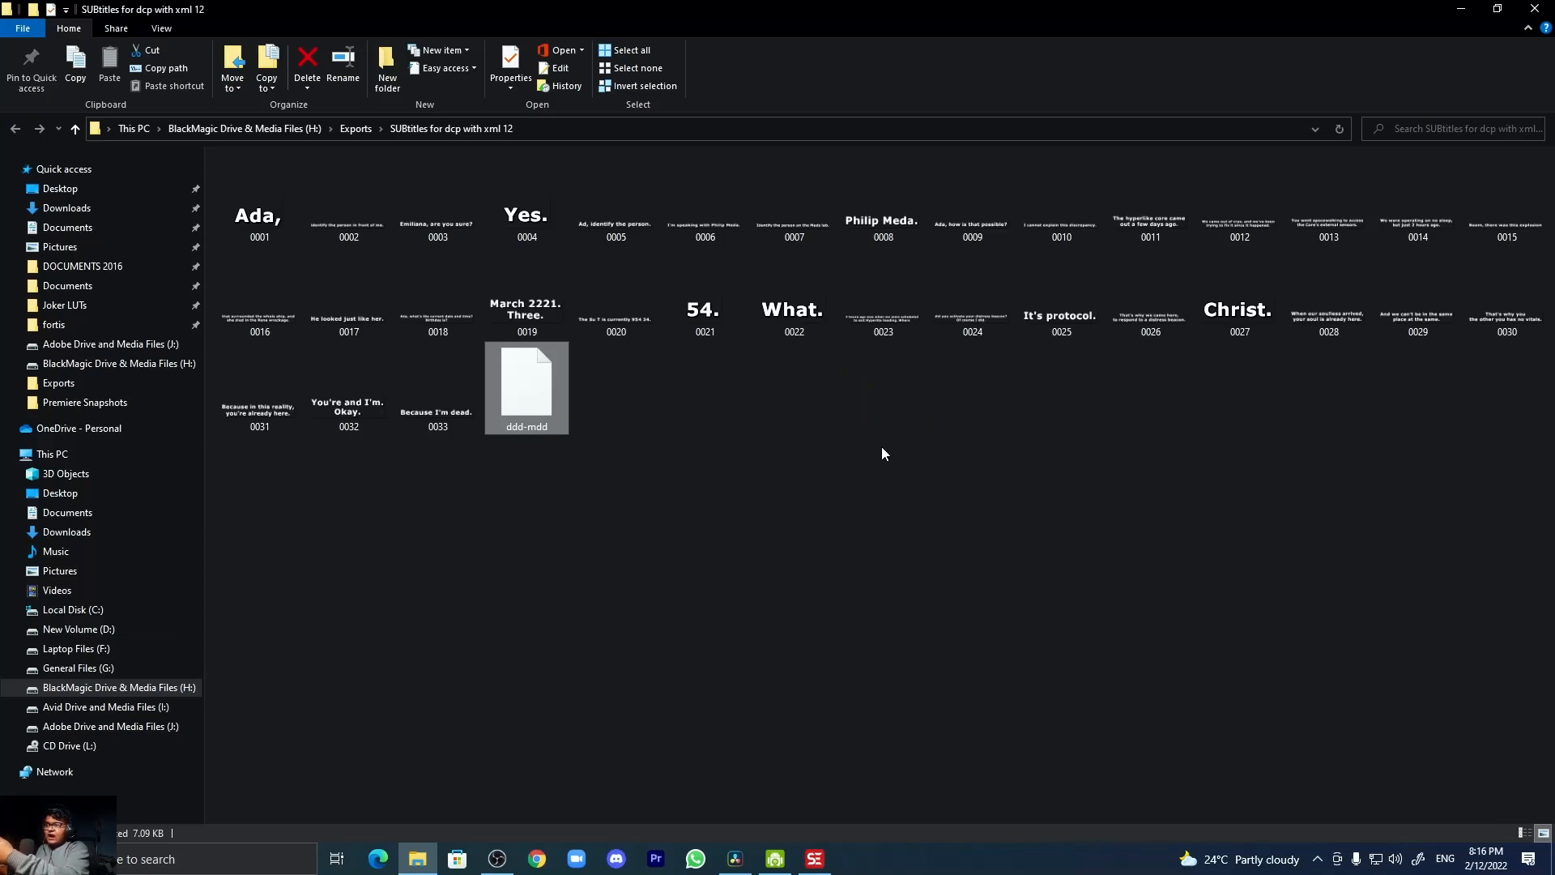
right_click(784, 310)
left_click(580, 802)
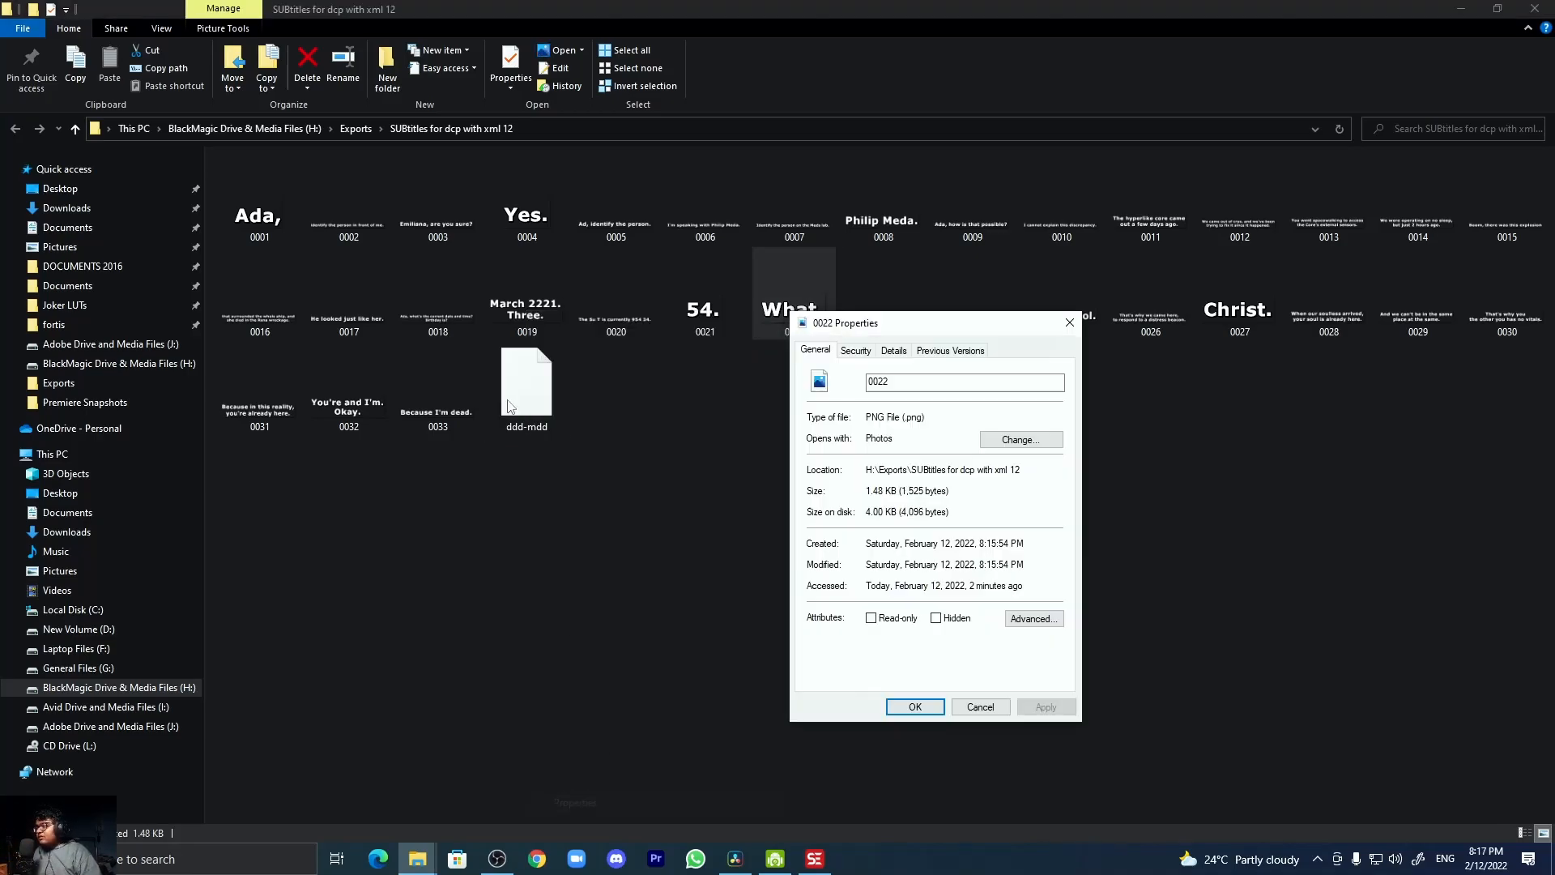
left_click(1069, 322)
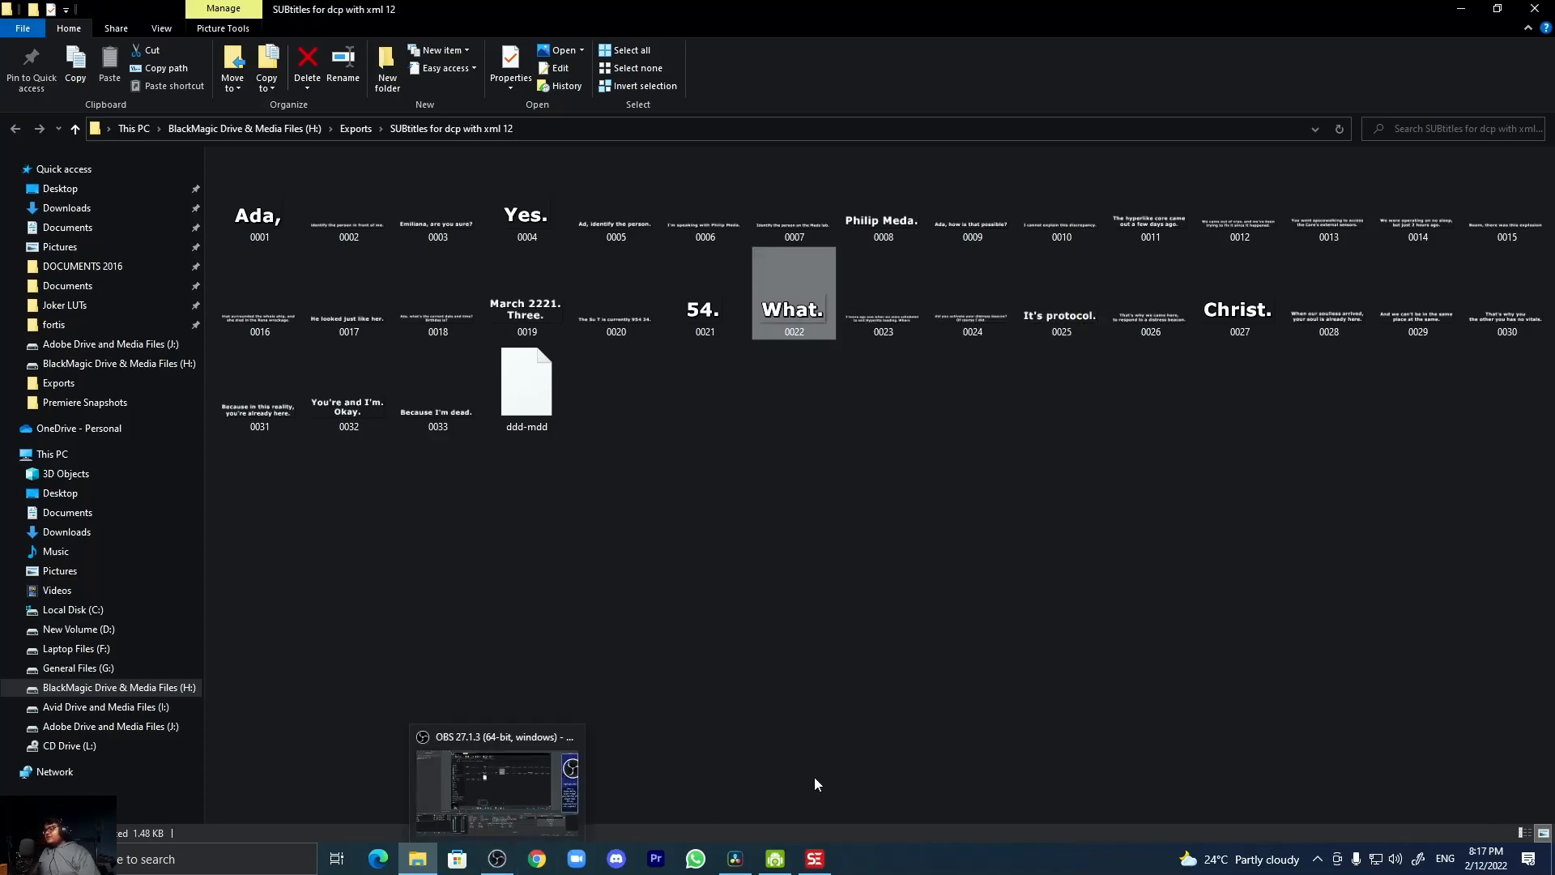
- Switch back to Subtitle Edit and close the export message and the D-Cinema interop/png export window
left_click(816, 864)
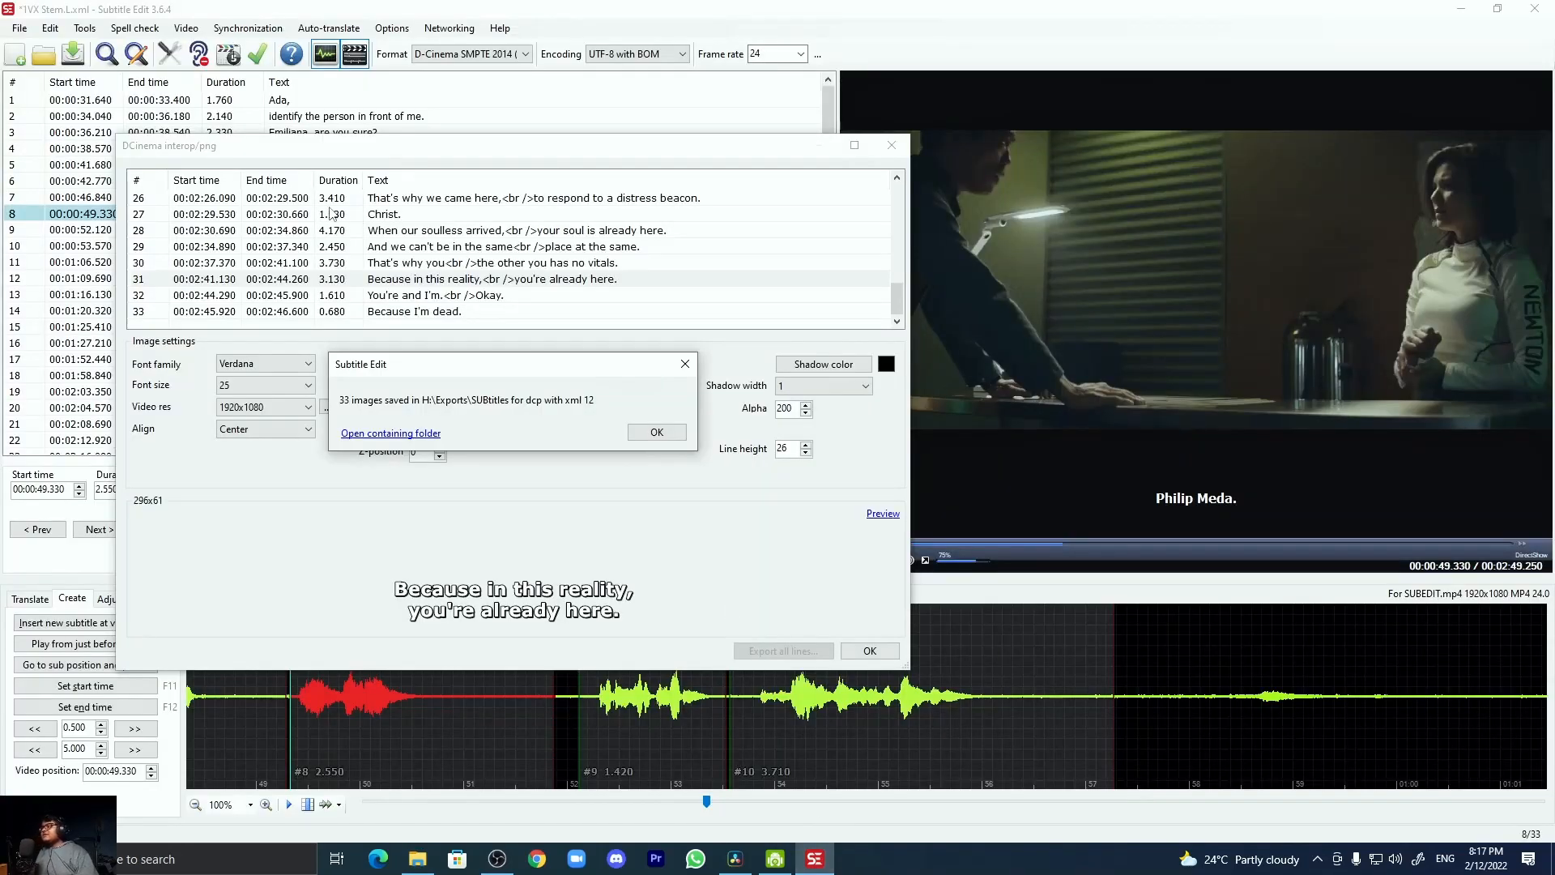
left_click(685, 364)
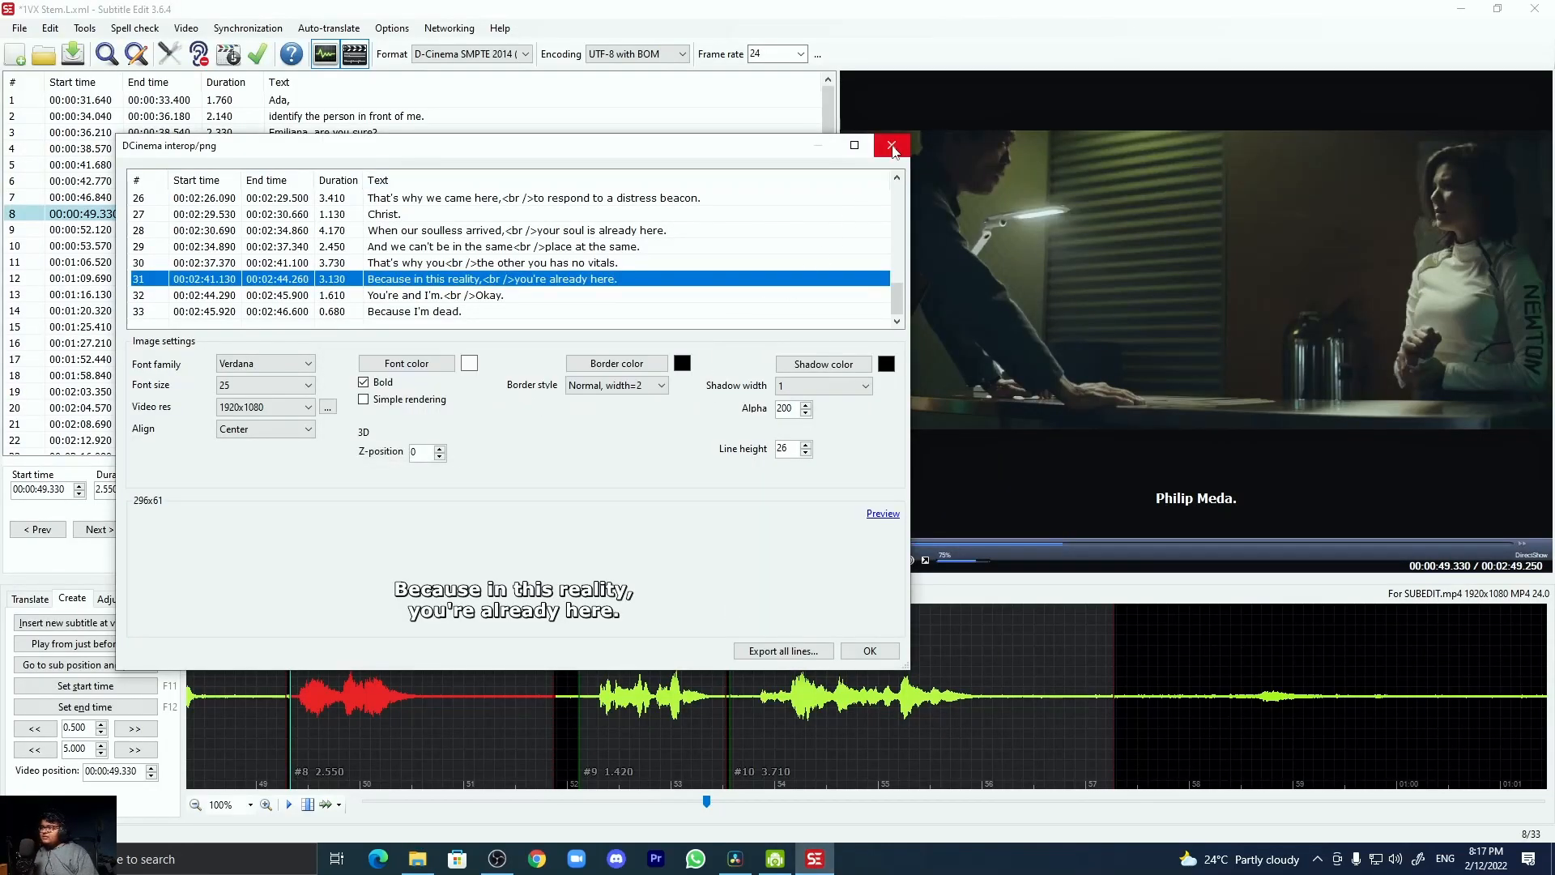
left_click(892, 146)
- Browse the available subtitle formats, including the DVD Studio Pro, JSON, Adobe Encore and Avid Caption entries
left_click(465, 55)
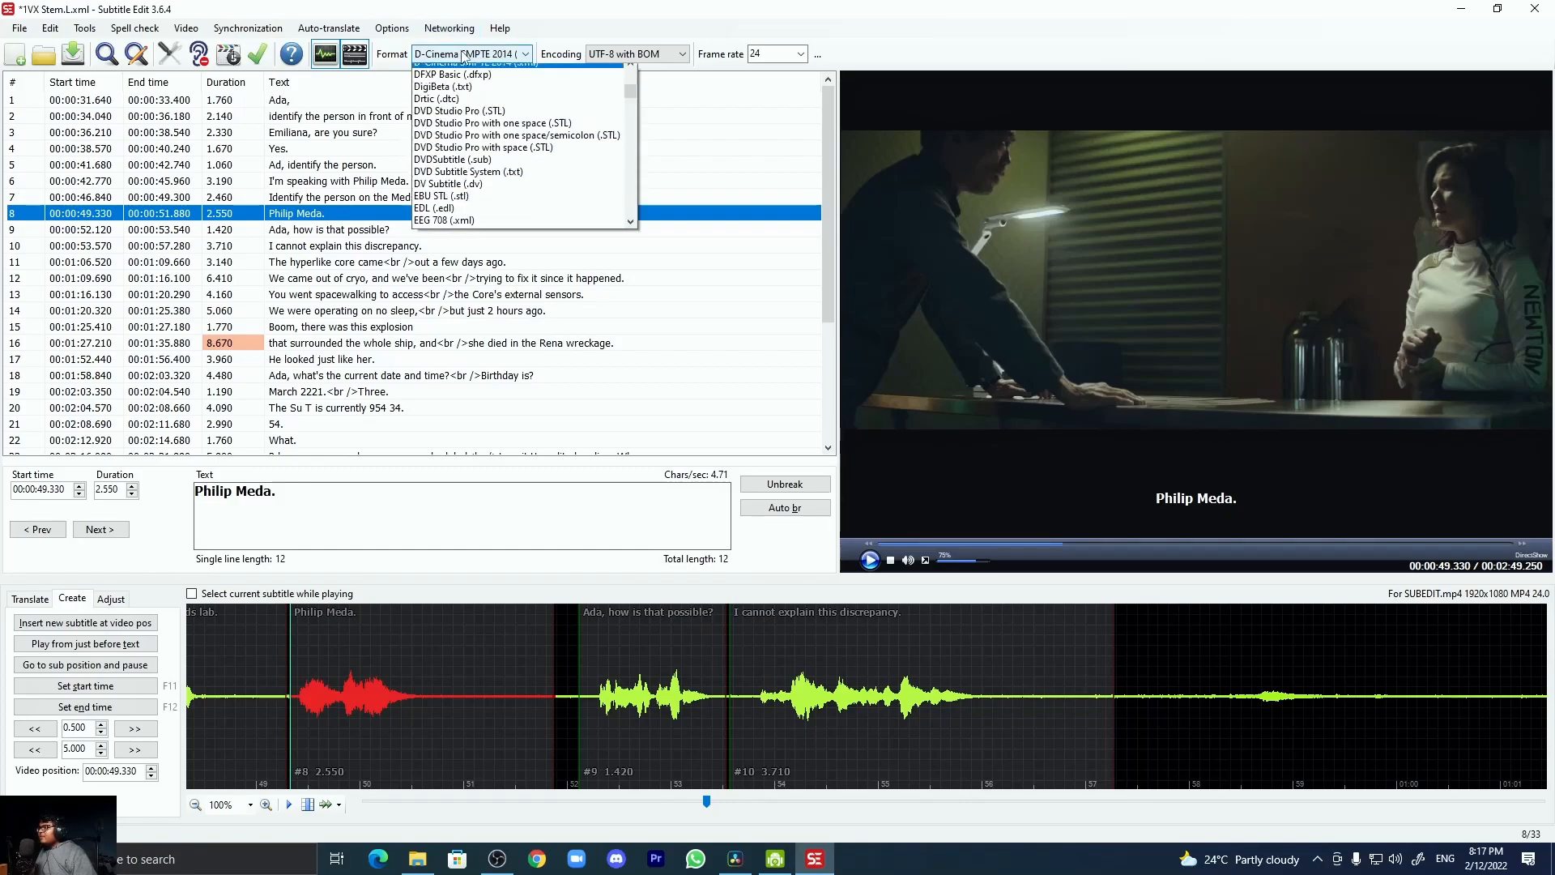
scroll(468, 149, "down", 4)
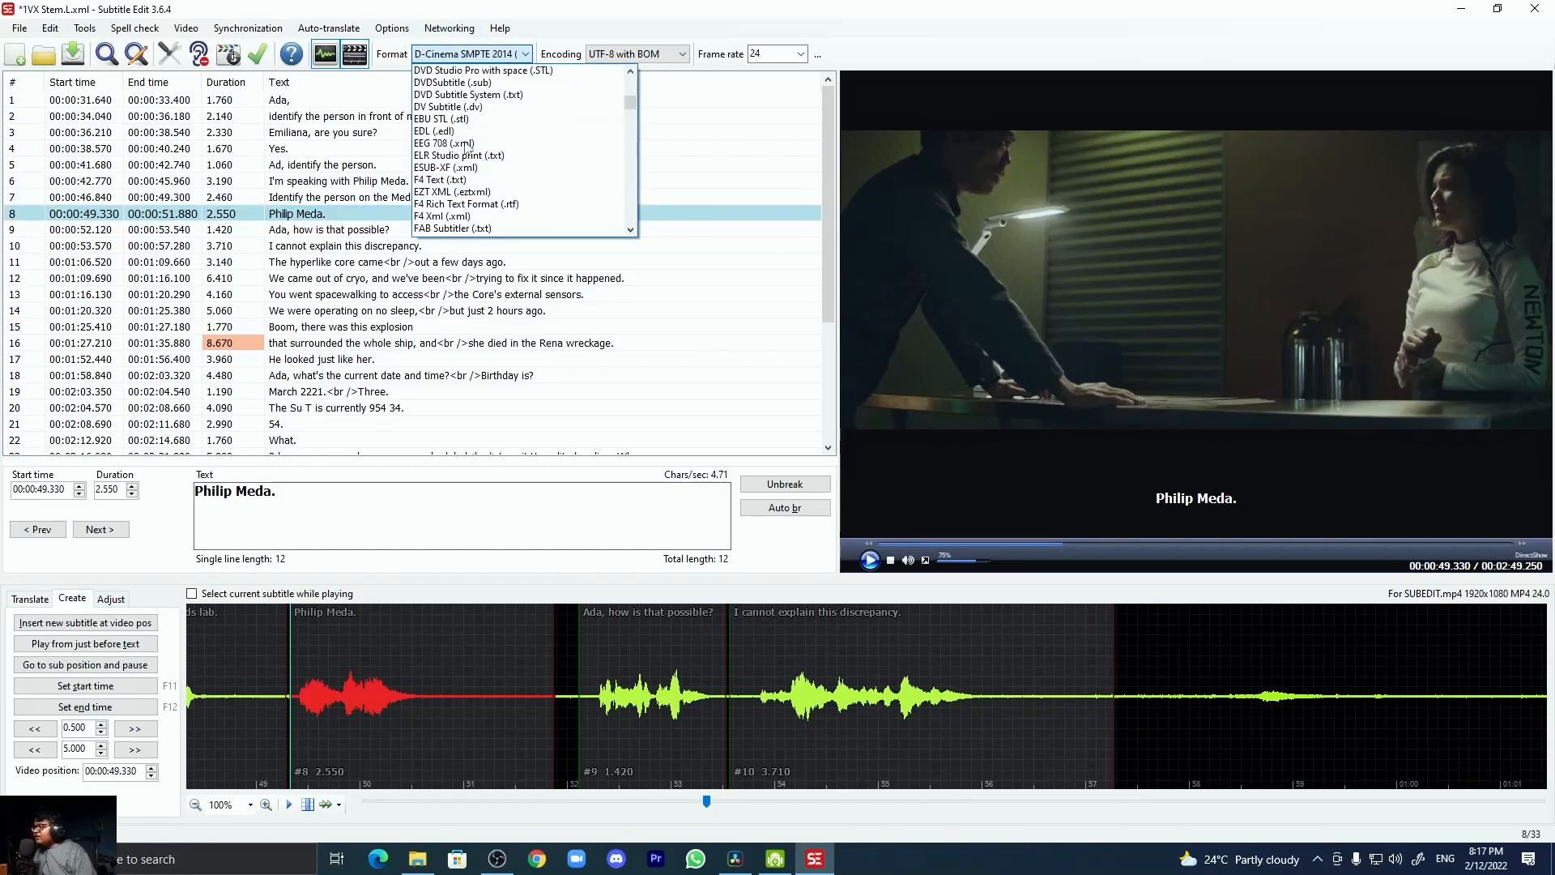
scroll(468, 148, "down", 10)
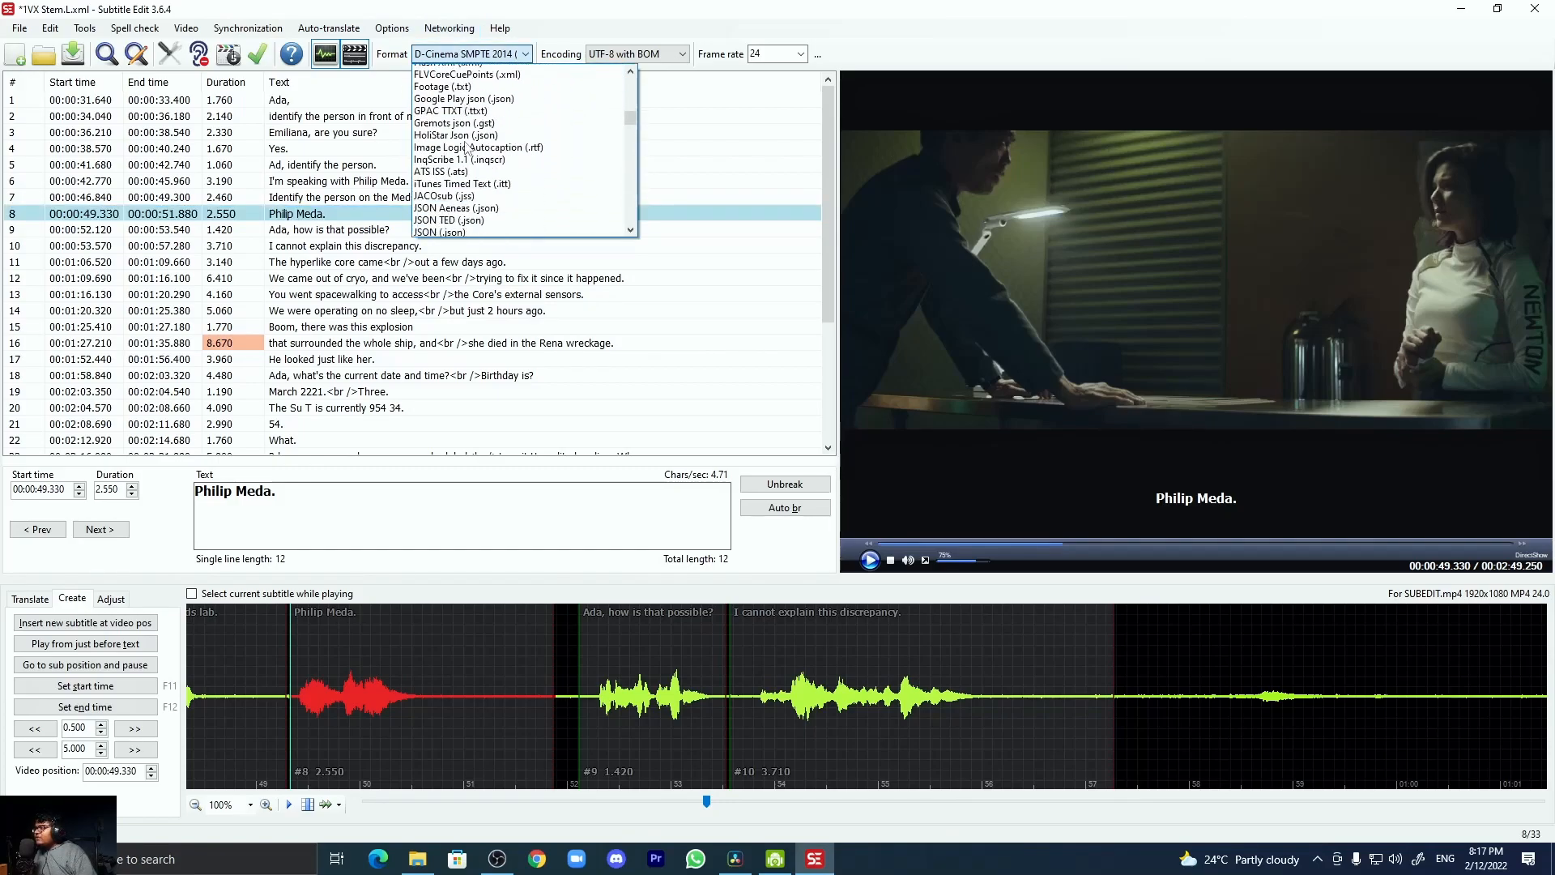
scroll(468, 150, "up", 14)
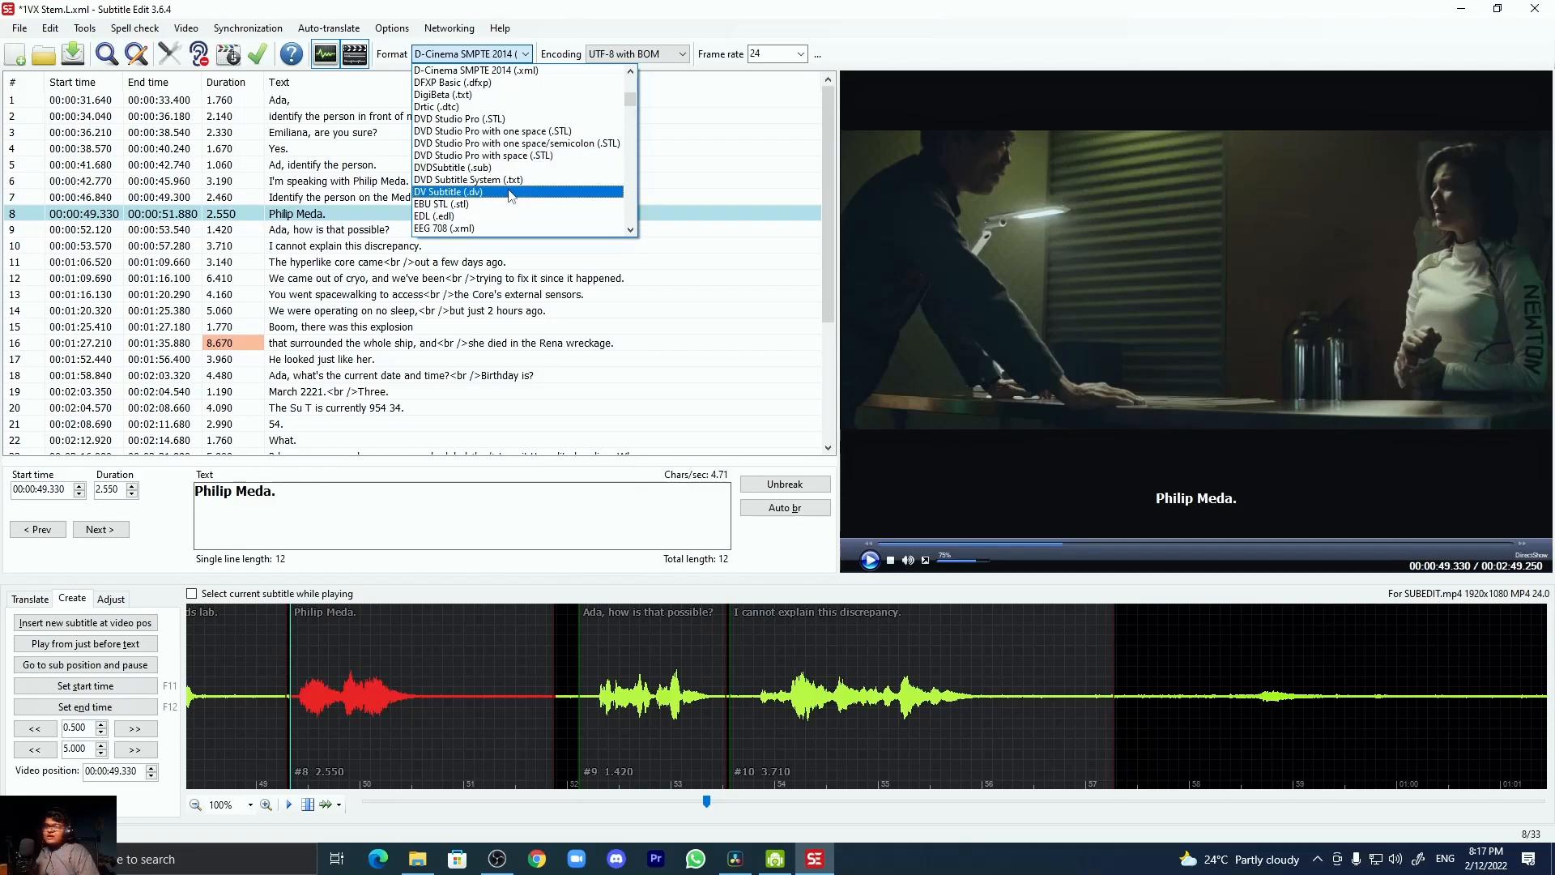
scroll(510, 195, "up", 15)
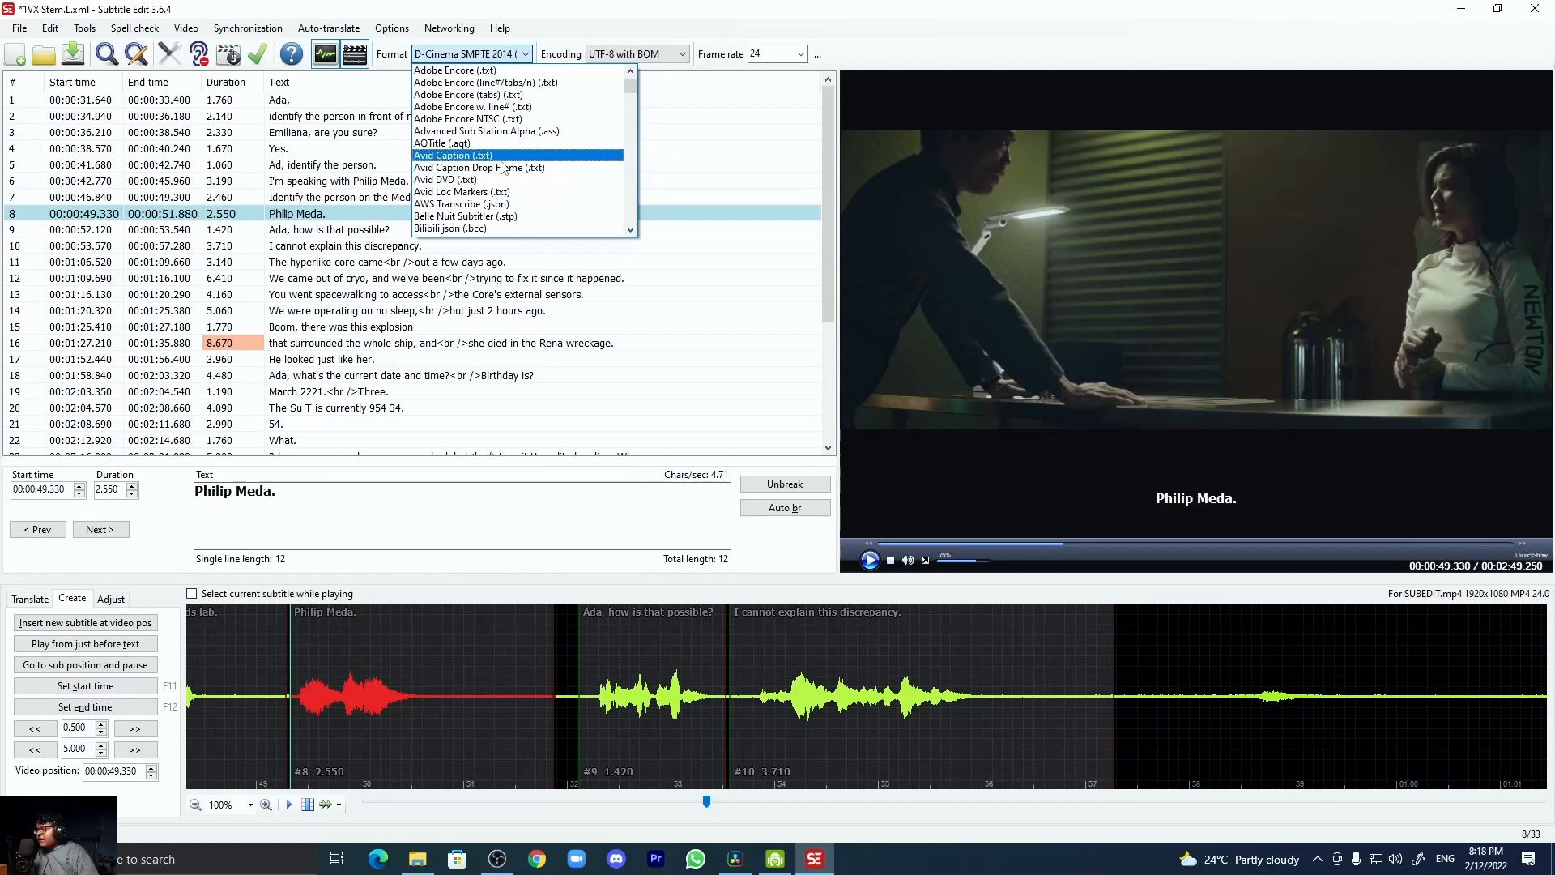
scroll(504, 167, "up", 1)
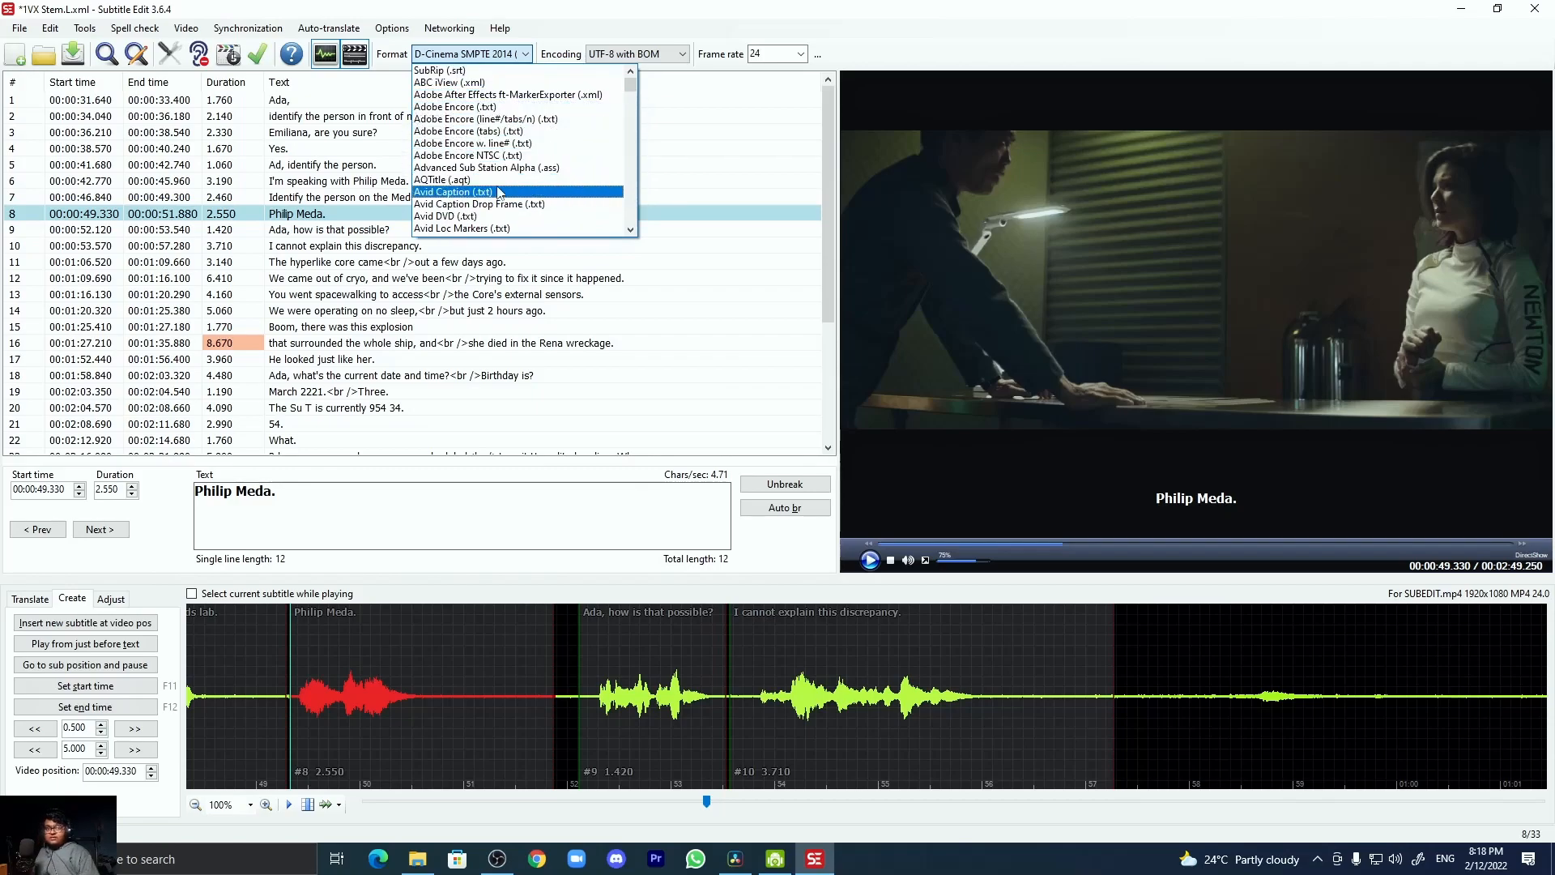
- Look through the remaining subtitle formats, from Final Cut Pro and iTunes Timed Text to the Scenarist Closed Captions entries
scroll(501, 186, "down", 2)
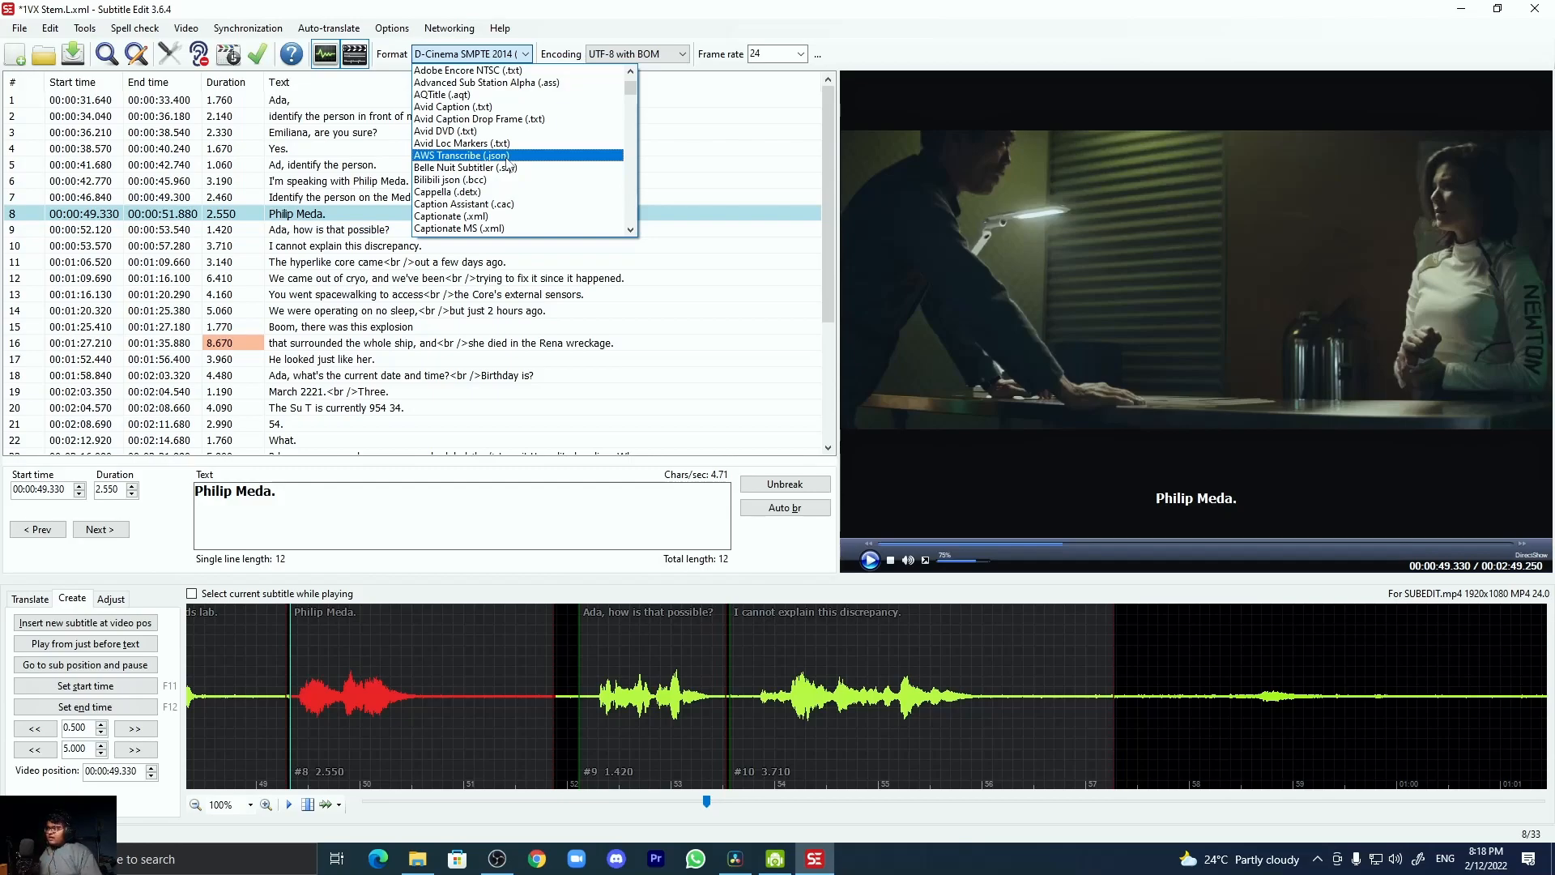
scroll(508, 165, "down", 7)
scroll(508, 165, "down", 12)
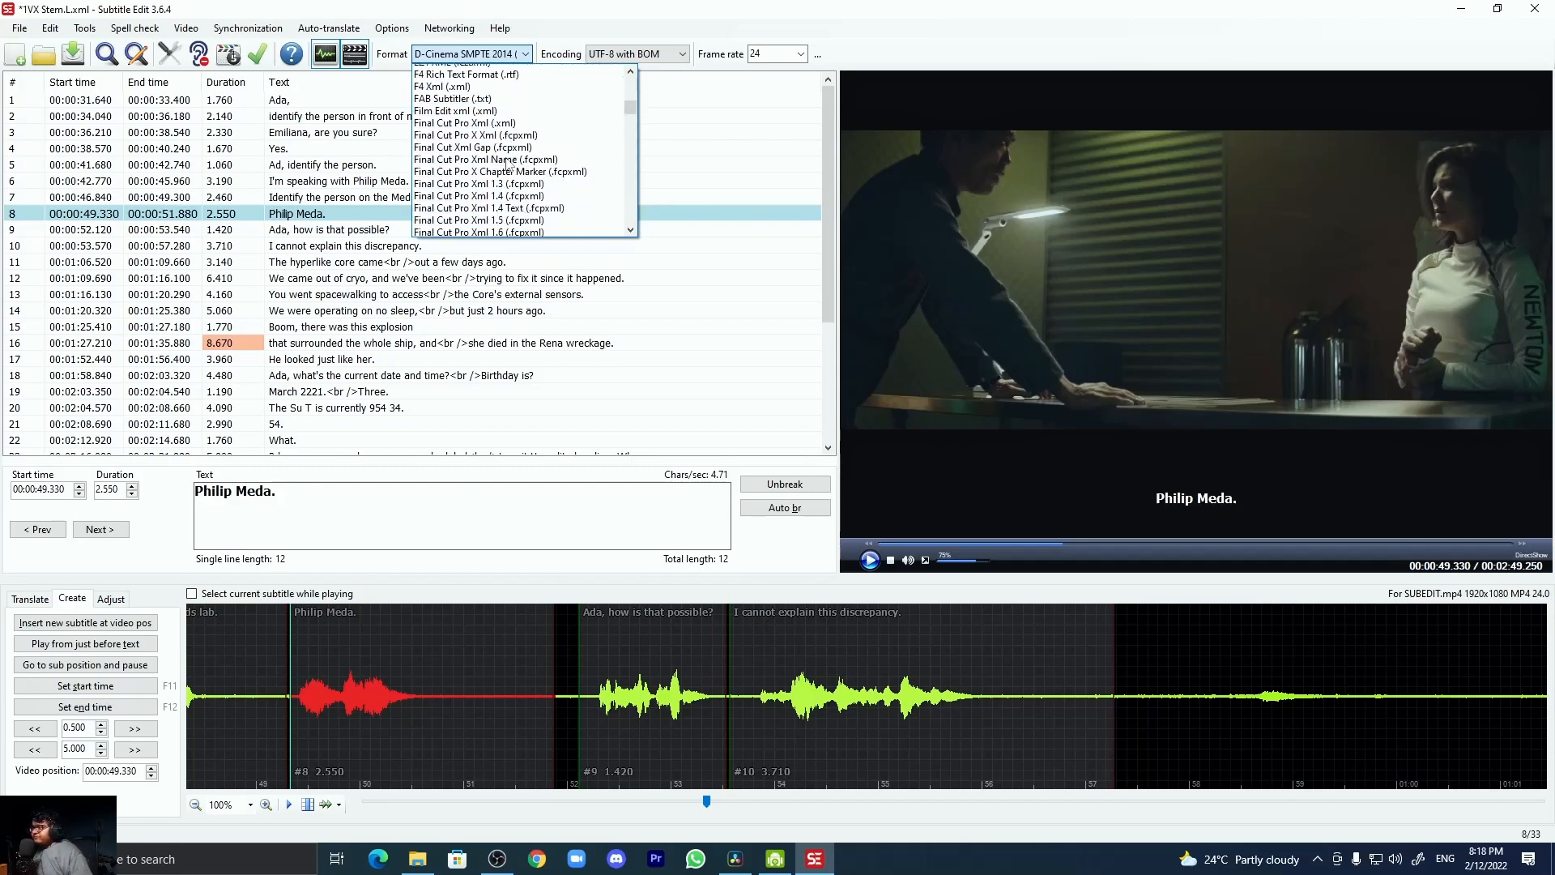
scroll(508, 178, "down", 3)
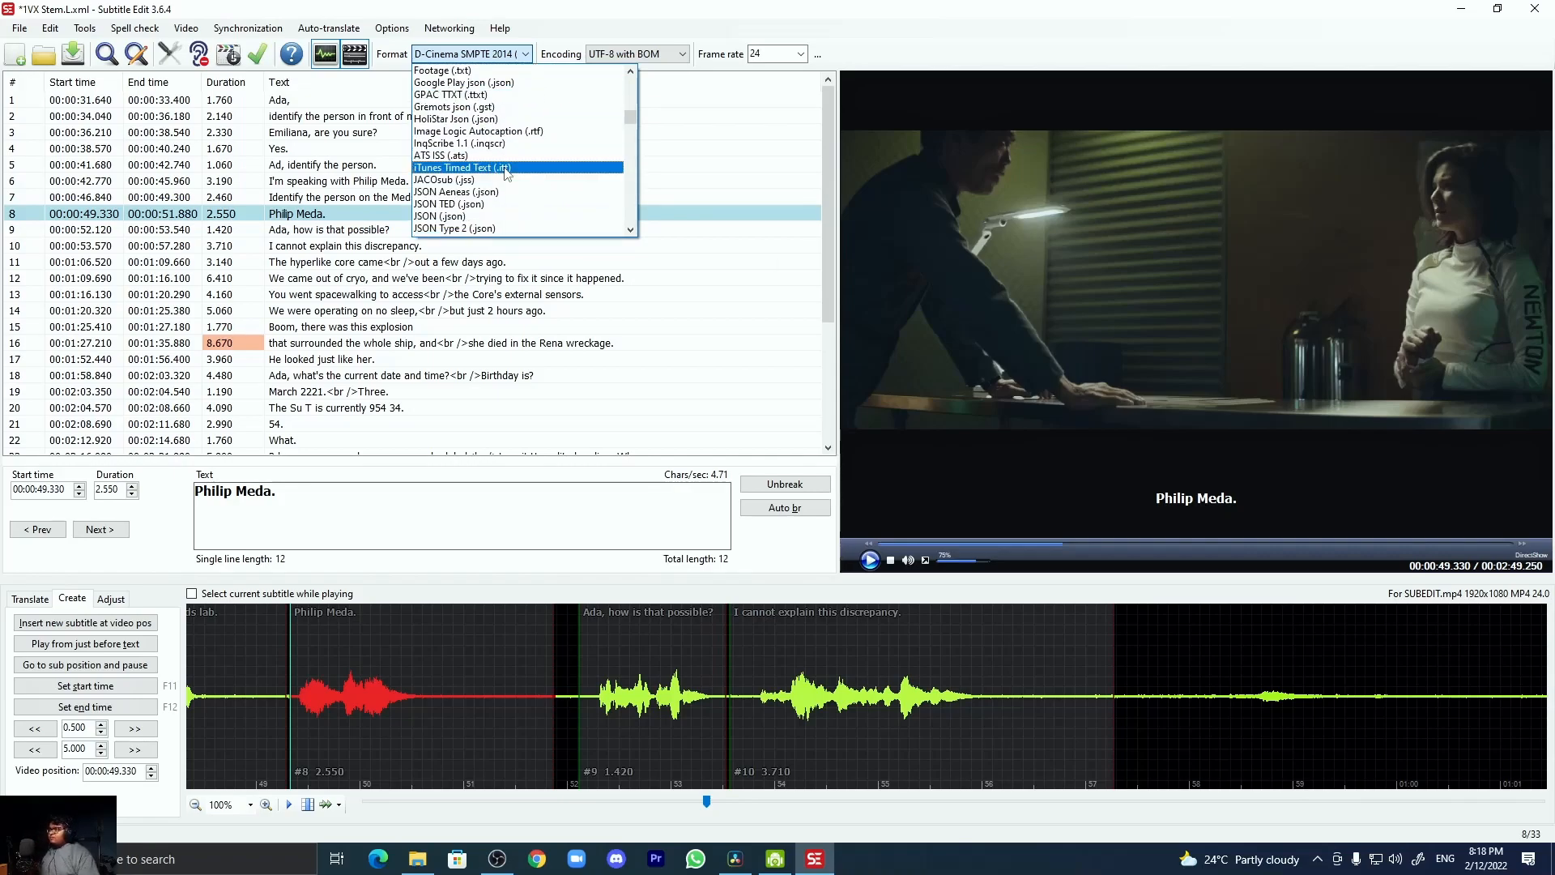
scroll(506, 172, "down", 9)
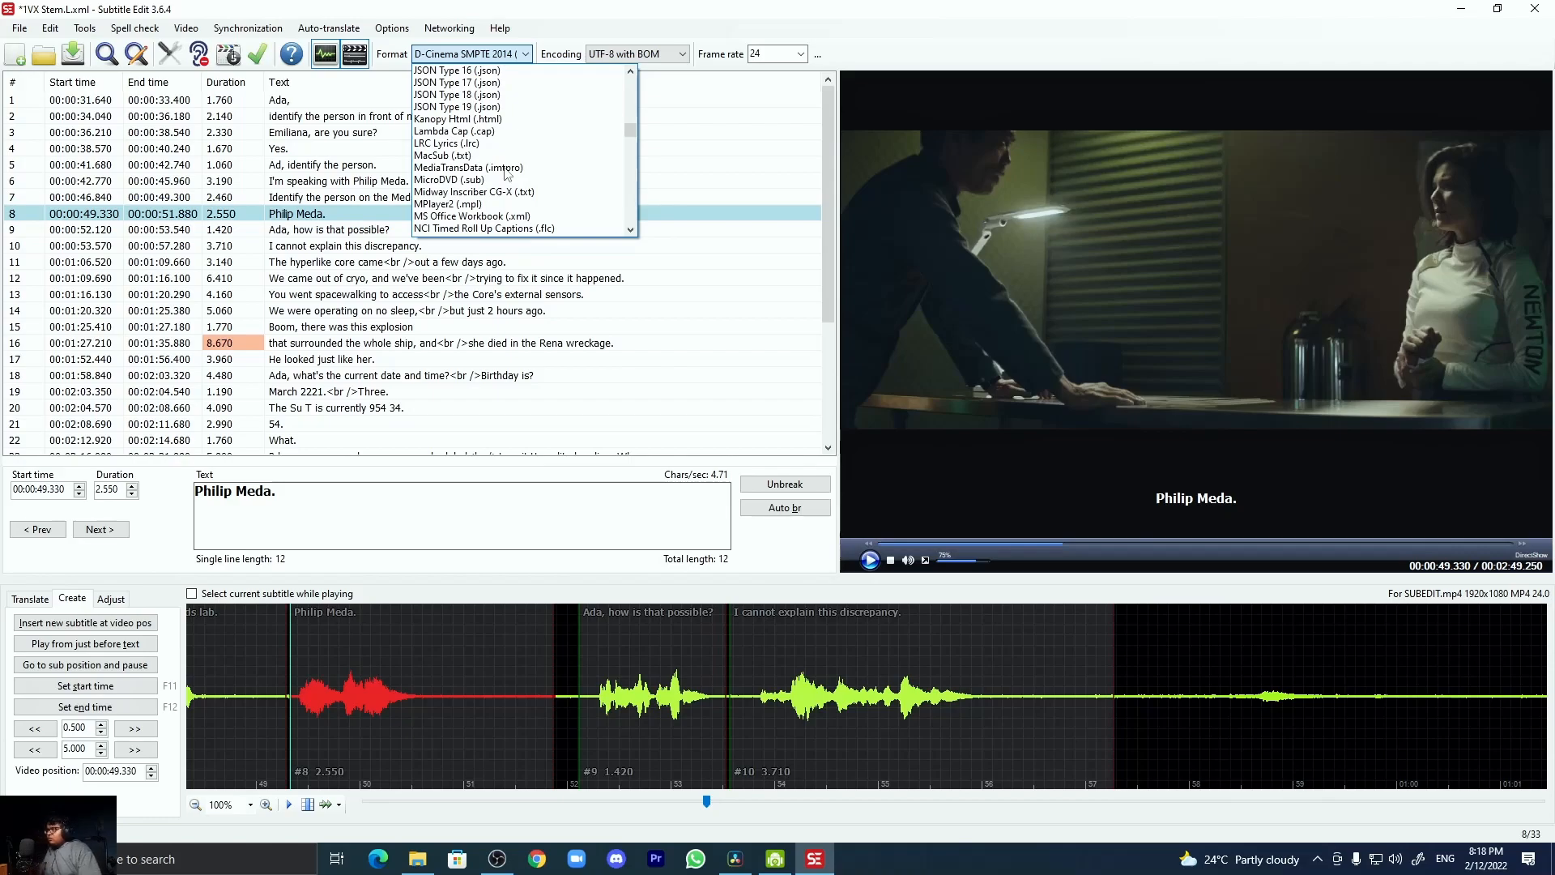
scroll(507, 173, "down", 2)
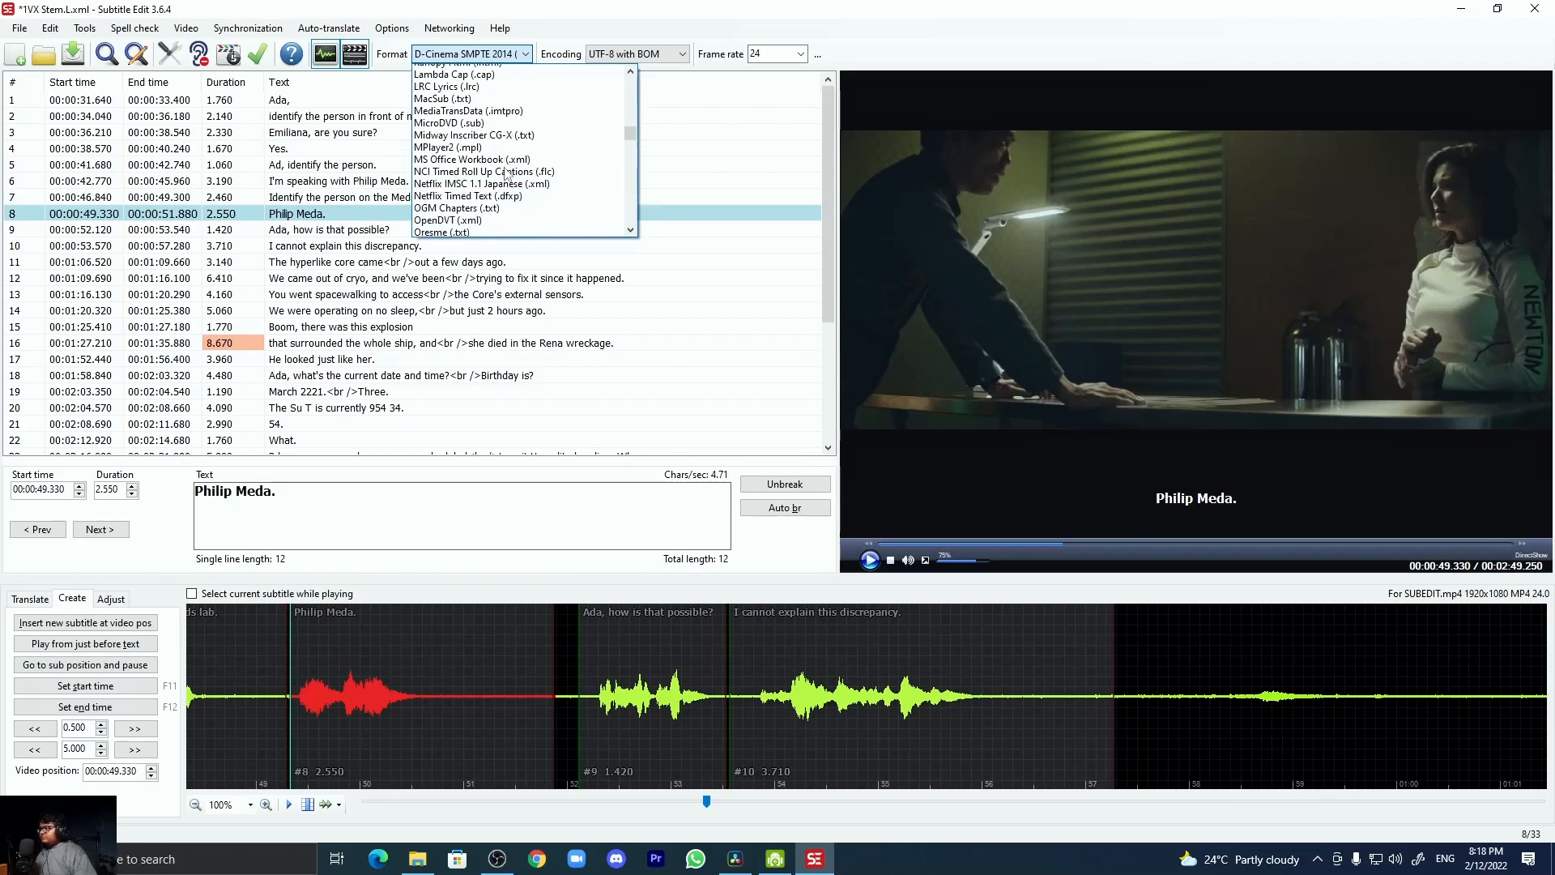
scroll(506, 172, "down", 3)
scroll(506, 172, "down", 5)
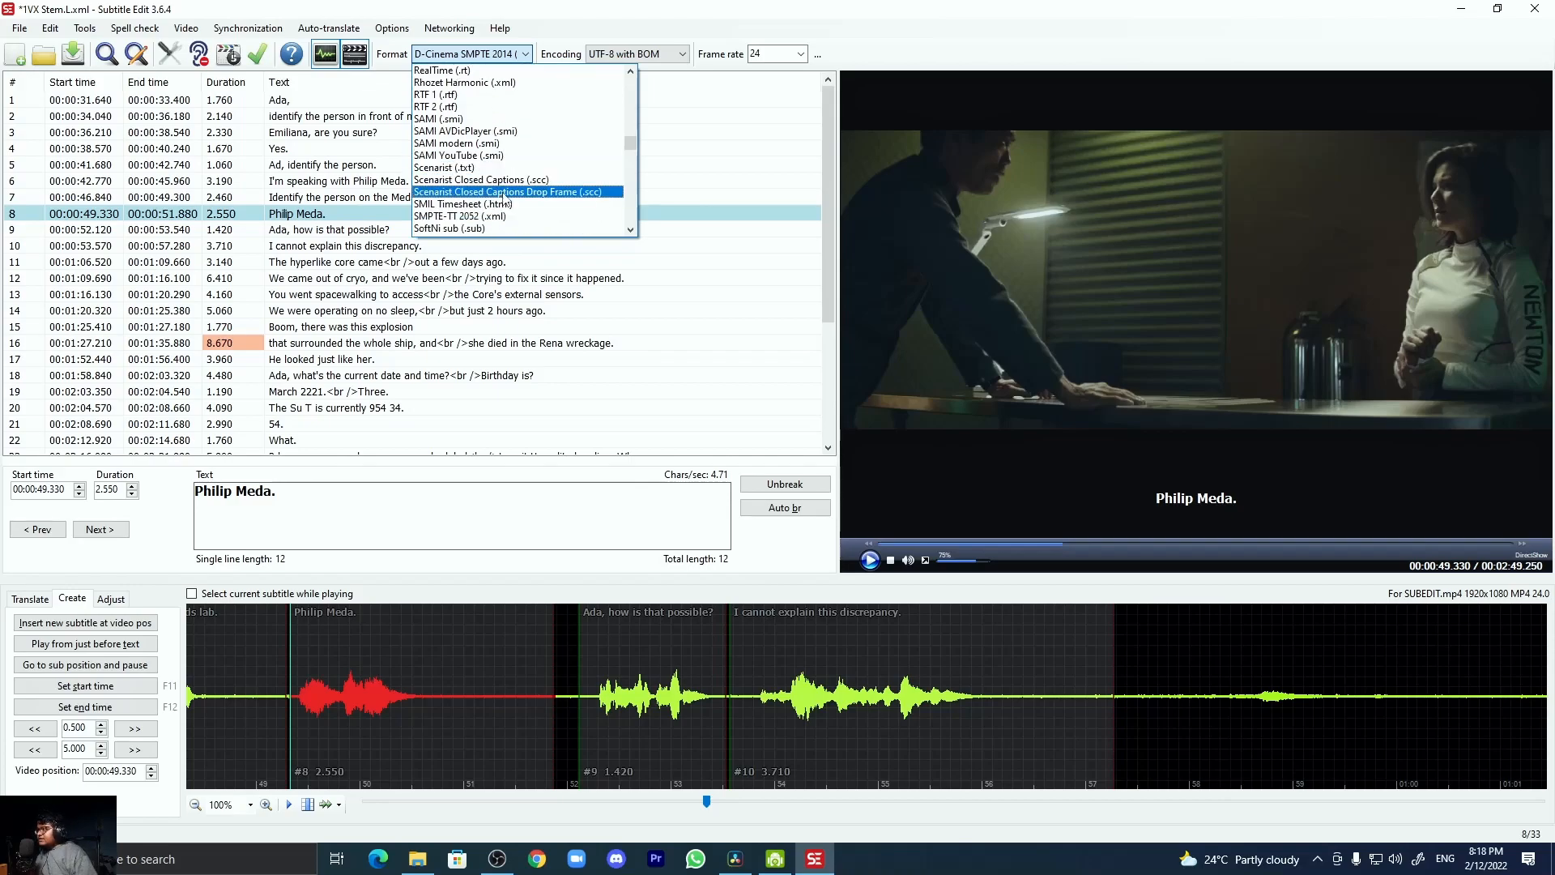
- Set the subtitle format to Netflix Timed Text (.dfxp)
scroll(504, 196, "up", 15)
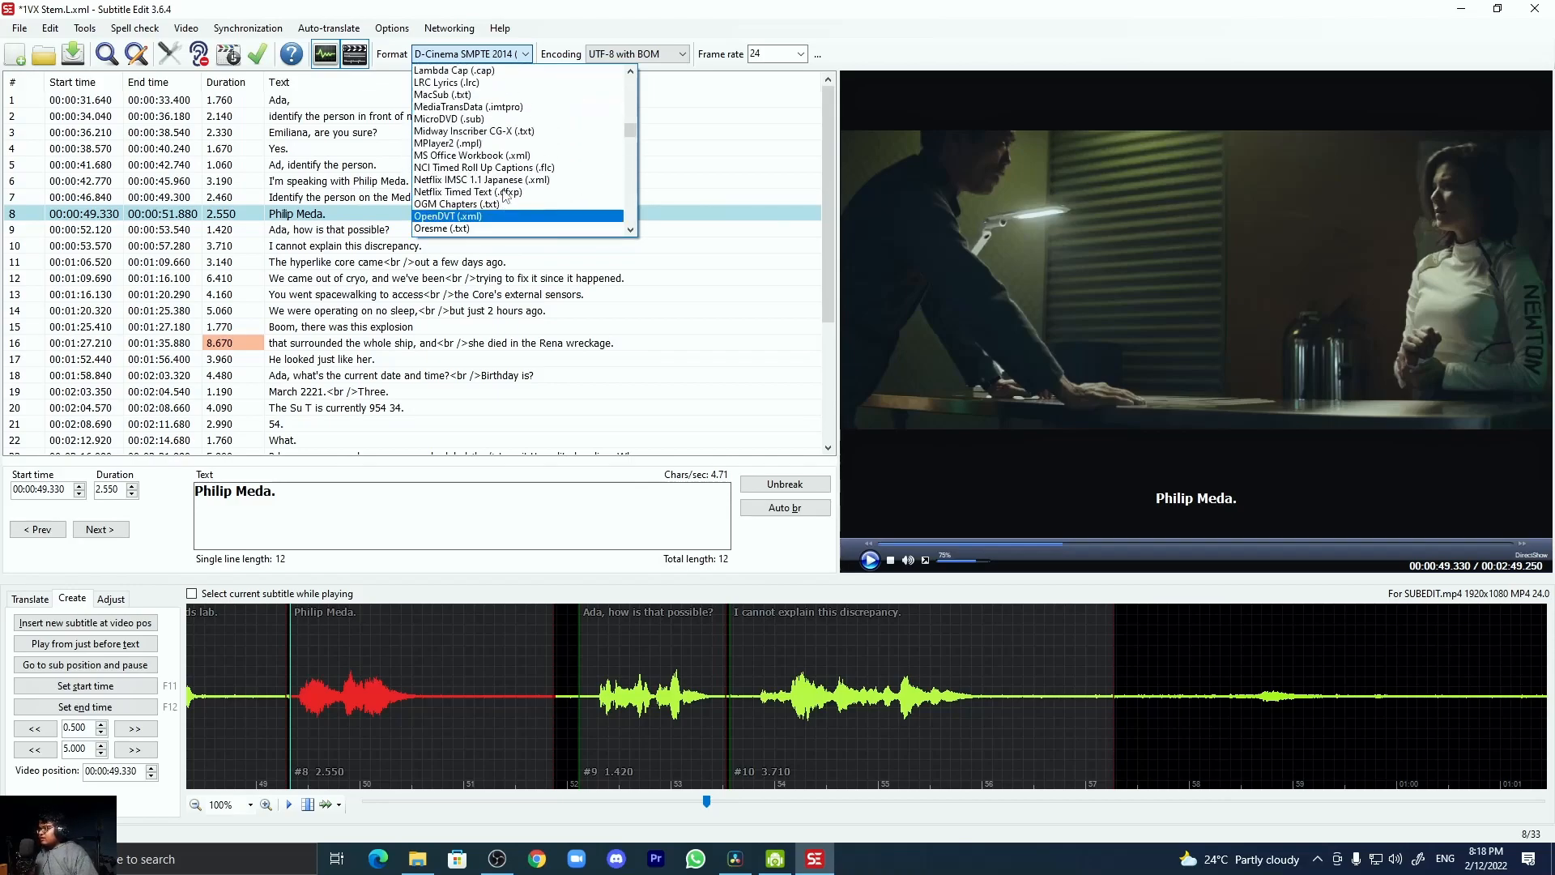
key("n")
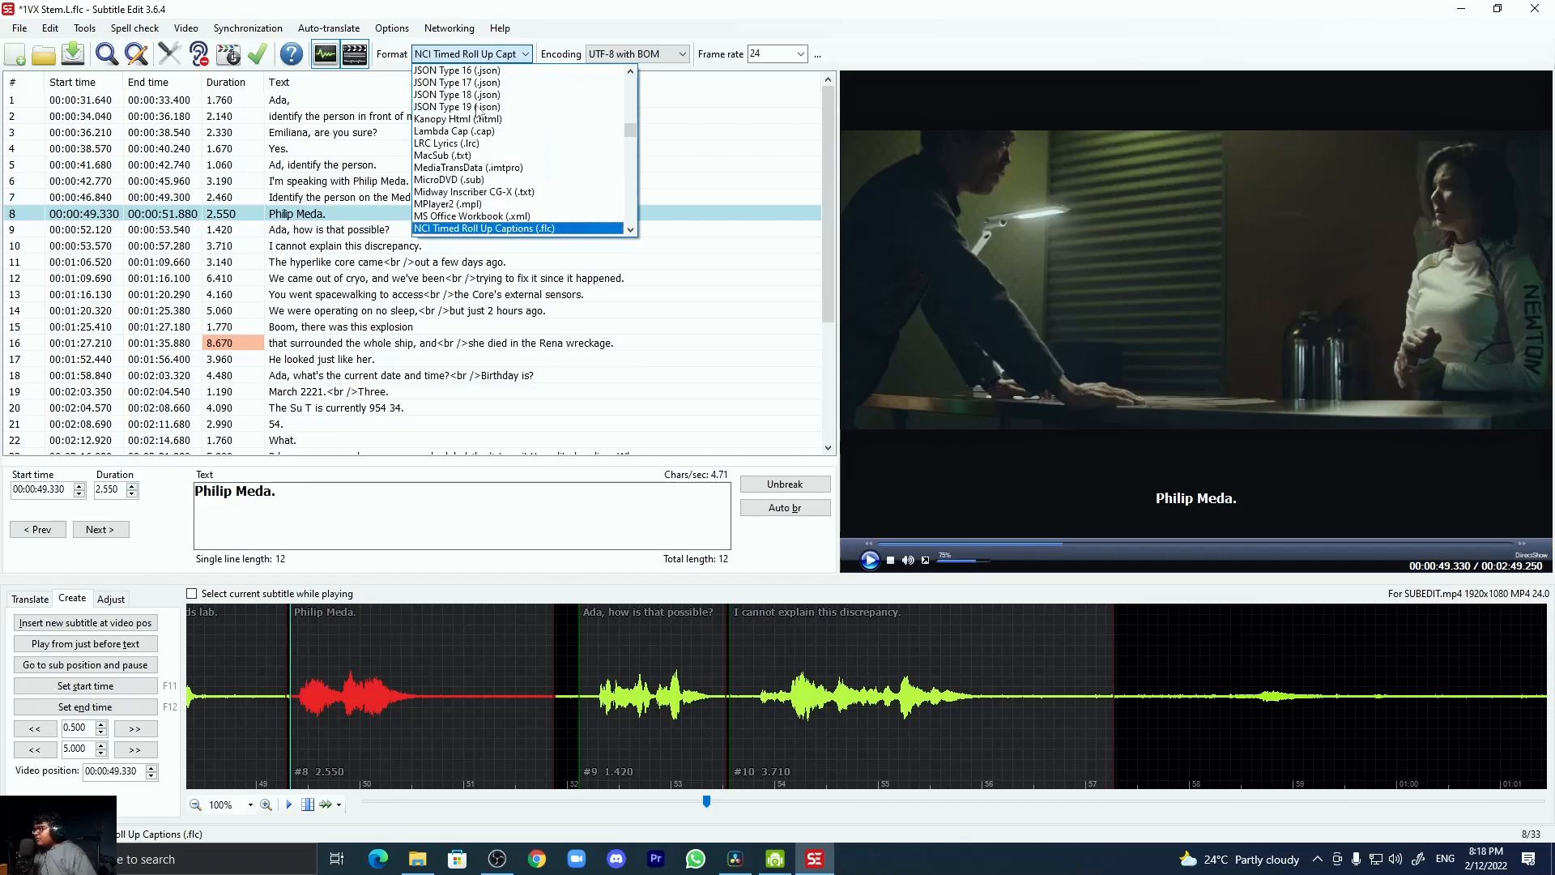
scroll(486, 138, "down", 5)
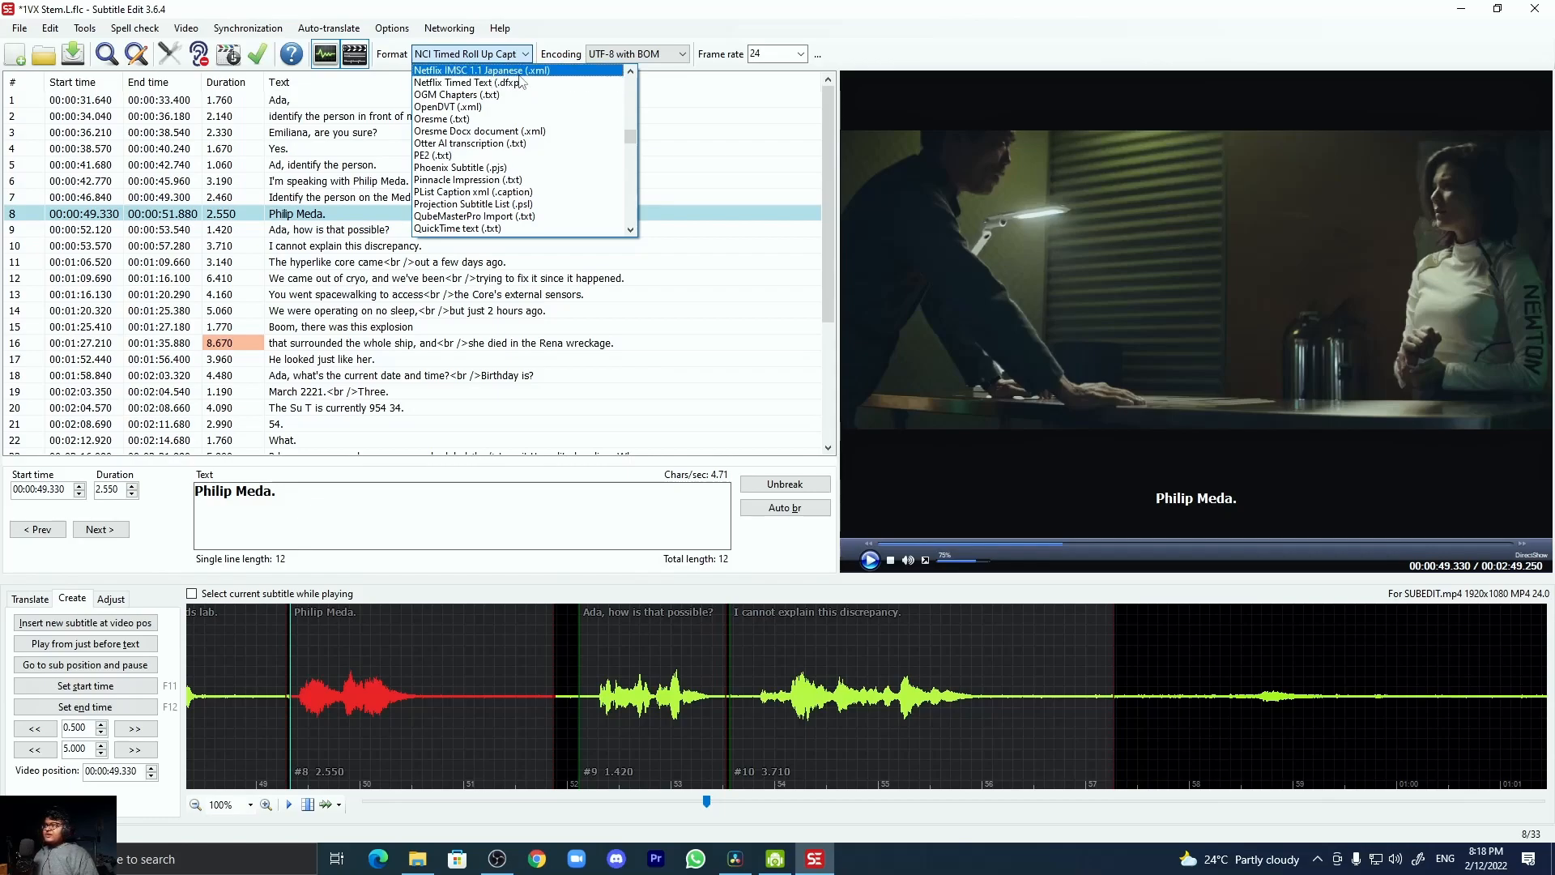
scroll(527, 87, "up", 3)
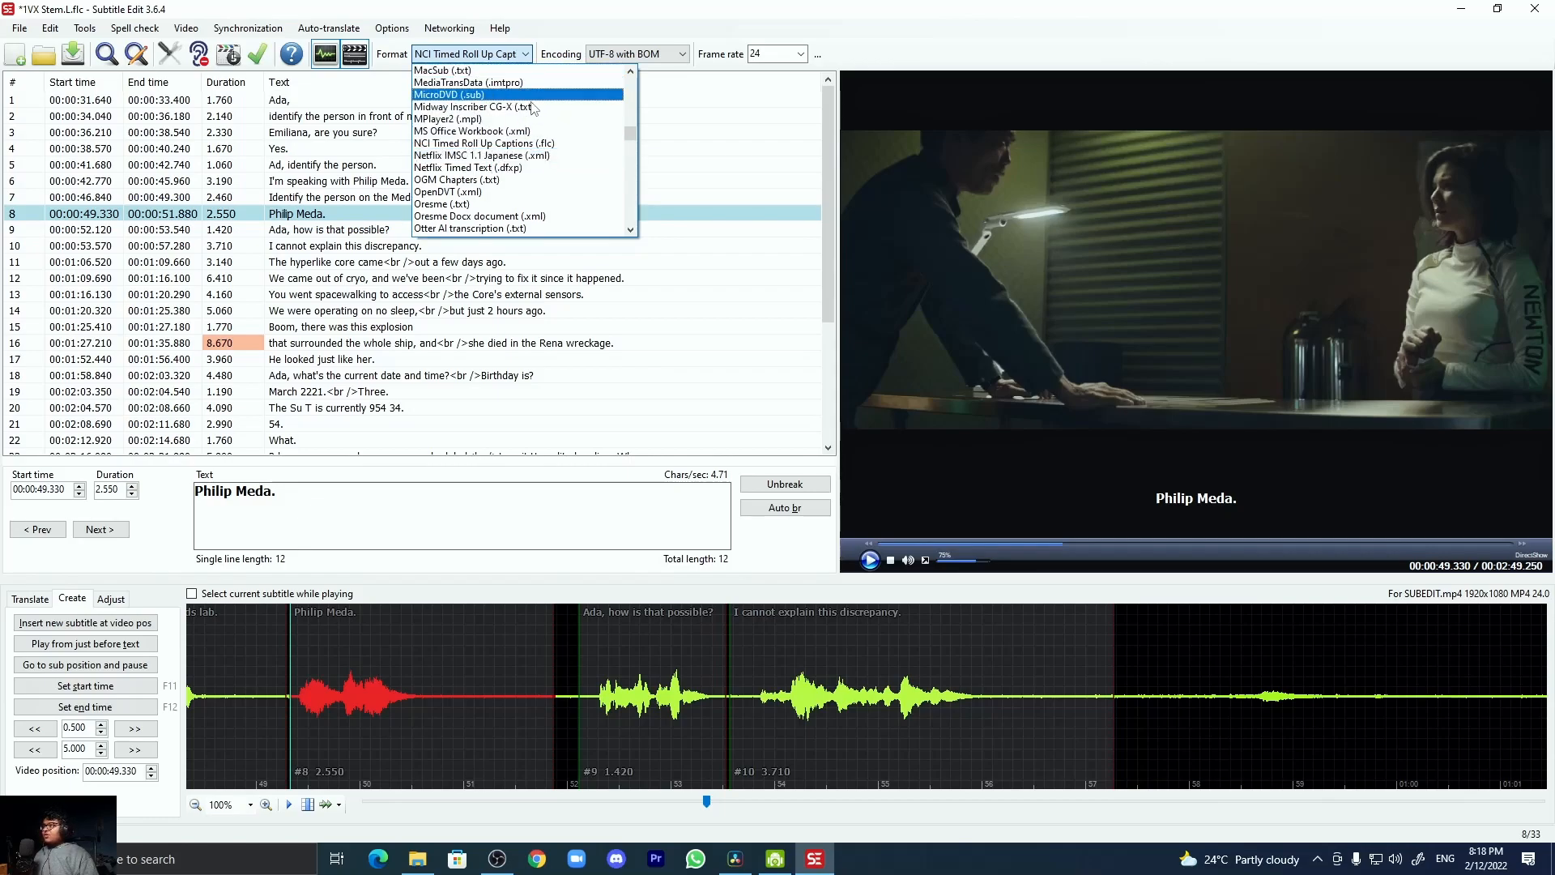
left_click(528, 169)
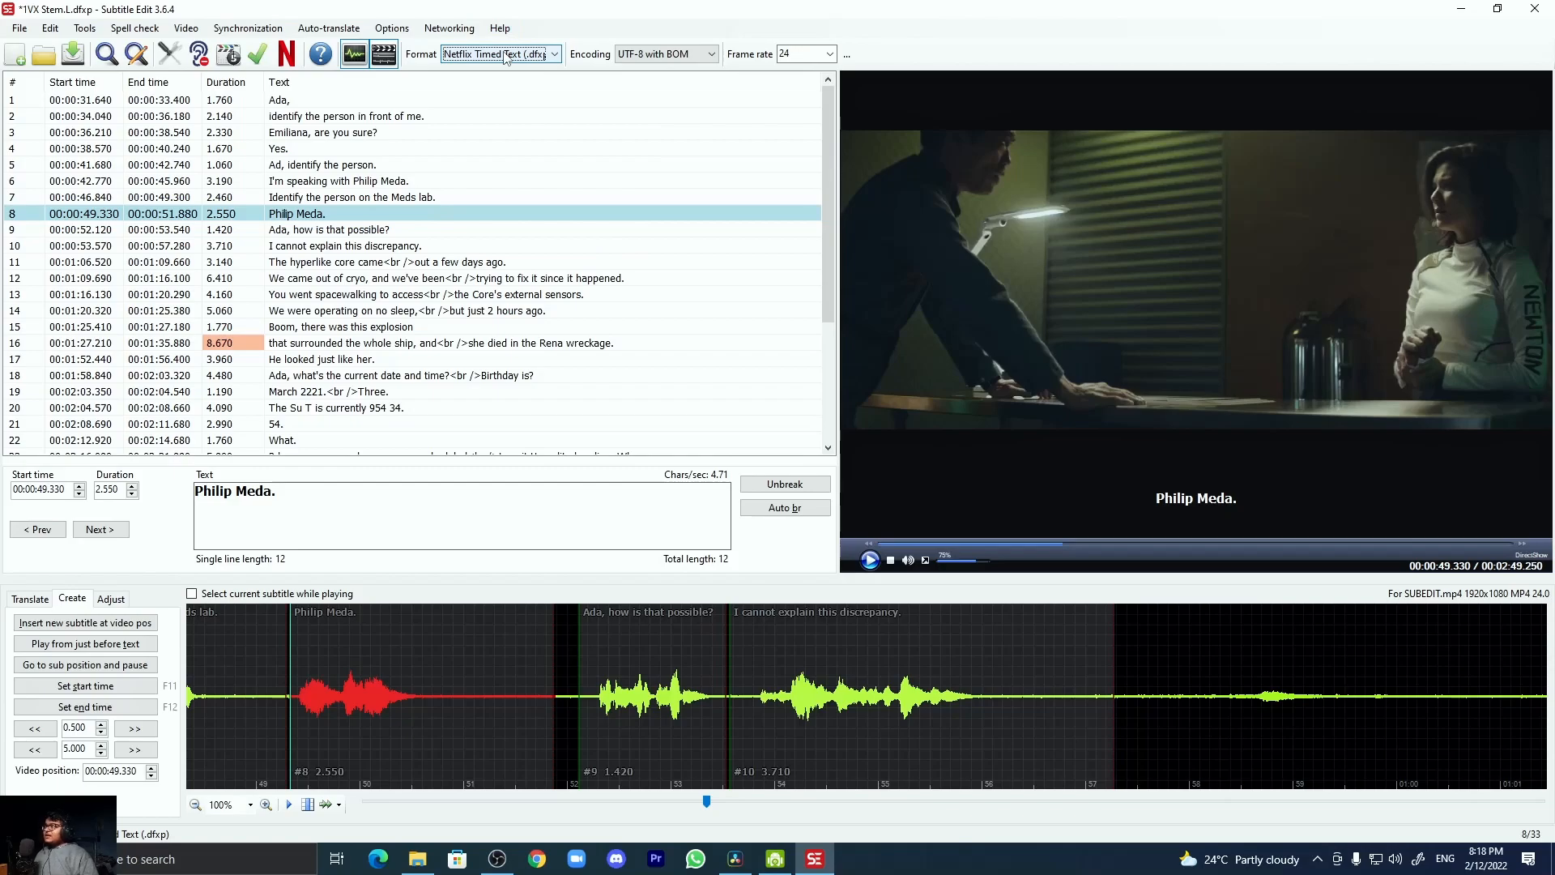
- Run the Netflix quality check in English and go through its reported issues from the first to the last line
left_click(283, 63)
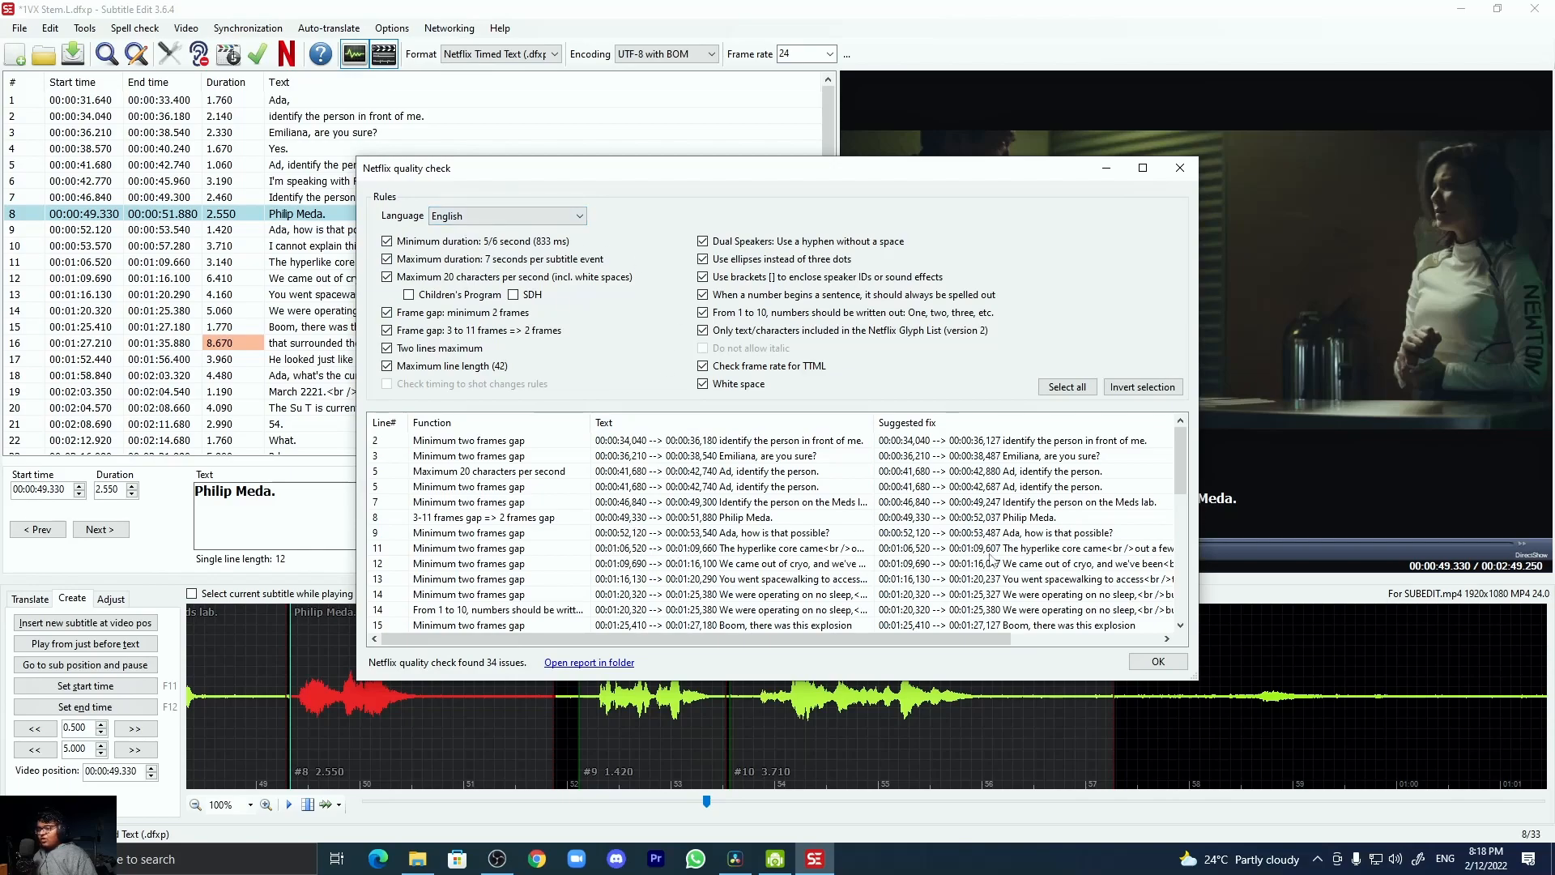
scroll(1018, 600, "down", 5)
scroll(1018, 599, "up", 2)
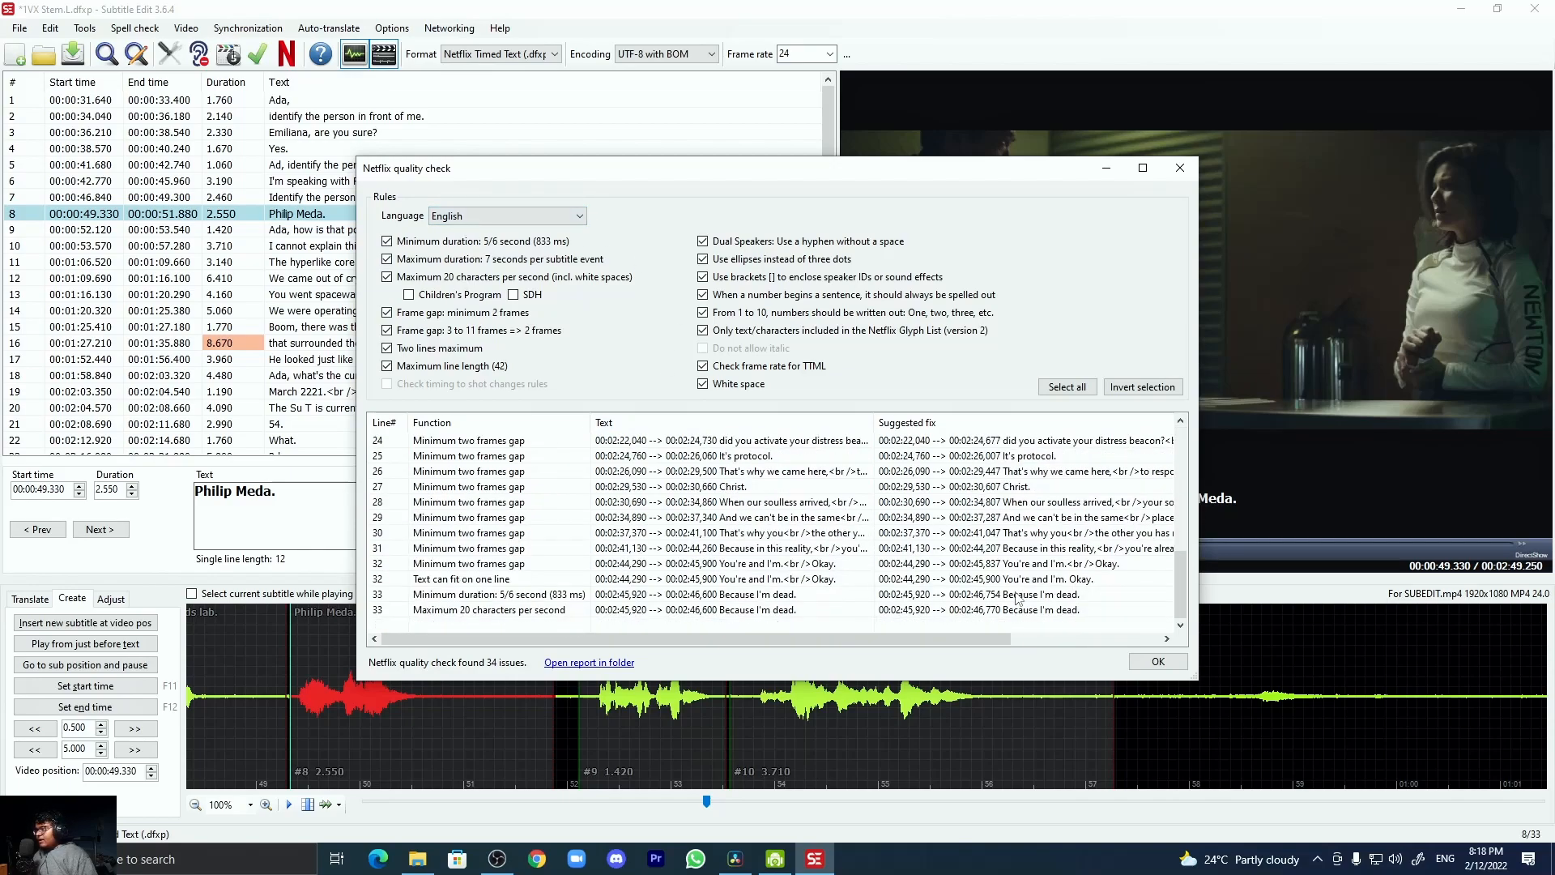
scroll(1019, 599, "up", 3)
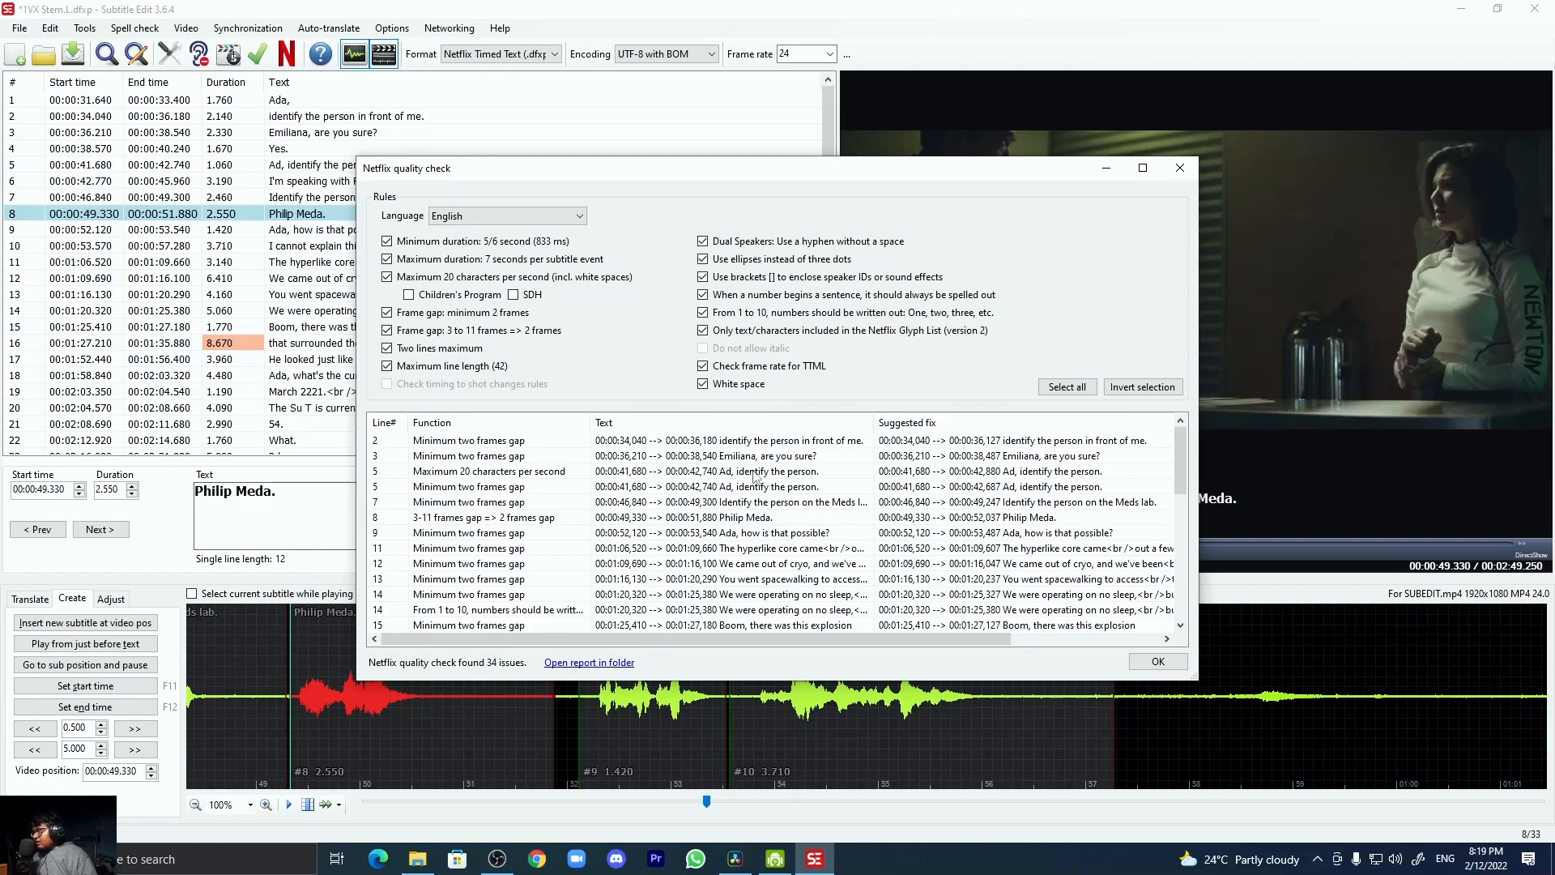
left_click_drag(575, 640, 494, 680)
scroll(463, 567, "down", 7)
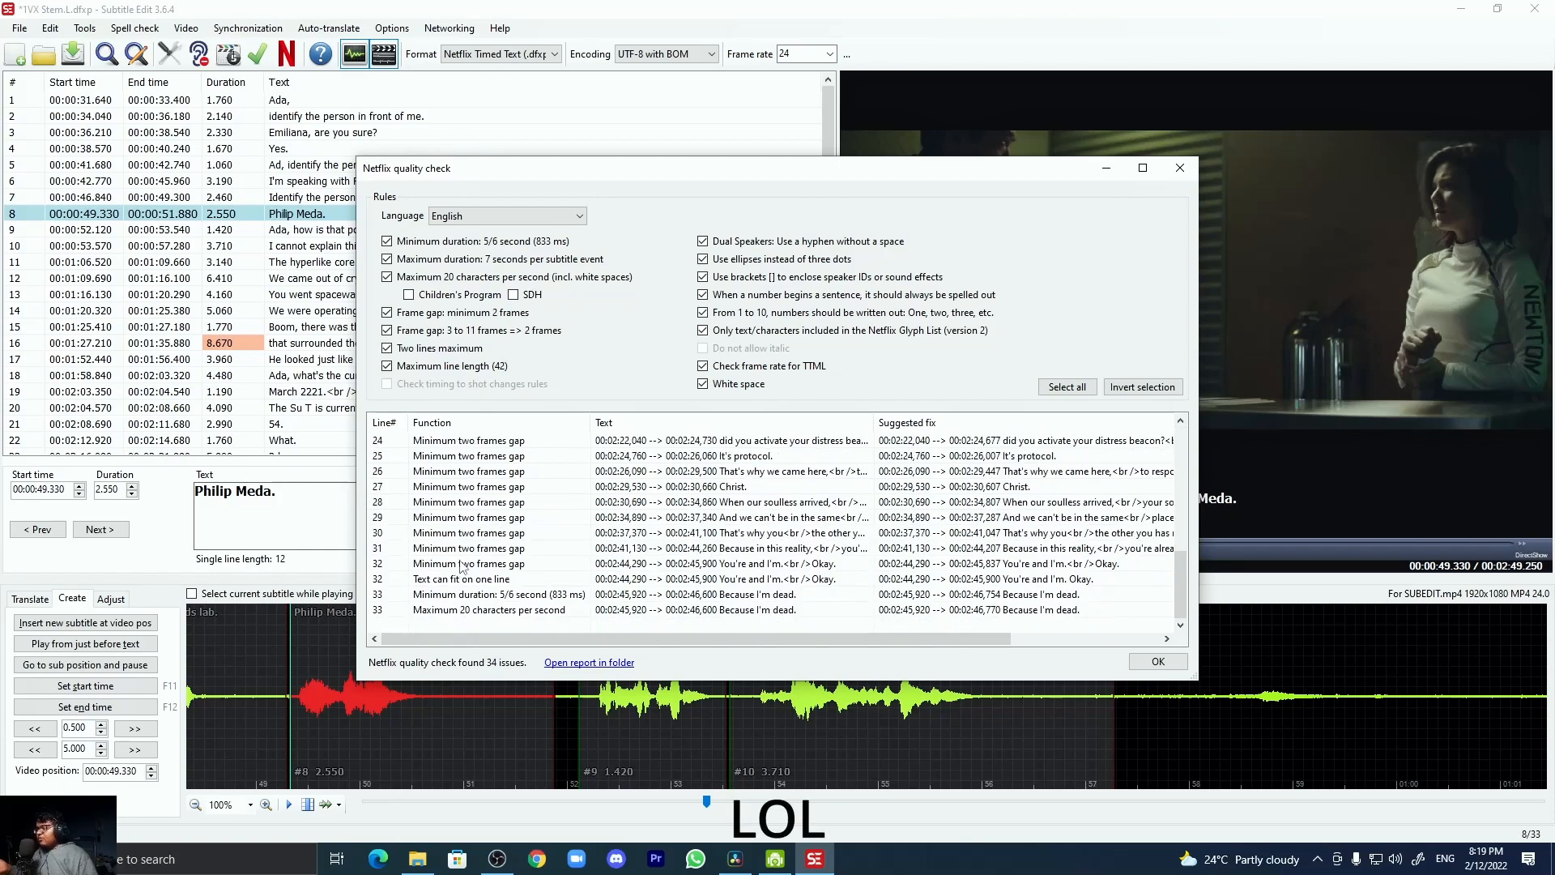
scroll(463, 567, "up", 2)
scroll(462, 567, "up", 6)
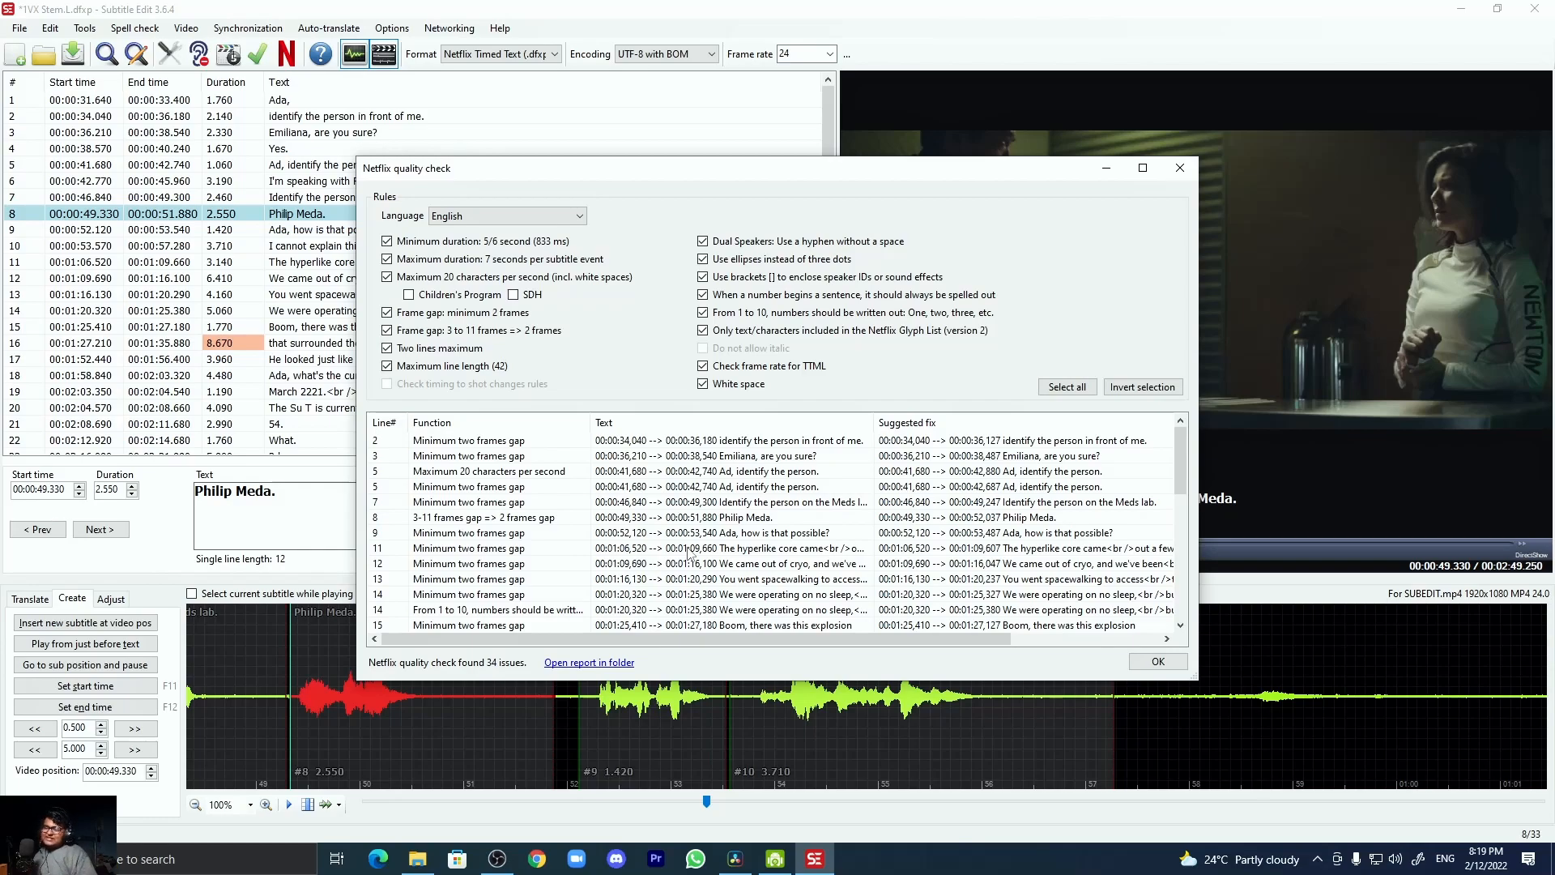
- Compare the flagged subtitle lines with their suggested fixes, select the line 13 entry, and close the Netflix quality check
scroll(739, 541, "down", 7)
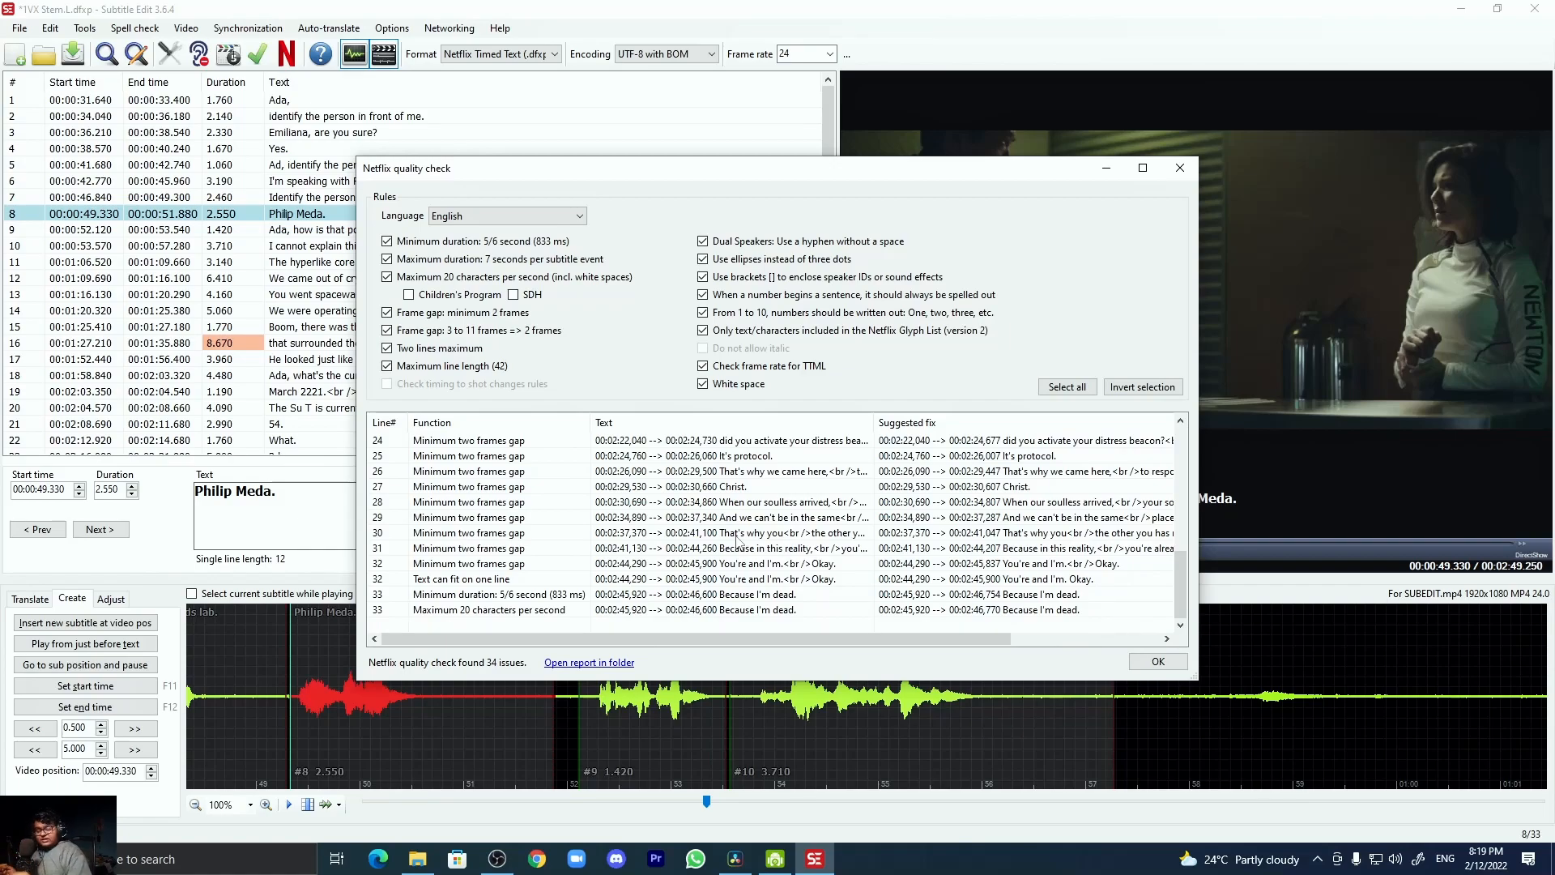
scroll(739, 630, "up", 7)
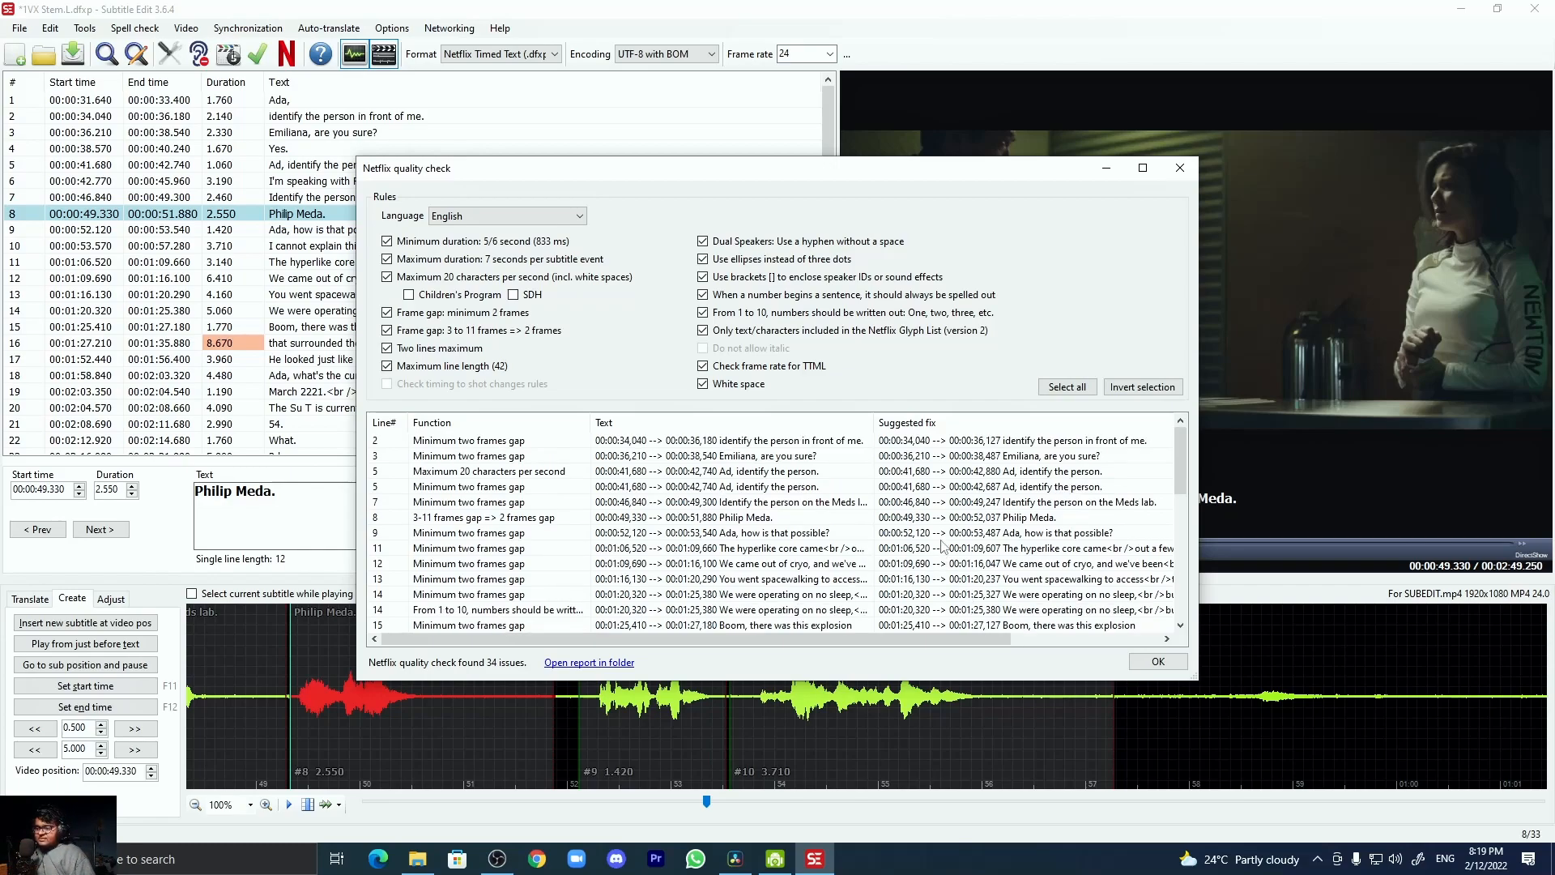
scroll(942, 541, "down", 7)
scroll(942, 541, "up", 7)
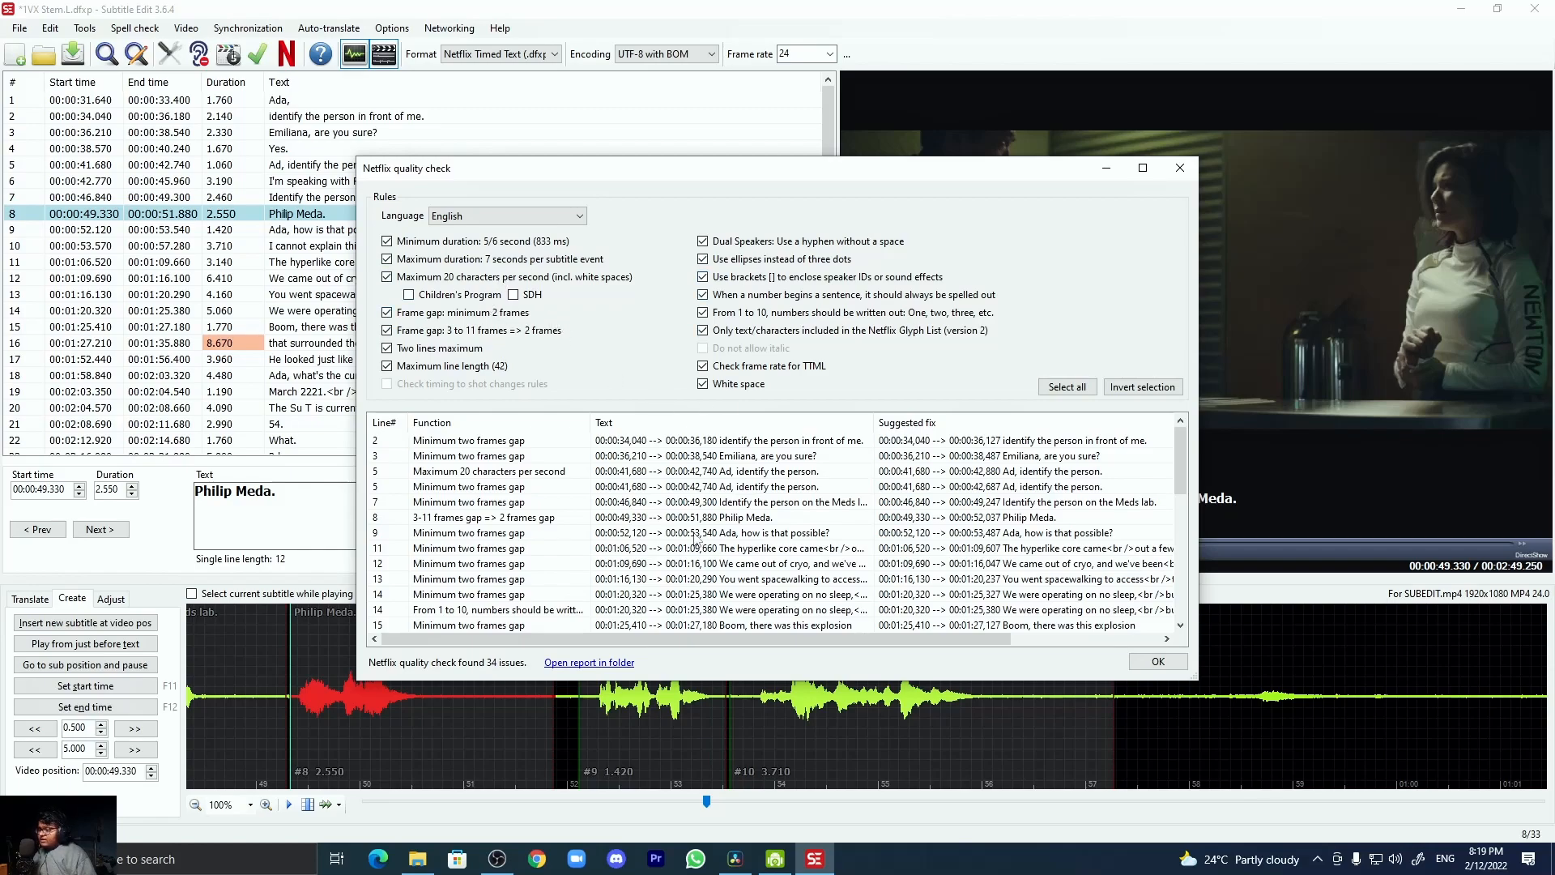
left_click(688, 519)
left_click(624, 579)
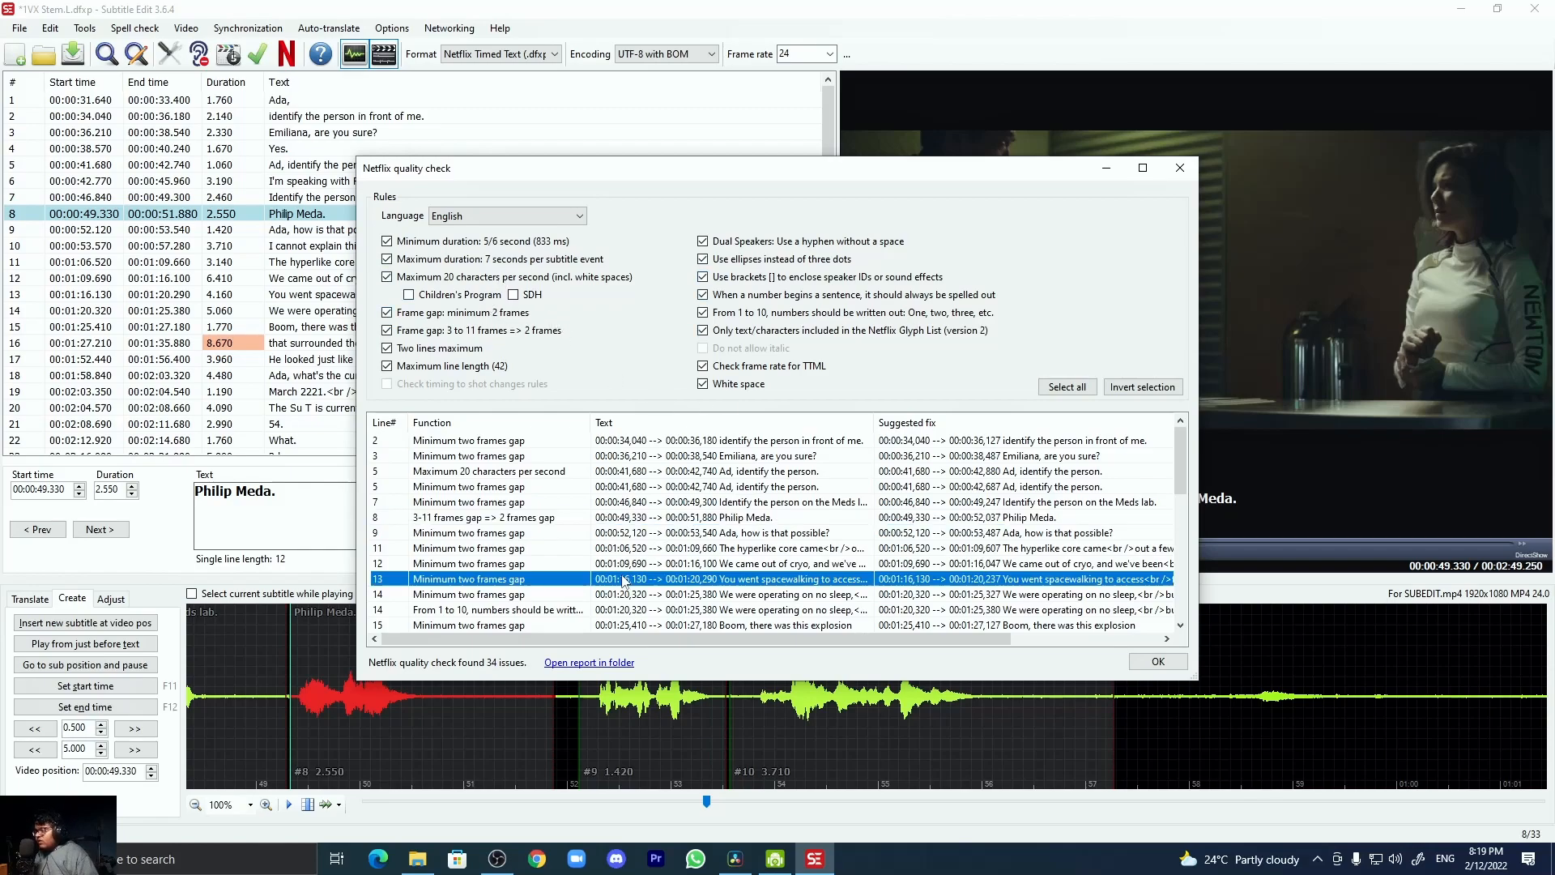
left_click(1171, 663)
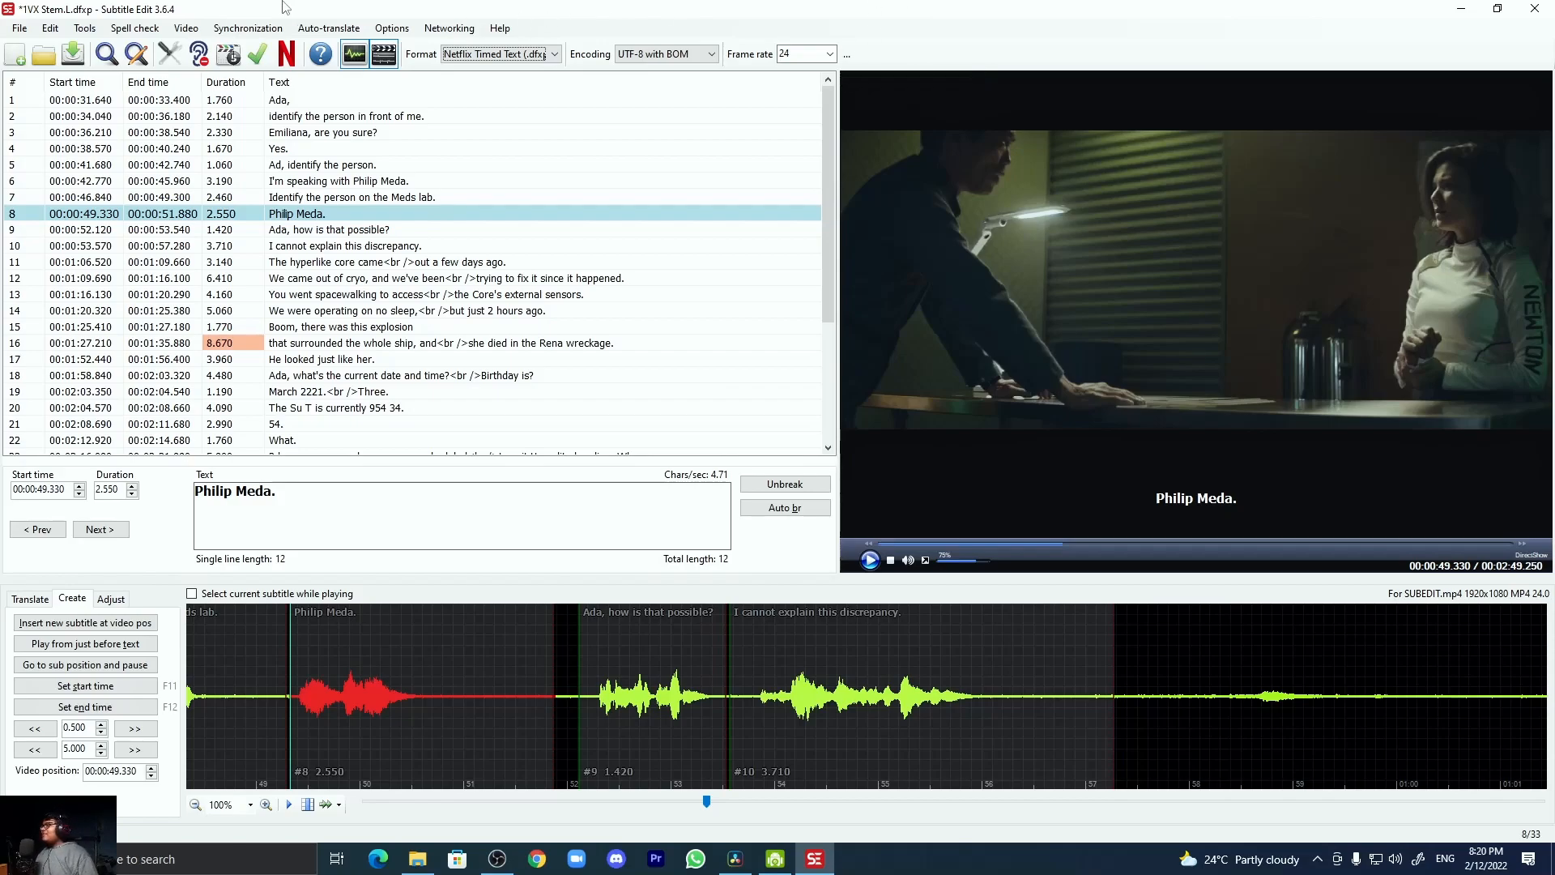
- Look over the video commands, including generating a video with burned-in subtitles, and briefly open and close the program settings
left_click(262, 31)
mouse_move(161, 20)
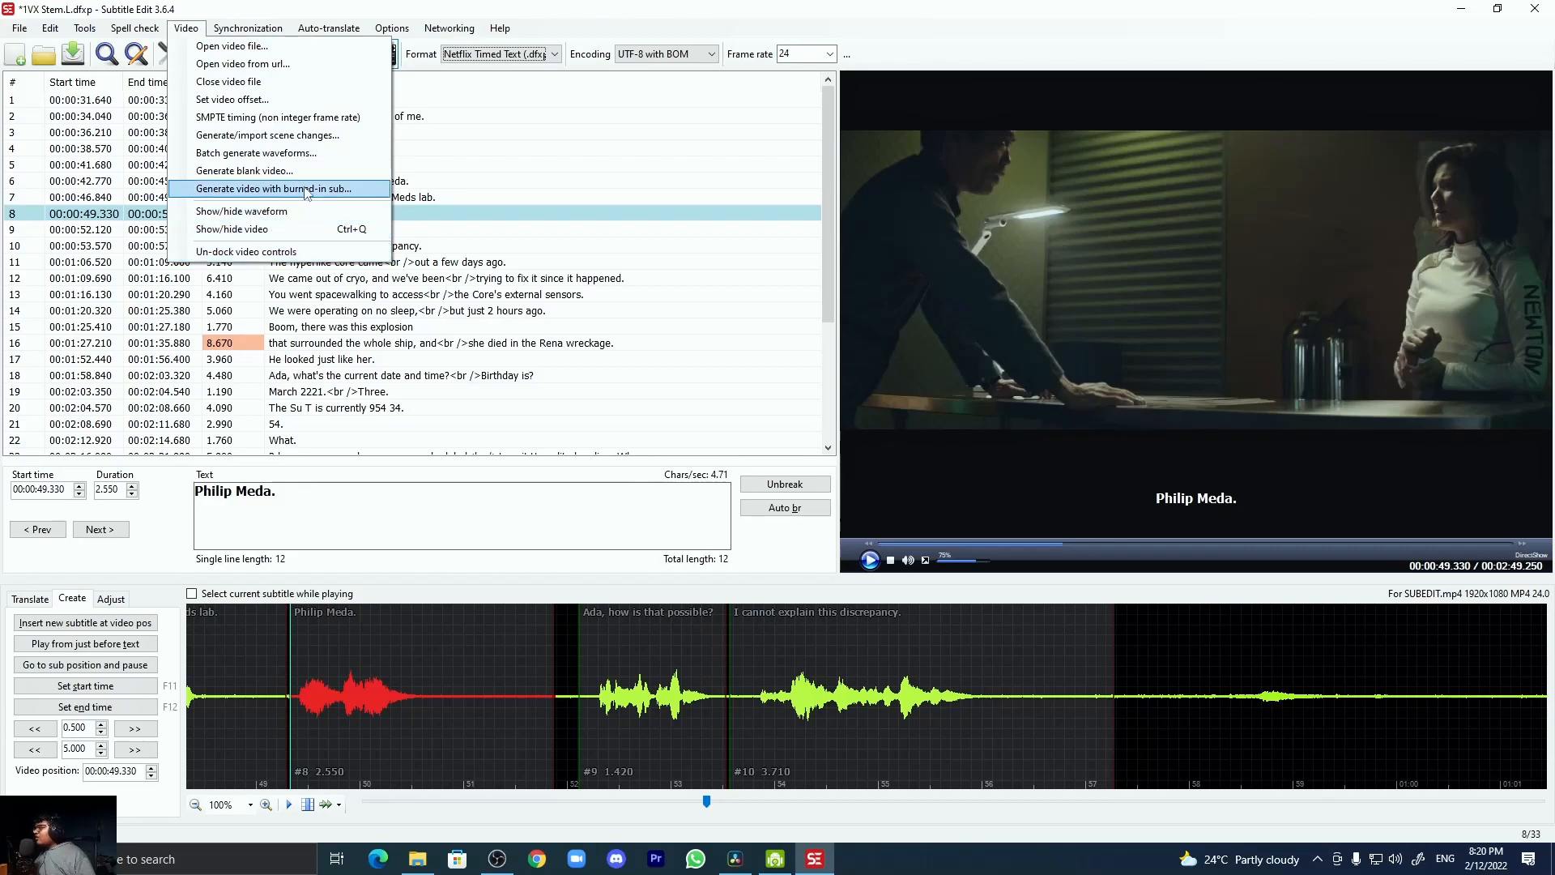
key("Escape")
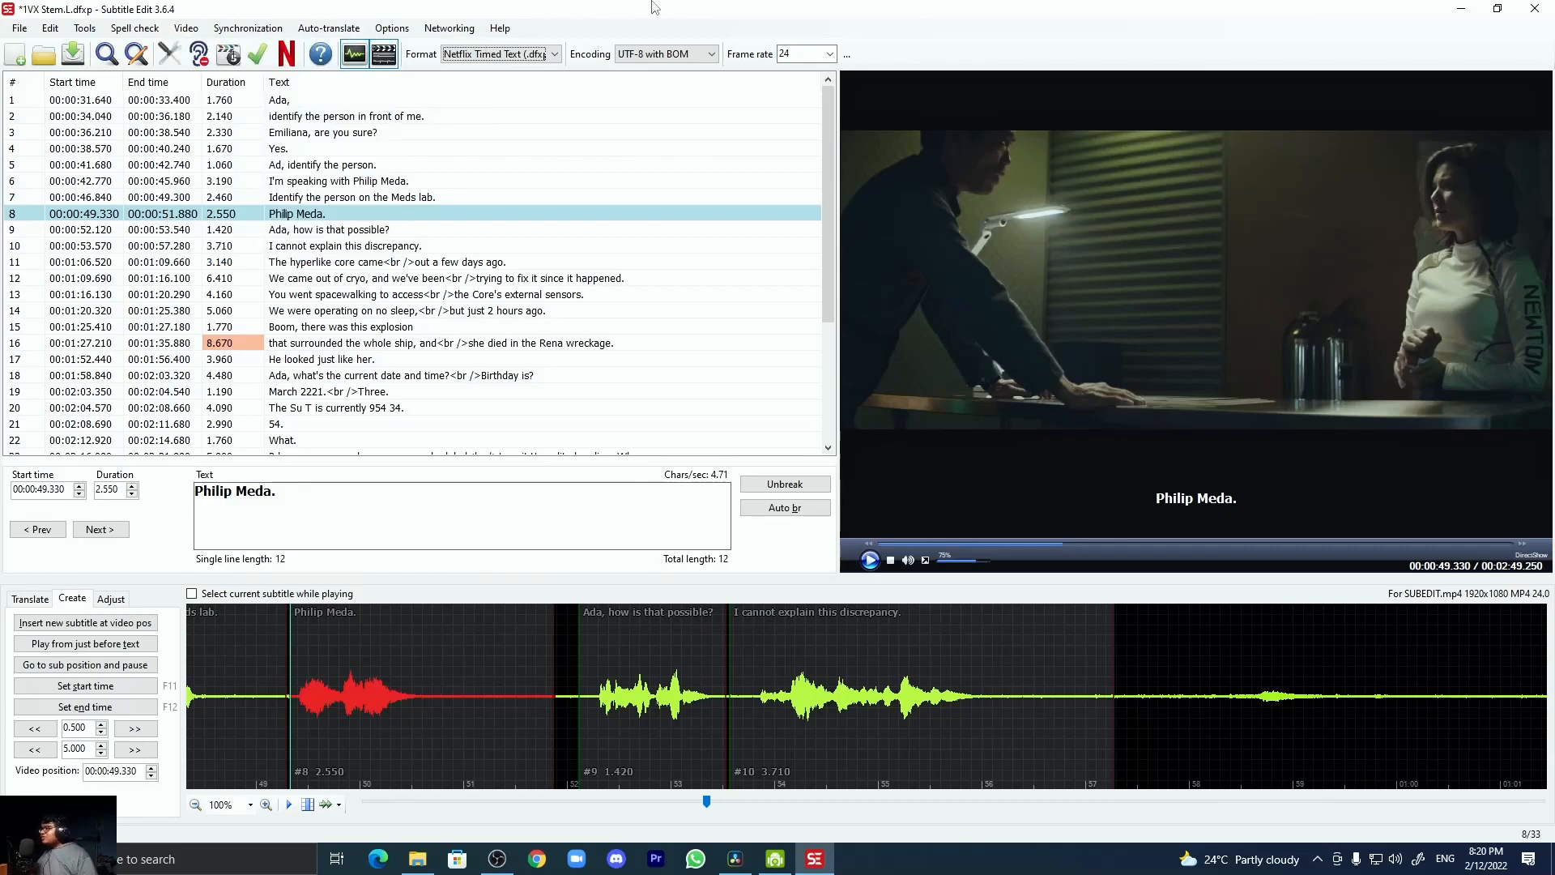
left_click(392, 28)
mouse_move(474, 31)
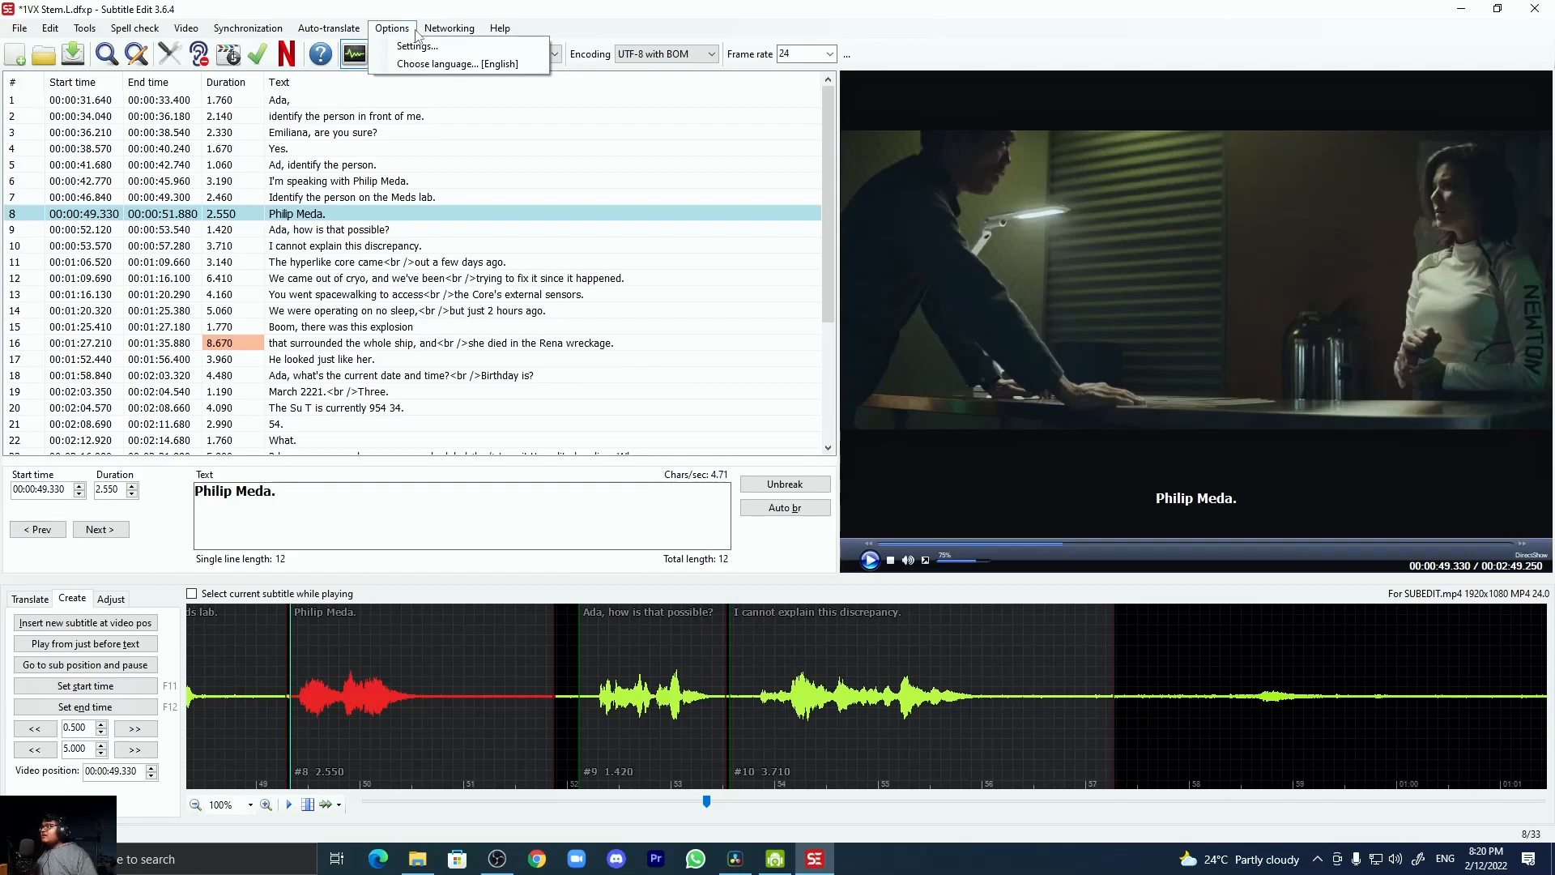
key("Escape")
key("alt+o")
key("s")
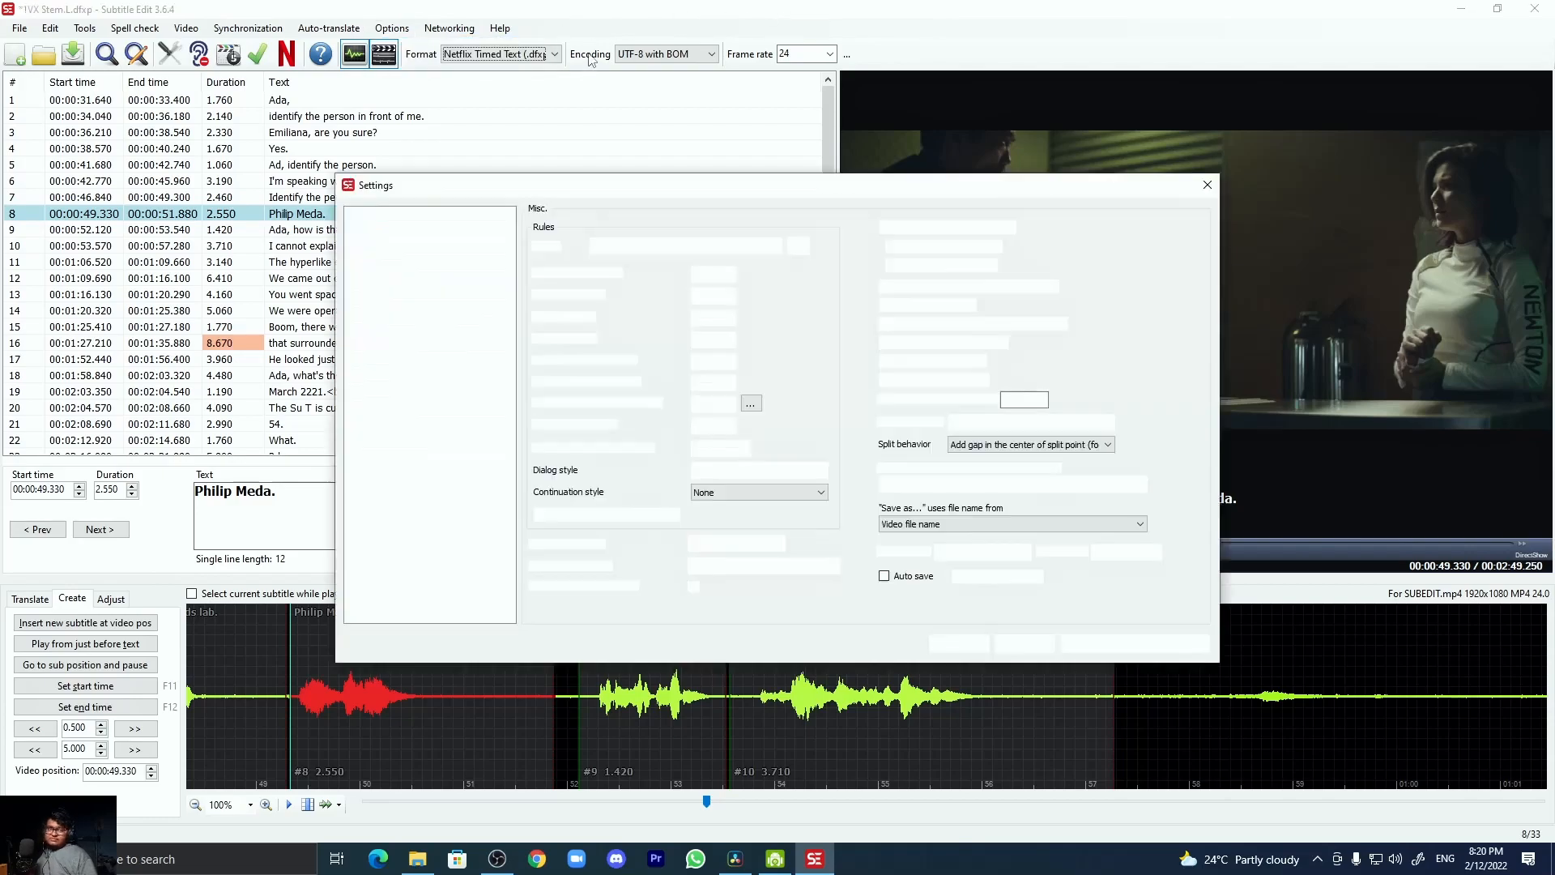
left_click(1207, 185)
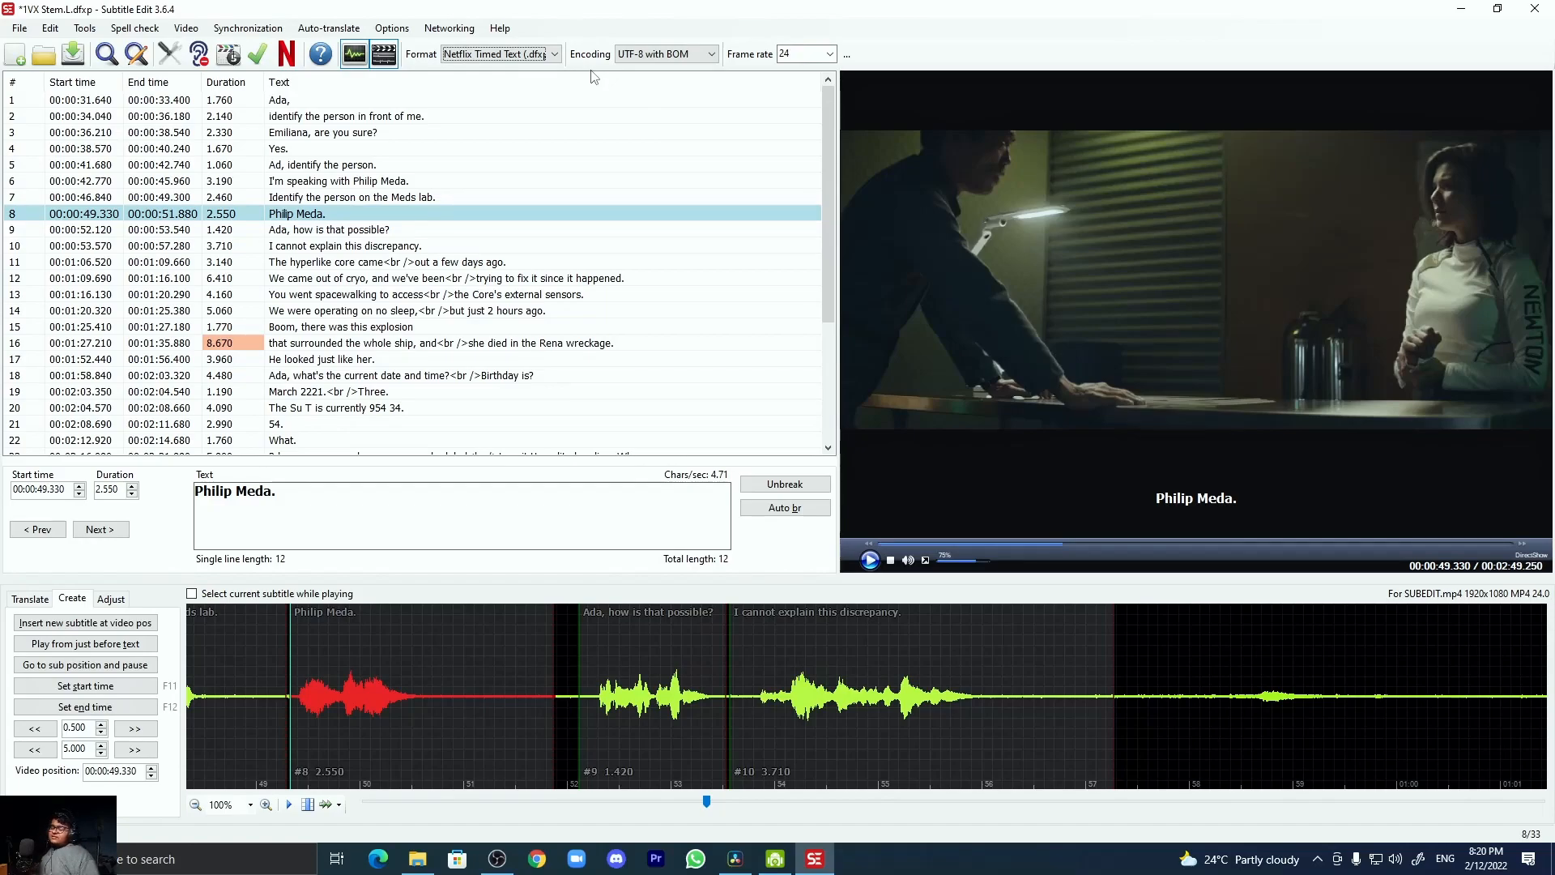
- View the setup for a new network session and its webservice URL choices, and cancel without starting it
left_click(450, 28)
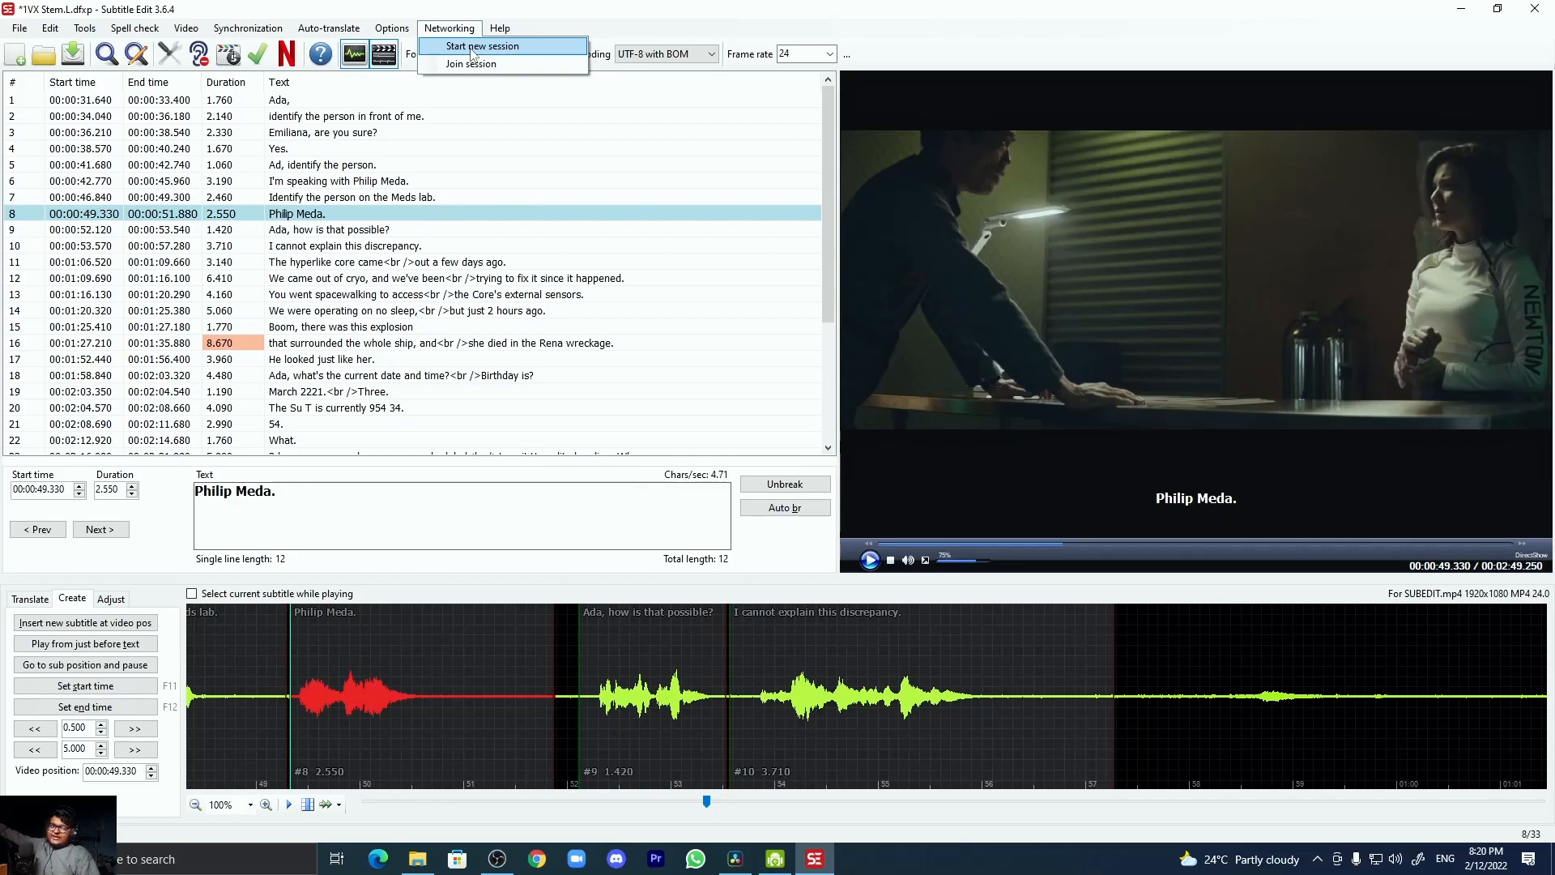
left_click(472, 46)
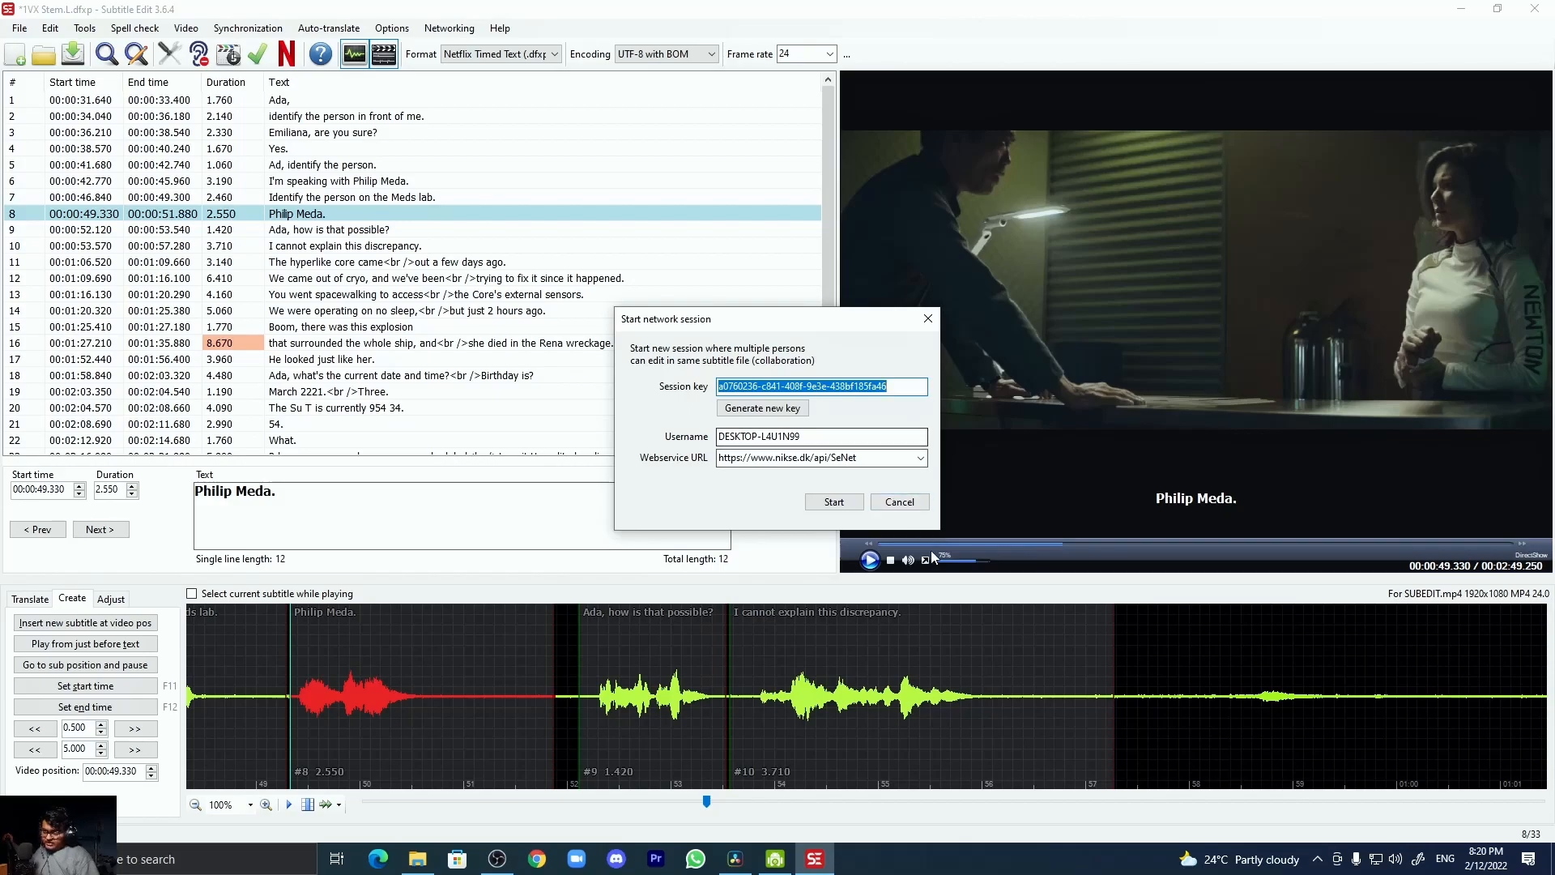
left_click(917, 463)
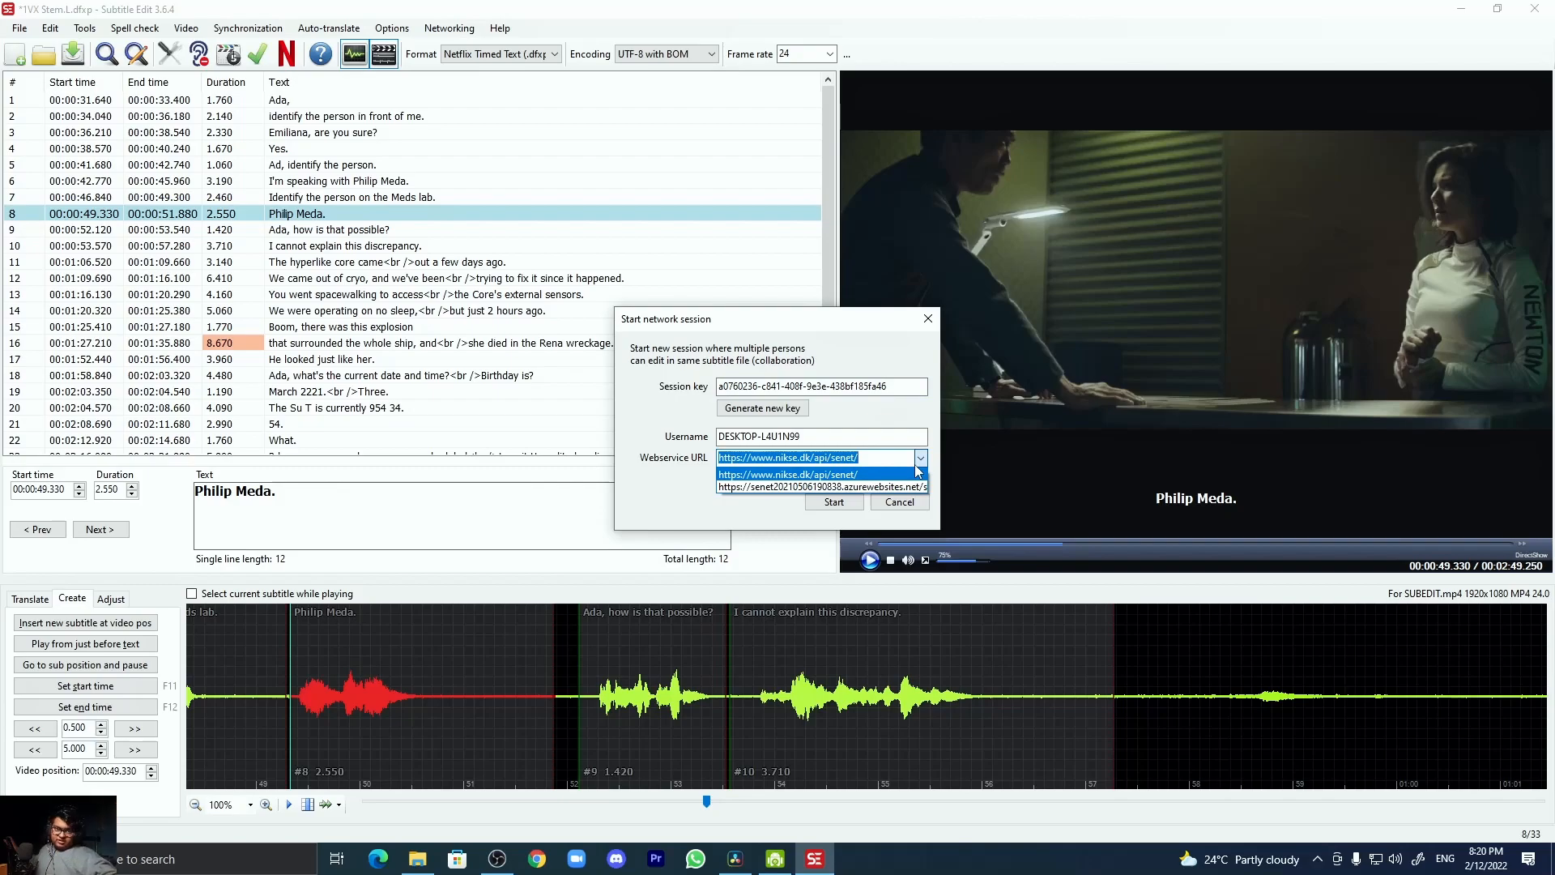
left_click(907, 507)
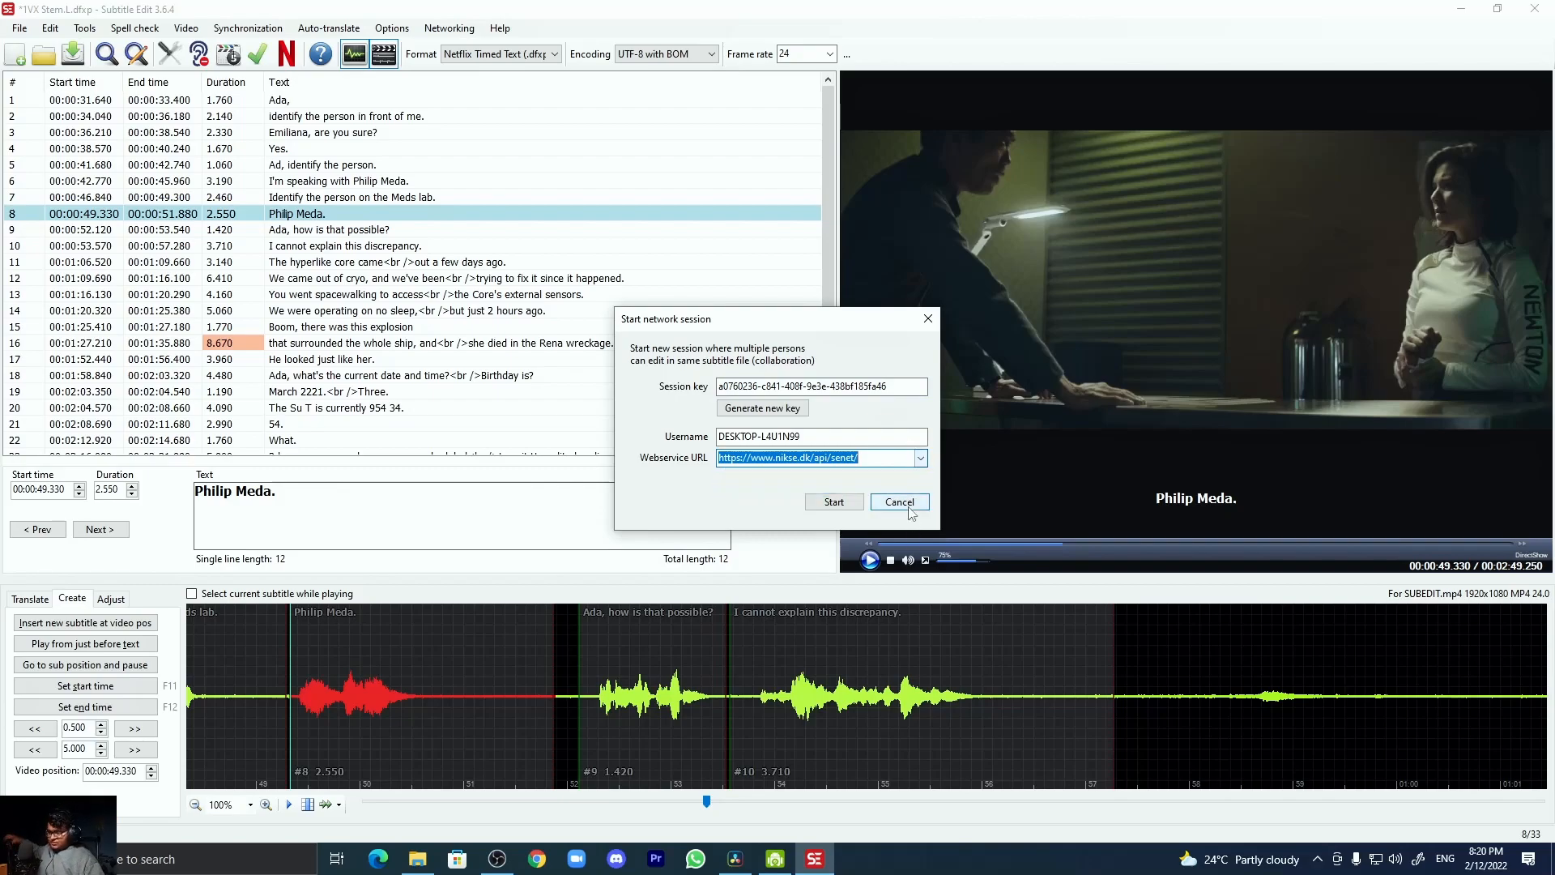
left_click(908, 506)
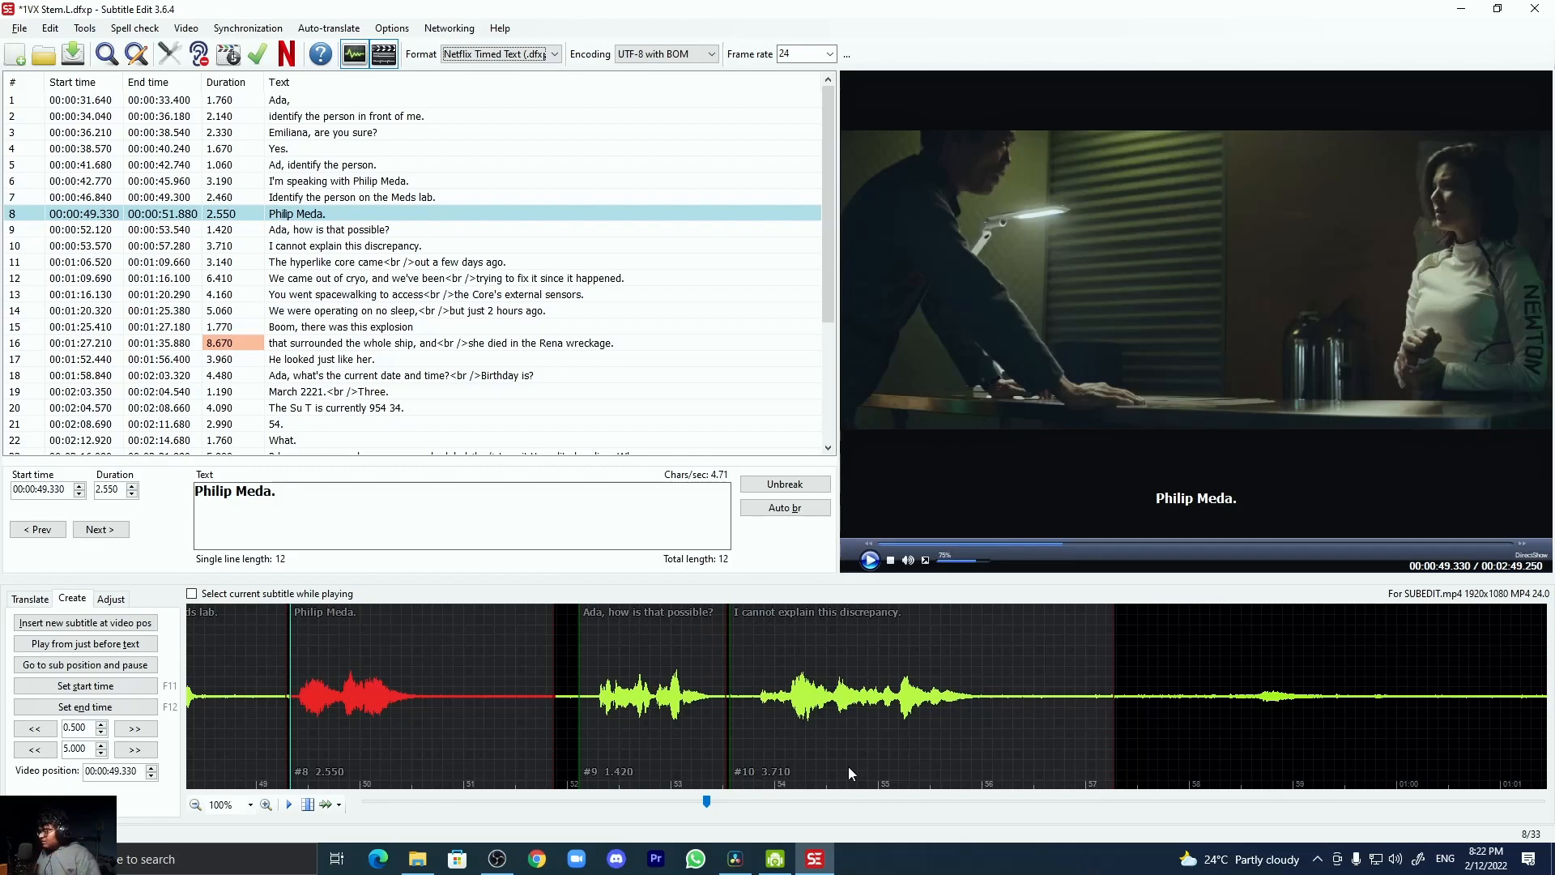
- Switch to OBS and activate the Talk scene
key("alt+Tab")
key("alt+Tab")
key("alt+Tab")
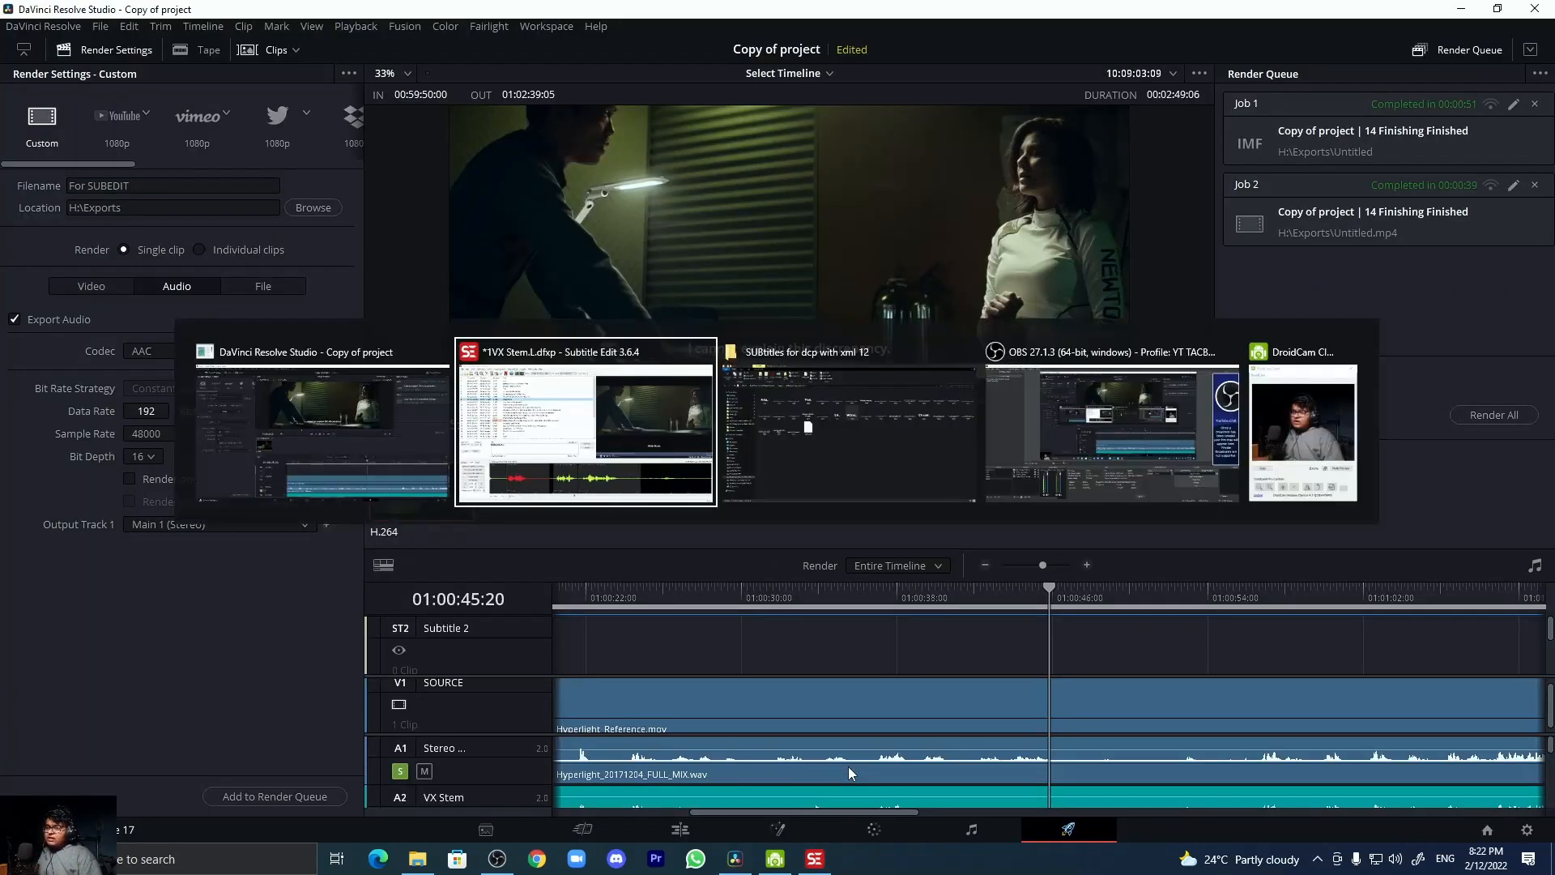
key("alt+Tab")
key("alt+Tab")
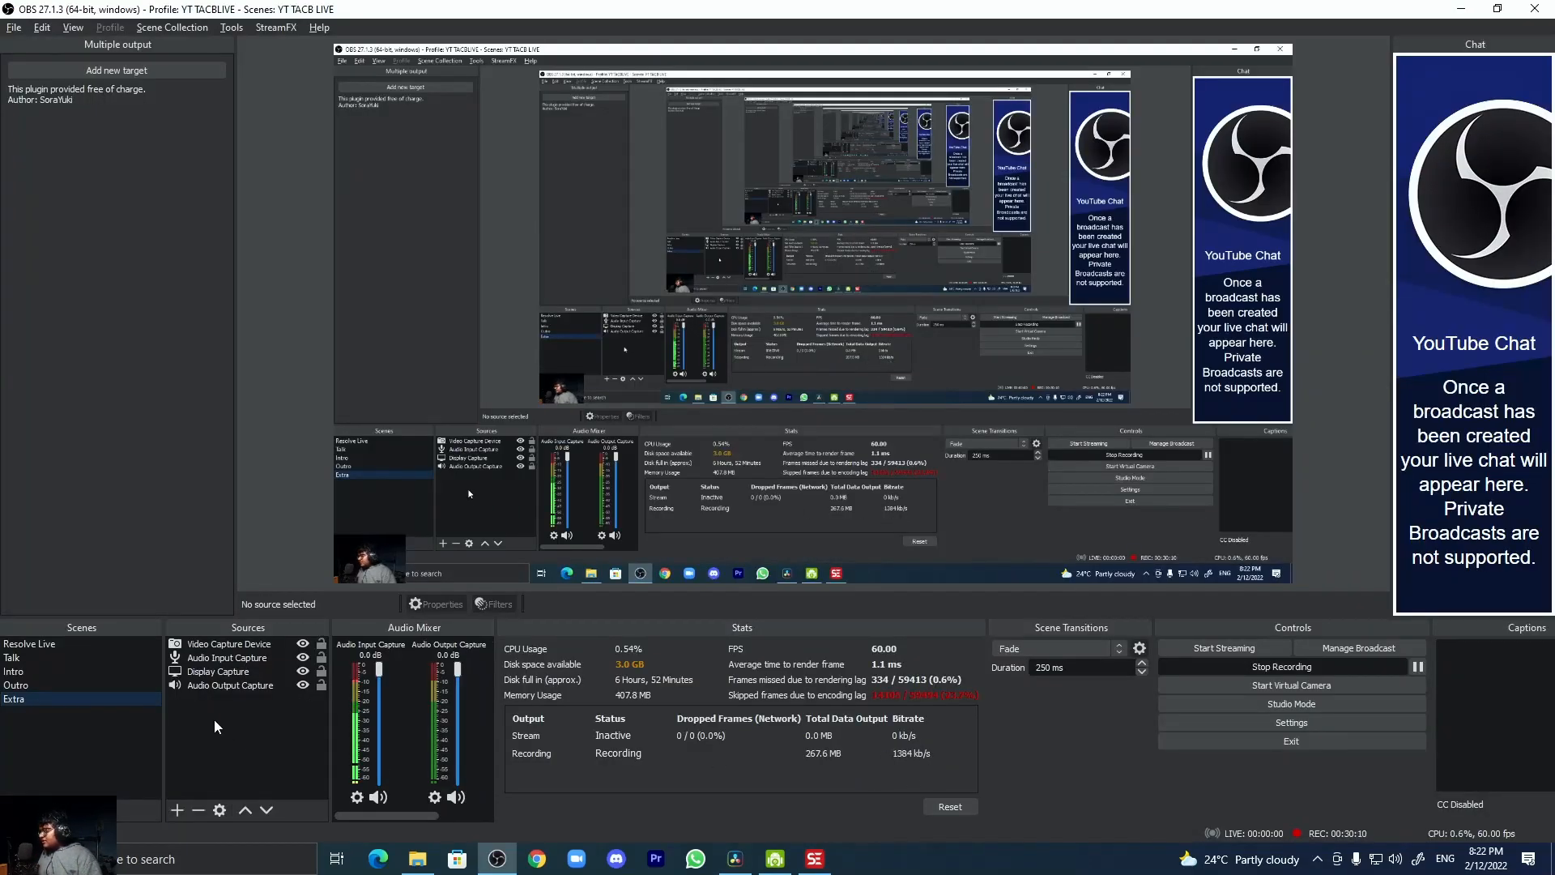
left_click(158, 657)
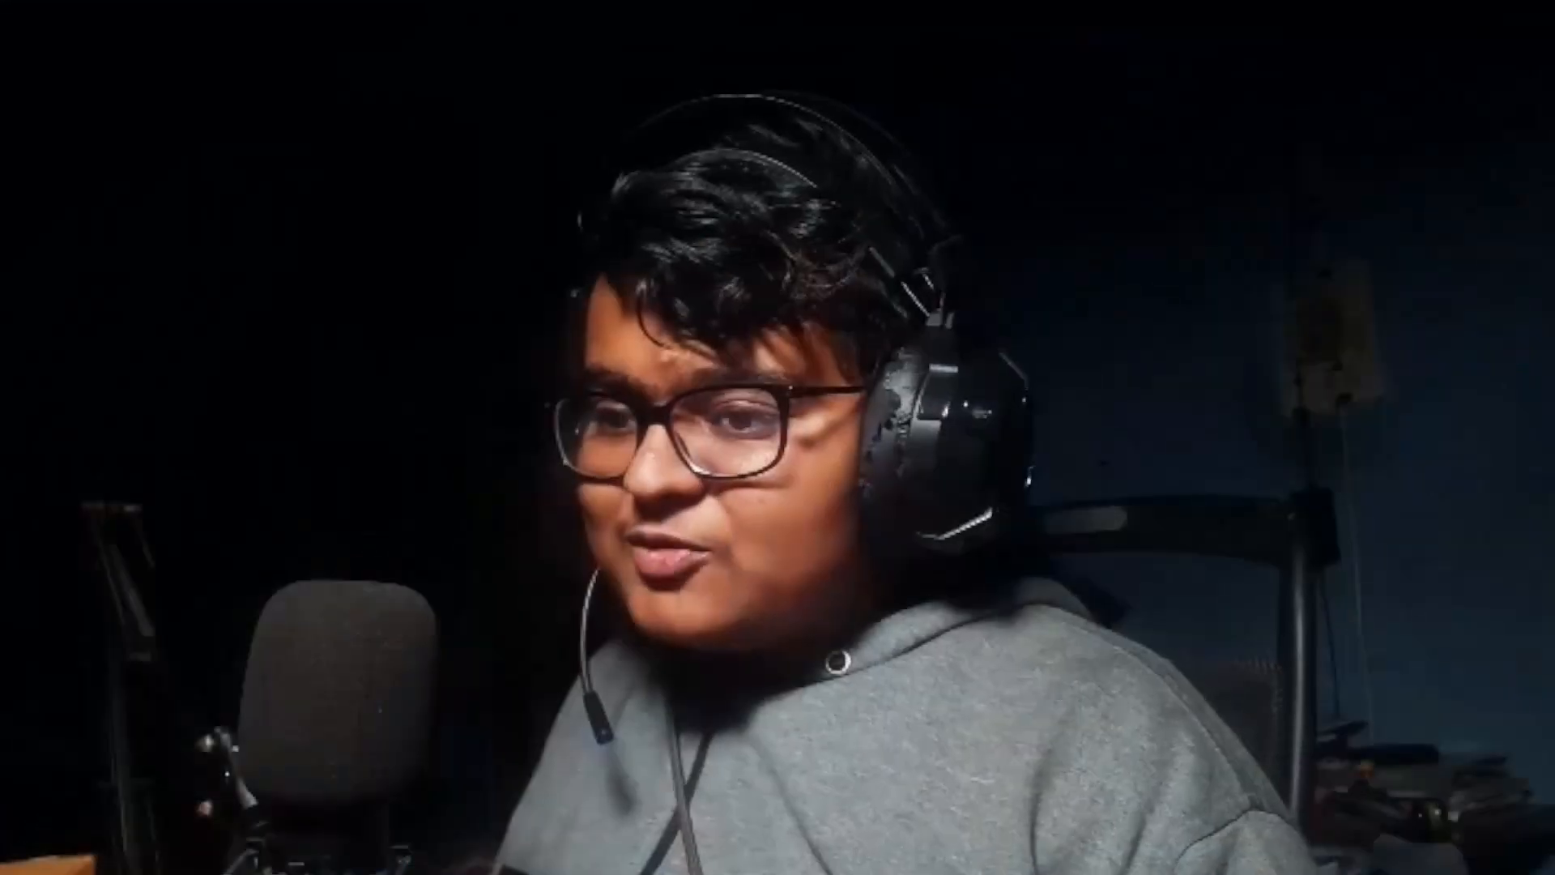